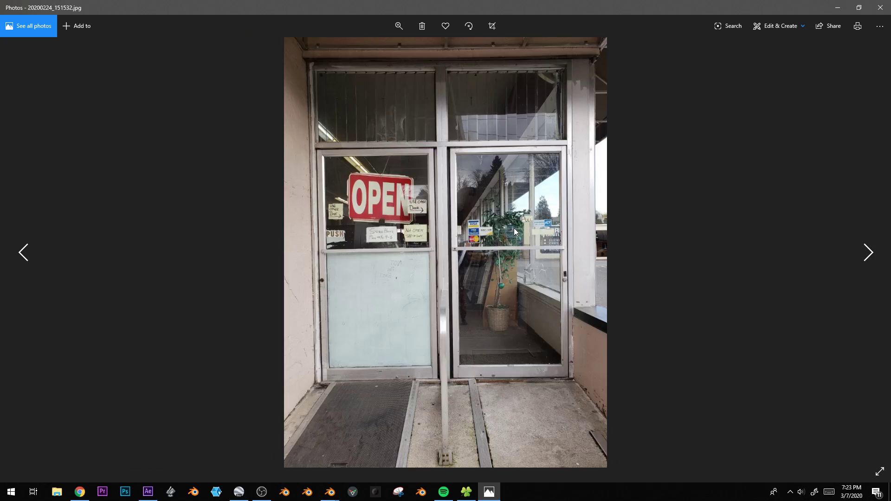
- Close the photo viewer, return to Blender and examine the doors, signs and framing in the storefront photo
{"action": "left_click", "coordinate": [879, 9]}
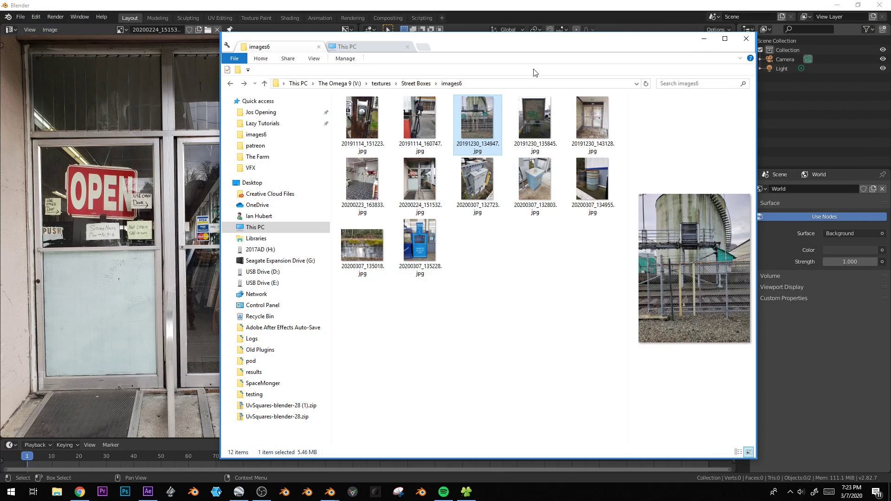
{"action": "left_click", "coordinate": [700, 46]}
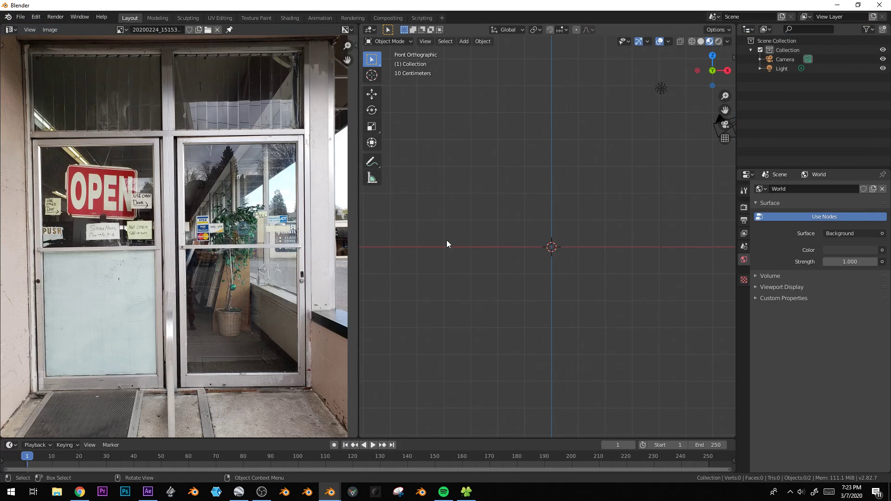
{"action": "scroll", "coordinate": [183, 215], "scroll_direction": "up", "scroll_amount": 3}
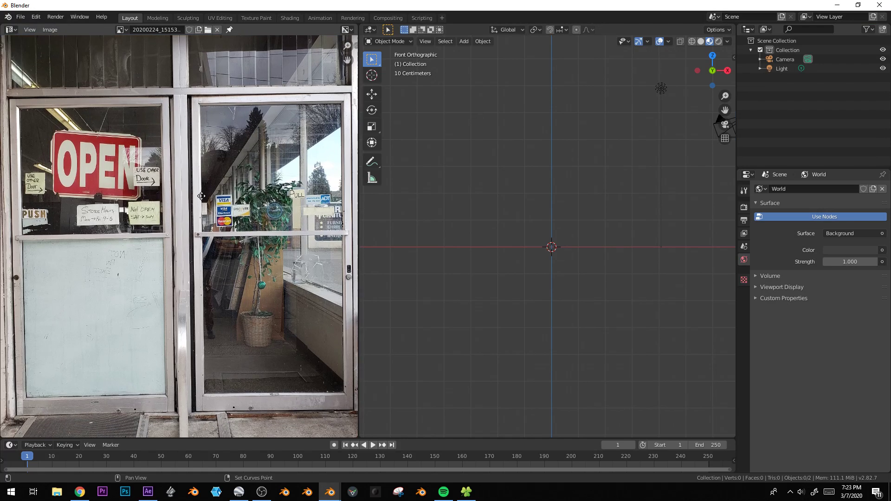
{"action": "scroll", "coordinate": [182, 202], "scroll_direction": "up", "scroll_amount": 3}
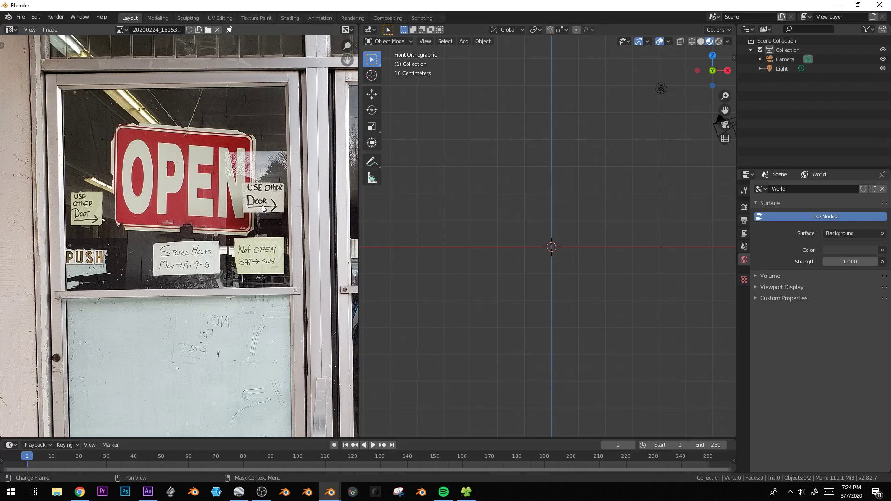
{"action": "middle_click_drag", "start_coordinate": [263, 208], "coordinate": [214, 197]}
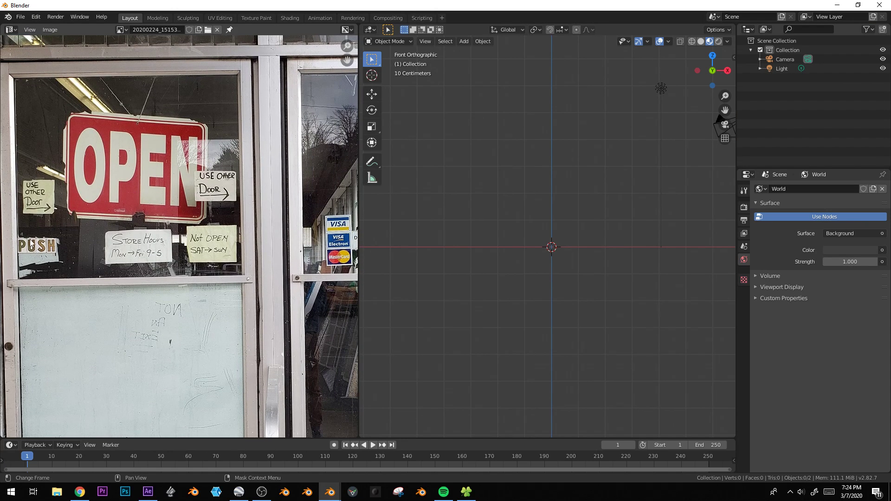
{"action": "middle_click_drag", "start_coordinate": [209, 264], "coordinate": [51, 265]}
{"action": "middle_click_drag", "start_coordinate": [169, 258], "coordinate": [224, 235]}
{"action": "scroll", "coordinate": [268, 266], "scroll_direction": "down", "scroll_amount": 1}
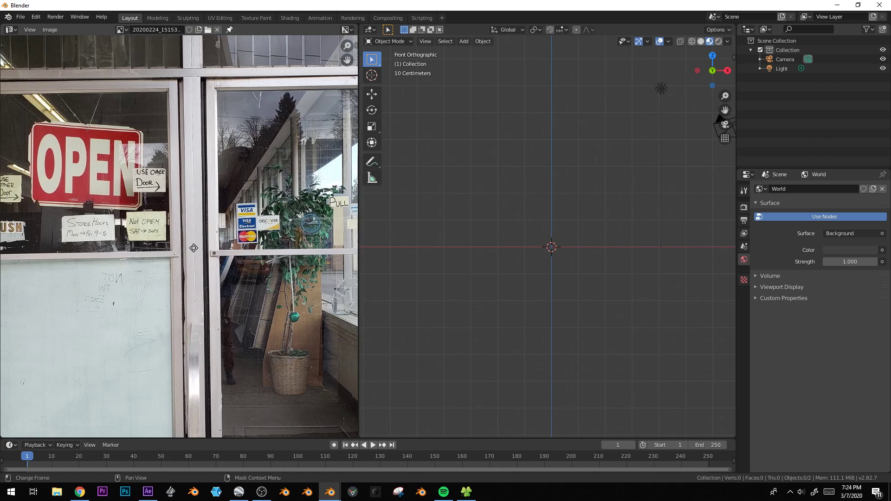
{"action": "scroll", "coordinate": [175, 282], "scroll_direction": "down", "scroll_amount": 1}
{"action": "middle_click_drag", "start_coordinate": [176, 282], "coordinate": [156, 244]}
{"action": "scroll", "coordinate": [156, 244], "scroll_direction": "down", "scroll_amount": 1}
{"action": "scroll", "coordinate": [185, 255], "scroll_direction": "up", "scroll_amount": 2}
{"action": "scroll", "coordinate": [185, 251], "scroll_direction": "down", "scroll_amount": 2}
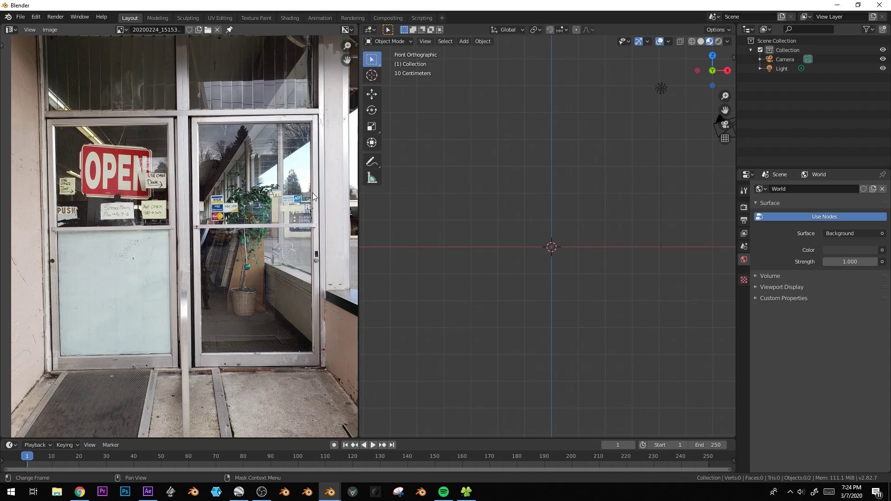
{"action": "middle_click_drag", "start_coordinate": [239, 181], "coordinate": [214, 219]}
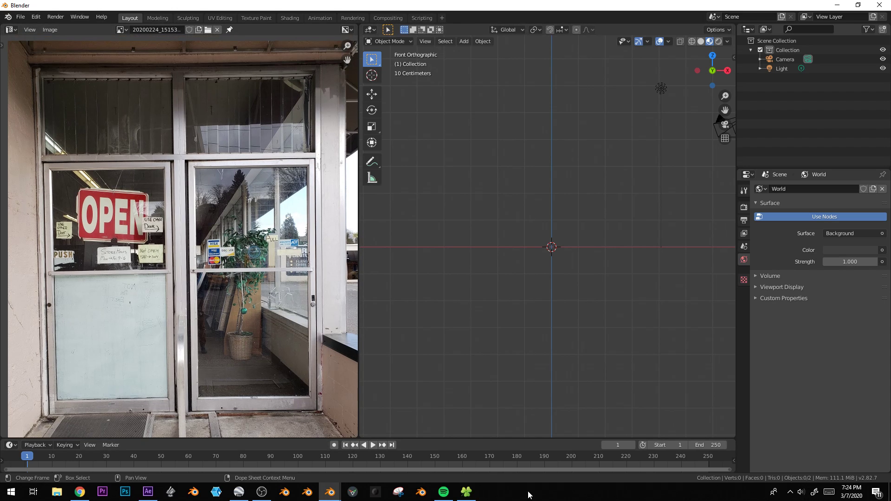
- Bring the storefront photo 20200224_151532.jpg from the images6 folder into the front view as a reference image
{"action": "left_click", "coordinate": [463, 498]}
{"action": "left_click_drag", "start_coordinate": [489, 47], "coordinate": [622, 47]}
{"action": "left_click_drag", "start_coordinate": [608, 193], "coordinate": [394, 229]}
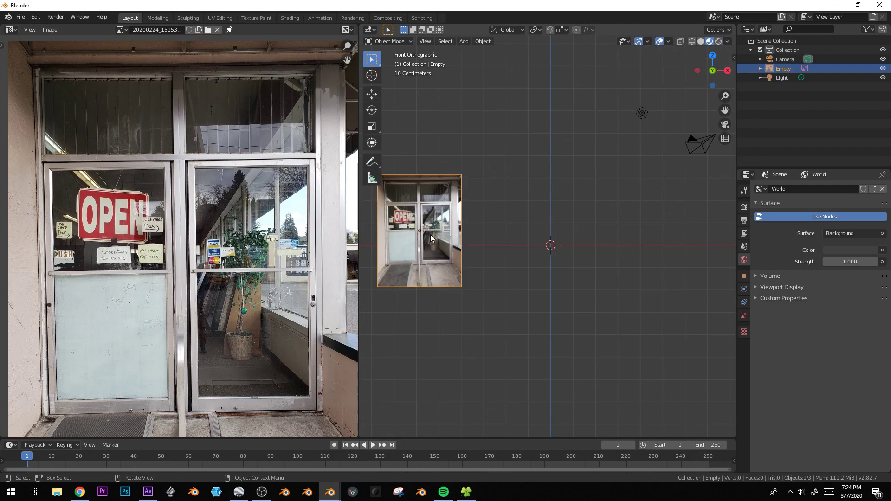
- Move the reference image toward the middle of the scene, enlarge it and rotate it slightly to straighten the doors
{"action": "key", "text": "g"}
{"action": "left_click", "coordinate": [545, 211]}
{"action": "key", "text": "s"}
{"action": "left_click", "coordinate": [673, 188]}
{"action": "scroll", "coordinate": [672, 188], "scroll_direction": "up", "scroll_amount": 2}
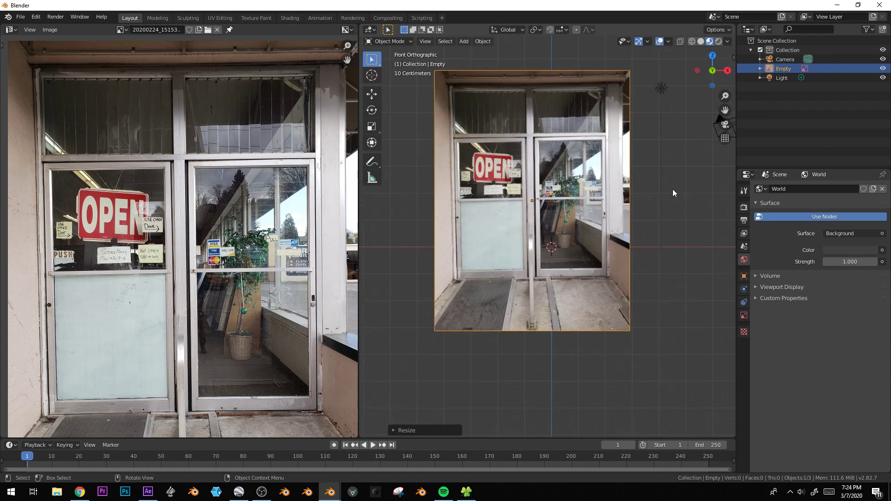
{"action": "key", "text": "r"}
{"action": "left_click", "coordinate": [680, 195]}
- Add a mesh plane and rotate it 90 degrees about X so it stands upright
{"action": "middle_click_drag", "start_coordinate": [680, 195], "coordinate": [561, 200]}
{"action": "key", "text": "shift+a"}
{"action": "mouse_move", "coordinate": [562, 196]}
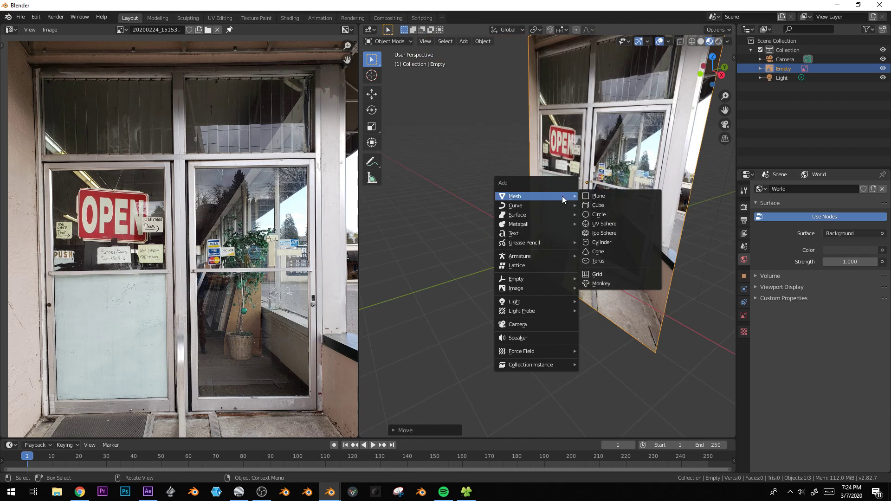
{"action": "left_click", "coordinate": [596, 197]}
{"action": "type", "text": "rx90"}
{"action": "key", "text": "Return"}
- In the front view, move the plane up over the left door of the reference photo
{"action": "key", "text": "KP_1"}
{"action": "key", "text": "alt+z"}
{"action": "left_click", "coordinate": [562, 252]}
{"action": "key", "text": "alt+z"}
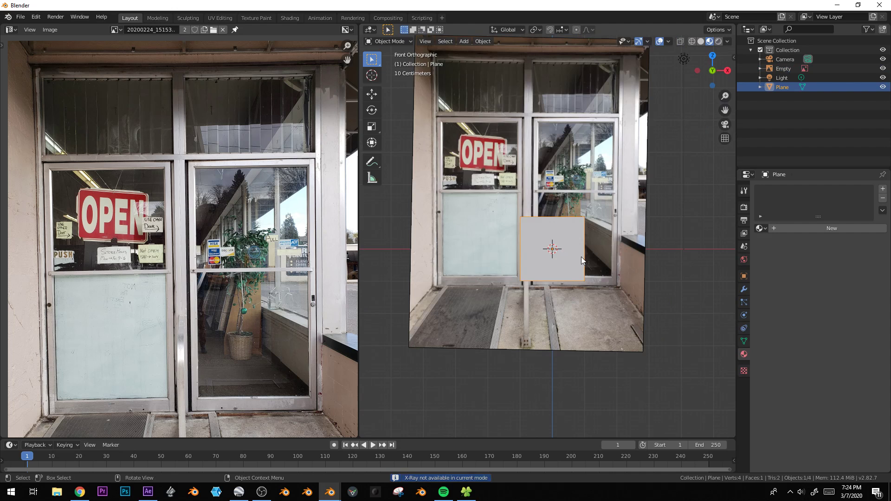
{"action": "key", "text": "g"}
{"action": "left_click", "coordinate": [532, 196]}
- Switch the 3D view to Solid shading with X-Ray so the photo shows through the plane
{"action": "key", "text": "alt+z"}
{"action": "middle_click_drag", "start_coordinate": [547, 213], "coordinate": [516, 241]}
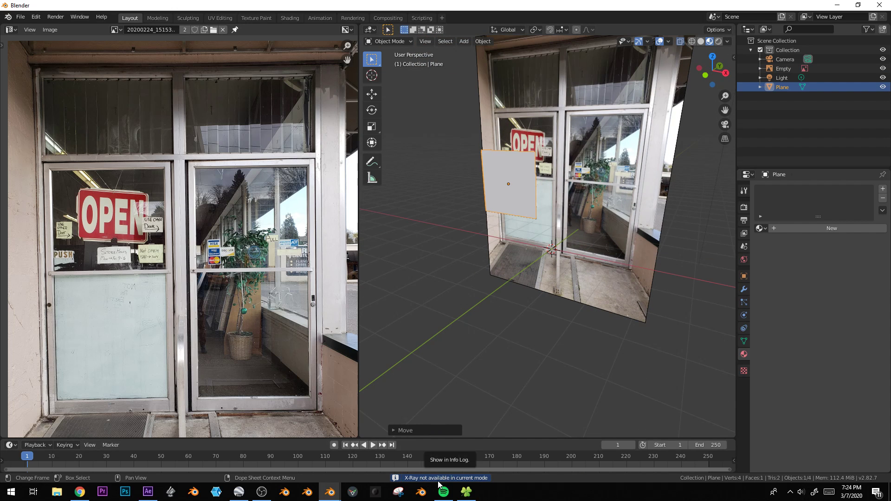
{"action": "key", "text": "z"}
{"action": "left_click", "coordinate": [509, 343]}
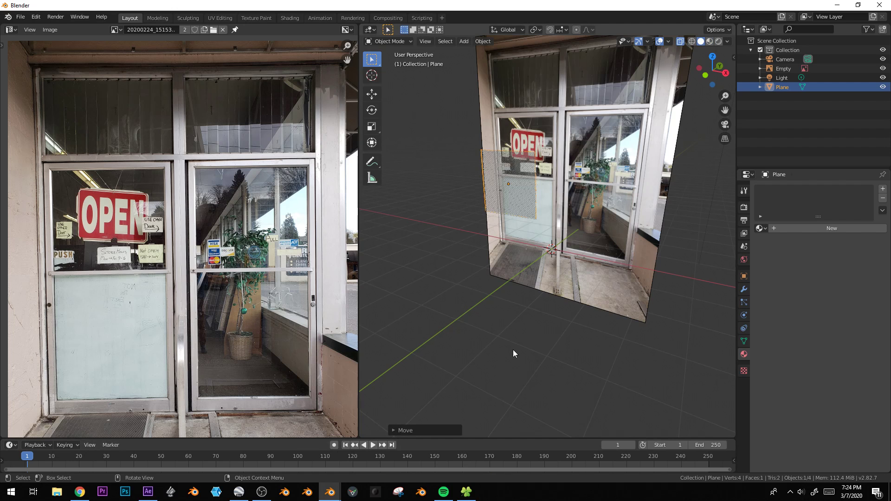
- In the front view, move the plane's right edge along X past the doorframe and its top edge along Z to the storefront's top
{"action": "key", "text": "KP_1"}
{"action": "key", "text": "Tab"}
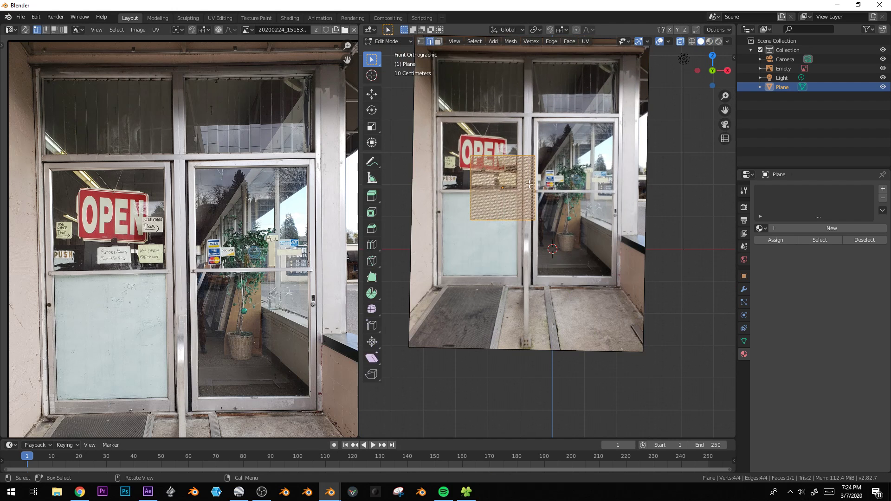
{"action": "left_click", "coordinate": [532, 184]}
{"action": "key", "text": "g"}
{"action": "key", "text": "x"}
{"action": "left_click", "coordinate": [641, 195]}
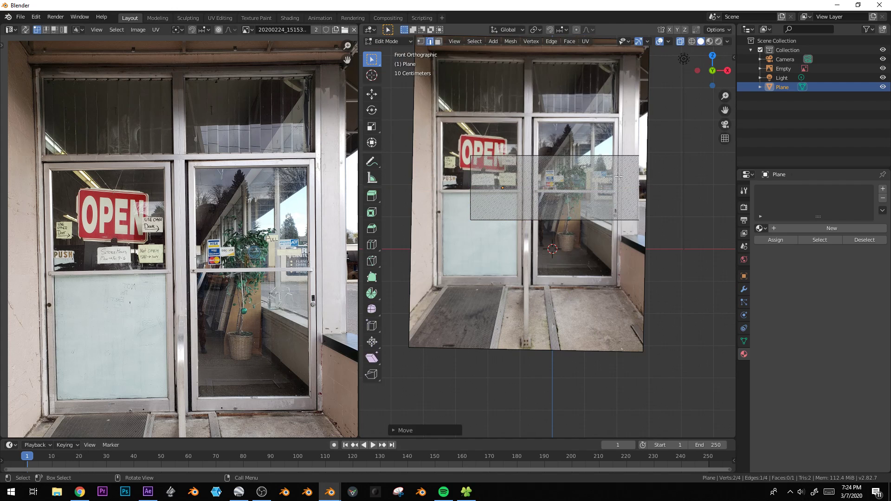
{"action": "left_click", "coordinate": [552, 157]}
{"action": "middle_click_drag", "start_coordinate": [552, 157], "coordinate": [567, 216], "text": "shift"}
{"action": "key", "text": "g"}
{"action": "key", "text": "z"}
{"action": "left_click", "coordinate": [631, 190]}
- Move the plane's left edge along X to the outer doorframe and its bottom edge along Z to the base of the doors
{"action": "left_click", "coordinate": [493, 191]}
{"action": "key", "text": "g"}
{"action": "key", "text": "x"}
{"action": "left_click", "coordinate": [454, 191]}
{"action": "left_click", "coordinate": [530, 283]}
{"action": "key", "text": "g"}
{"action": "key", "text": "z"}
{"action": "left_click", "coordinate": [538, 350]}
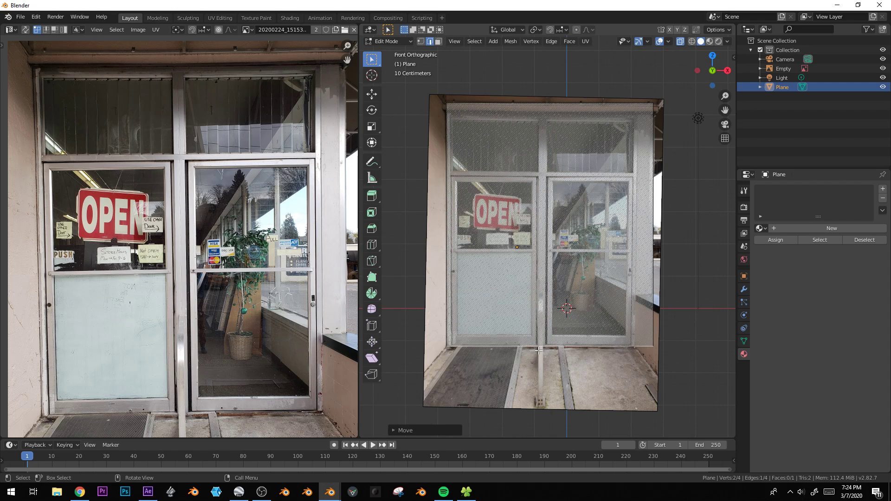
- Map the whole plane's UVs with Project From View in the front view
{"action": "key", "text": "a"}
{"action": "key", "text": "u"}
{"action": "left_click", "coordinate": [583, 250]}
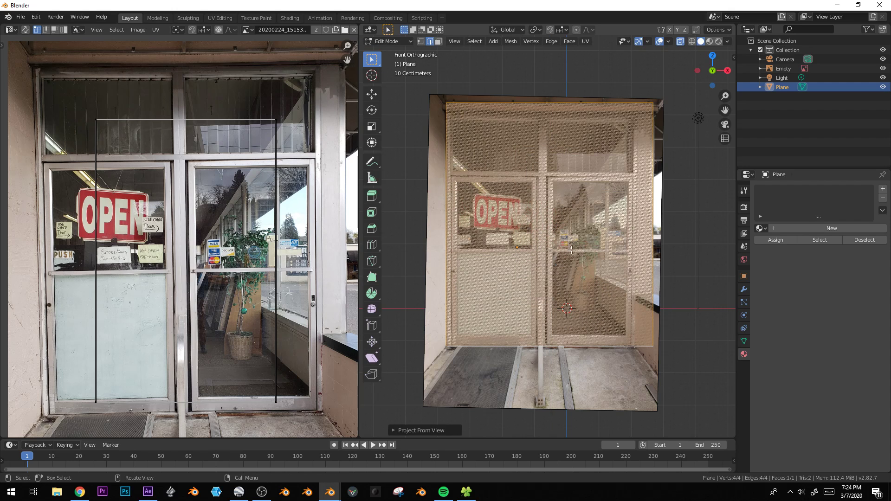
- Scale and move the projected UVs so they roughly cover the doors, with their lower edge at the base of the doors
{"action": "scroll", "coordinate": [285, 261], "scroll_direction": "down", "scroll_amount": 1}
{"action": "key", "text": "s"}
{"action": "left_click", "coordinate": [18, 299]}
{"action": "key", "text": "s"}
{"action": "left_click", "coordinate": [228, 209]}
{"action": "key", "text": "g"}
{"action": "left_click", "coordinate": [274, 133]}
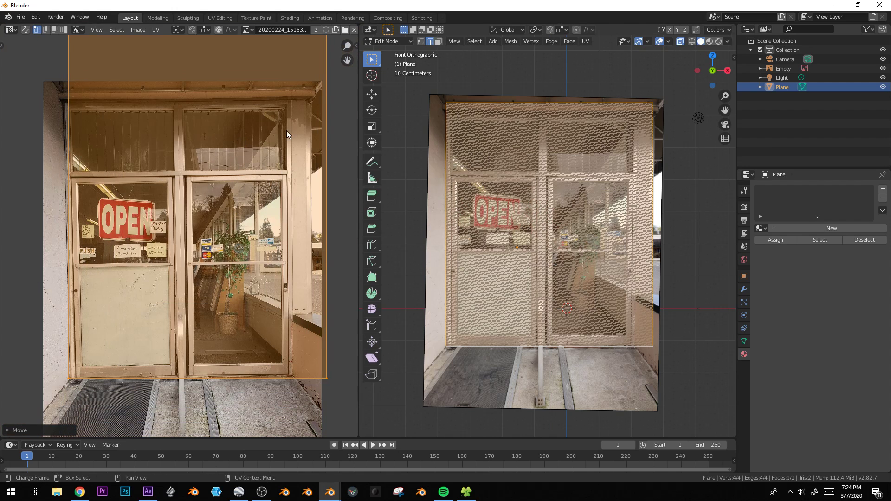
{"action": "key", "text": "s"}
{"action": "left_click", "coordinate": [276, 142]}
{"action": "key", "text": "g"}
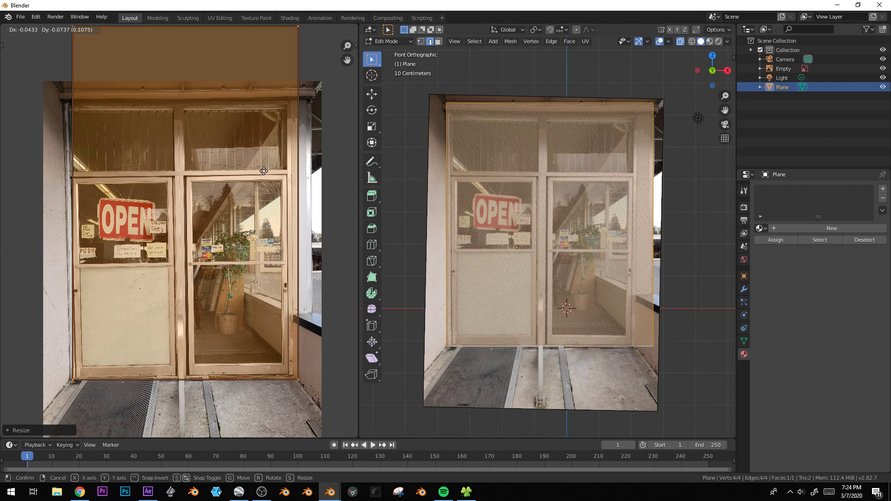
{"action": "left_click", "coordinate": [268, 171]}
{"action": "scroll", "coordinate": [268, 171], "scroll_direction": "down", "scroll_amount": 1}
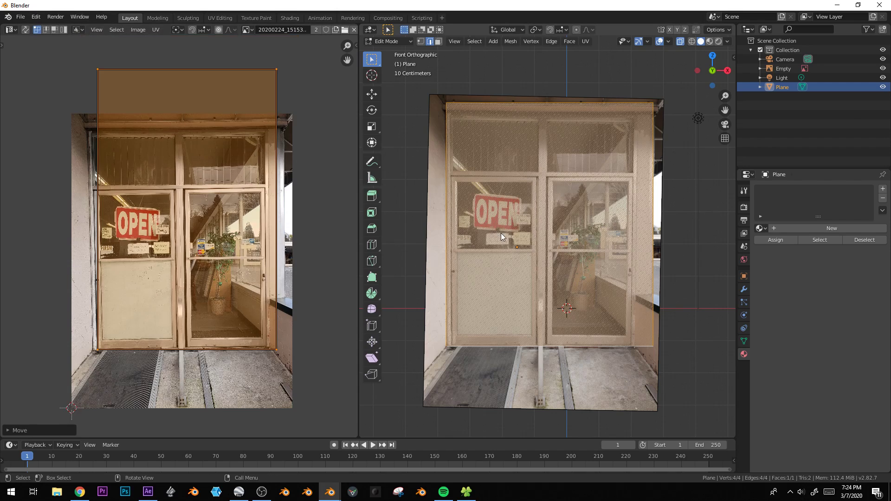
- Return to Object Mode and apply the plane's scale
{"action": "key", "text": "Tab"}
{"action": "middle_click_drag", "start_coordinate": [528, 324], "coordinate": [586, 352]}
{"action": "key", "text": "Tab"}
{"action": "left_click", "coordinate": [594, 251]}
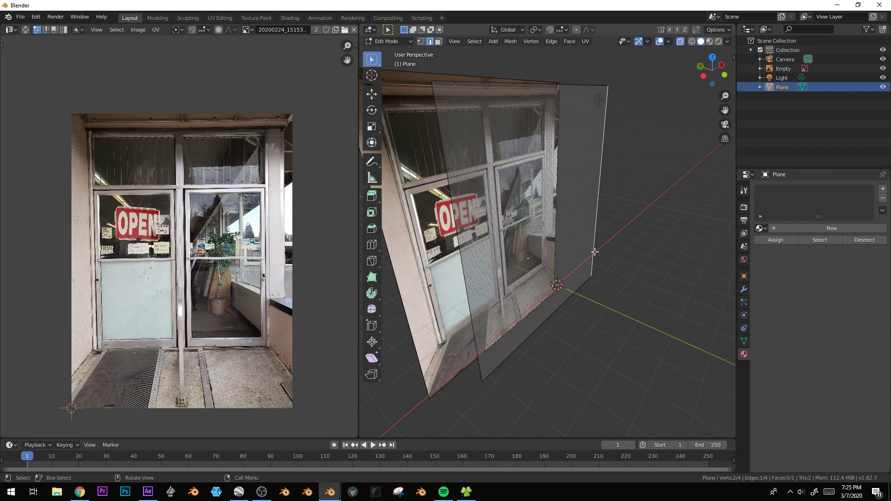
{"action": "key", "text": "Tab"}
{"action": "key", "text": "ctrl+a"}
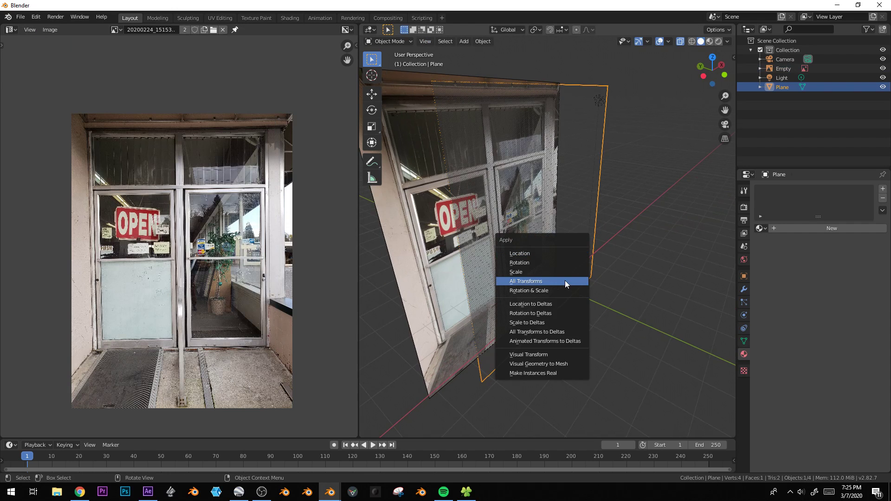
{"action": "left_click", "coordinate": [561, 275]}
- Redo the Project From View mapping on all of the plane's faces now that its scale is applied
{"action": "key", "text": "KP_1"}
{"action": "key", "text": "Tab"}
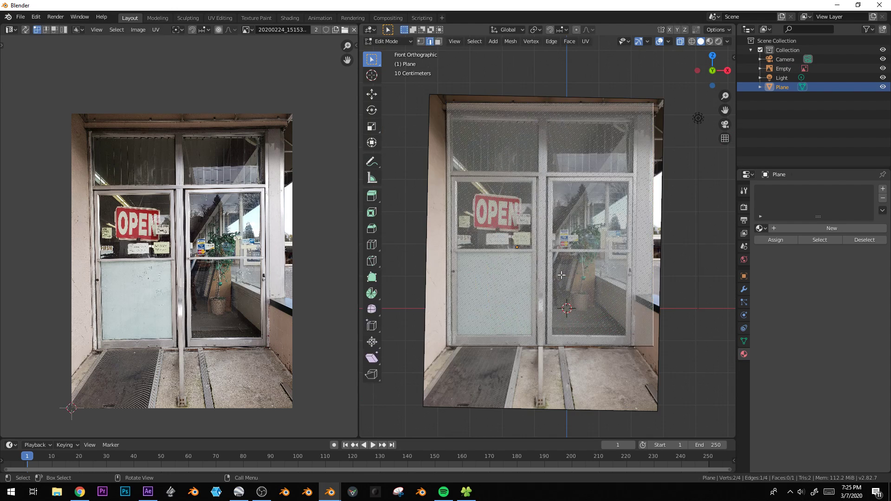
{"action": "key", "text": "a"}
{"action": "key", "text": "u"}
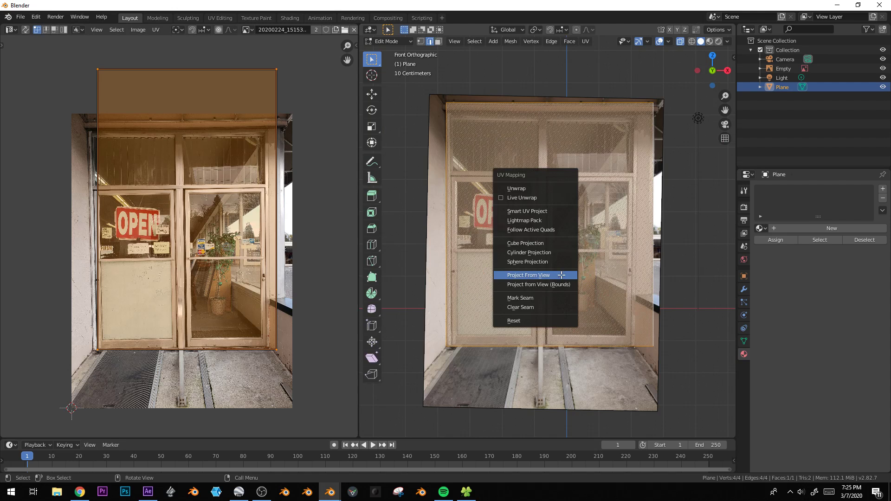
{"action": "left_click", "coordinate": [561, 275]}
- Scale the new UV island down and reposition it over the two doors in the photo
{"action": "key", "text": "s"}
{"action": "left_click", "coordinate": [333, 225]}
{"action": "key", "text": "g"}
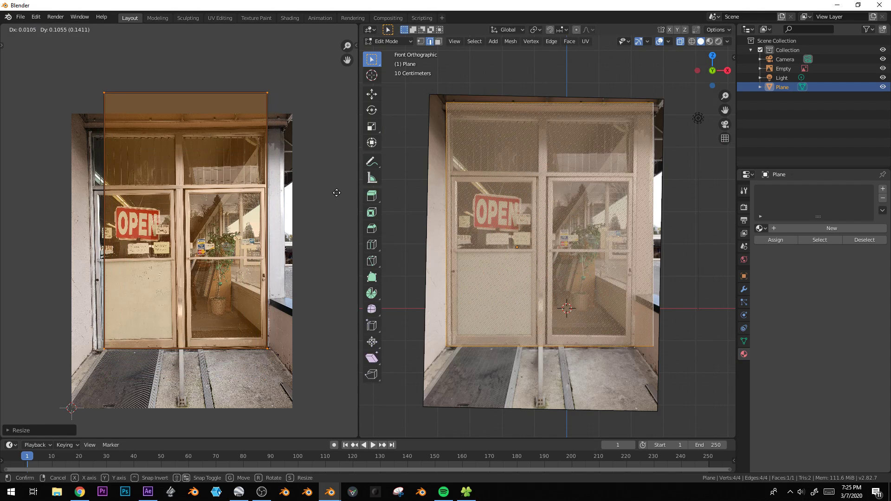
{"action": "left_click", "coordinate": [339, 194]}
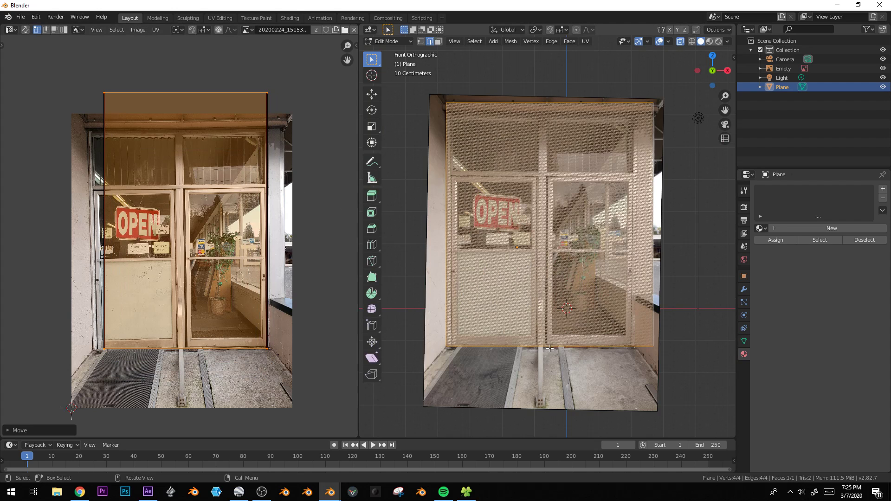
{"action": "key", "text": "Tab"}
{"action": "middle_click_drag", "start_coordinate": [535, 373], "coordinate": [586, 388]}
{"action": "key", "text": "KP_1"}
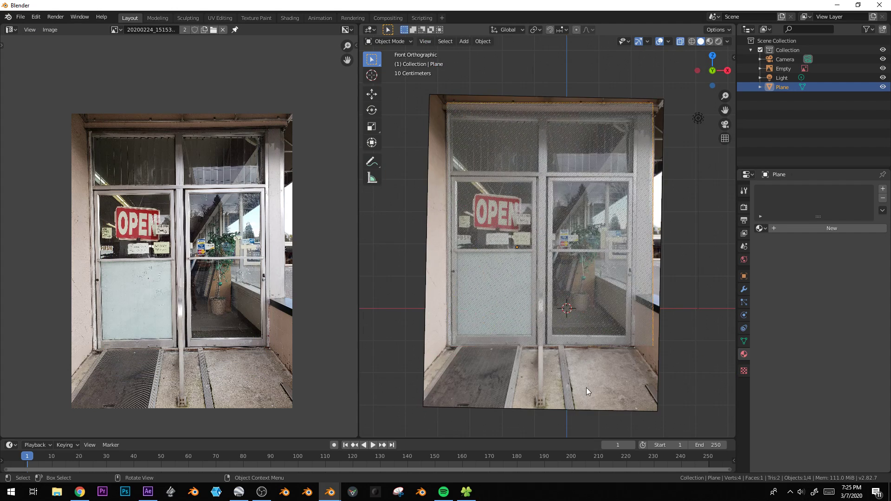
- Widen the UV island along X and move it to span the full storefront including the outer frames
{"action": "key", "text": "Tab"}
{"action": "key", "text": "s"}
{"action": "key", "text": "x"}
{"action": "left_click", "coordinate": [275, 224]}
{"action": "key", "text": "g"}
{"action": "left_click", "coordinate": [324, 250]}
- Lower the UV island's top edge to the top of the storefront and shift its side edge along X onto the frame
{"action": "left_click", "coordinate": [168, 96]}
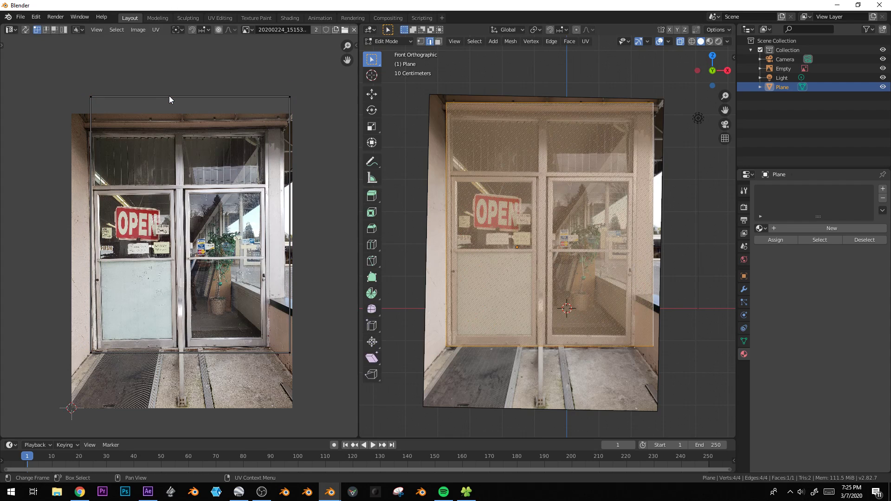
{"action": "key", "text": "g"}
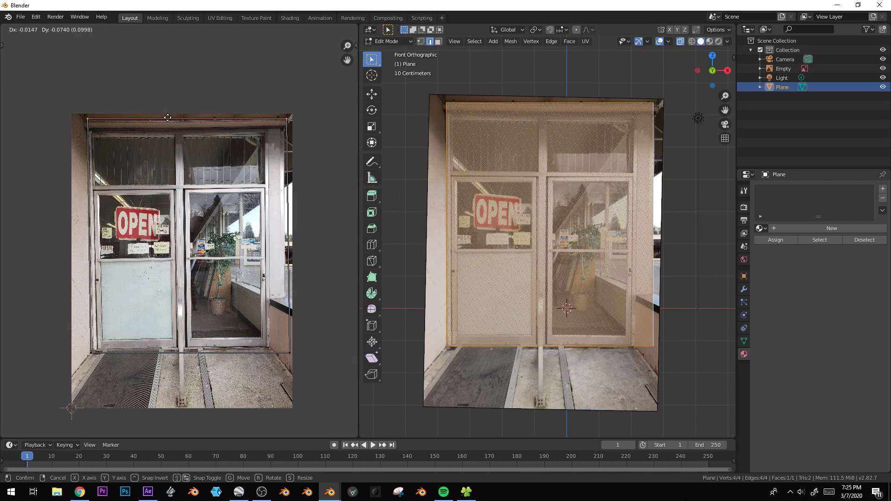
{"action": "left_click", "coordinate": [91, 146]}
{"action": "left_click", "coordinate": [87, 139]}
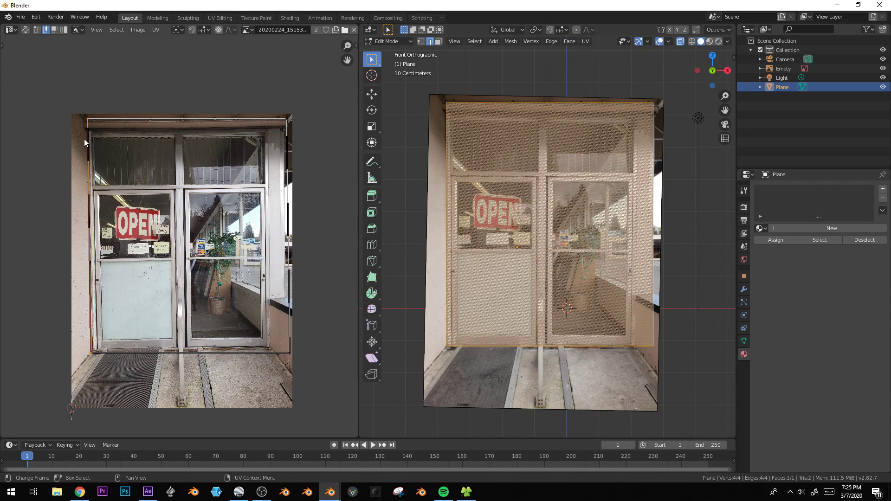
{"action": "key", "text": "g"}
{"action": "key", "text": "x"}
{"action": "left_click", "coordinate": [282, 210]}
- Raise the UV island's bottom edge to the base of the doors and adjust its position at the lower-left frame corner
{"action": "left_click", "coordinate": [288, 354]}
{"action": "key", "text": "g"}
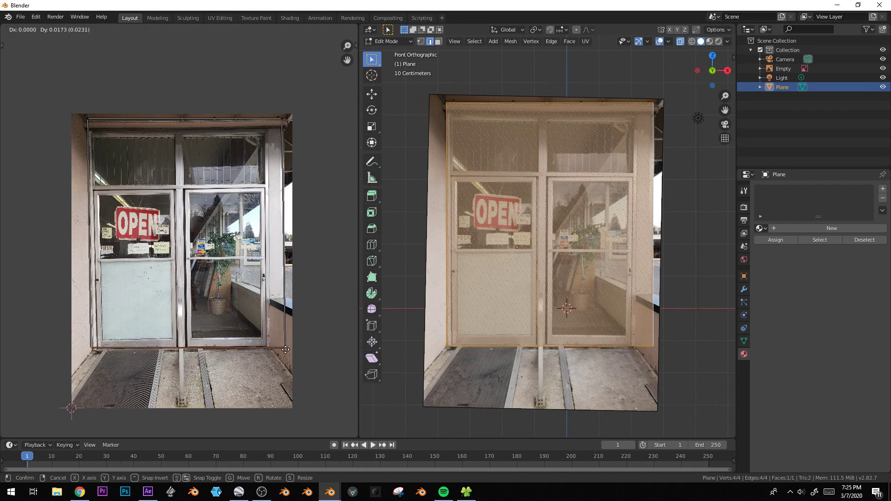
{"action": "left_click", "coordinate": [286, 350]}
{"action": "left_click", "coordinate": [89, 347]}
{"action": "key", "text": "g"}
{"action": "right_click", "coordinate": [95, 348]}
{"action": "key", "text": "alt+a"}
{"action": "left_click", "coordinate": [92, 346]}
{"action": "key", "text": "g"}
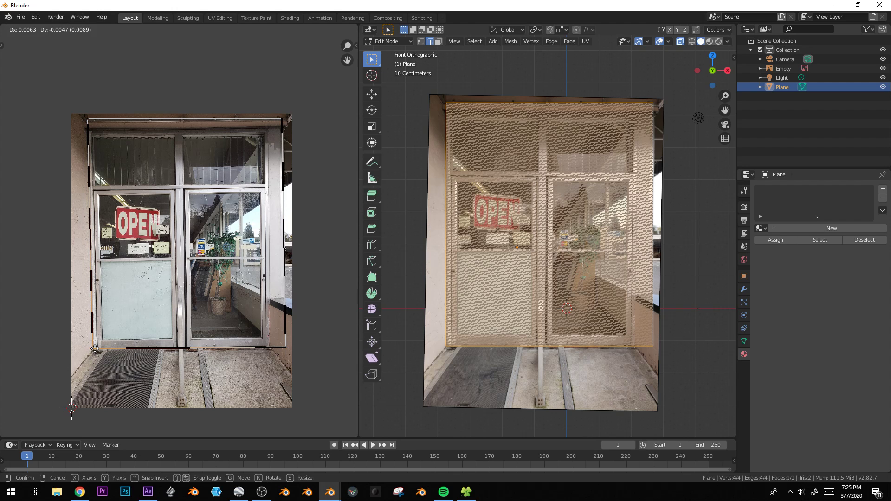
{"action": "left_click", "coordinate": [93, 348]}
{"action": "scroll", "coordinate": [565, 229], "scroll_direction": "up", "scroll_amount": 1}
{"action": "scroll", "coordinate": [565, 230], "scroll_direction": "down", "scroll_amount": 1}
- Return to Object Mode and give the plane a new material
{"action": "middle_click_drag", "start_coordinate": [565, 229], "coordinate": [534, 239]}
{"action": "key", "text": "Tab"}
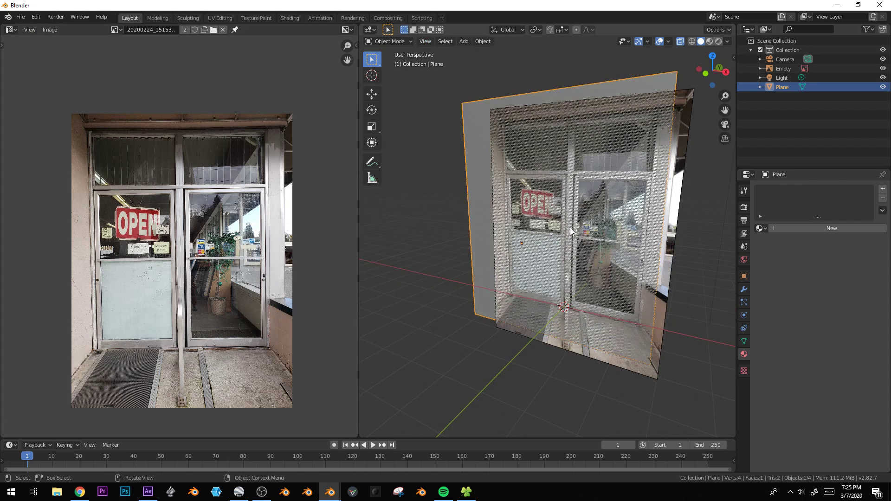
{"action": "scroll", "coordinate": [554, 223], "scroll_direction": "down", "scroll_amount": 1}
{"action": "left_click", "coordinate": [815, 230]}
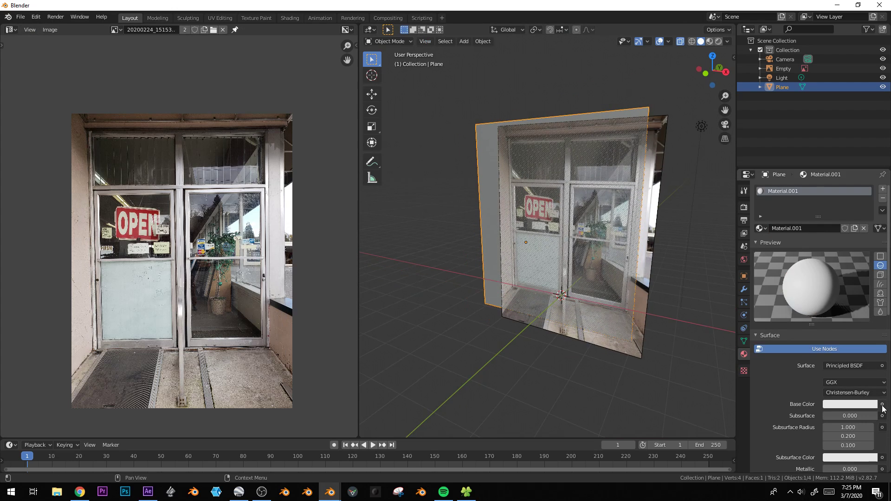
- Assign the image 20200224_151532.jpg to the material's Base Color and show the textured plane in material preview shading
{"action": "left_click", "coordinate": [882, 405]}
{"action": "left_click", "coordinate": [702, 333]}
{"action": "left_click", "coordinate": [830, 414]}
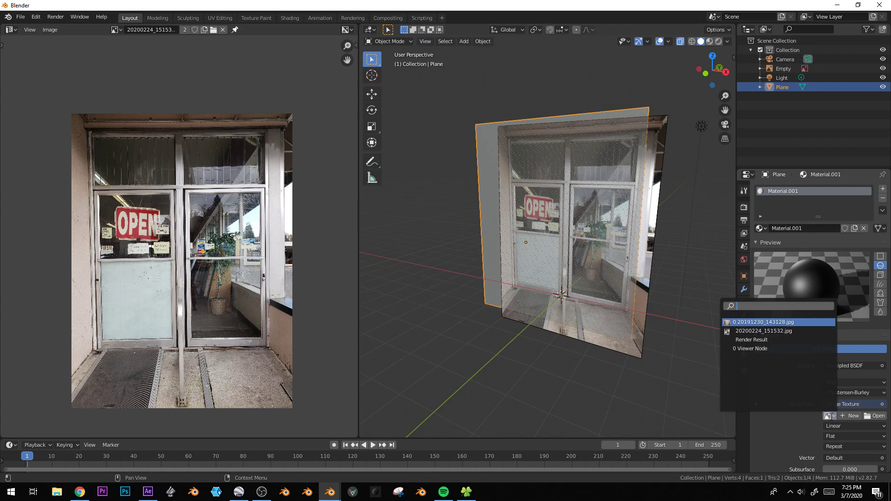
{"action": "left_click", "coordinate": [774, 330]}
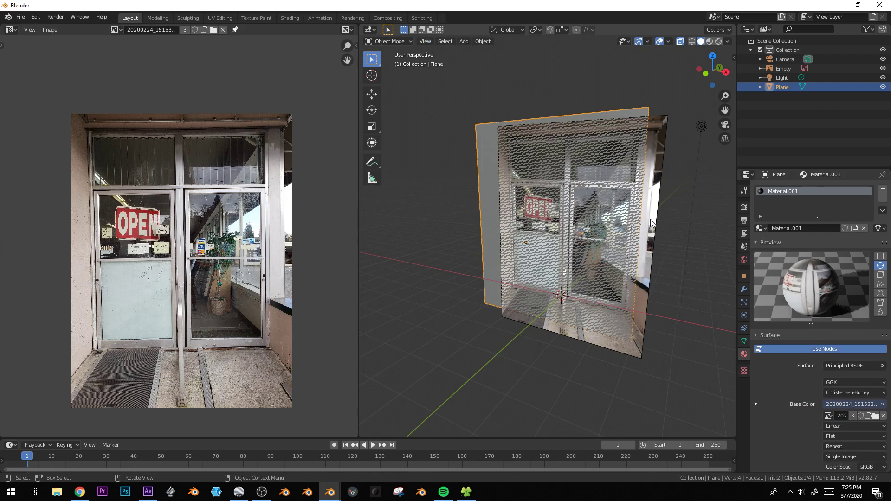
{"action": "key", "text": "z"}
{"action": "left_click", "coordinate": [592, 273]}
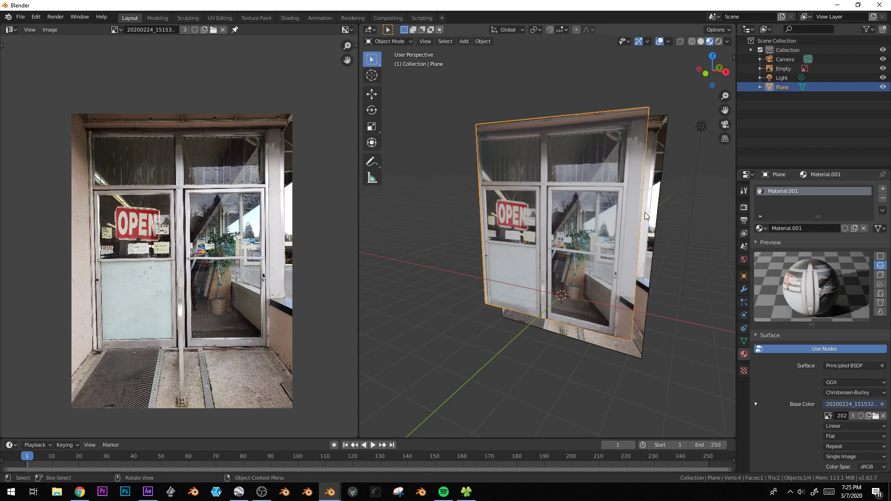
- Delete the reference image empty behind the plane and view the scene from the front
{"action": "left_click", "coordinate": [654, 215]}
{"action": "key", "text": "Delete"}
{"action": "key", "text": "KP_1"}
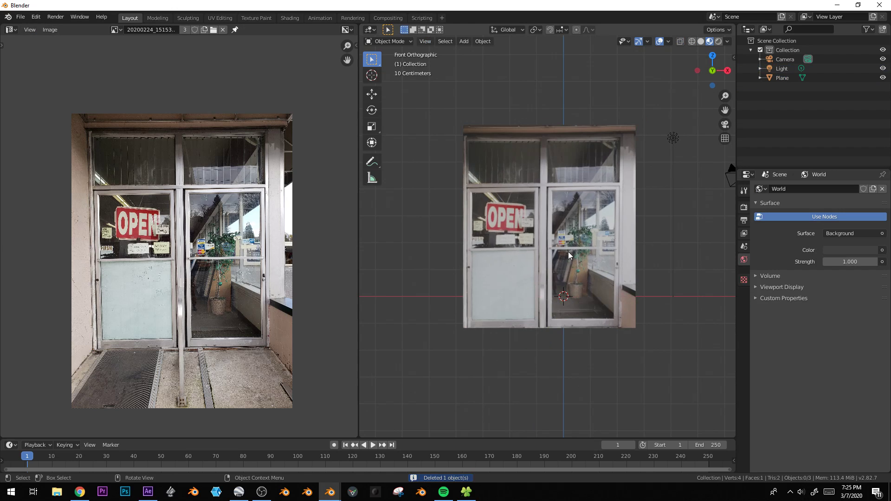
- In Edit Mode, fine-tune the plane's lower-right UV corner at the base of the storefront wall
{"action": "scroll", "coordinate": [511, 243], "scroll_direction": "up", "scroll_amount": 2}
{"action": "left_click", "coordinate": [572, 307]}
{"action": "key", "text": "Tab"}
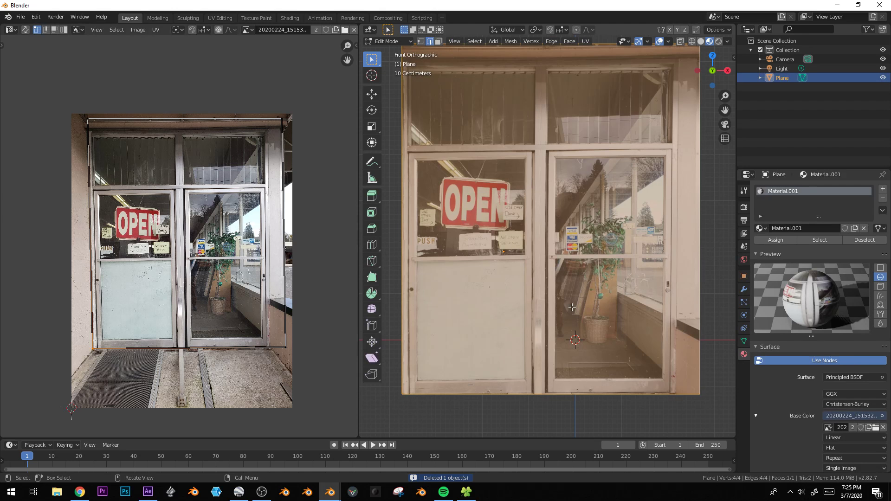
{"action": "scroll", "coordinate": [317, 378], "scroll_direction": "up", "scroll_amount": 1}
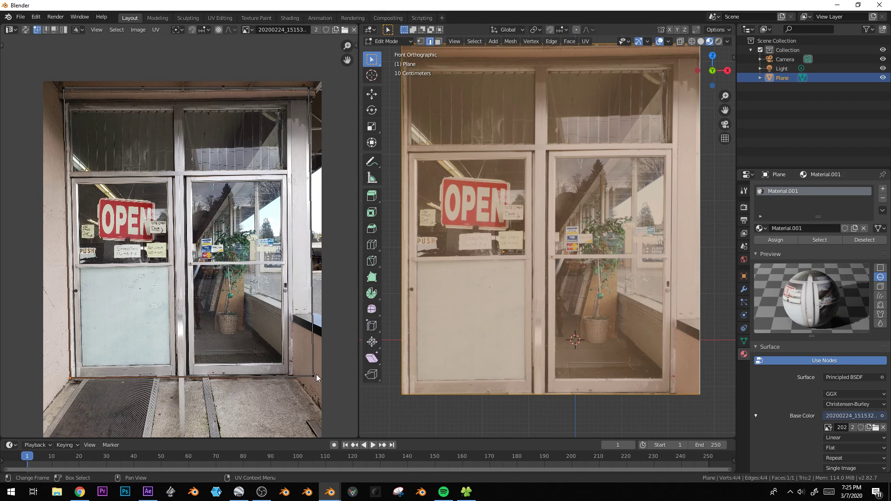
{"action": "left_click", "coordinate": [312, 380]}
{"action": "middle_click_drag", "start_coordinate": [312, 380], "coordinate": [271, 336]}
{"action": "scroll", "coordinate": [270, 336], "scroll_direction": "up", "scroll_amount": 2}
{"action": "key", "text": "g"}
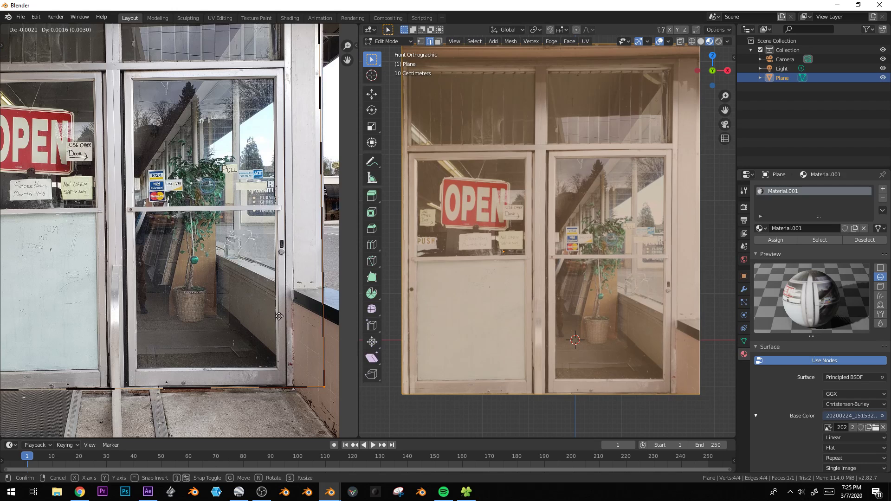
{"action": "left_click", "coordinate": [271, 324]}
- Fine-tune the upper-left UV corner so it sits on the outer edge of the storefront frame
{"action": "middle_click_drag", "start_coordinate": [154, 310], "coordinate": [269, 316]}
{"action": "middle_click_drag", "start_coordinate": [488, 297], "coordinate": [507, 332], "text": "shift"}
{"action": "middle_click_drag", "start_coordinate": [119, 302], "coordinate": [175, 302]}
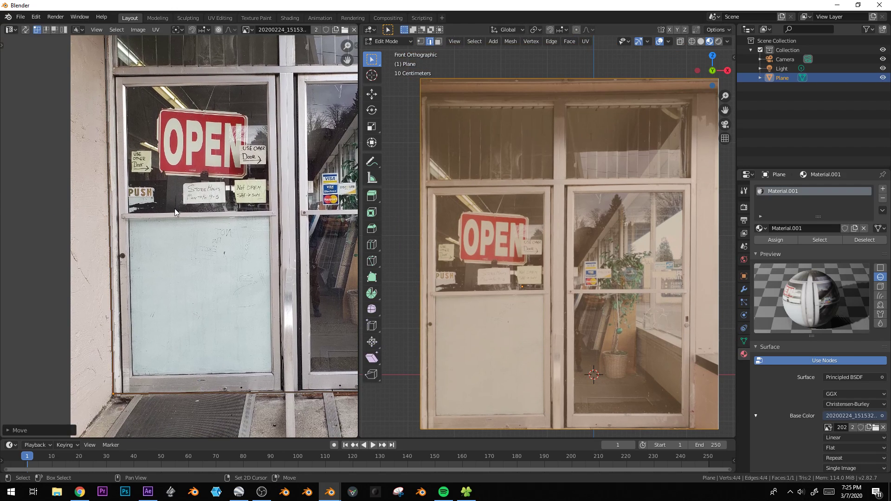
{"action": "middle_click_drag", "start_coordinate": [134, 64], "coordinate": [149, 182]}
{"action": "left_click", "coordinate": [108, 55]}
{"action": "key", "text": "g"}
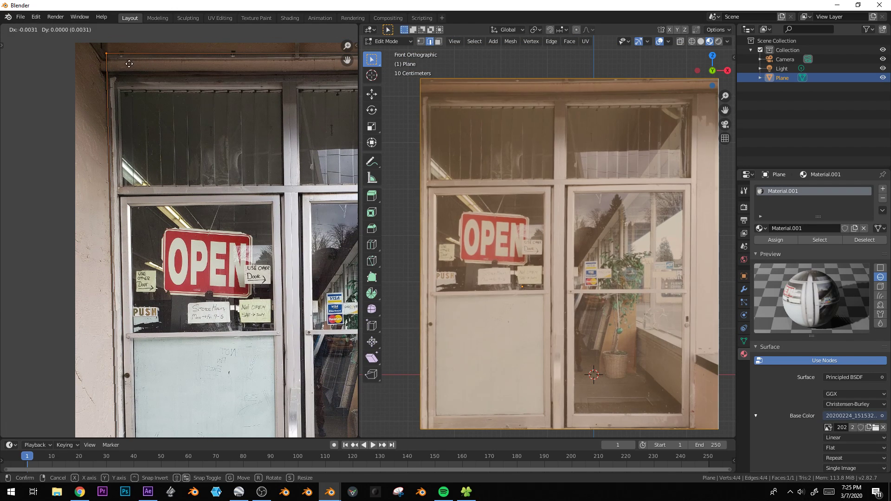
{"action": "left_click", "coordinate": [134, 68]}
{"action": "scroll", "coordinate": [155, 153], "scroll_direction": "down", "scroll_amount": 1}
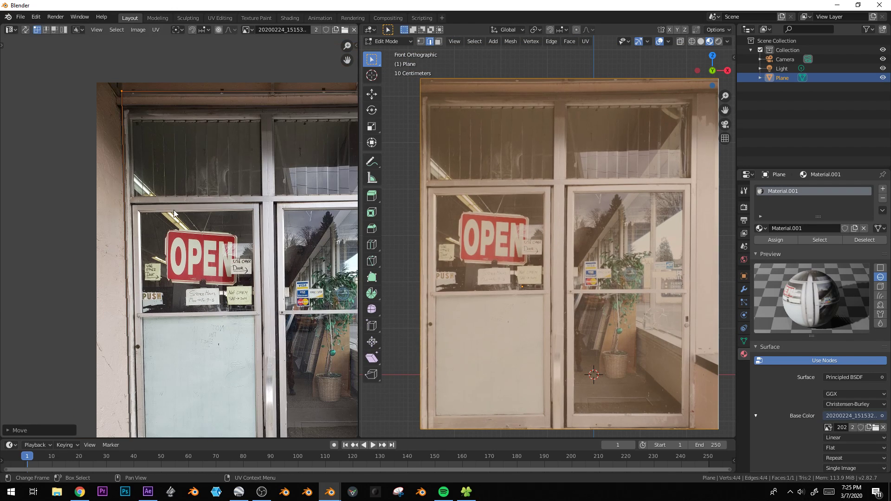
- Fine-tune the upper-right UV corner at the top of the storefront's side wall
{"action": "middle_click_drag", "start_coordinate": [437, 310], "coordinate": [481, 247], "text": "shift"}
{"action": "middle_click_drag", "start_coordinate": [335, 185], "coordinate": [238, 168]}
{"action": "left_click", "coordinate": [333, 73]}
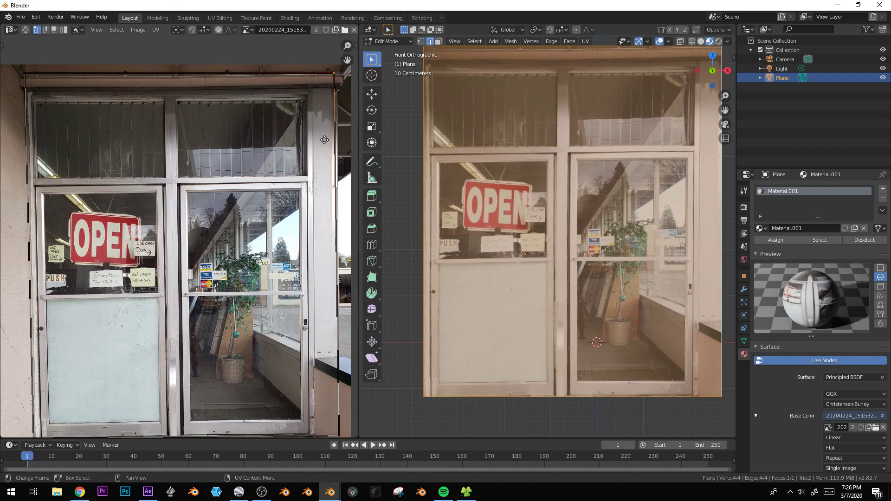
{"action": "key", "text": "g"}
{"action": "left_click", "coordinate": [328, 139]}
- Try a horizontal loop cut across the middle of the plane and dissolve the new edge
{"action": "scroll", "coordinate": [416, 169], "scroll_direction": "down", "scroll_amount": 1}
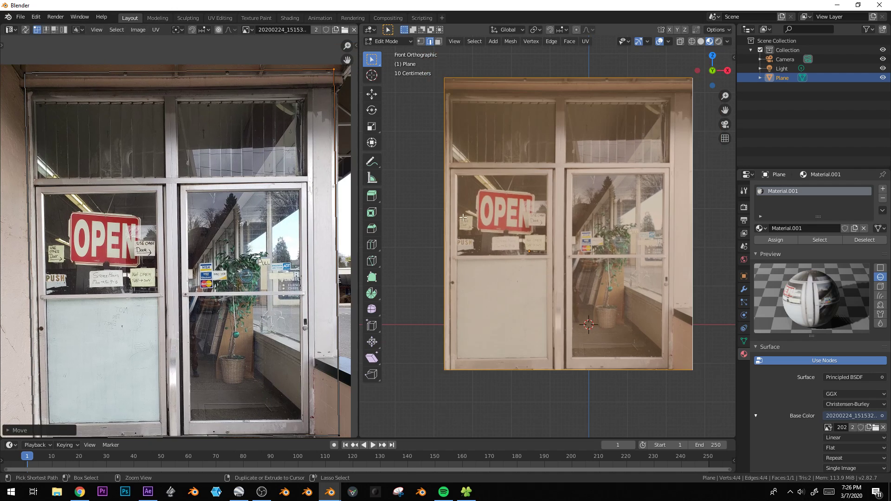
{"action": "key", "text": "ctrl+r"}
{"action": "left_click", "coordinate": [441, 219]}
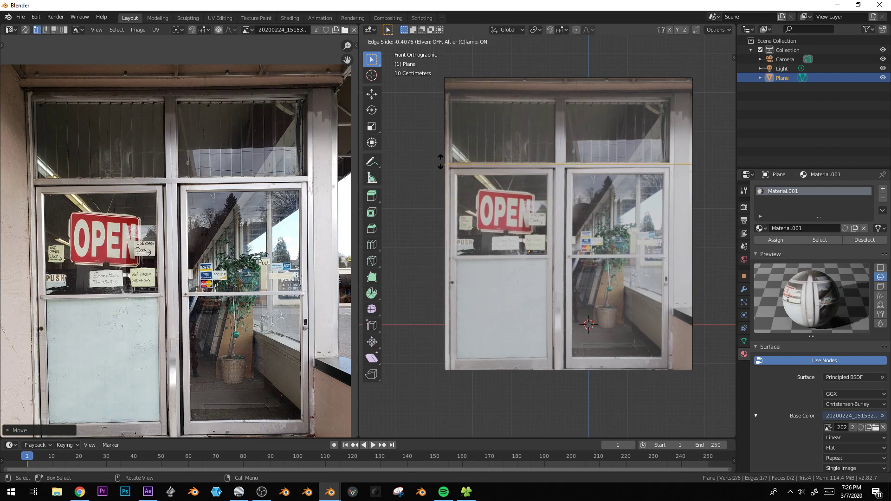
{"action": "right_click", "coordinate": [444, 354]}
{"action": "middle_click_drag", "start_coordinate": [519, 370], "coordinate": [532, 369], "text": "shift"}
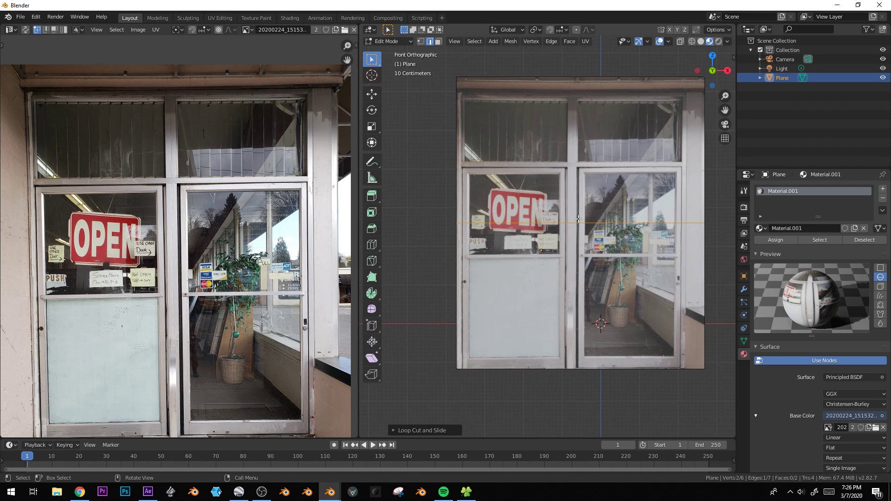
{"action": "key", "text": "x"}
{"action": "left_click", "coordinate": [563, 296]}
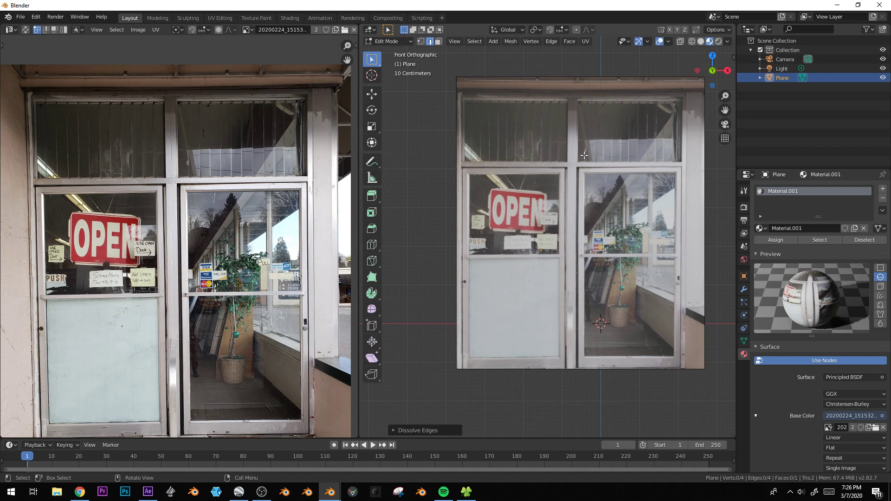
{"action": "middle_click_drag", "start_coordinate": [451, 312], "coordinate": [456, 255], "text": "shift"}
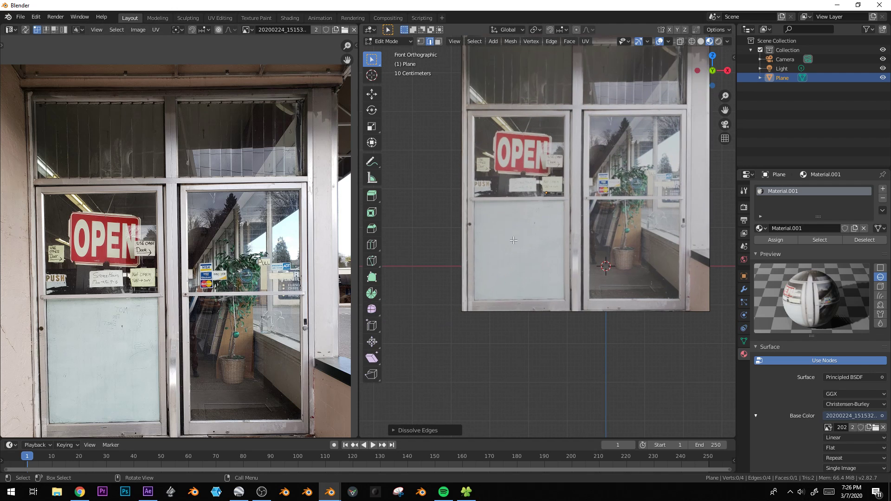
{"action": "key", "text": "Tab"}
{"action": "scroll", "coordinate": [534, 241], "scroll_direction": "down", "scroll_amount": 1}
{"action": "middle_click_drag", "start_coordinate": [546, 226], "coordinate": [531, 265], "text": "shift"}
{"action": "key", "text": "Tab"}
{"action": "scroll", "coordinate": [550, 265], "scroll_direction": "down", "scroll_amount": 1}
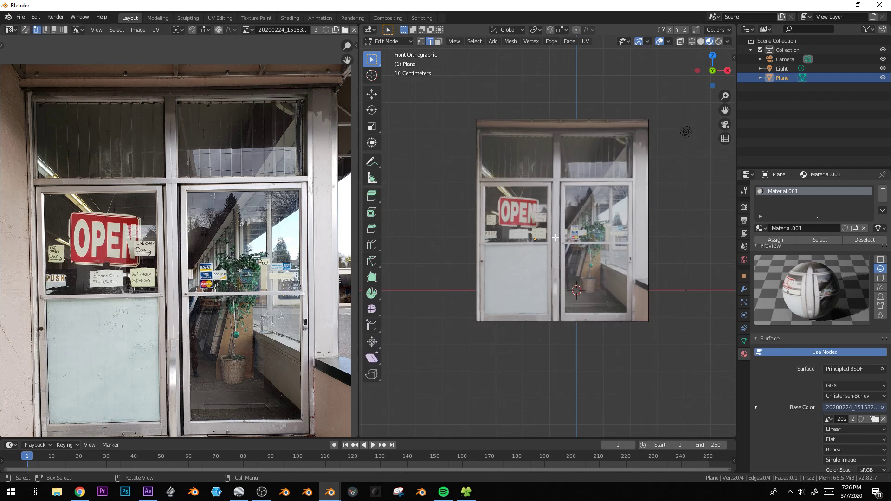
{"action": "key", "text": "Tab"}
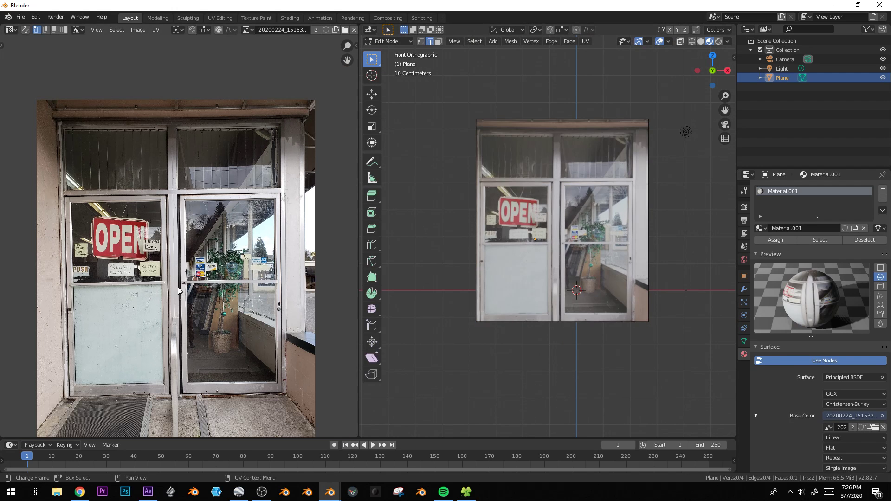
- Select the whole plane and move its lower-left UV corner inward to the center post, skewing the texture
{"action": "key", "text": "a"}
{"action": "left_click", "coordinate": [480, 135]}
{"action": "key", "text": "Tab"}
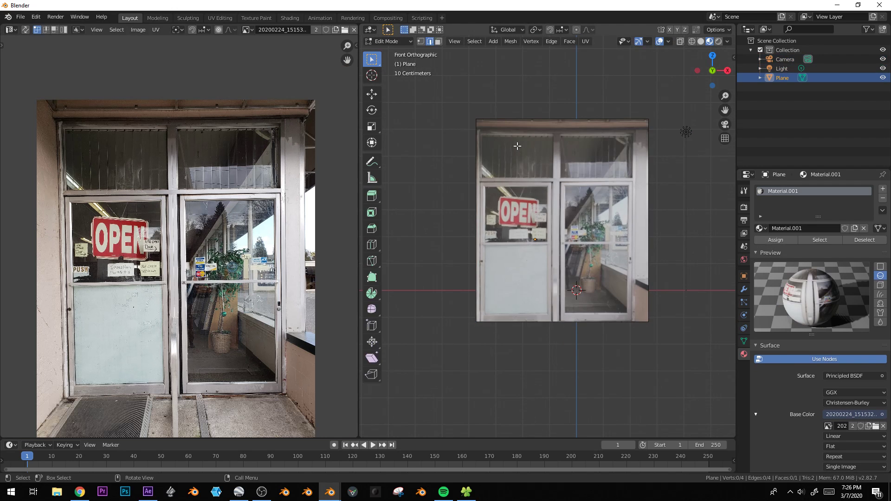
{"action": "middle_click_drag", "start_coordinate": [75, 384], "coordinate": [96, 319]}
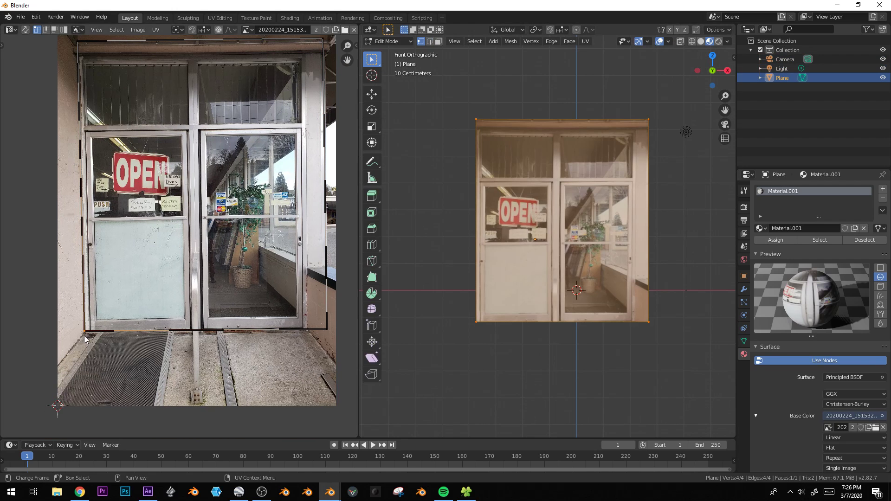
{"action": "left_click_drag", "start_coordinate": [85, 330], "coordinate": [186, 301]}
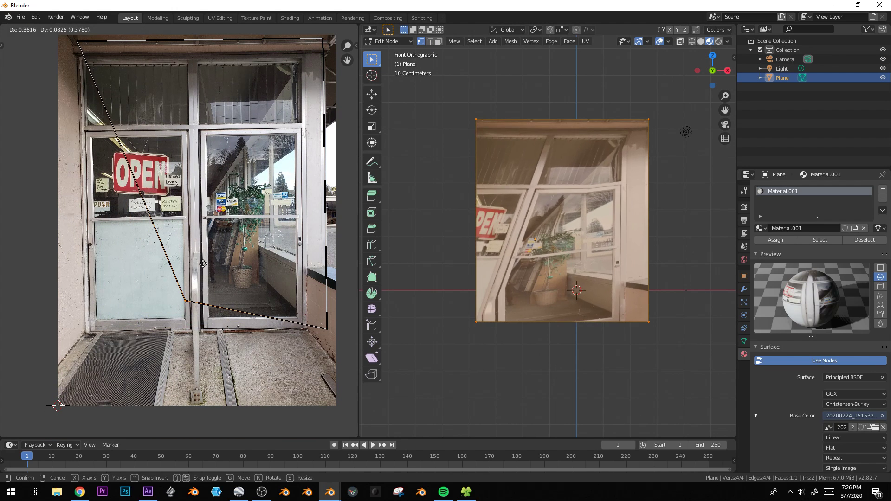
- Subdivide the skewed plane with several horizontal and vertical loop cuts and inspect the texture in Object Mode
{"action": "scroll", "coordinate": [588, 217], "scroll_direction": "up", "scroll_amount": 1}
{"action": "key", "text": "ctrl+r"}
{"action": "scroll", "coordinate": [574, 236], "scroll_direction": "up", "scroll_amount": 4}
{"action": "left_click", "coordinate": [572, 237]}
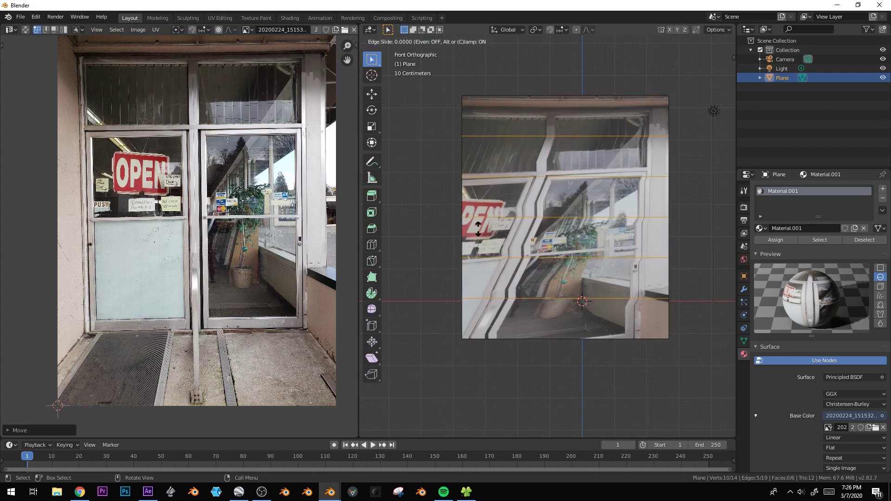
{"action": "right_click", "coordinate": [572, 237]}
{"action": "scroll", "coordinate": [555, 194], "scroll_direction": "up", "scroll_amount": 2}
{"action": "left_click", "coordinate": [556, 195]}
{"action": "right_click", "coordinate": [559, 198]}
{"action": "key", "text": "Tab"}
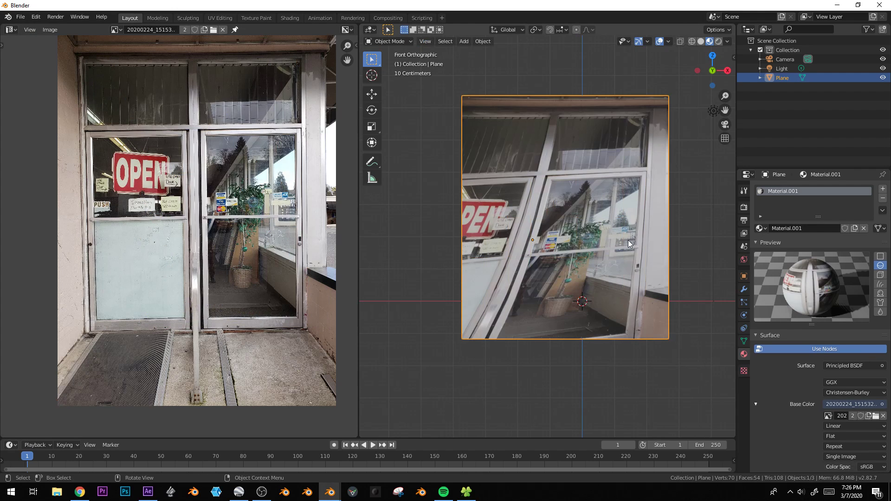
- Undo the test loop cuts and move the lower-left UV corner back to the base of the door frame
{"action": "key", "text": "Tab"}
{"action": "key", "text": "ctrl+z"}
{"action": "key", "text": "ctrl+z"}
{"action": "key", "text": "ctrl+z"}
{"action": "key", "text": "ctrl+z"}
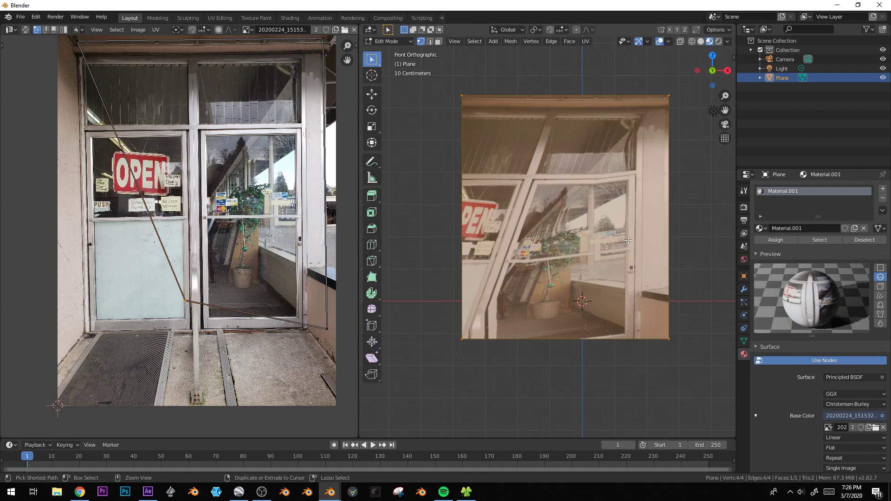
{"action": "key", "text": "g"}
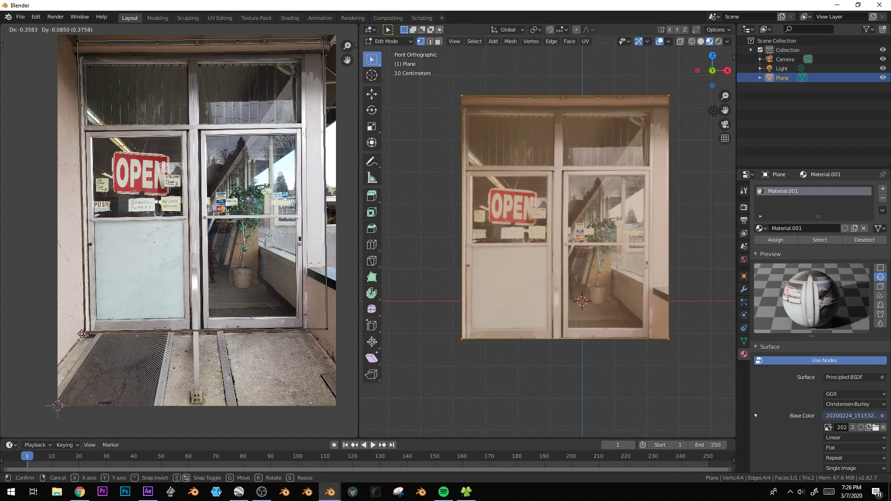
{"action": "left_click", "coordinate": [82, 334]}
- Add a vertical loop cut along the center post and bevel it into a strip matching the post's width
{"action": "key", "text": "alt+a"}
{"action": "scroll", "coordinate": [551, 289], "scroll_direction": "up", "scroll_amount": 3}
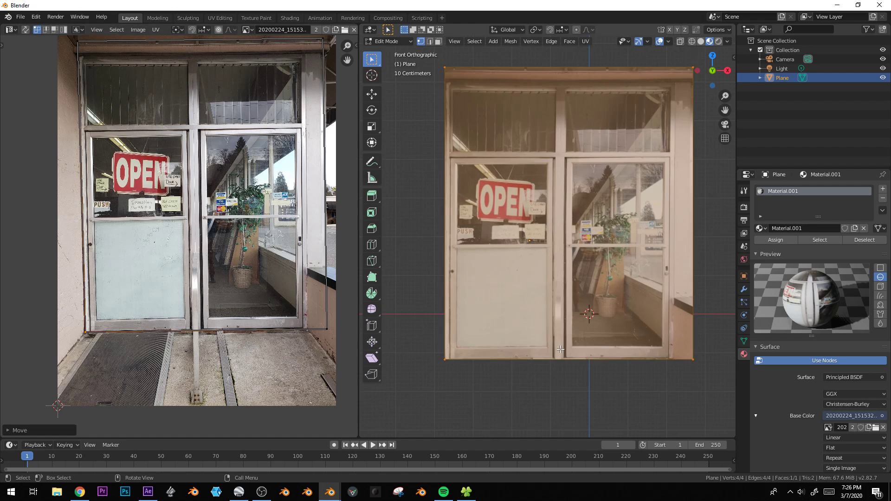
{"action": "key", "text": "ctrl+r"}
{"action": "left_click", "coordinate": [552, 73]}
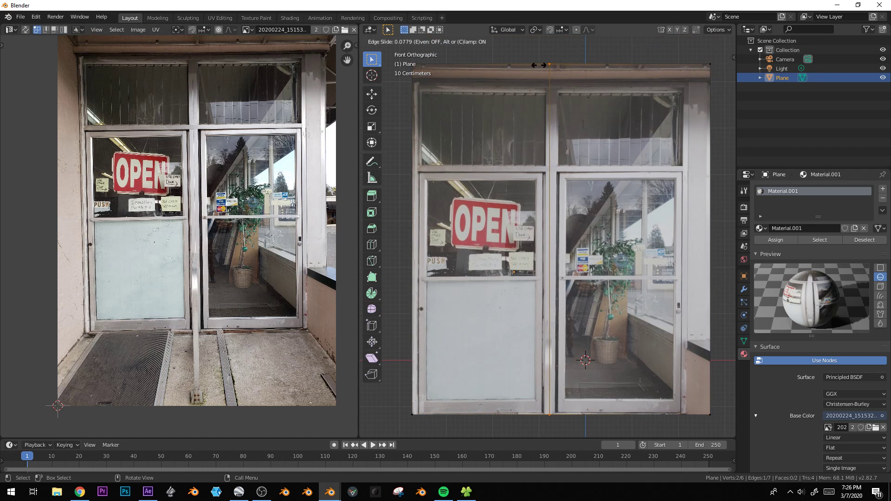
{"action": "left_click", "coordinate": [539, 65]}
{"action": "key", "text": "ctrl+b"}
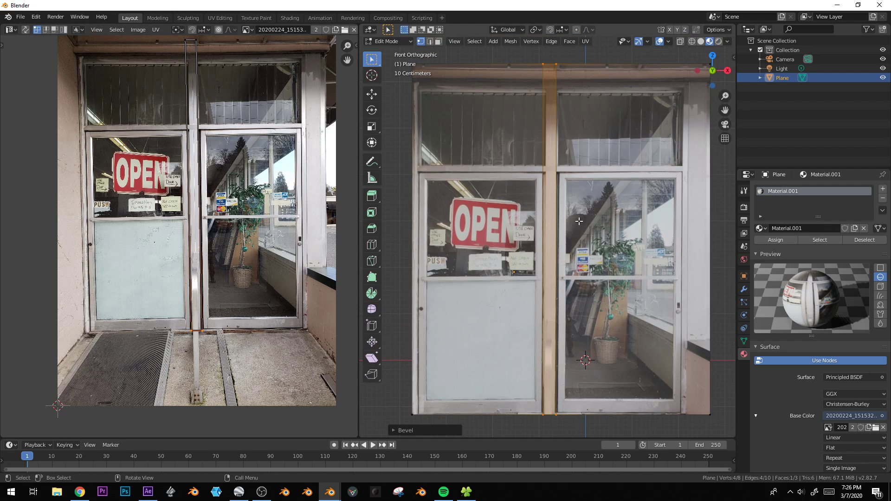
{"action": "left_click", "coordinate": [579, 221]}
- Add two horizontal loop cuts along the lower and upper edges of the crossbar between the doors and upper windows
{"action": "scroll", "coordinate": [521, 197], "scroll_direction": "up", "scroll_amount": 5}
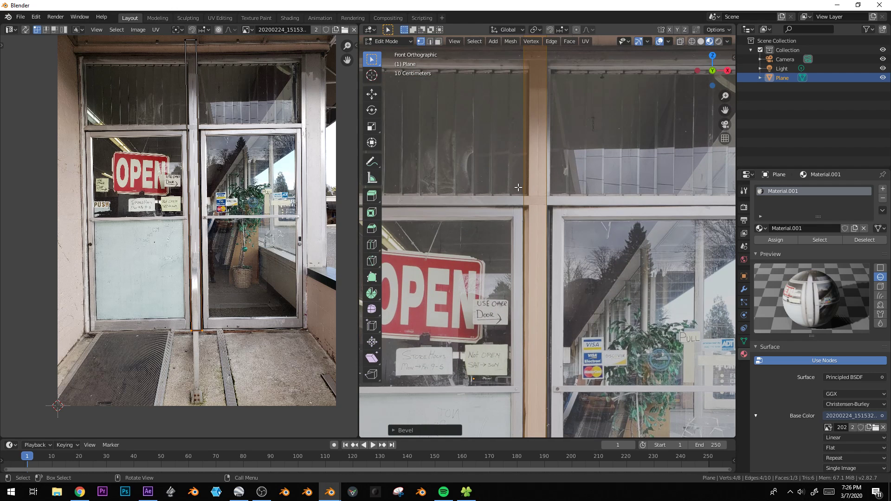
{"action": "scroll", "coordinate": [551, 140], "scroll_direction": "down", "scroll_amount": 4}
{"action": "key", "text": "ctrl+r"}
{"action": "left_click", "coordinate": [573, 237]}
{"action": "left_click", "coordinate": [587, 160]}
{"action": "key", "text": "ctrl+r"}
{"action": "left_click", "coordinate": [557, 169]}
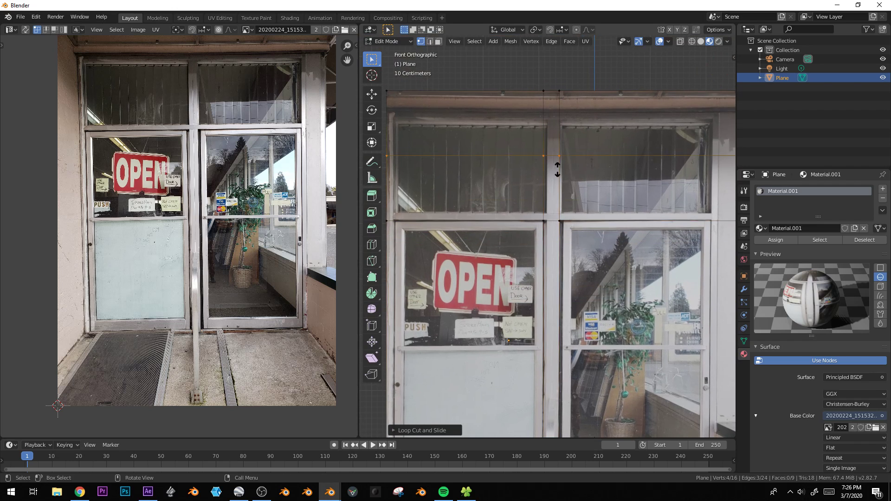
{"action": "left_click", "coordinate": [558, 227]}
- Add a horizontal loop cut along the top edge of the upper windows
{"action": "key", "text": "ctrl+r"}
{"action": "left_click", "coordinate": [564, 148]}
{"action": "left_click", "coordinate": [568, 130]}
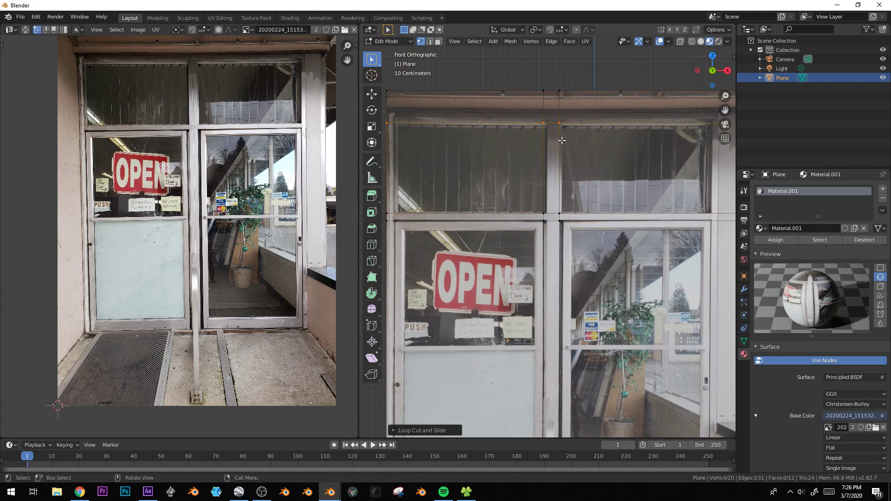
- Slide the two vertical edges between the upper windows so they line up with the sides of the center post
{"action": "left_click", "coordinate": [541, 157]}
{"action": "key", "text": "g"}
{"action": "key", "text": "g"}
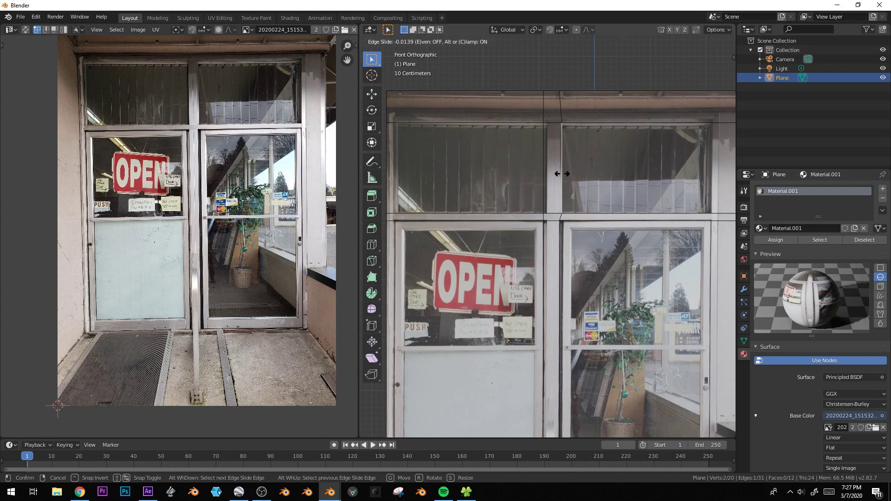
{"action": "key", "text": "g"}
{"action": "key", "text": "g"}
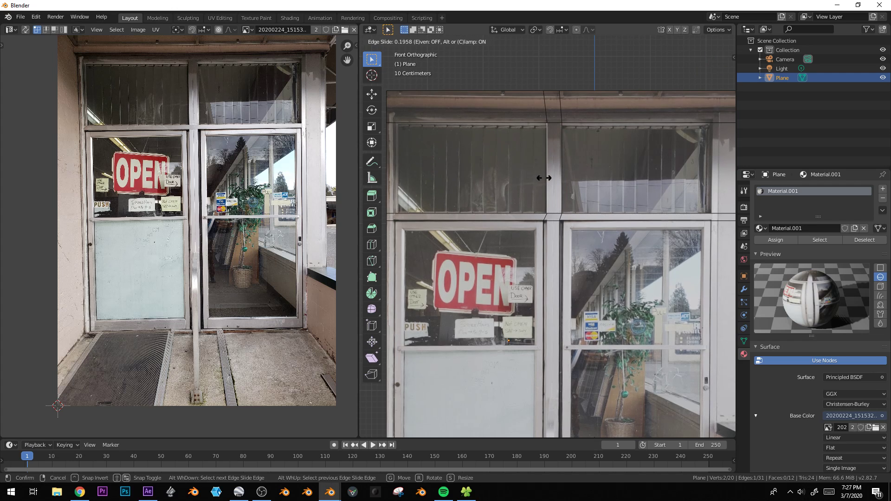
{"action": "left_click", "coordinate": [544, 179]}
{"action": "middle_click_drag", "start_coordinate": [542, 165], "coordinate": [567, 184], "text": "shift"}
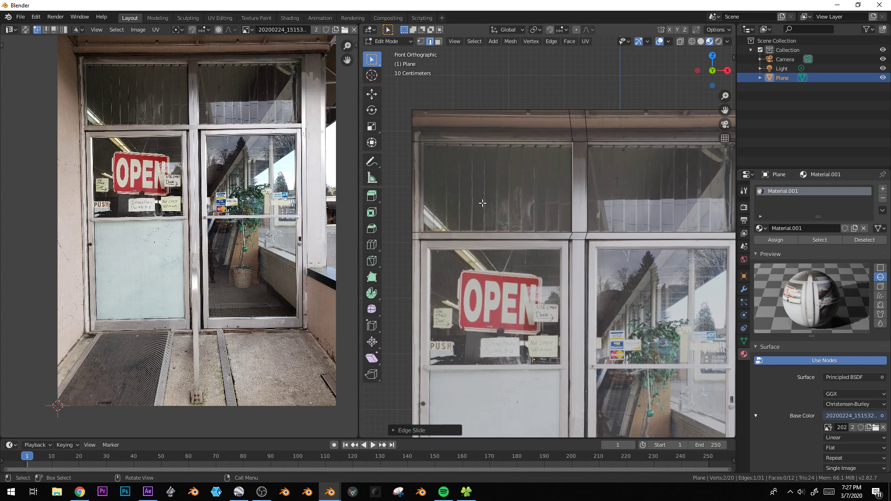
{"action": "middle_click_drag", "start_coordinate": [483, 203], "coordinate": [475, 185], "text": "shift"}
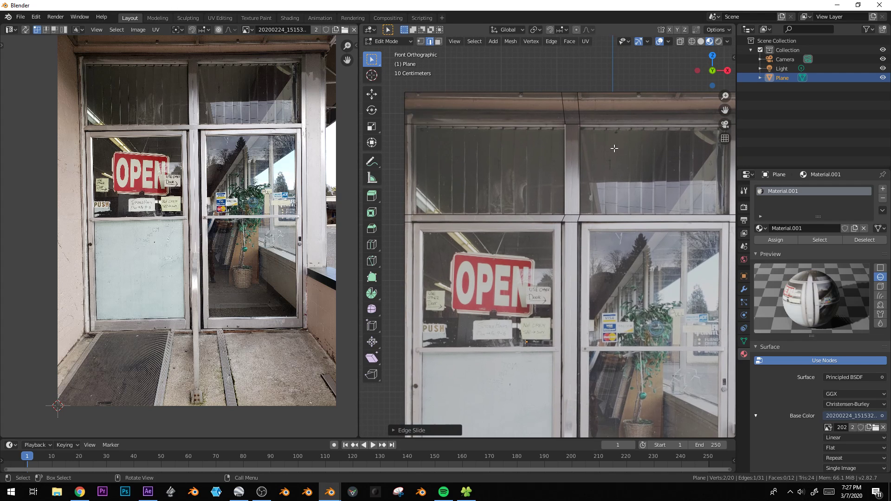
- Add a vertical loop cut along the outer edge of the left door's frame, near the plane's left border
{"action": "middle_click_drag", "start_coordinate": [438, 165], "coordinate": [487, 167], "text": "shift"}
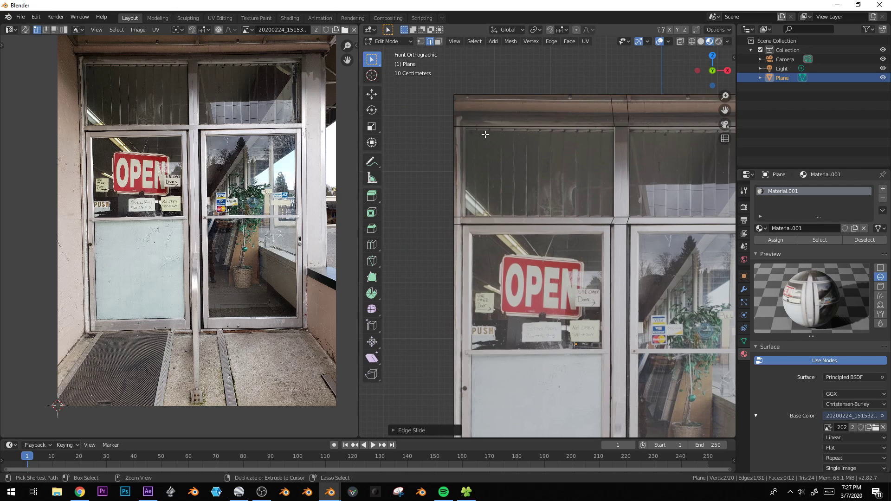
{"action": "key", "text": "ctrl+r"}
{"action": "left_click", "coordinate": [483, 131]}
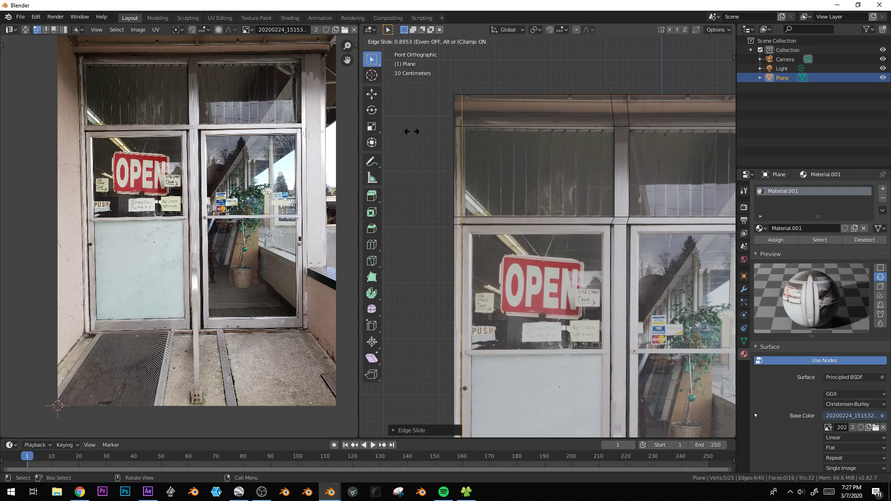
{"action": "left_click", "coordinate": [411, 131]}
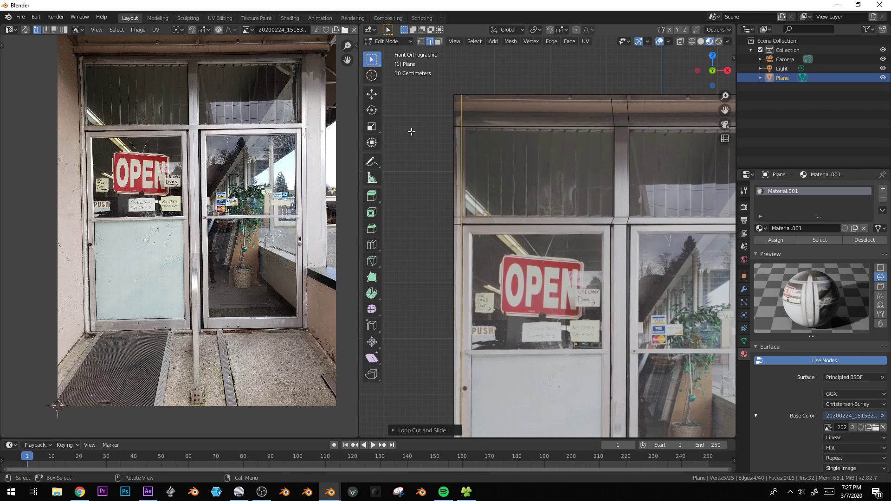
- Add a vertical loop cut along the outer edge of the right door's frame
{"action": "scroll", "coordinate": [501, 211], "scroll_direction": "down", "scroll_amount": 1}
{"action": "middle_click_drag", "start_coordinate": [617, 223], "coordinate": [490, 149], "text": "shift"}
{"action": "key", "text": "ctrl+r"}
{"action": "left_click", "coordinate": [609, 158]}
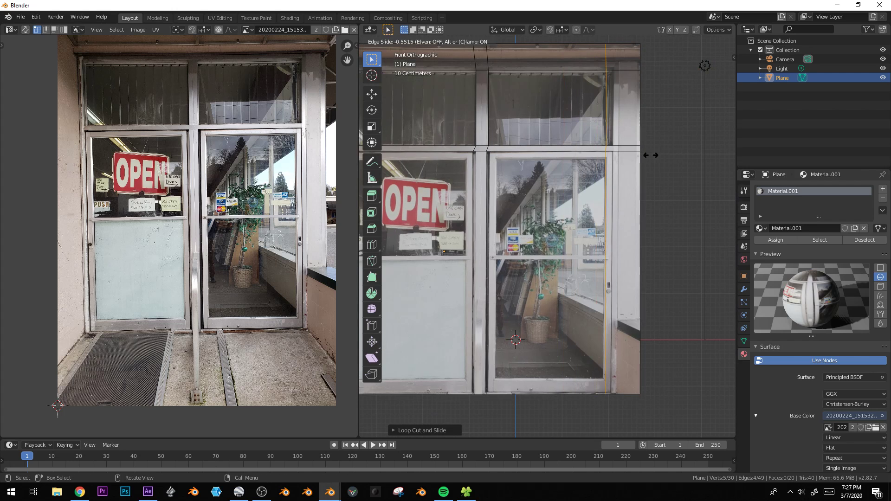
{"action": "left_click", "coordinate": [587, 141]}
- Inset the faces of the left and right doors together
{"action": "scroll", "coordinate": [586, 140], "scroll_direction": "down", "scroll_amount": 1}
{"action": "middle_click_drag", "start_coordinate": [586, 140], "coordinate": [606, 207], "text": "shift"}
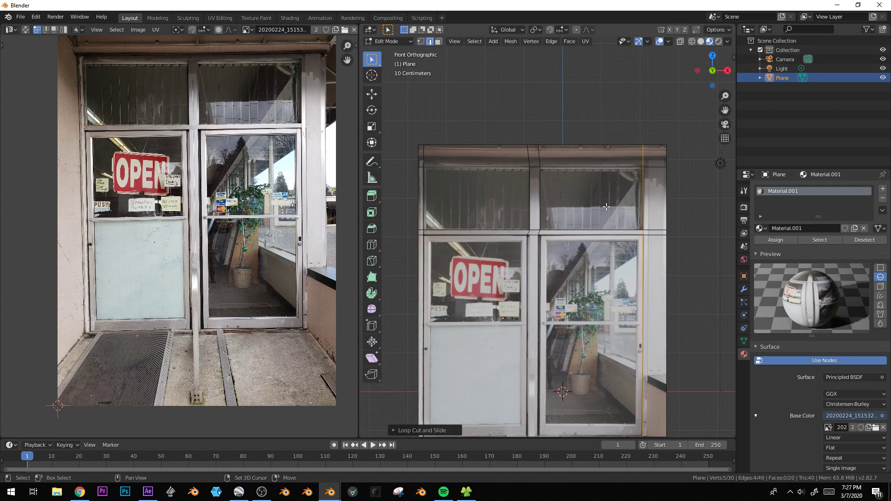
{"action": "middle_click_drag", "start_coordinate": [516, 203], "coordinate": [551, 95], "text": "shift"}
{"action": "scroll", "coordinate": [483, 209], "scroll_direction": "up", "scroll_amount": 1}
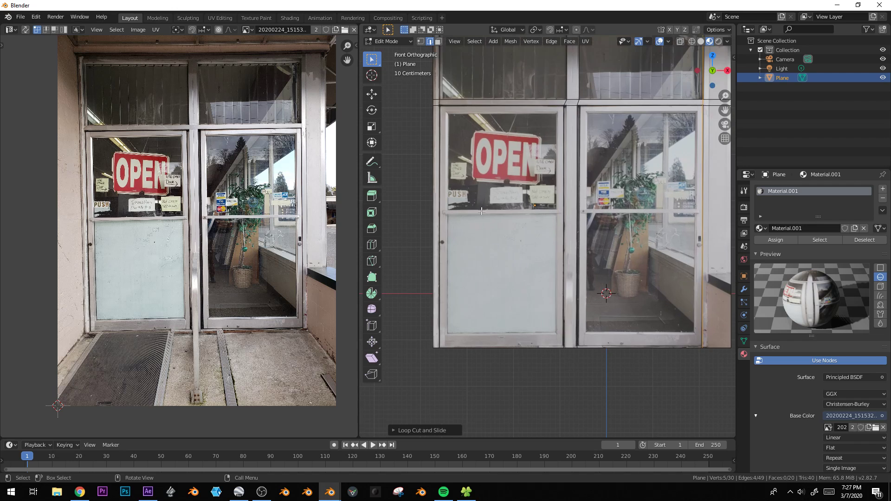
{"action": "key", "text": "3"}
{"action": "left_click", "coordinate": [491, 195]}
{"action": "left_click", "coordinate": [592, 239], "text": "shift"}
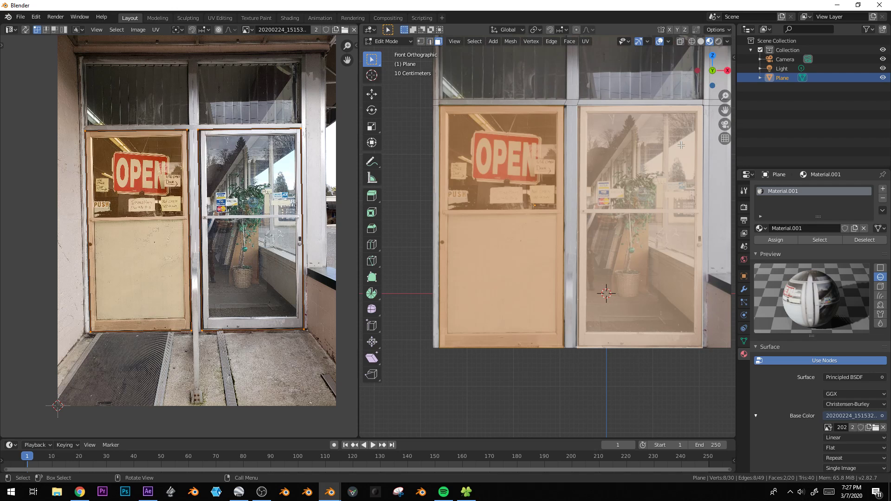
{"action": "key", "text": "i"}
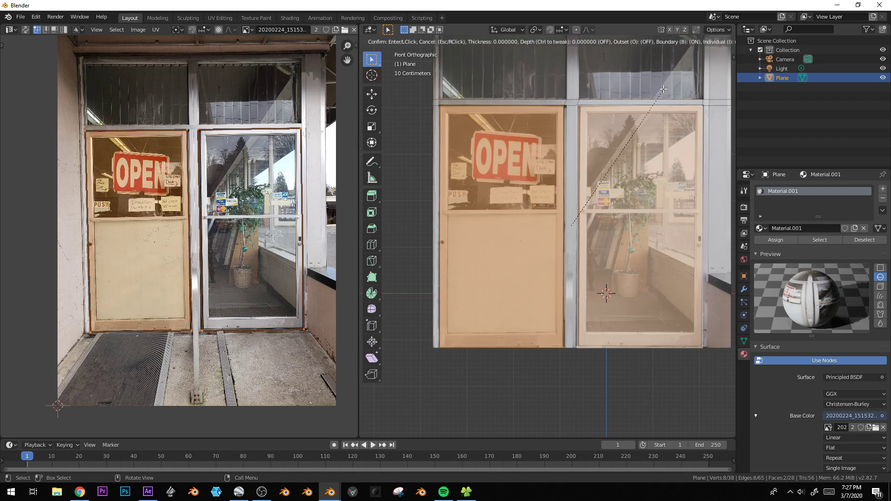
{"action": "left_click", "coordinate": [663, 89]}
- Move the two door faces about 0.1176 m along the Y axis to recess them behind the frame
{"action": "middle_click_drag", "start_coordinate": [662, 89], "coordinate": [590, 194]}
{"action": "key", "text": "g"}
{"action": "key", "text": "y"}
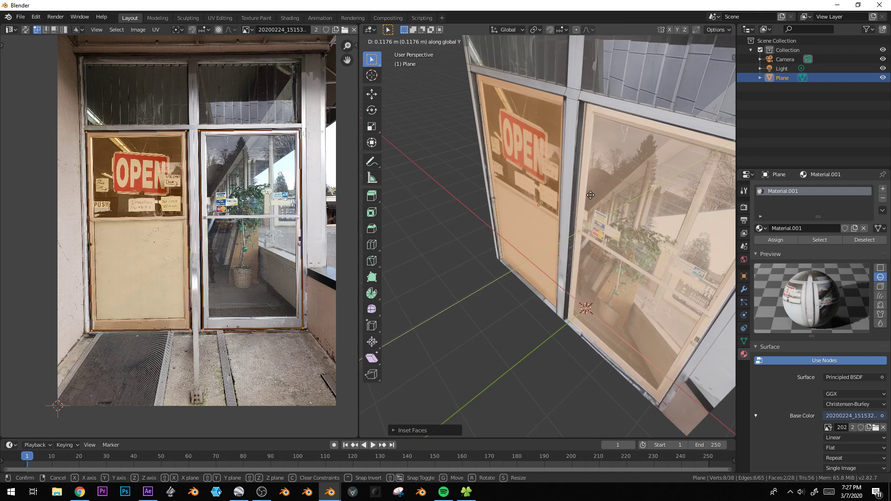
{"action": "left_click", "coordinate": [590, 195]}
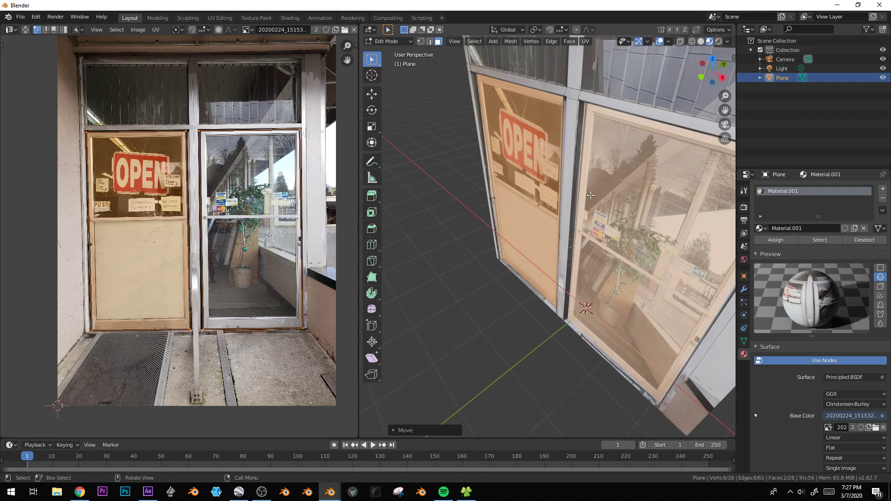
- Extrude the two door faces without any offset and check the recessed doors from an angle
{"action": "key", "text": "e"}
{"action": "right_click", "coordinate": [640, 114]}
{"action": "key", "text": "KP_1"}
{"action": "middle_click_drag", "start_coordinate": [640, 115], "coordinate": [645, 166]}
{"action": "key", "text": "Tab"}
{"action": "key", "text": "Tab"}
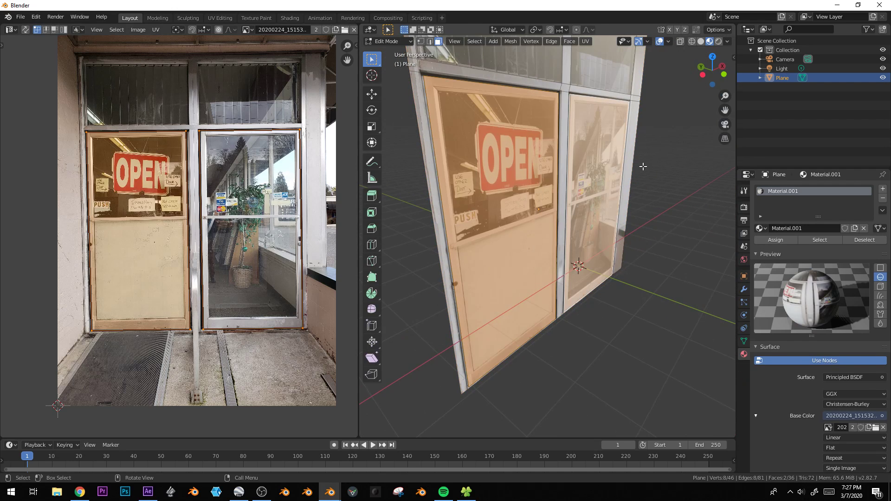
{"action": "key", "text": "KP_1"}
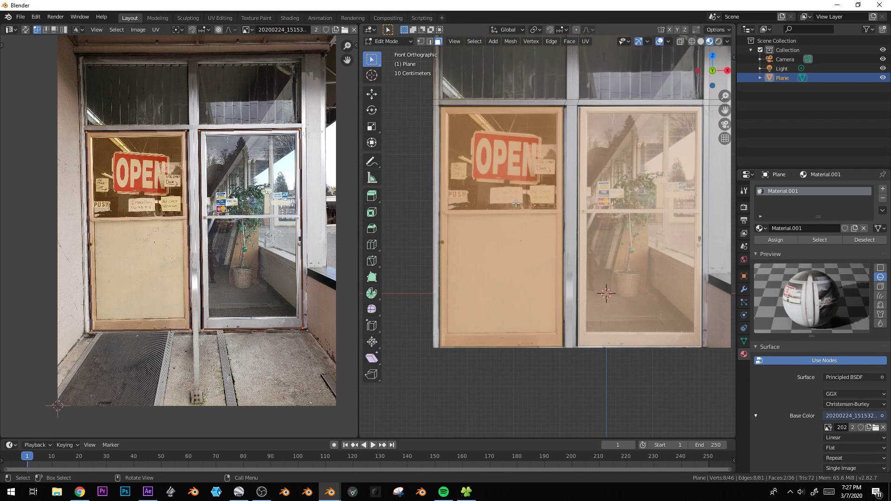
- Inset both door faces by about 0.094 m to outline the metal frames around the glass
{"action": "middle_click_drag", "start_coordinate": [500, 203], "coordinate": [508, 228], "text": "shift"}
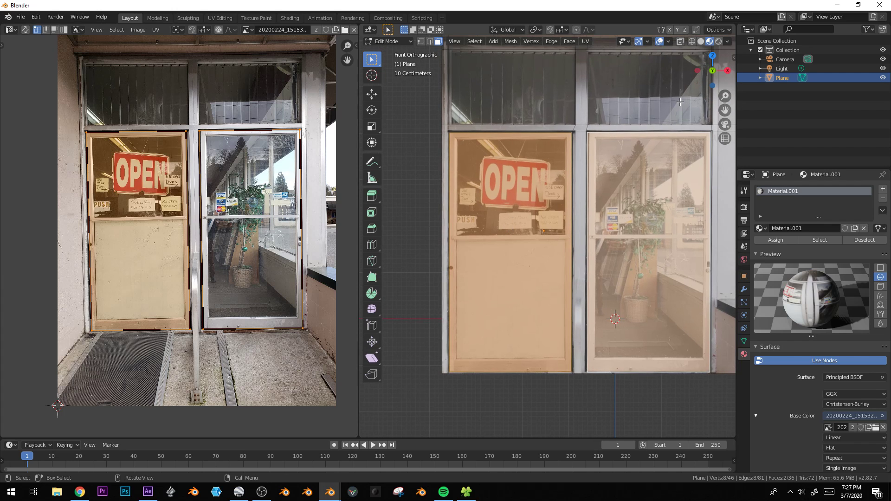
{"action": "key", "text": "i"}
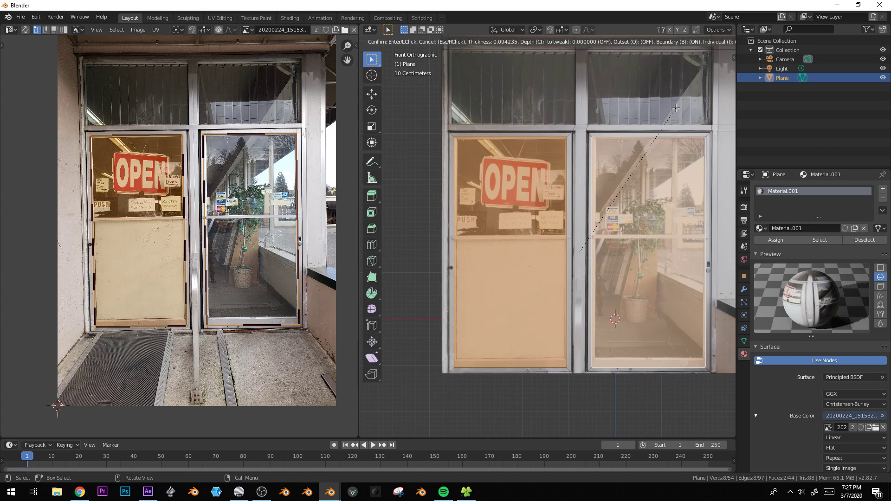
{"action": "left_click", "coordinate": [676, 108]}
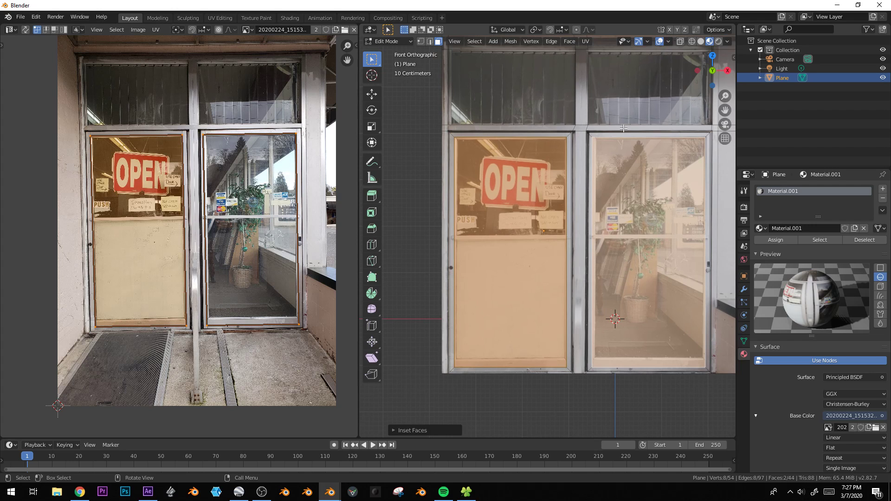
- Slide the inset vertical edges beside the center post on both doors to line up with the glass borders
{"action": "key", "text": "2"}
{"action": "left_click", "coordinate": [589, 152]}
{"action": "key", "text": "g"}
{"action": "key", "text": "g"}
{"action": "left_click", "coordinate": [581, 210]}
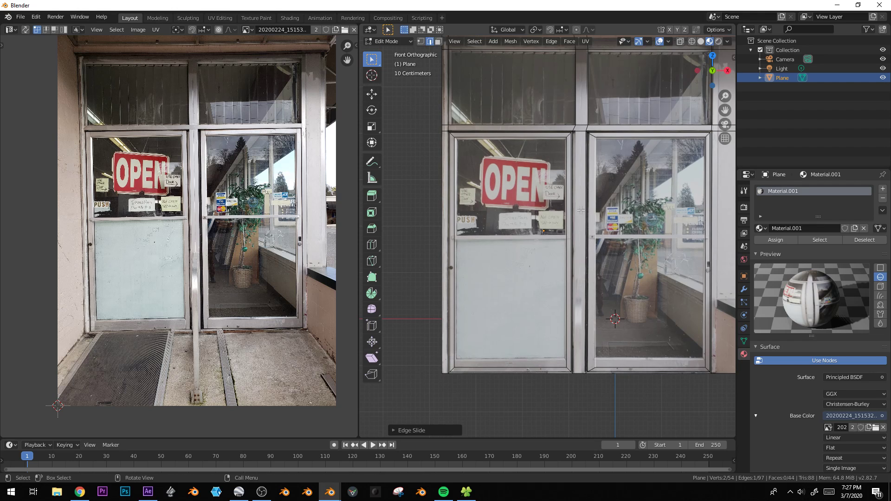
{"action": "left_click", "coordinate": [562, 196]}
{"action": "key", "text": "g"}
{"action": "key", "text": "g"}
{"action": "left_click", "coordinate": [562, 196]}
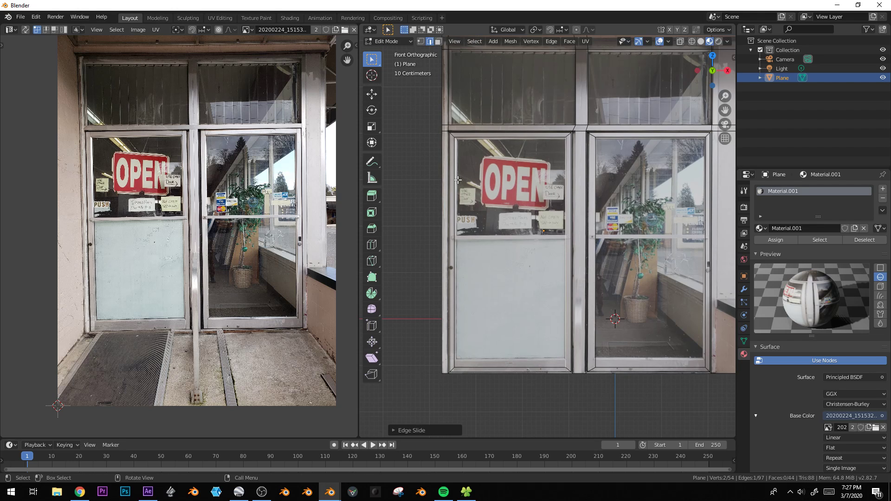
- Slide the left door's outer vertical, lower and upper inset edges to match the frame's inner border in the photo
{"action": "left_click", "coordinate": [458, 179]}
{"action": "key", "text": "g"}
{"action": "key", "text": "g"}
{"action": "left_click", "coordinate": [502, 318]}
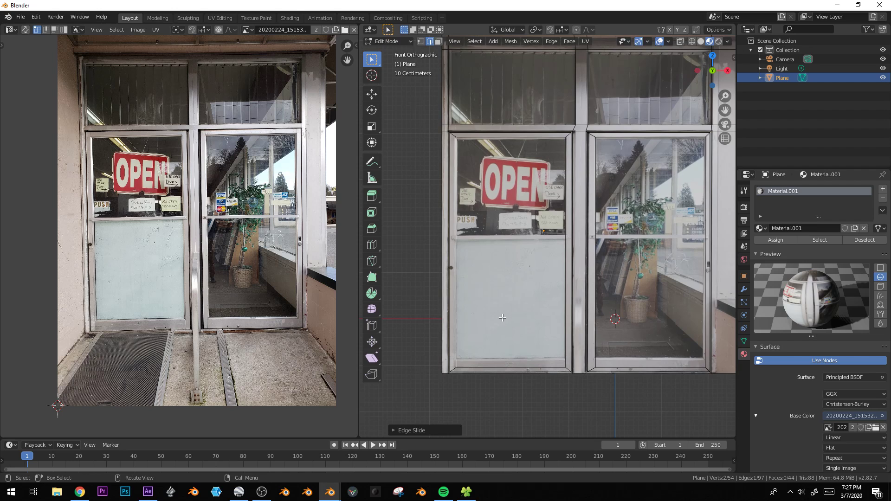
{"action": "left_click", "coordinate": [507, 368]}
{"action": "key", "text": "g"}
{"action": "key", "text": "g"}
{"action": "left_click", "coordinate": [507, 364]}
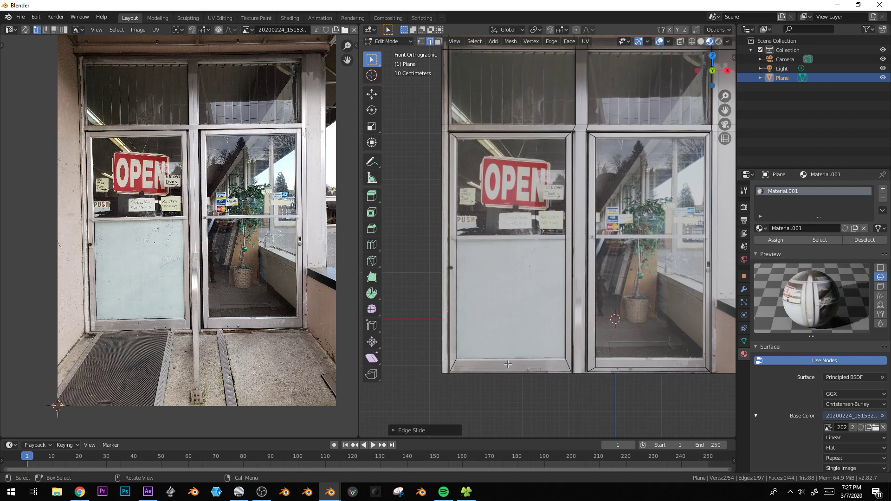
{"action": "left_click", "coordinate": [502, 135]}
{"action": "key", "text": "g"}
{"action": "key", "text": "g"}
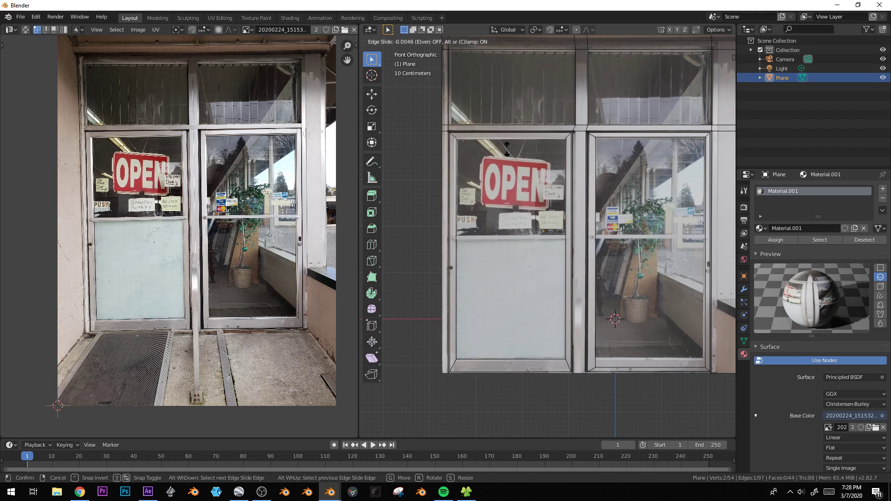
{"action": "left_click", "coordinate": [507, 148]}
- Slide the right door's lower and outer vertical inset edges to match the border of its glass
{"action": "left_click", "coordinate": [628, 365]}
{"action": "key", "text": "g"}
{"action": "key", "text": "g"}
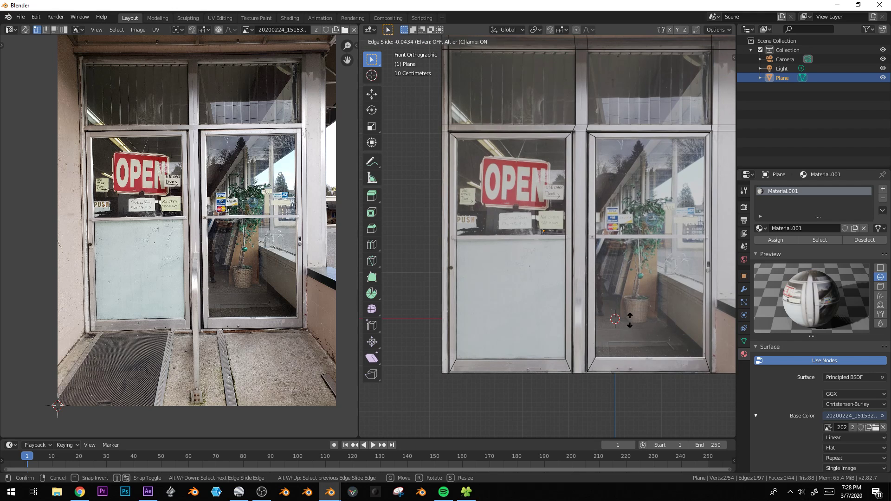
{"action": "left_click", "coordinate": [629, 323]}
{"action": "left_click", "coordinate": [704, 284]}
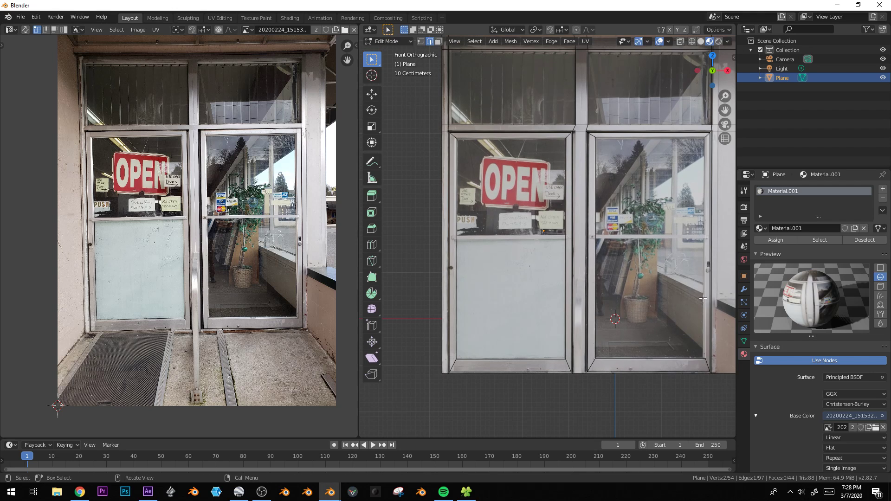
{"action": "key", "text": "1"}
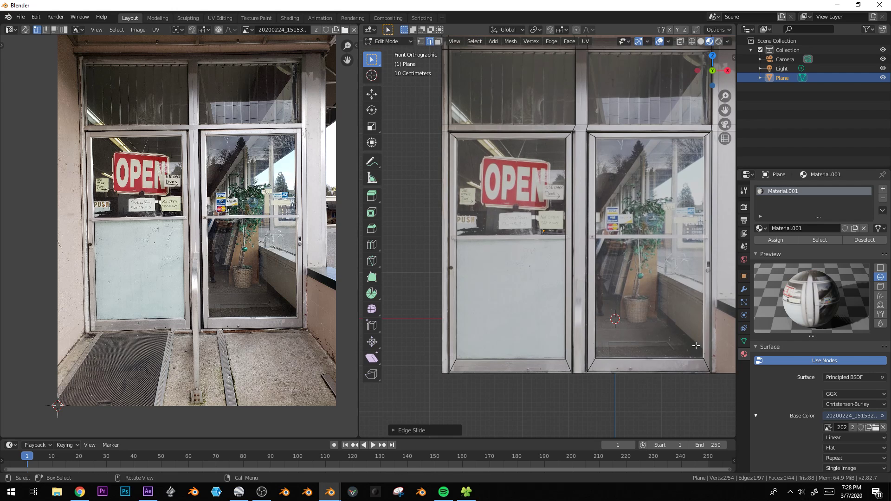
- Extrude the inner panel faces of both doors slightly backward so they sit behind the door frames
{"action": "key", "text": "3"}
{"action": "left_click", "coordinate": [547, 222]}
{"action": "left_click", "coordinate": [645, 241], "text": "shift"}
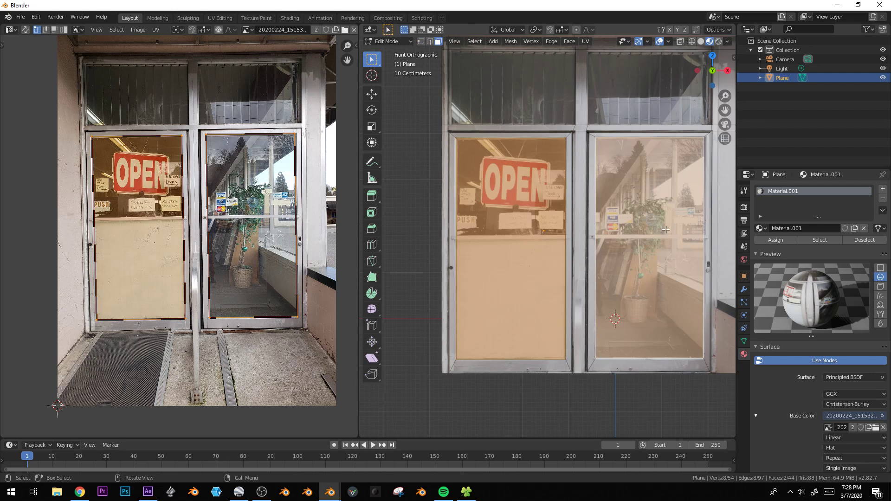
{"action": "middle_click_drag", "start_coordinate": [664, 239], "coordinate": [620, 258]}
{"action": "key", "text": "e"}
{"action": "left_click", "coordinate": [623, 254]}
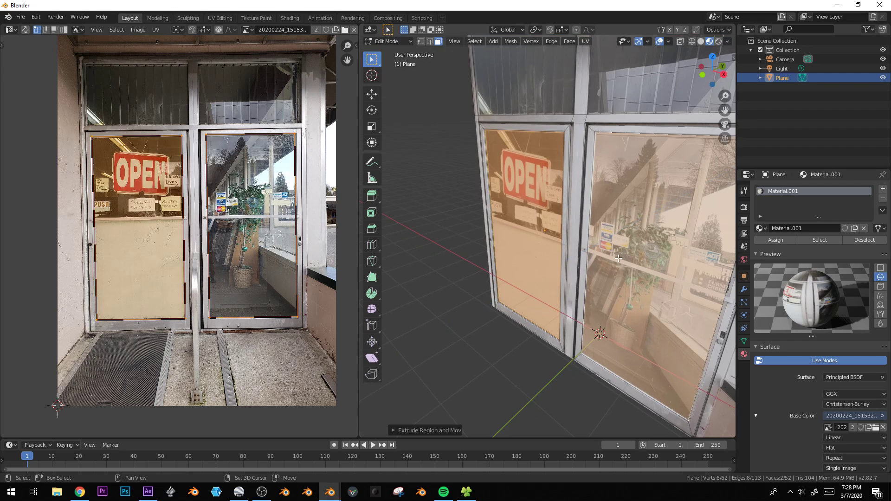
{"action": "middle_click_drag", "start_coordinate": [600, 270], "coordinate": [650, 233]}
- Add a new plane to the mesh, scale it down and place it beside the left door
{"action": "key", "text": "KP_1"}
{"action": "middle_click_drag", "start_coordinate": [595, 249], "coordinate": [577, 232], "text": "shift"}
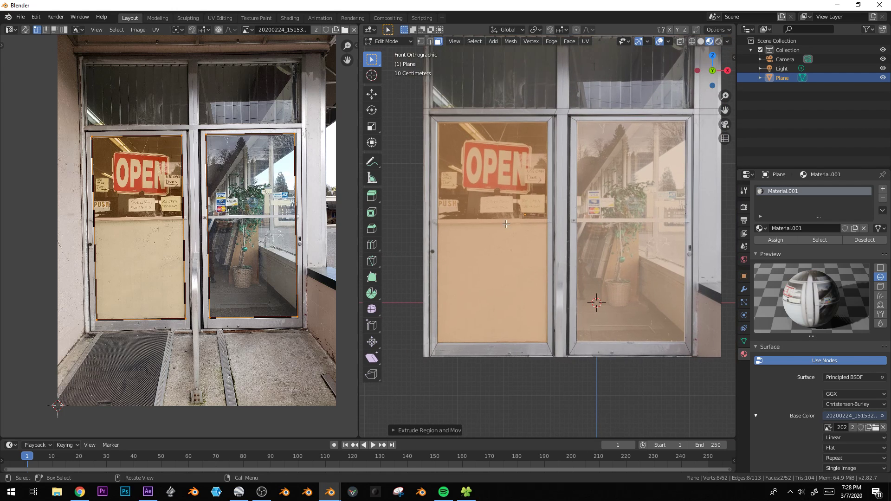
{"action": "scroll", "coordinate": [475, 213], "scroll_direction": "up", "scroll_amount": 5}
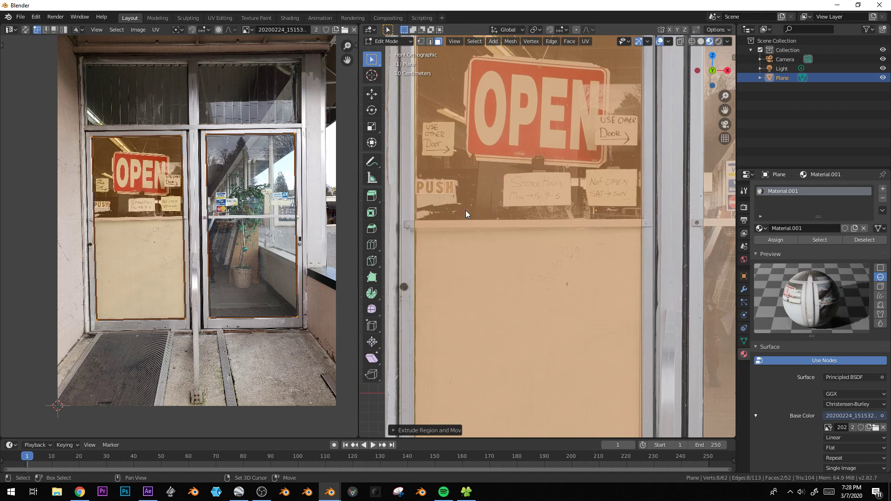
{"action": "key", "text": "shift+a"}
{"action": "left_click", "coordinate": [464, 212]}
{"action": "scroll", "coordinate": [469, 212], "scroll_direction": "down", "scroll_amount": 6}
{"action": "key", "text": "s"}
{"action": "left_click", "coordinate": [603, 264]}
{"action": "key", "text": "g"}
{"action": "left_click", "coordinate": [448, 217]}
- Rotate the small plane 90 degrees about the X axis and position it just in front of the storefront
{"action": "type", "text": "rx"}
{"action": "type", "text": "90"}
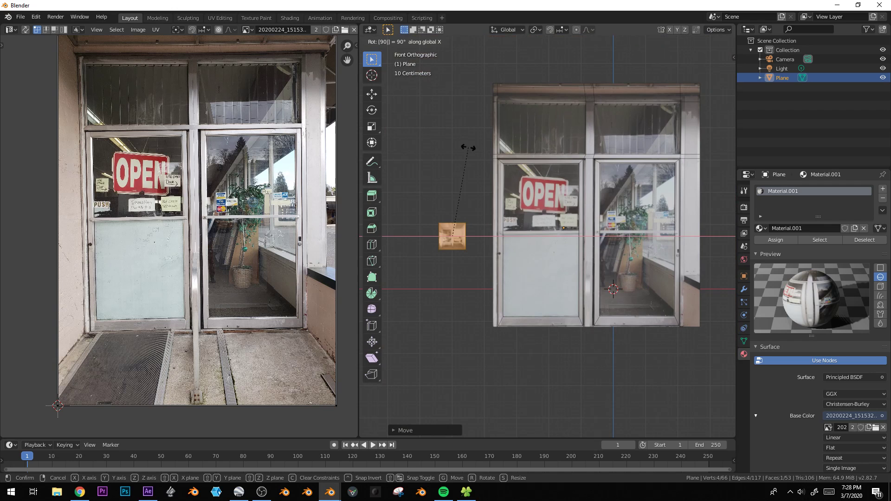
{"action": "key", "text": "Return"}
{"action": "key", "text": "KP_7"}
{"action": "key", "text": "g"}
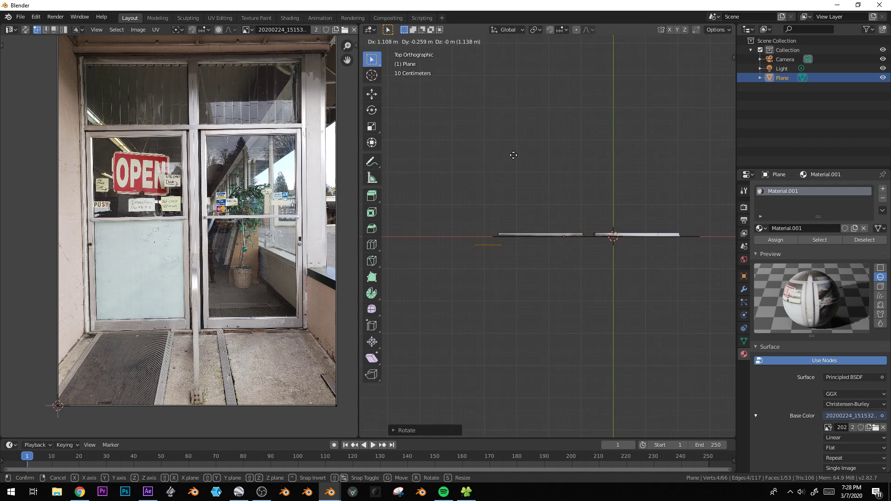
{"action": "left_click", "coordinate": [519, 155]}
- Scale the small plane to the crossbar's height and place it over the left end of the left door's crossbar
{"action": "key", "text": "KP_1"}
{"action": "key", "text": "s"}
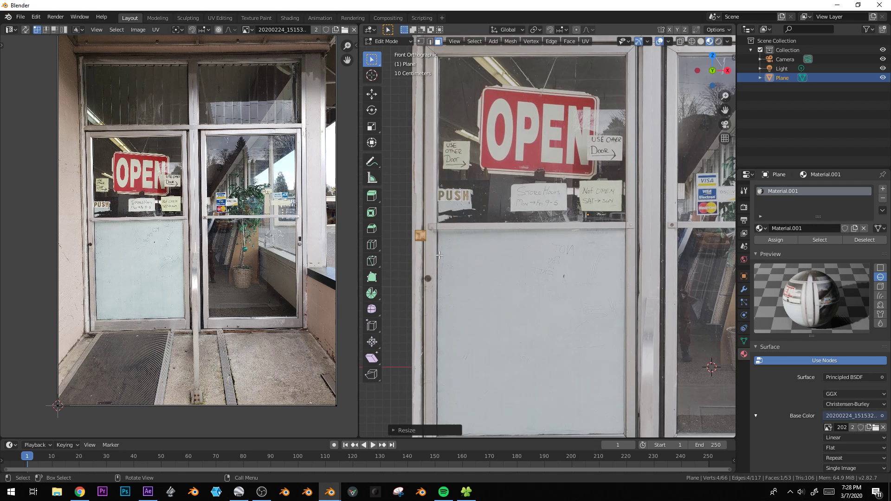
{"action": "left_click", "coordinate": [478, 237]}
{"action": "key", "text": "g"}
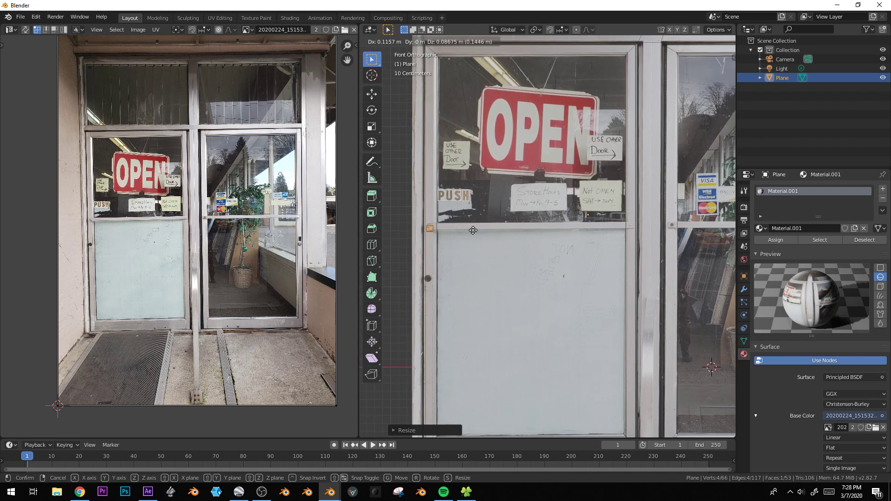
{"action": "left_click", "coordinate": [473, 229]}
- Stretch the small plane's right-hand vertices along X to the right end of the left door's crossbar
{"action": "key", "text": "1"}
{"action": "left_click_drag", "start_coordinate": [432, 220], "coordinate": [443, 236]}
{"action": "key", "text": "g"}
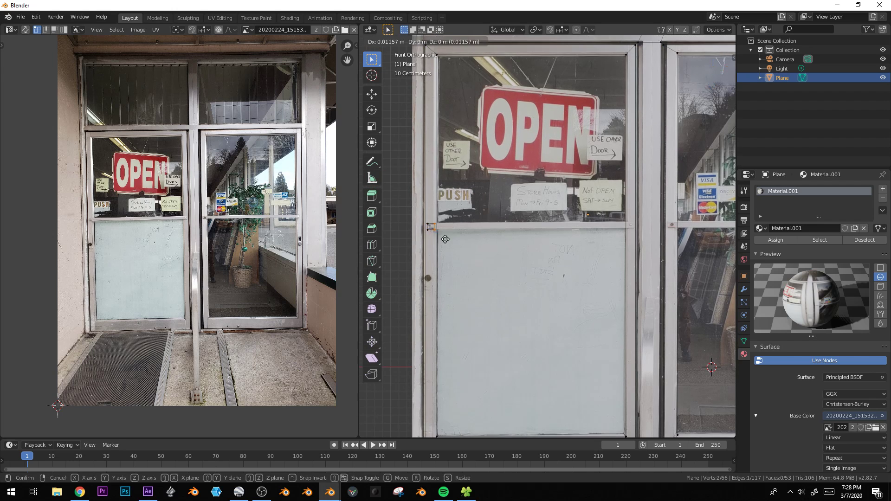
{"action": "key", "text": "x"}
{"action": "left_click", "coordinate": [643, 237]}
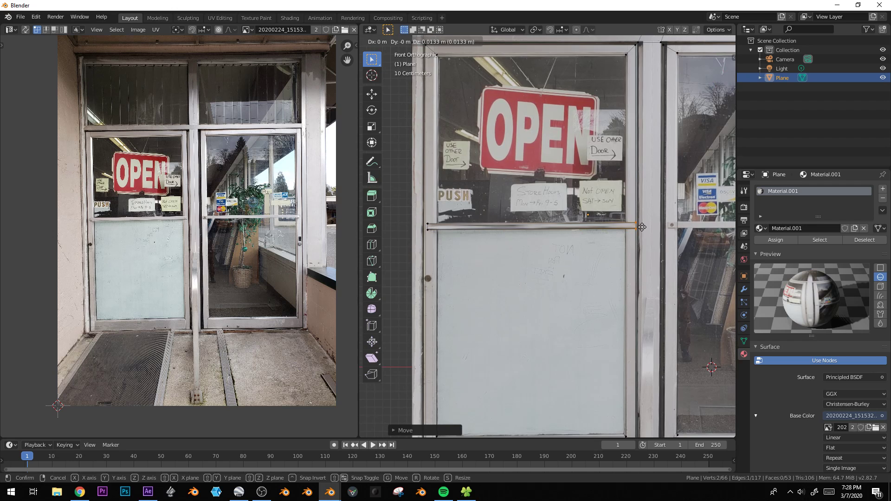
- Add several vertical loop cuts across the new crossbar strip
{"action": "key", "text": "ctrl+r"}
{"action": "left_click", "coordinate": [534, 227]}
{"action": "left_click", "coordinate": [611, 237]}
{"action": "key", "text": "ctrl+r"}
{"action": "left_click", "coordinate": [606, 222]}
{"action": "left_click", "coordinate": [524, 219]}
{"action": "key", "text": "ctrl+r"}
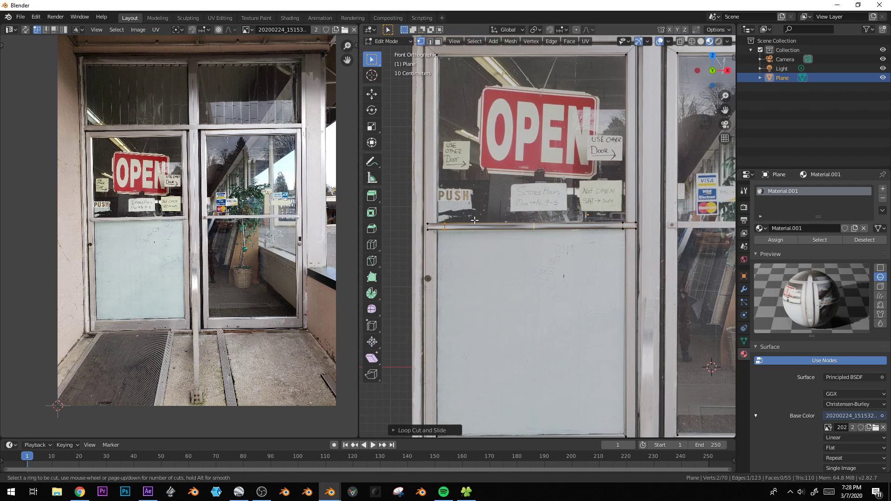
{"action": "scroll", "coordinate": [474, 221], "scroll_direction": "up", "scroll_amount": 1}
{"action": "left_click", "coordinate": [478, 223]}
{"action": "right_click", "coordinate": [488, 224]}
- Move the new edge loops of the left door's crossbar strip along X toward the strip's two ends
{"action": "left_click", "coordinate": [503, 227], "text": "alt"}
{"action": "key", "text": "g"}
{"action": "key", "text": "x"}
{"action": "left_click", "coordinate": [480, 259]}
{"action": "left_click", "coordinate": [564, 227], "text": "alt"}
{"action": "key", "text": "g"}
{"action": "key", "text": "x"}
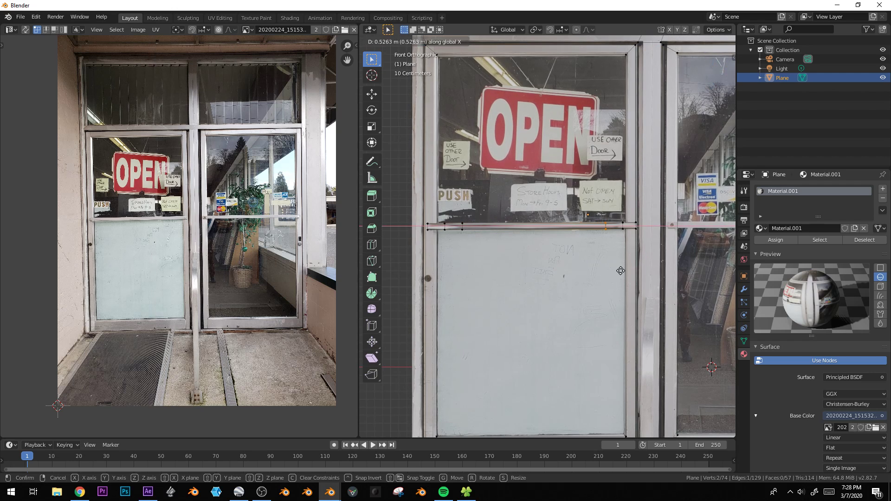
{"action": "left_click", "coordinate": [620, 269]}
- Pull the middle section of the left crossbar strip forward along Y, away from the door
{"action": "left_click", "coordinate": [563, 228]}
{"action": "middle_click_drag", "start_coordinate": [563, 228], "coordinate": [539, 272]}
{"action": "key", "text": "g"}
{"action": "key", "text": "y"}
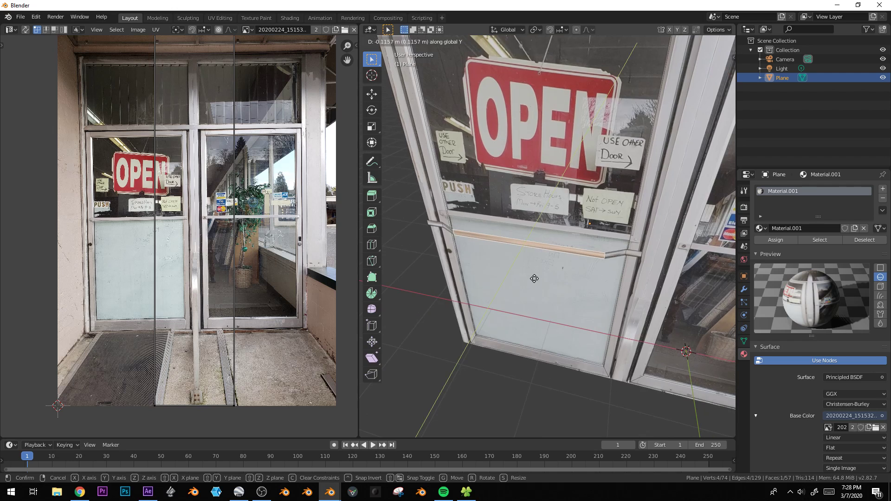
{"action": "left_click", "coordinate": [534, 280]}
{"action": "key", "text": "ctrl+l"}
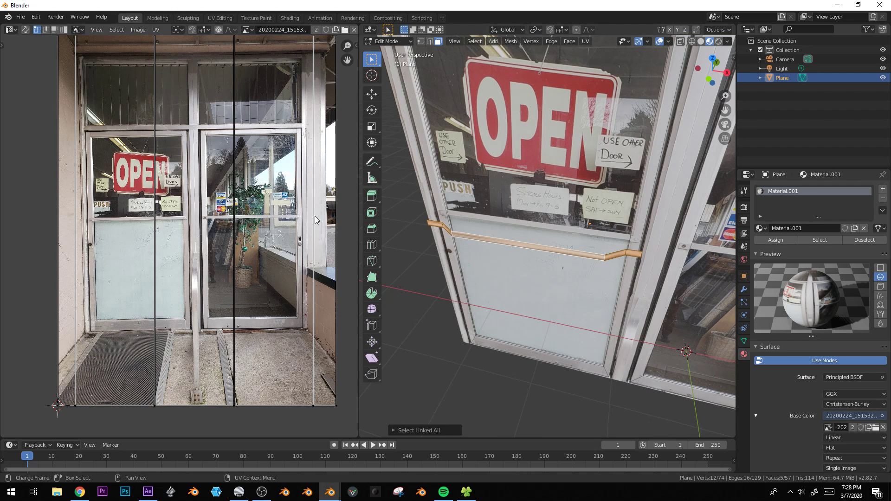
{"action": "scroll", "coordinate": [538, 232], "scroll_direction": "up", "scroll_amount": 2}
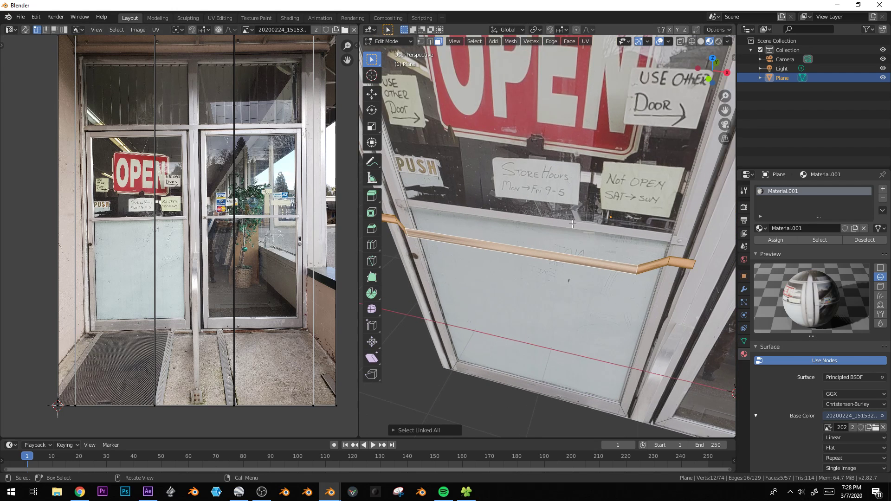
{"action": "scroll", "coordinate": [626, 193], "scroll_direction": "down", "scroll_amount": 1}
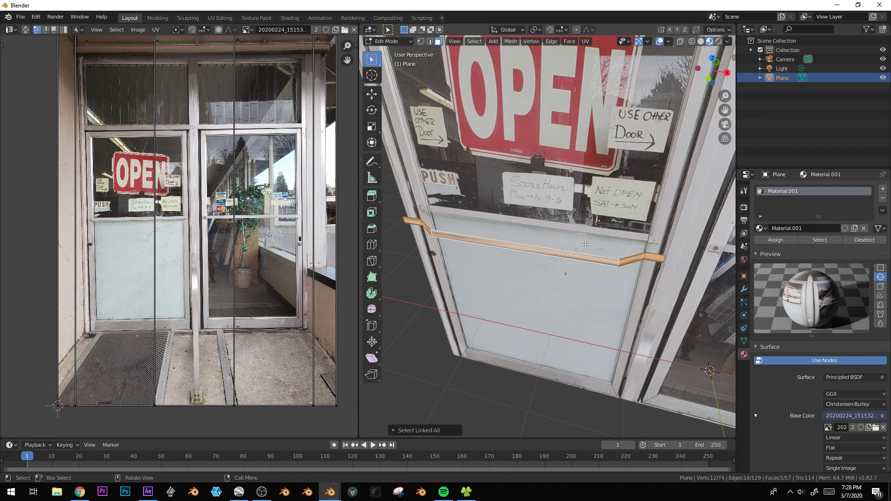
- Move the left crossbar's middle section slightly back toward the door along Y
{"action": "left_click", "coordinate": [542, 246]}
{"action": "left_click", "coordinate": [542, 249]}
{"action": "key", "text": "g"}
{"action": "key", "text": "y"}
{"action": "left_click", "coordinate": [542, 244]}
- Select all linked faces of the left crossbar and extrude them to make it a separate solid bar
{"action": "key", "text": "ctrl+l"}
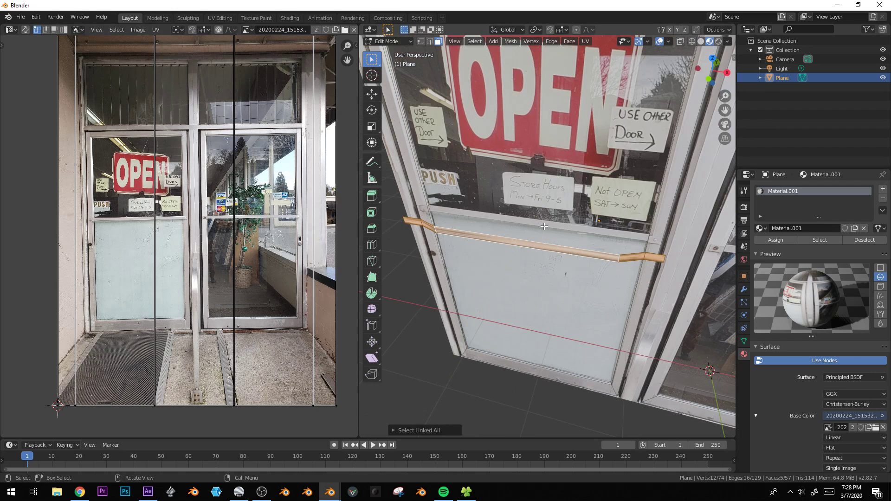
{"action": "key", "text": "e"}
{"action": "right_click", "coordinate": [547, 226]}
- Unwrap the whole left crossbar by projecting its UVs from the front view
{"action": "key", "text": "KP_1"}
{"action": "key", "text": "ctrl+l"}
{"action": "key", "text": "u"}
{"action": "left_click", "coordinate": [546, 225]}
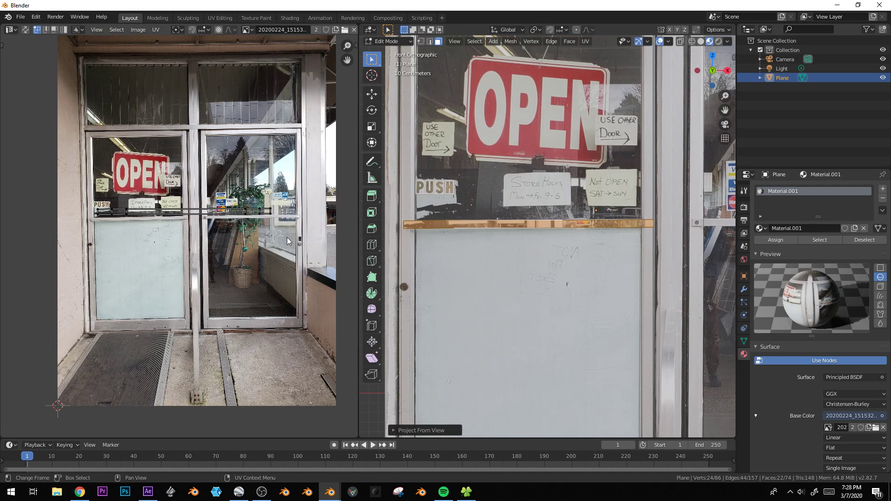
- Scale down the crossbar's UVs and place them over the left door's crossbar in the photo
{"action": "key", "text": "a"}
{"action": "key", "text": "s"}
{"action": "left_click", "coordinate": [235, 230]}
{"action": "scroll", "coordinate": [235, 231], "scroll_direction": "up", "scroll_amount": 2}
{"action": "middle_click_drag", "start_coordinate": [235, 229], "coordinate": [313, 245]}
{"action": "key", "text": "g"}
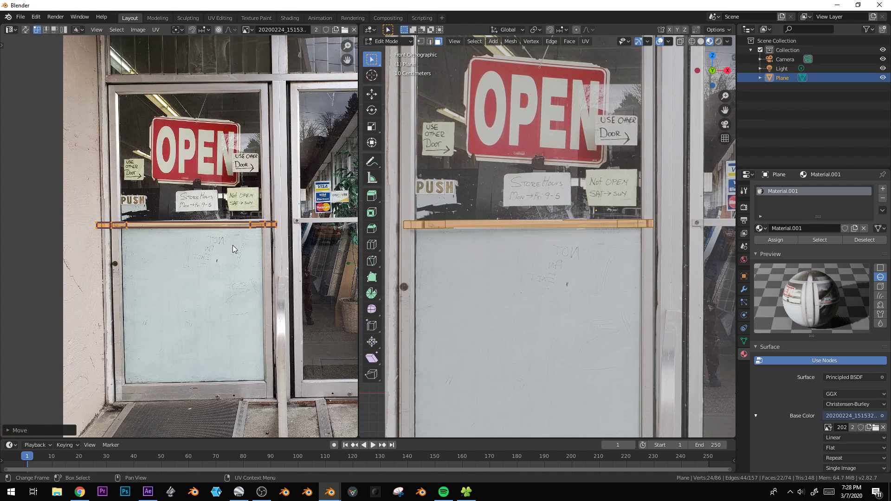
{"action": "left_click", "coordinate": [233, 245]}
- Fine-tune the scale, position and slight rotation of the crossbar's UVs to follow the bar in the photo
{"action": "scroll", "coordinate": [233, 245], "scroll_direction": "up", "scroll_amount": 1}
{"action": "key", "text": "s"}
{"action": "left_click", "coordinate": [282, 261]}
{"action": "key", "text": "g"}
{"action": "left_click", "coordinate": [293, 260]}
{"action": "key", "text": "g"}
{"action": "left_click", "coordinate": [294, 258]}
{"action": "key", "text": "r"}
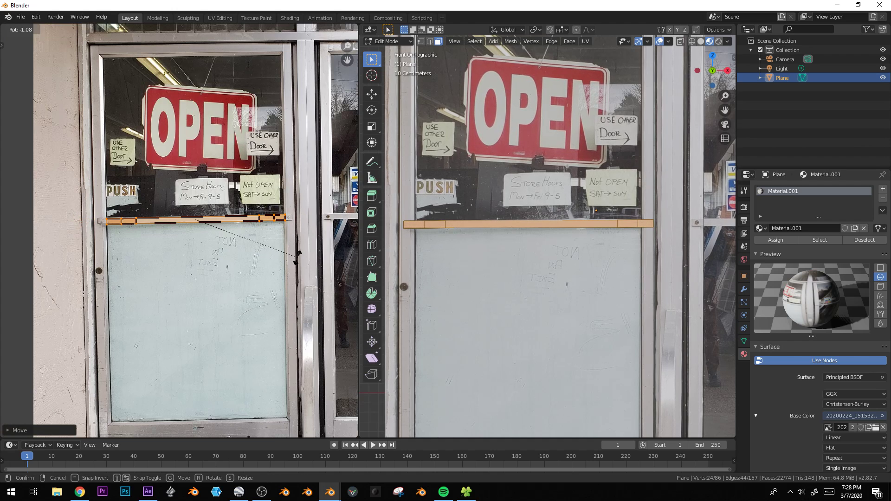
{"action": "left_click", "coordinate": [296, 264]}
- Stretch the crossbar's UVs along X to span the full length of the bar in the photo
{"action": "key", "text": "s"}
{"action": "key", "text": "x"}
{"action": "left_click", "coordinate": [311, 244]}
{"action": "key", "text": "s"}
{"action": "key", "text": "x"}
{"action": "left_click", "coordinate": [312, 244]}
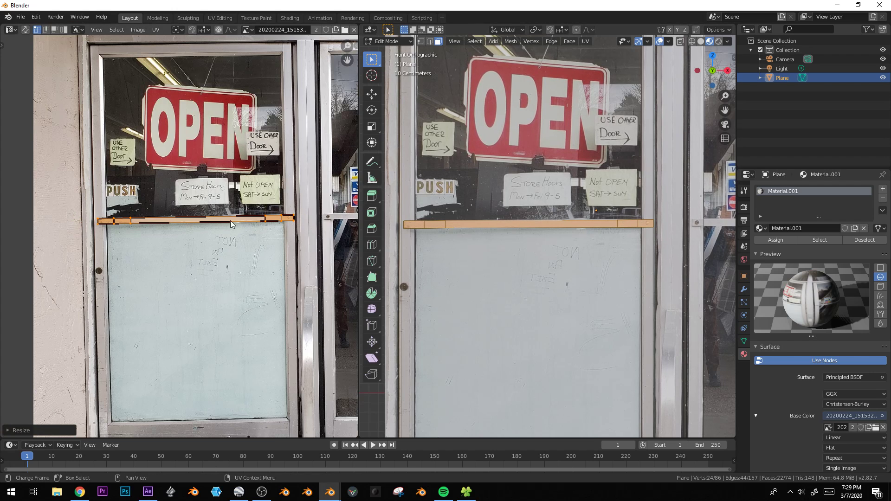
{"action": "scroll", "coordinate": [182, 219], "scroll_direction": "down", "scroll_amount": 3}
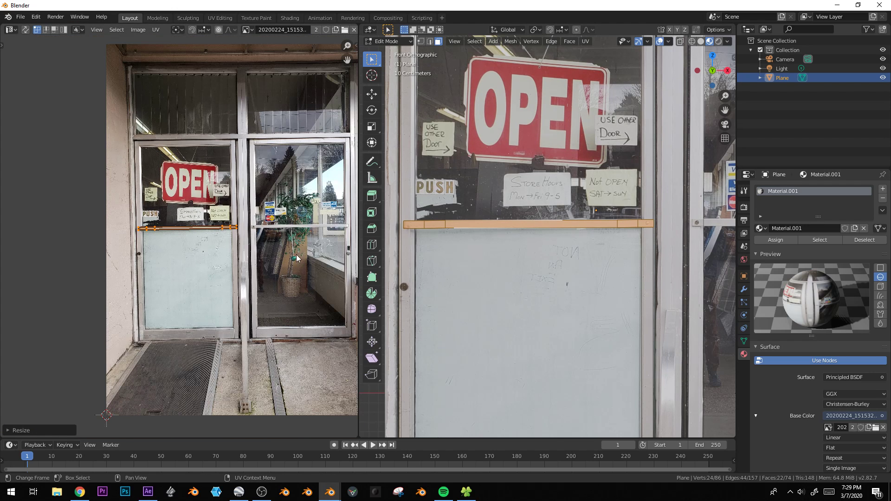
- Duplicate the finished crossbar along X onto the right door
{"action": "key", "text": "shift+d"}
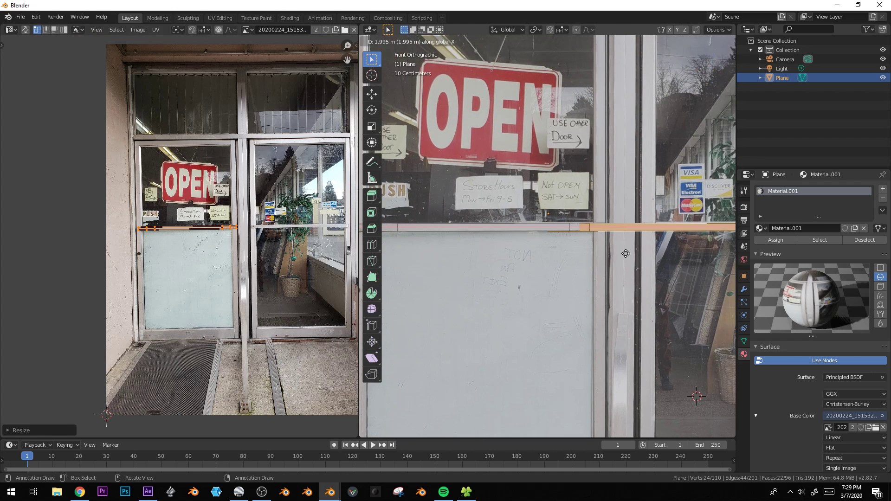
{"action": "key", "text": "x"}
{"action": "left_click", "coordinate": [550, 260]}
{"action": "middle_click_drag", "start_coordinate": [550, 260], "coordinate": [503, 264], "text": "shift"}
- Scale the duplicated crossbar along X and adjust its position and rotation to fit the right door's bar
{"action": "key", "text": "s"}
{"action": "key", "text": "x"}
{"action": "left_click", "coordinate": [651, 296]}
{"action": "key", "text": "g"}
{"action": "left_click", "coordinate": [652, 293]}
{"action": "key", "text": "r"}
{"action": "left_click", "coordinate": [652, 293]}
- Select all linked geometry of the crossbars and move it along Y back against the doors
{"action": "middle_click_drag", "start_coordinate": [618, 265], "coordinate": [570, 308]}
{"action": "key", "text": "ctrl+l"}
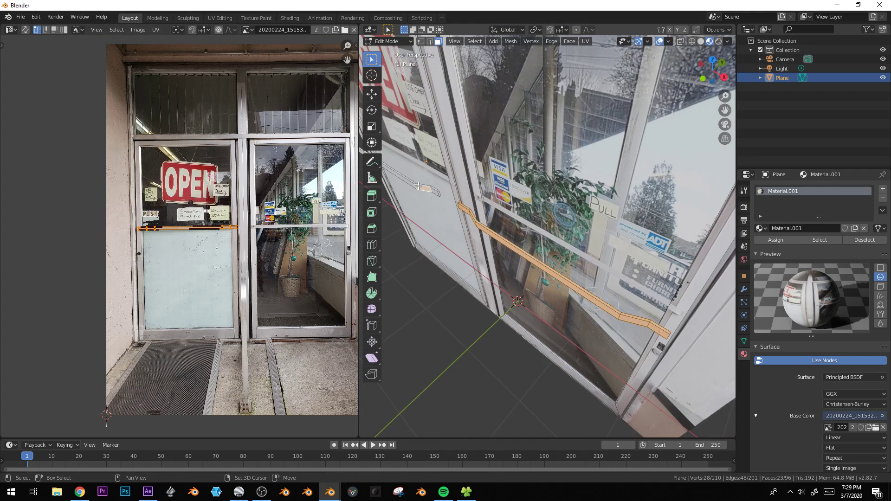
{"action": "key", "text": "g"}
{"action": "key", "text": "y"}
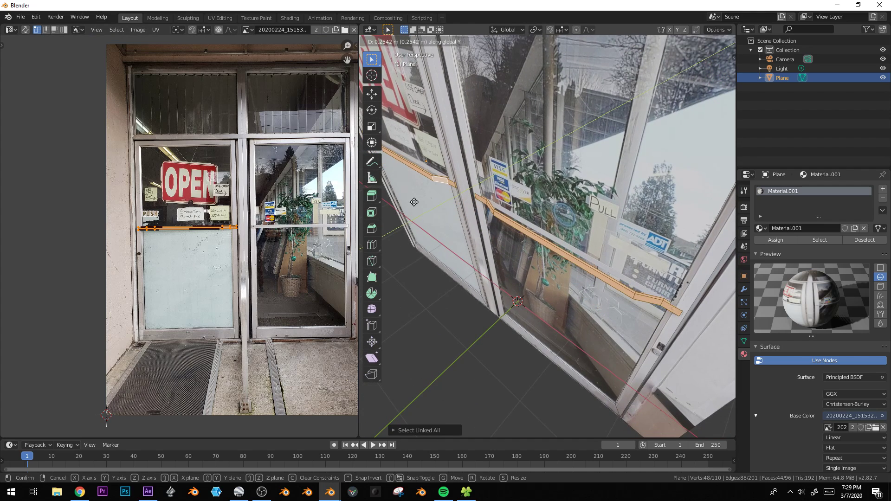
{"action": "left_click", "coordinate": [413, 203]}
- Bevel the edge loops at both bends of the right door's crossbar with three segments
{"action": "middle_click_drag", "start_coordinate": [413, 203], "coordinate": [471, 241]}
{"action": "key", "text": "alt+a"}
{"action": "left_click", "coordinate": [474, 244], "text": "alt"}
{"action": "key", "text": "2"}
{"action": "left_click", "coordinate": [502, 251], "text": "alt"}
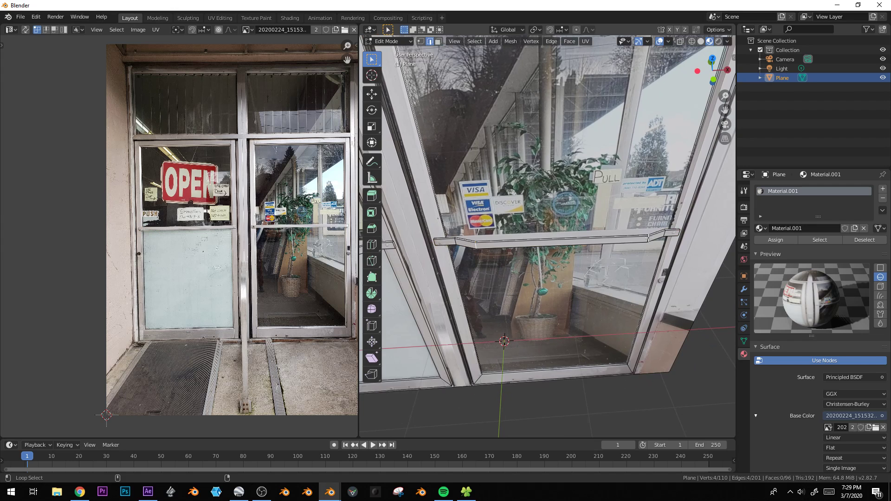
{"action": "middle_click_drag", "start_coordinate": [668, 258], "coordinate": [670, 278]}
{"action": "key", "text": "ctrl+b"}
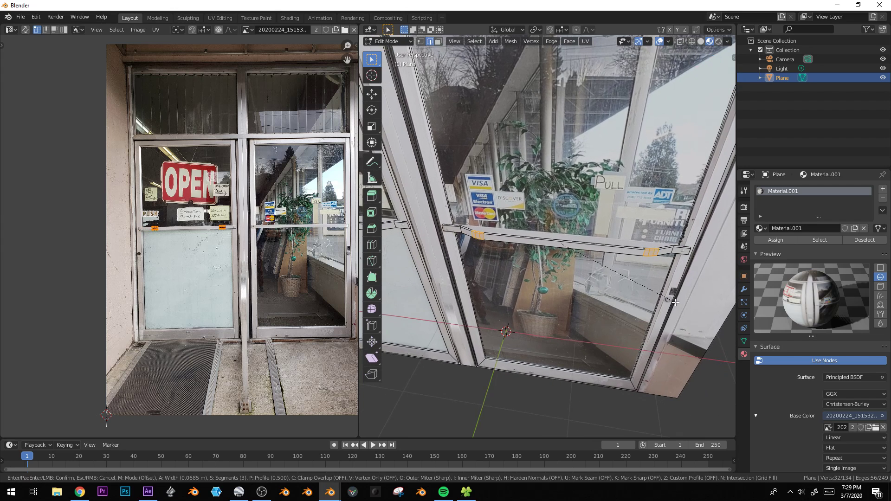
{"action": "left_click", "coordinate": [594, 290]}
- Bevel the edge loops at both bends of the left door's crossbar to round them
{"action": "key", "text": "Tab"}
{"action": "middle_click_drag", "start_coordinate": [492, 254], "coordinate": [580, 287], "text": "shift"}
{"action": "key", "text": "Tab"}
{"action": "key", "text": "alt+a"}
{"action": "right_click", "coordinate": [499, 276]}
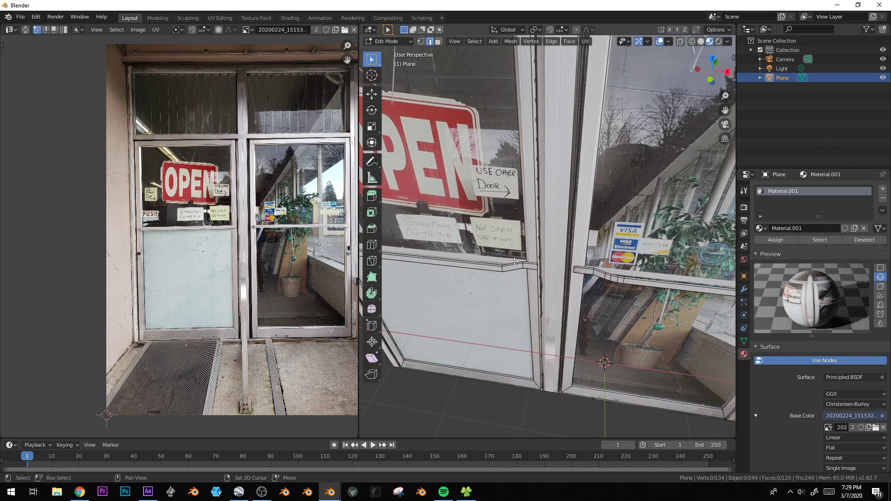
{"action": "middle_click", "coordinate": [474, 279], "text": "alt"}
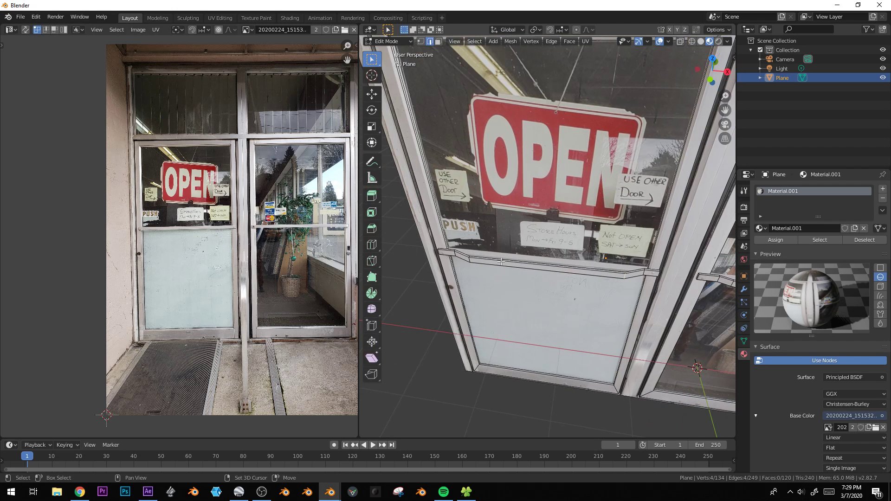
{"action": "left_click", "coordinate": [469, 260], "text": "alt+shift"}
{"action": "key", "text": "ctrl+b"}
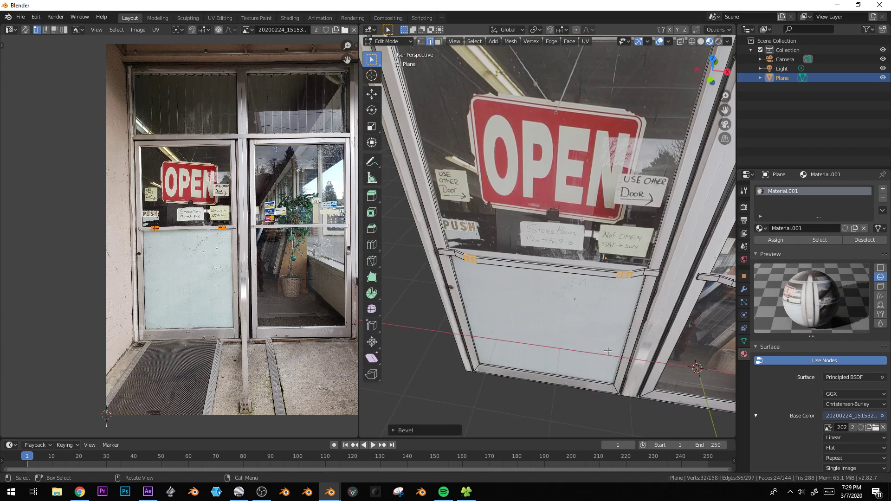
{"action": "left_click", "coordinate": [611, 354]}
{"action": "key", "text": "Tab"}
- Duplicate both doors' glass faces in front of the storefront and separate the copy into its own object
{"action": "scroll", "coordinate": [639, 319], "scroll_direction": "down", "scroll_amount": 3}
{"action": "mouse_move", "coordinate": [639, 315]}
{"action": "middle_mouse_down"}
{"action": "mouse_move", "coordinate": [609, 304]}
{"action": "mouse_move", "coordinate": [625, 238]}
{"action": "mouse_move", "coordinate": [648, 297]}
{"action": "mouse_move", "coordinate": [642, 301]}
{"action": "middle_mouse_up"}
{"action": "key", "text": "KP_1"}
{"action": "scroll", "coordinate": [512, 218], "scroll_direction": "down", "scroll_amount": 1}
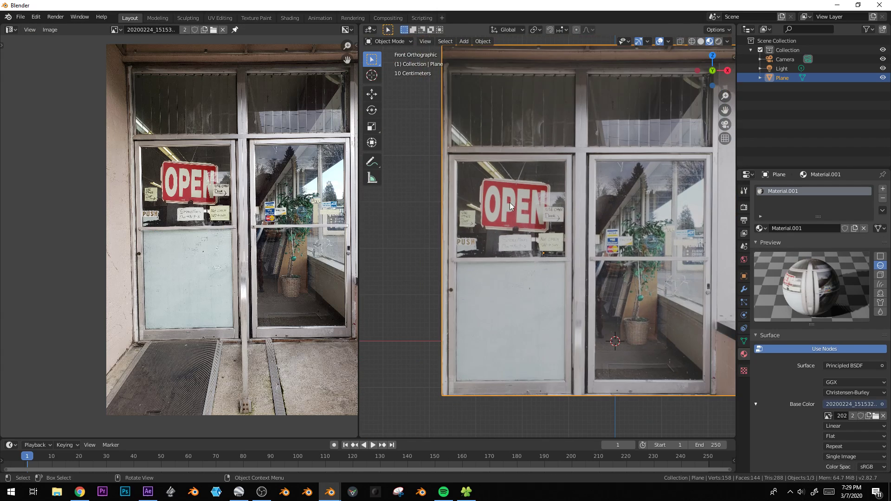
{"action": "scroll", "coordinate": [515, 196], "scroll_direction": "up", "scroll_amount": 1}
{"action": "key", "text": "Tab"}
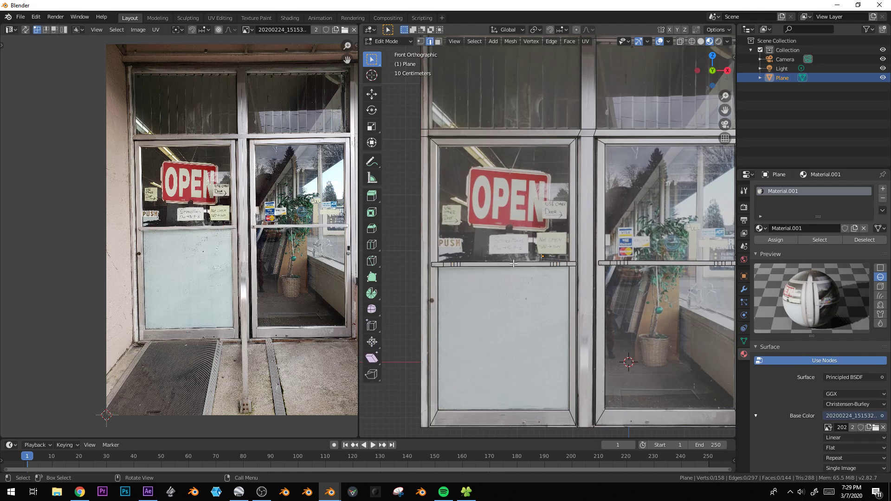
{"action": "left_click", "coordinate": [511, 239]}
{"action": "left_click", "coordinate": [624, 297], "text": "shift"}
{"action": "middle_click_drag", "start_coordinate": [624, 297], "coordinate": [645, 180]}
{"action": "key", "text": "shift+d"}
{"action": "left_click", "coordinate": [565, 274]}
{"action": "key", "text": "p"}
{"action": "left_click", "coordinate": [565, 274]}
- Hide the separated glass panes object and select the storefront object again
{"action": "key", "text": "Tab"}
{"action": "left_click", "coordinate": [534, 280]}
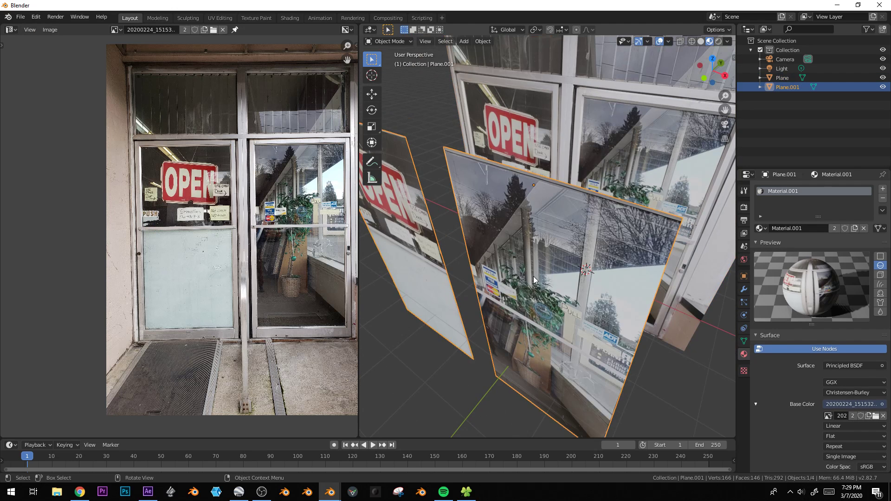
{"action": "key", "text": "h"}
{"action": "left_click", "coordinate": [548, 154]}
- Select the glass faces of both doors on the storefront and rename its material as doorframe
{"action": "key", "text": "Tab"}
{"action": "key", "text": "KP_1"}
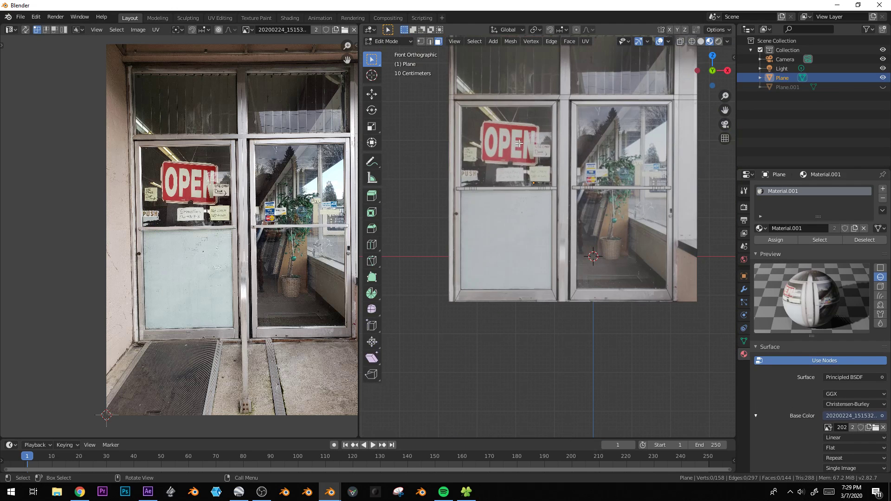
{"action": "left_click", "coordinate": [521, 148]}
{"action": "left_click", "coordinate": [601, 194], "text": "shift"}
{"action": "middle_click_drag", "start_coordinate": [601, 195], "coordinate": [593, 228], "text": "shift"}
{"action": "left_click", "coordinate": [800, 227]}
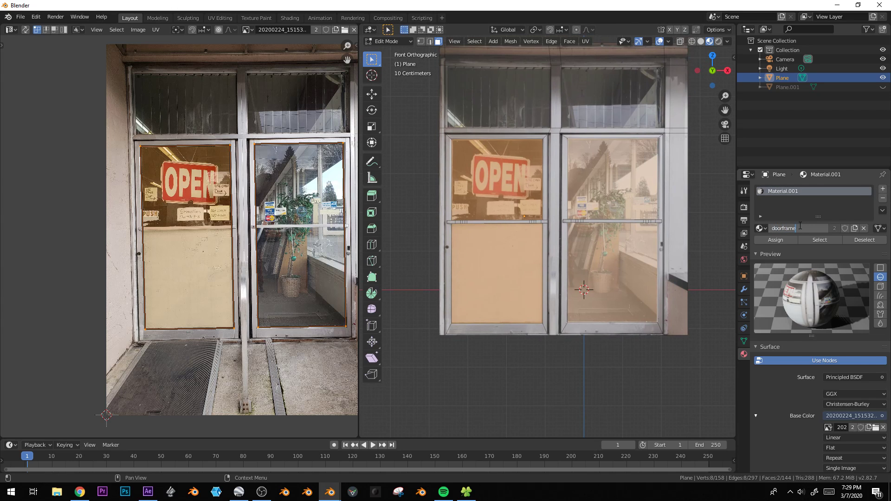
{"action": "key", "text": "Return"}
- Add a second material slot with a new material named glass and assign it to the selected door faces
{"action": "left_click", "coordinate": [881, 190]}
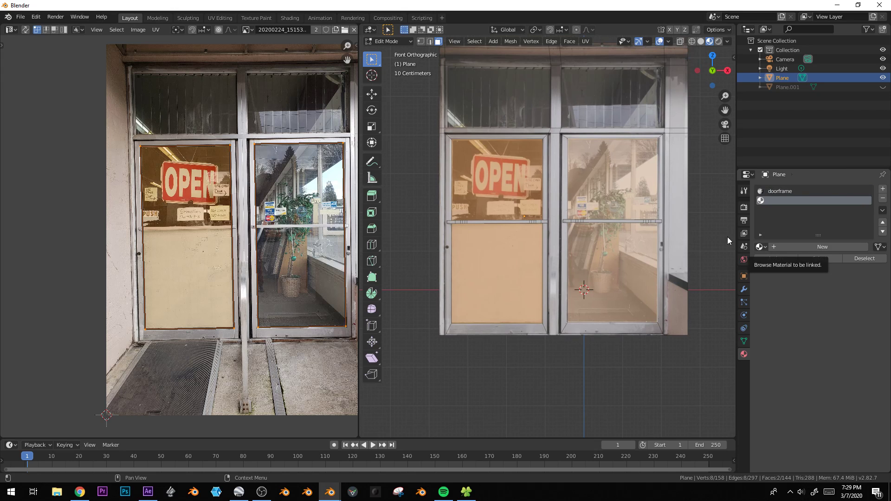
{"action": "scroll", "coordinate": [583, 202], "scroll_direction": "up", "scroll_amount": 2}
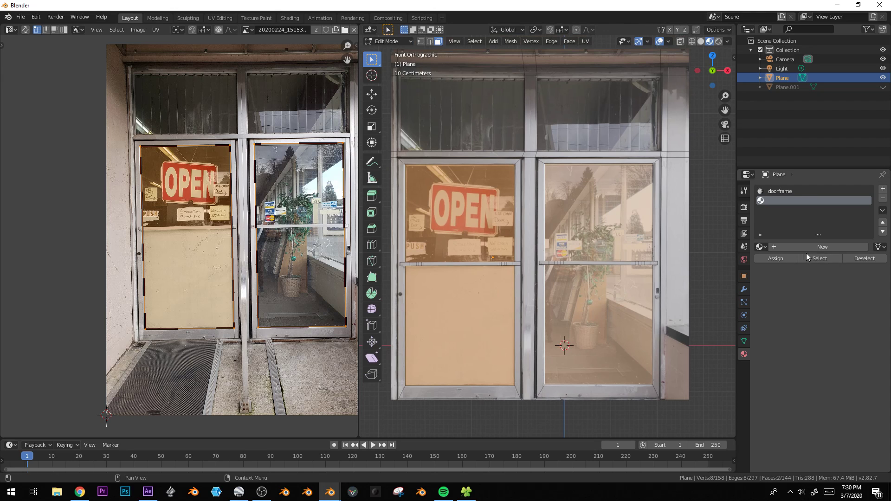
{"action": "left_click", "coordinate": [829, 249]}
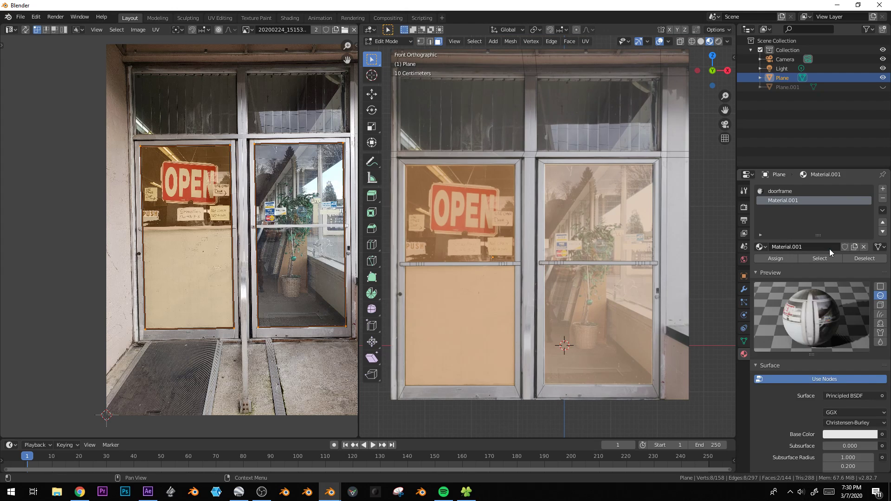
{"action": "scroll", "coordinate": [835, 341], "scroll_direction": "down", "scroll_amount": 4}
{"action": "scroll", "coordinate": [815, 333], "scroll_direction": "up", "scroll_amount": 3}
{"action": "left_click", "coordinate": [806, 220]}
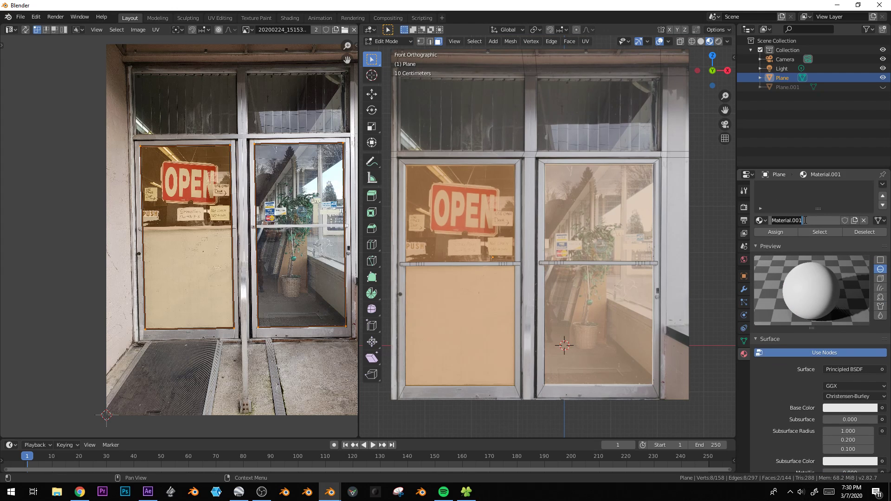
{"action": "type", "text": "glass"}
{"action": "key", "text": "Return"}
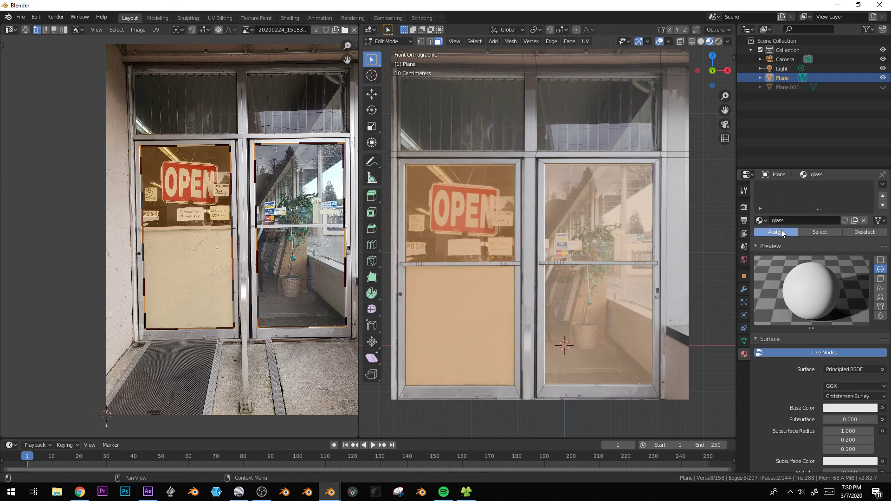
{"action": "left_click", "coordinate": [781, 232]}
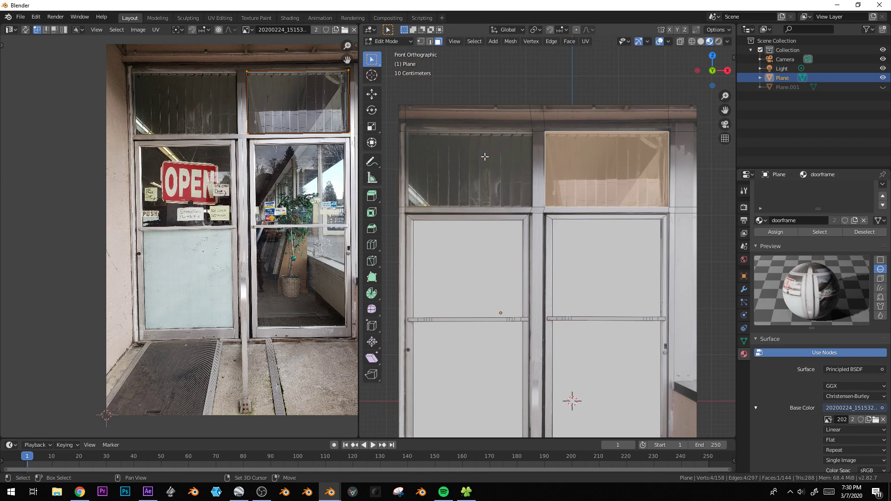
{"action": "left_click", "coordinate": [542, 192], "text": "shift"}
{"action": "middle_click_drag", "start_coordinate": [543, 192], "coordinate": [563, 205], "text": "shift"}
{"action": "scroll", "coordinate": [563, 205], "scroll_direction": "up", "scroll_amount": 1}
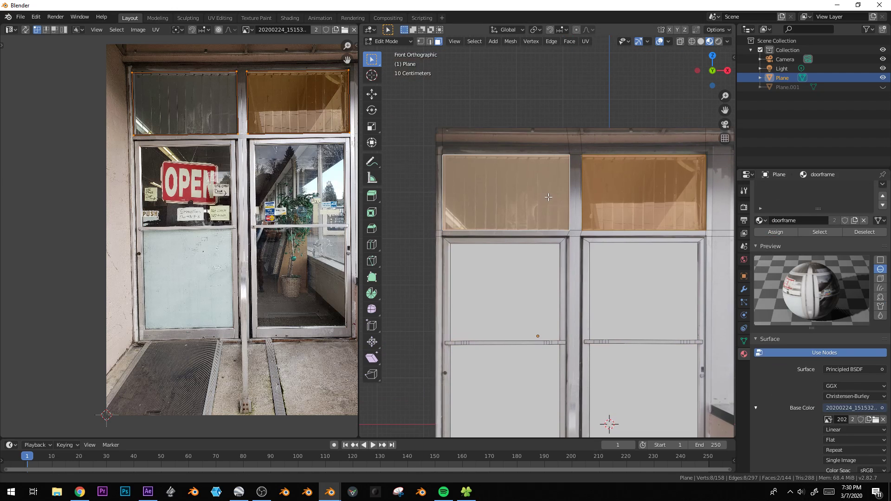
{"action": "scroll", "coordinate": [589, 188], "scroll_direction": "down", "scroll_amount": 2}
{"action": "middle_click_drag", "start_coordinate": [622, 276], "coordinate": [630, 138], "text": "shift"}
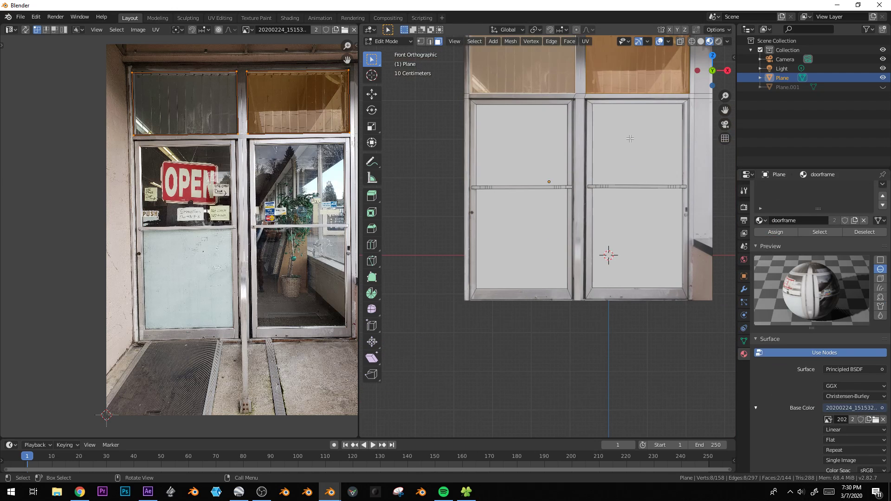
- Select both doors' glass faces and change the UV editor area to the Shader Editor
{"action": "left_click", "coordinate": [630, 138]}
{"action": "left_click", "coordinate": [520, 140], "text": "shift"}
{"action": "left_click", "coordinate": [11, 29]}
{"action": "left_click", "coordinate": [44, 93]}
- Delete the glass material's Principled BSDF node and add a Glossy BSDF node
{"action": "middle_click_drag", "start_coordinate": [165, 183], "coordinate": [213, 133], "text": "shift"}
{"action": "scroll", "coordinate": [208, 134], "scroll_direction": "up", "scroll_amount": 3}
{"action": "left_click", "coordinate": [151, 160]}
{"action": "key", "text": "x"}
{"action": "key", "text": "shift+a"}
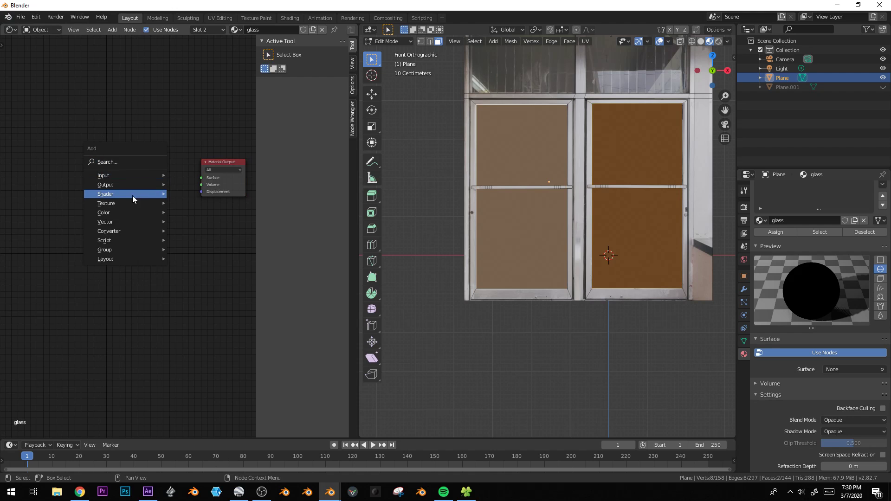
{"action": "mouse_move", "coordinate": [151, 196]}
{"action": "left_click", "coordinate": [217, 234]}
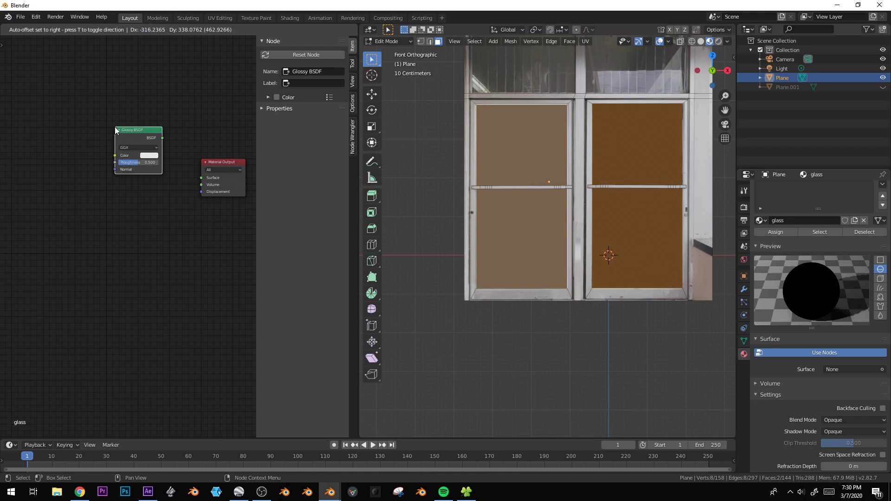
{"action": "left_click", "coordinate": [114, 126]}
- Add a Transparent BSDF node below the Glossy BSDF and move the Material Output closer to both shaders
{"action": "key", "text": "shift+a"}
{"action": "mouse_move", "coordinate": [135, 224]}
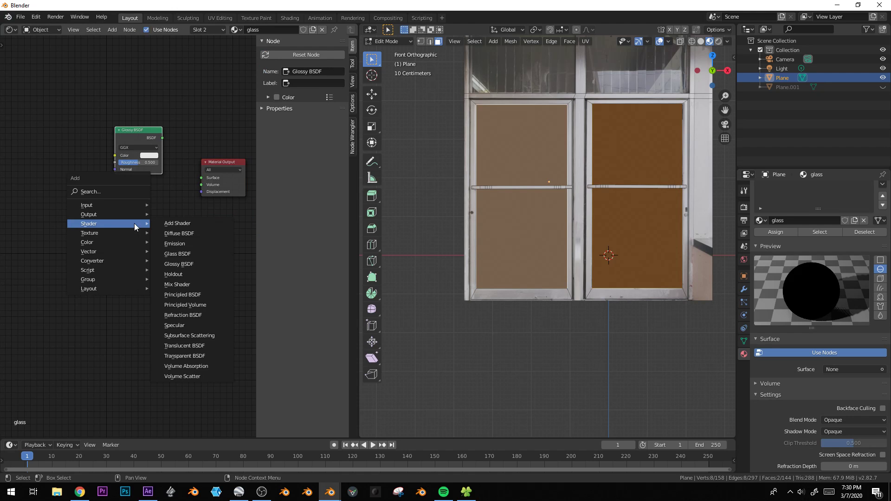
{"action": "left_click", "coordinate": [196, 357]}
{"action": "left_click", "coordinate": [113, 178]}
{"action": "left_click", "coordinate": [217, 165]}
{"action": "key", "text": "g"}
{"action": "left_click", "coordinate": [191, 175]}
{"action": "middle_click_drag", "start_coordinate": [189, 176], "coordinate": [160, 187]}
{"action": "scroll", "coordinate": [155, 189], "scroll_direction": "up", "scroll_amount": 3}
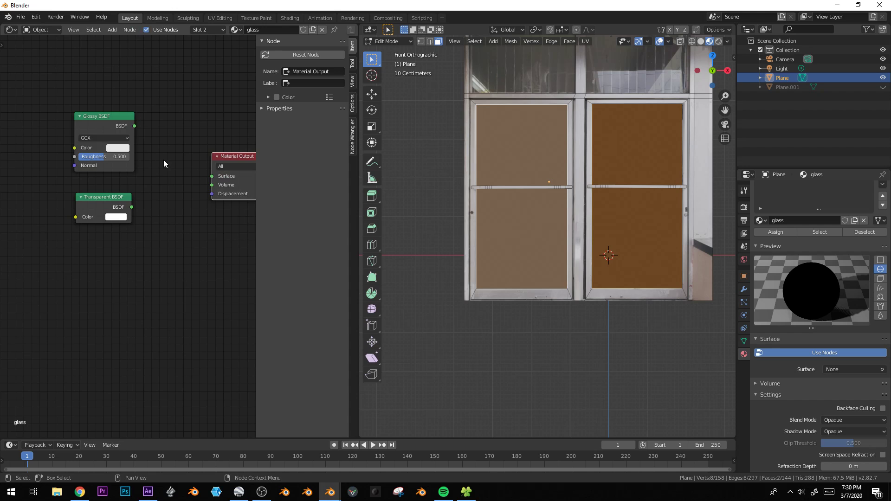
{"action": "key", "text": "shift+a"}
{"action": "mouse_move", "coordinate": [167, 152]}
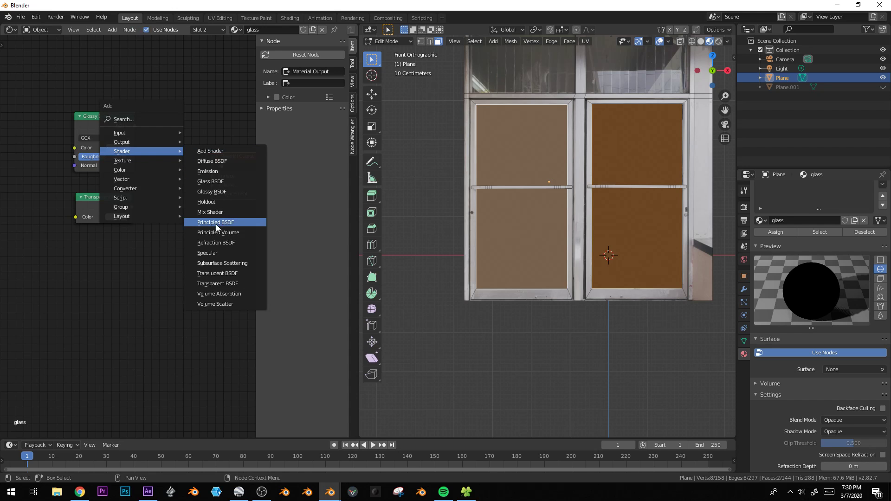
{"action": "left_click", "coordinate": [224, 212]}
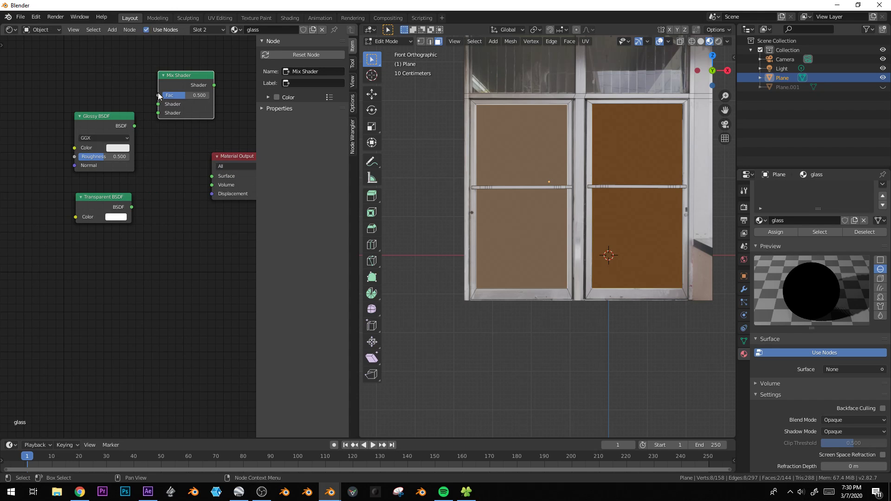
{"action": "key", "text": "Delete"}
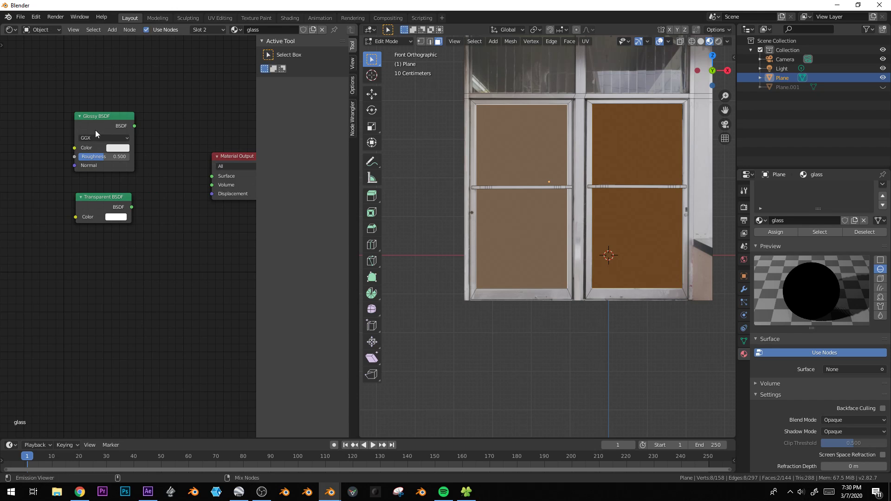
- Combine the Glossy and Transparent BSDFs with a Mix Shader, link it to the Material Output's Surface, and check the door panes in perspective
{"action": "right_click_drag", "start_coordinate": [101, 127], "coordinate": [97, 200], "text": "ctrl+shift"}
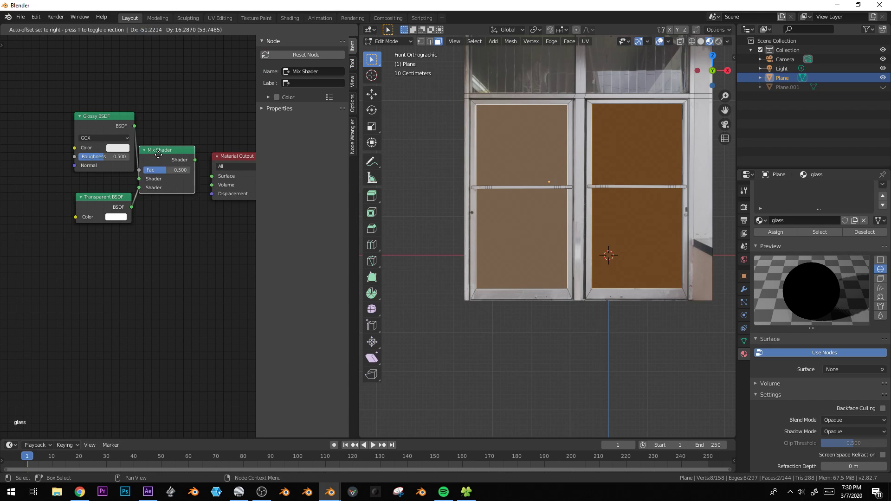
{"action": "left_click_drag", "start_coordinate": [201, 164], "coordinate": [212, 175]}
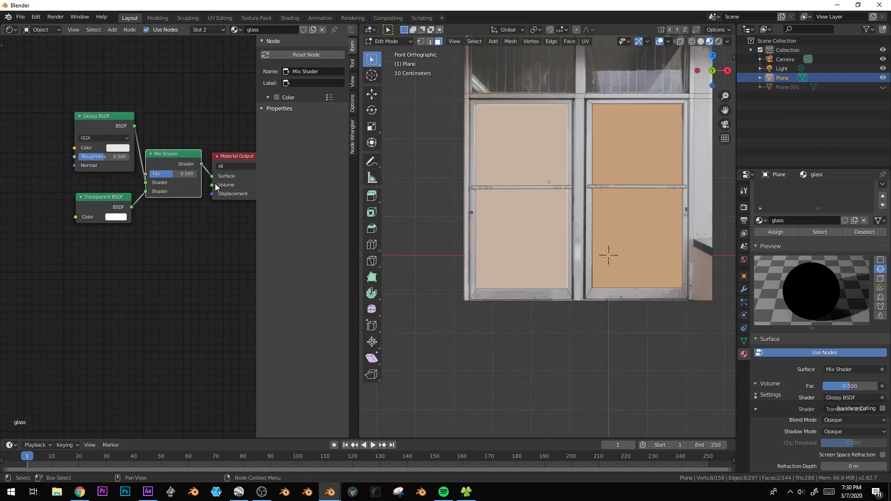
{"action": "key", "text": "Tab"}
{"action": "middle_click_drag", "start_coordinate": [571, 174], "coordinate": [550, 213]}
{"action": "key", "text": "Tab"}
{"action": "key", "text": "Tab"}
{"action": "scroll", "coordinate": [566, 233], "scroll_direction": "down", "scroll_amount": 5}
{"action": "scroll", "coordinate": [559, 213], "scroll_direction": "up", "scroll_amount": 3}
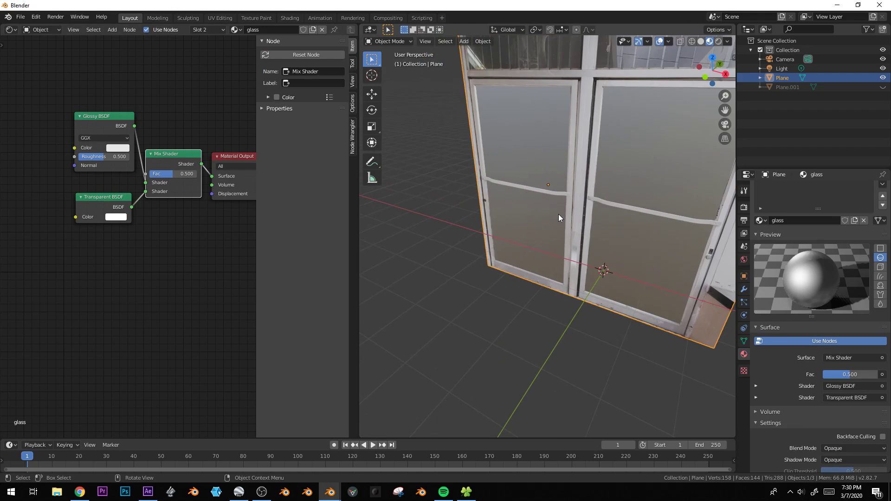
{"action": "scroll", "coordinate": [558, 214], "scroll_direction": "down", "scroll_amount": 1}
- Select the wall face beside the right door in Edit Mode and change the Shader Editor area to the Image Editor
{"action": "key", "text": "Tab"}
{"action": "left_click", "coordinate": [684, 277]}
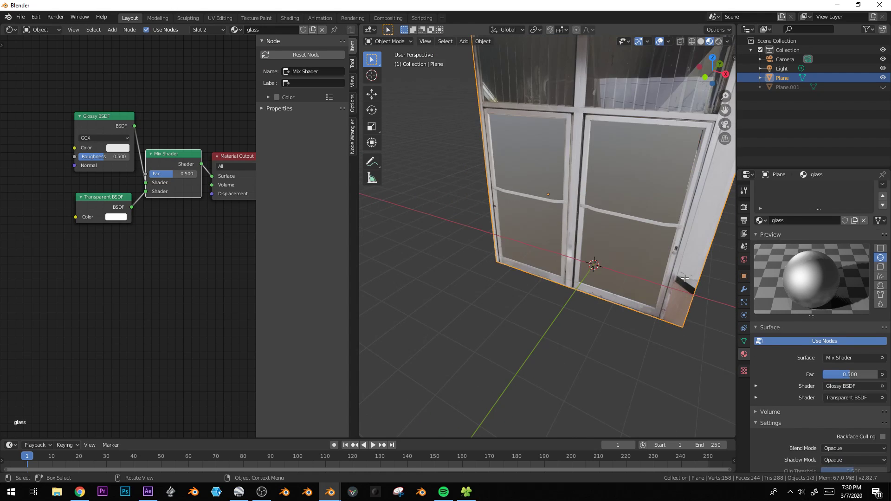
{"action": "middle_click_drag", "start_coordinate": [683, 277], "coordinate": [642, 274]}
{"action": "left_click", "coordinate": [12, 29]}
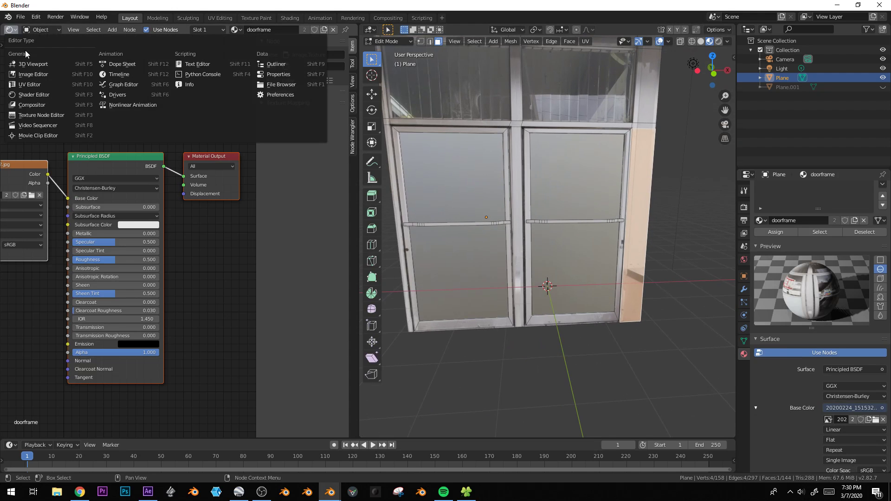
{"action": "left_click", "coordinate": [33, 74]}
- Move the wall face's lower UV vertices up to the end of the white post, above the dark ledge in the photo
{"action": "scroll", "coordinate": [269, 250], "scroll_direction": "down", "scroll_amount": 2}
{"action": "middle_click_drag", "start_coordinate": [268, 250], "coordinate": [225, 268]}
{"action": "scroll", "coordinate": [225, 268], "scroll_direction": "up", "scroll_amount": 2}
{"action": "left_click_drag", "start_coordinate": [215, 301], "coordinate": [290, 364]}
{"action": "middle_click_drag", "start_coordinate": [291, 360], "coordinate": [246, 364]}
{"action": "key", "text": "g"}
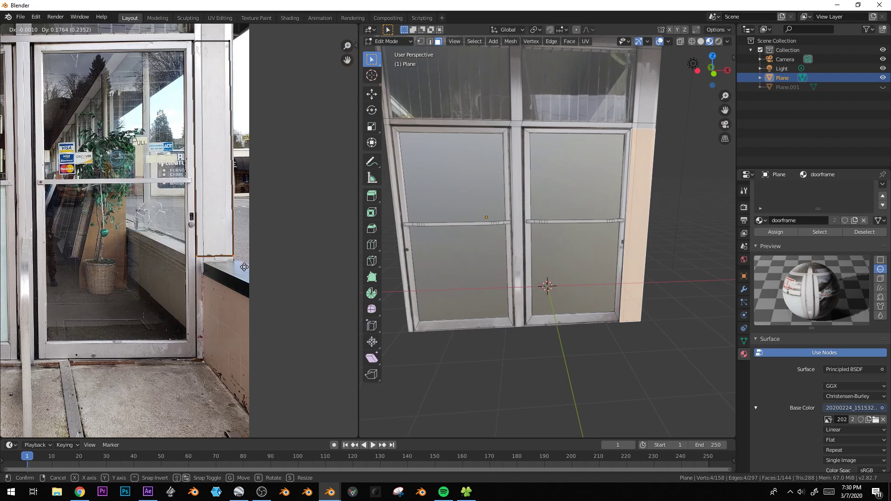
{"action": "left_click", "coordinate": [243, 264]}
- Unhide the separated door panes object, isolate it in local front view and enter Edit Mode on it
{"action": "key", "text": "Tab"}
{"action": "middle_click_drag", "start_coordinate": [583, 280], "coordinate": [462, 267]}
{"action": "key", "text": "alt+h"}
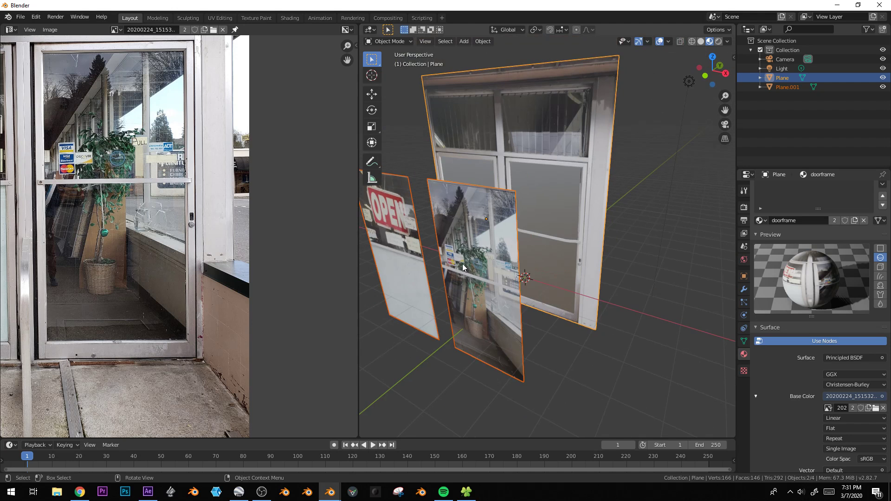
{"action": "left_click", "coordinate": [462, 268]}
{"action": "key", "text": "KP_1"}
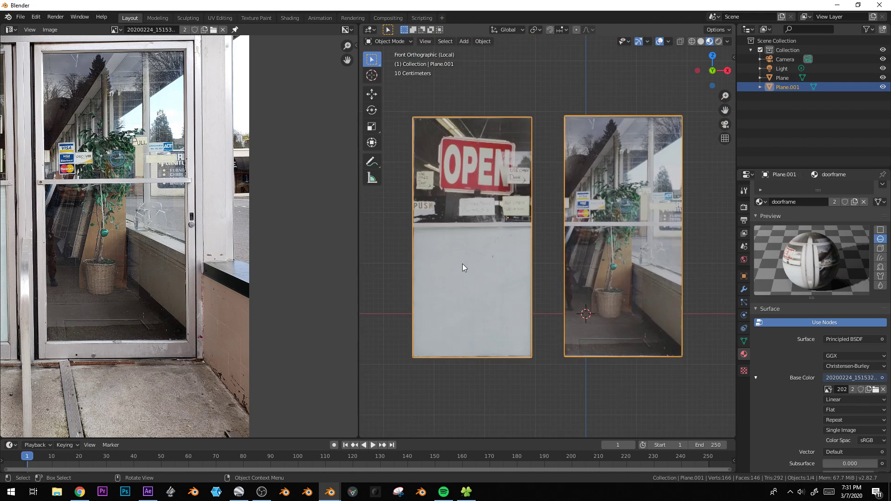
{"action": "key", "text": "Tab"}
{"action": "key", "text": "KP_Divide"}
{"action": "scroll", "coordinate": [552, 226], "scroll_direction": "up", "scroll_amount": 3}
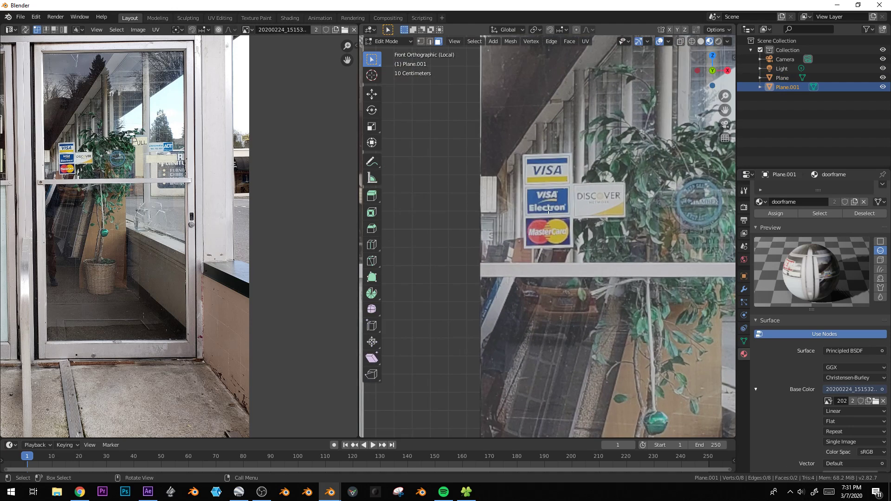
- Cut a Knife outline around the joined Visa, Visa Electron, MasterCard and Discover stickers on the right pane
{"action": "key", "text": "k"}
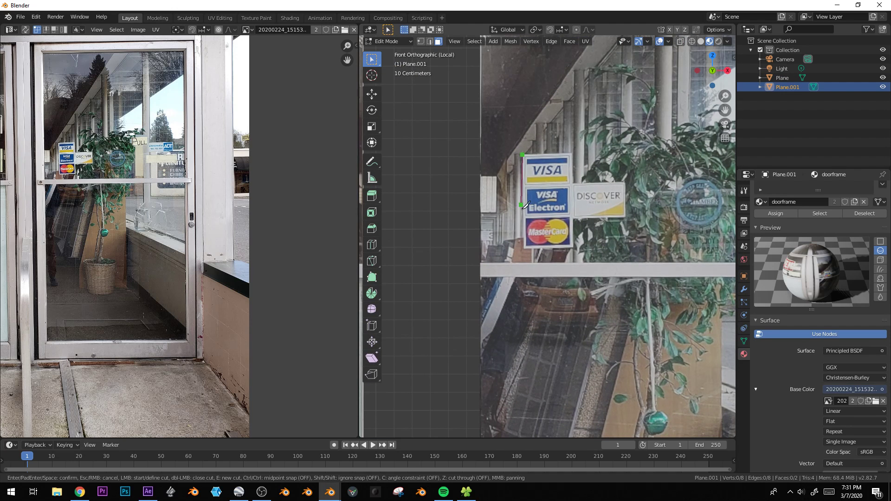
{"action": "left_click", "coordinate": [524, 249]}
{"action": "left_click", "coordinate": [573, 247]}
{"action": "left_click", "coordinate": [626, 217]}
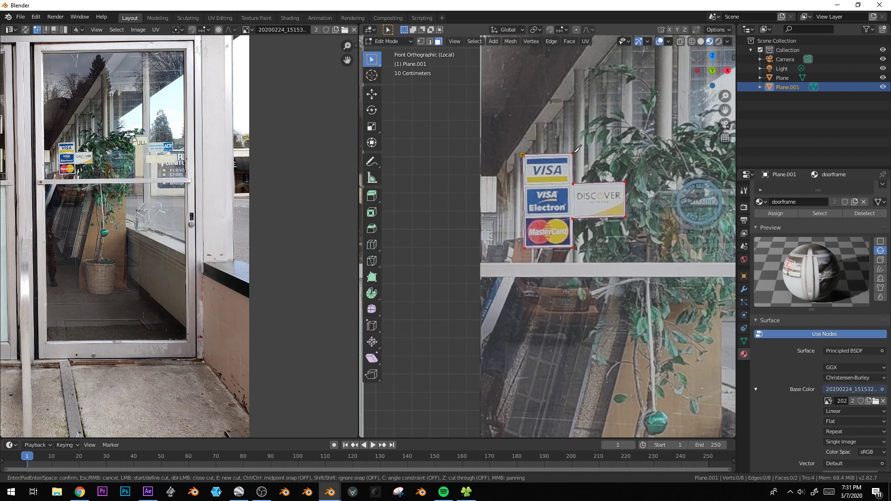
{"action": "key", "text": "Return"}
- Try to cut Knife outlines around the PULL sign, the ADT sticker and the blank paper strip on the right pane
{"action": "middle_click_drag", "start_coordinate": [621, 179], "coordinate": [577, 196], "text": "shift"}
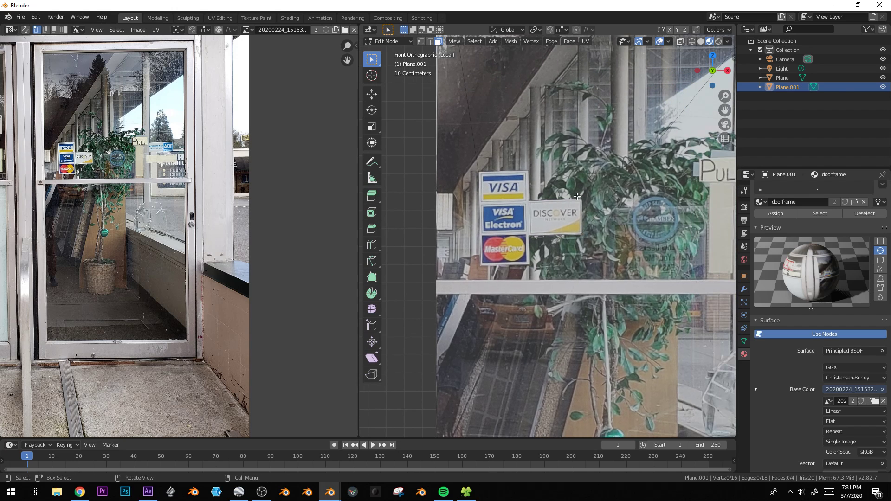
{"action": "middle_click_drag", "start_coordinate": [713, 164], "coordinate": [609, 191], "text": "shift"}
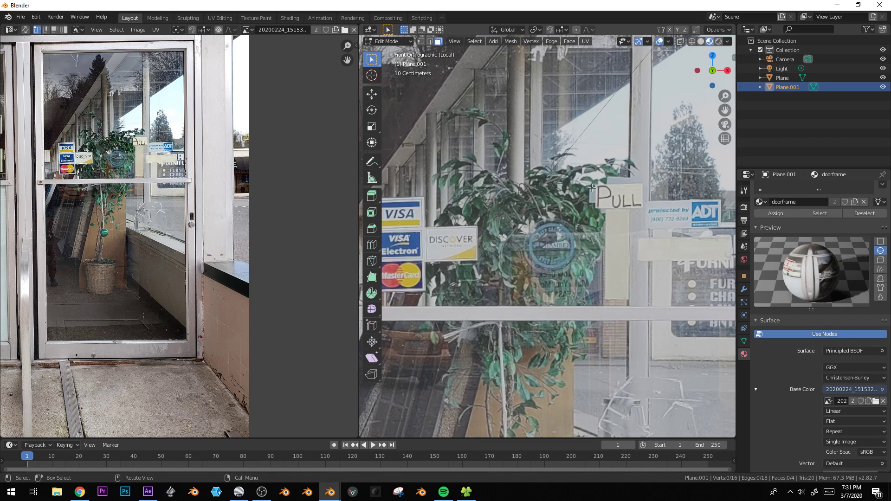
{"action": "key", "text": "k"}
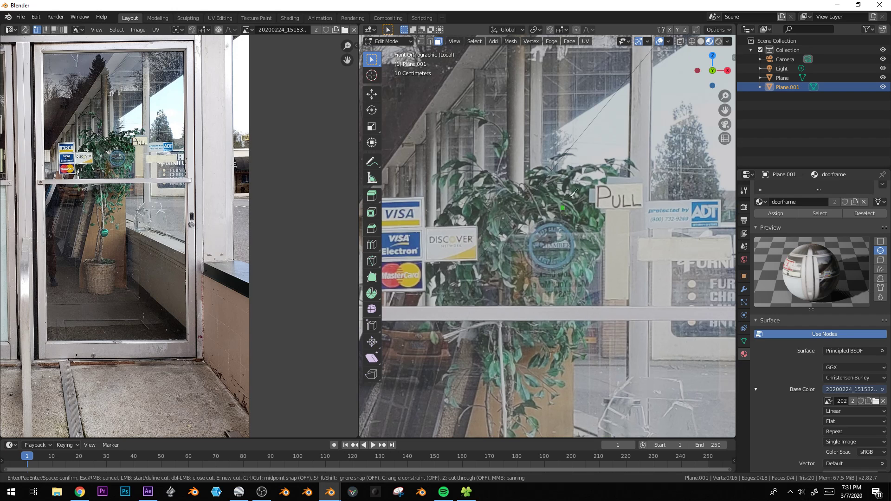
{"action": "scroll", "coordinate": [601, 180], "scroll_direction": "up", "scroll_amount": 3}
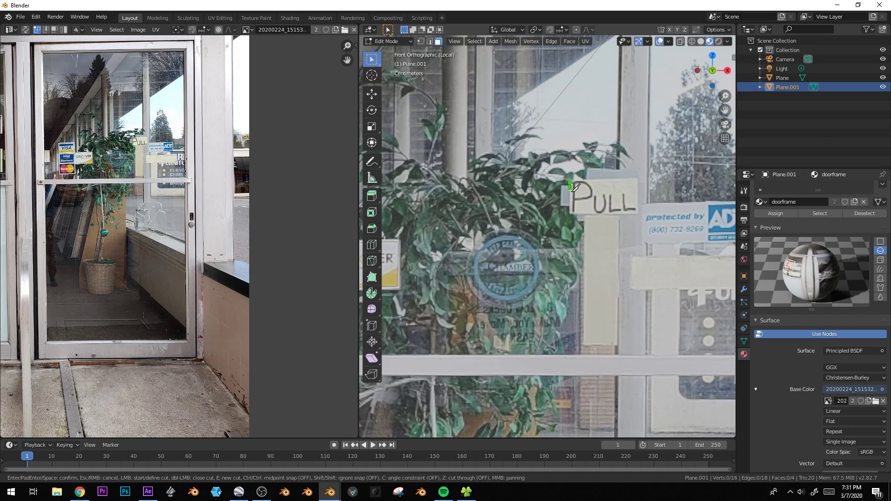
{"action": "left_click", "coordinate": [570, 213]}
{"action": "left_click", "coordinate": [586, 179]}
{"action": "middle_click_drag", "start_coordinate": [586, 179], "coordinate": [526, 217]}
{"action": "left_click", "coordinate": [514, 253]}
{"action": "left_click", "coordinate": [619, 252]}
{"action": "left_click", "coordinate": [619, 214]}
{"action": "left_click", "coordinate": [500, 301]}
{"action": "left_click", "coordinate": [634, 299]}
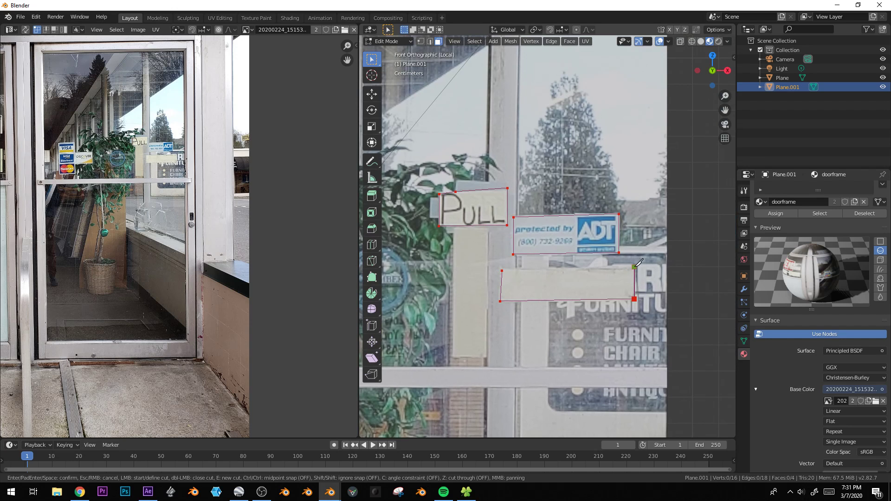
- Try to extend the same Knife cut around the Use Other Door and Not Open notes on the left pane
{"action": "middle_click_drag", "start_coordinate": [457, 330], "coordinate": [708, 308], "text": "shift"}
{"action": "middle_click_drag", "start_coordinate": [417, 279], "coordinate": [638, 315], "text": "shift"}
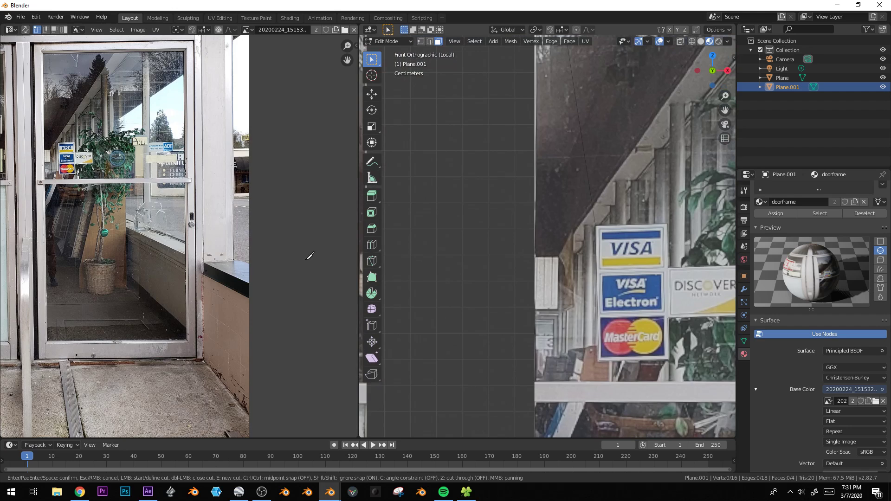
{"action": "middle_click_drag", "start_coordinate": [187, 250], "coordinate": [331, 260]}
{"action": "middle_click_drag", "start_coordinate": [573, 280], "coordinate": [519, 314], "text": "shift"}
{"action": "scroll", "coordinate": [519, 314], "scroll_direction": "down", "scroll_amount": 6}
{"action": "middle_click_drag", "start_coordinate": [459, 306], "coordinate": [561, 285], "text": "shift"}
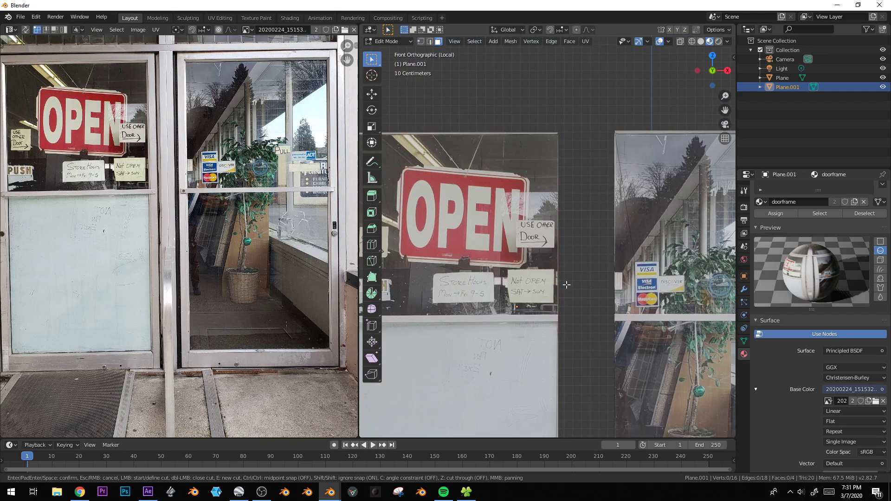
{"action": "scroll", "coordinate": [547, 240], "scroll_direction": "up", "scroll_amount": 5}
{"action": "middle_click_drag", "start_coordinate": [469, 205], "coordinate": [515, 176], "text": "shift"}
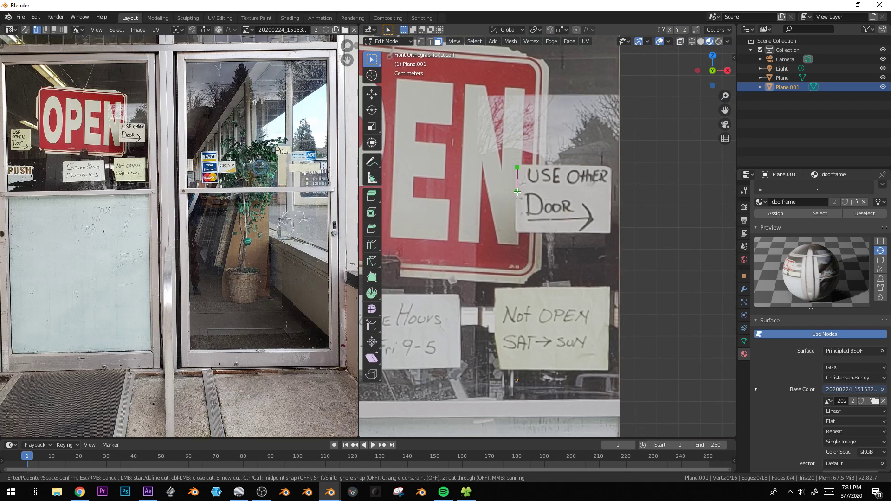
{"action": "left_click", "coordinate": [517, 231]}
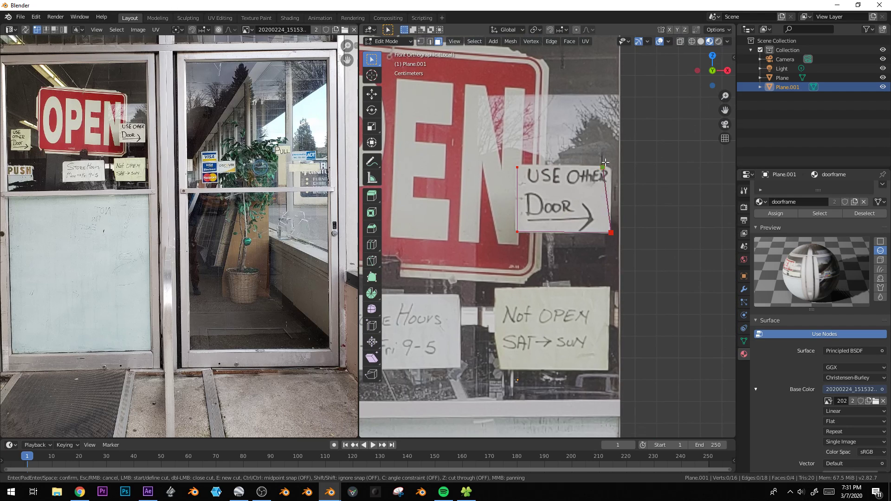
{"action": "left_click", "coordinate": [496, 288]}
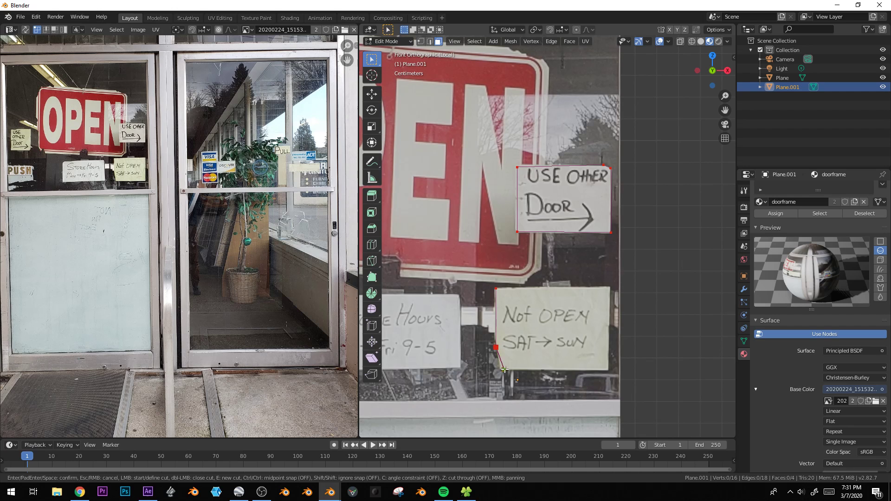
{"action": "double_click", "coordinate": [609, 288]}
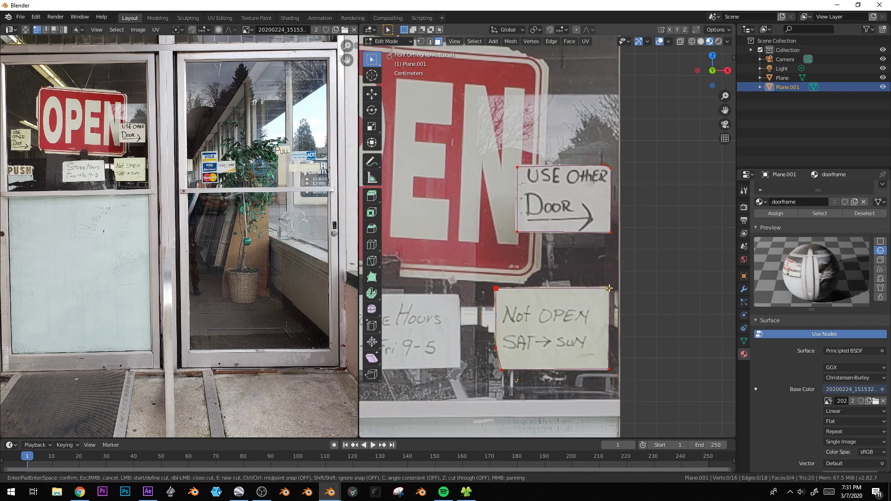
- Try to outline the Store Hours note and start on the PUSH sign, cancelling the whole Knife cut
{"action": "middle_click_drag", "start_coordinate": [548, 292], "coordinate": [697, 260], "text": "shift"}
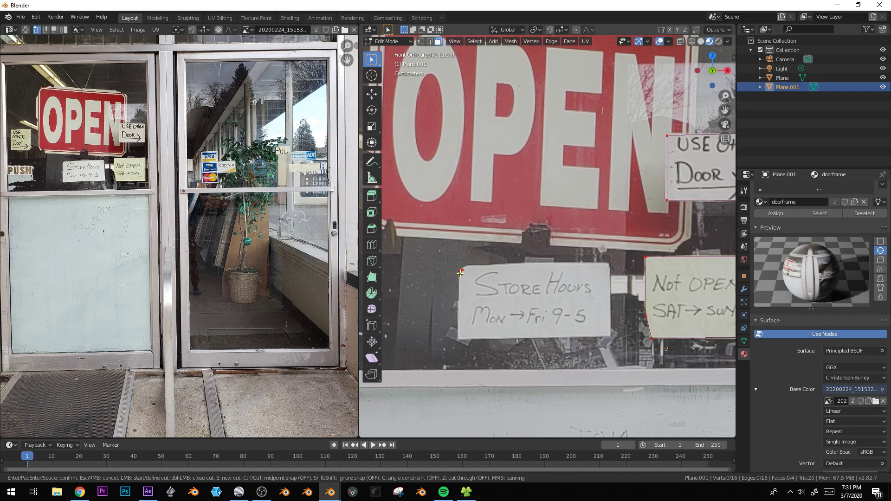
{"action": "left_click", "coordinate": [459, 338]}
{"action": "left_click", "coordinate": [609, 335]}
{"action": "double_click", "coordinate": [608, 263]}
{"action": "middle_click_drag", "start_coordinate": [520, 273], "coordinate": [664, 327], "text": "shift"}
{"action": "scroll", "coordinate": [557, 287], "scroll_direction": "down", "scroll_amount": 1}
{"action": "middle_click_drag", "start_coordinate": [501, 307], "coordinate": [554, 320], "text": "shift"}
{"action": "scroll", "coordinate": [510, 325], "scroll_direction": "up", "scroll_amount": 1}
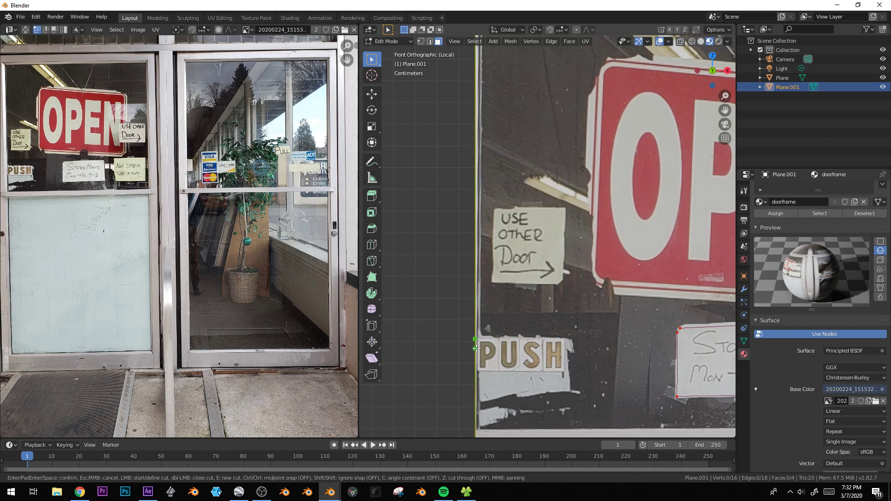
{"action": "key", "text": "Escape"}
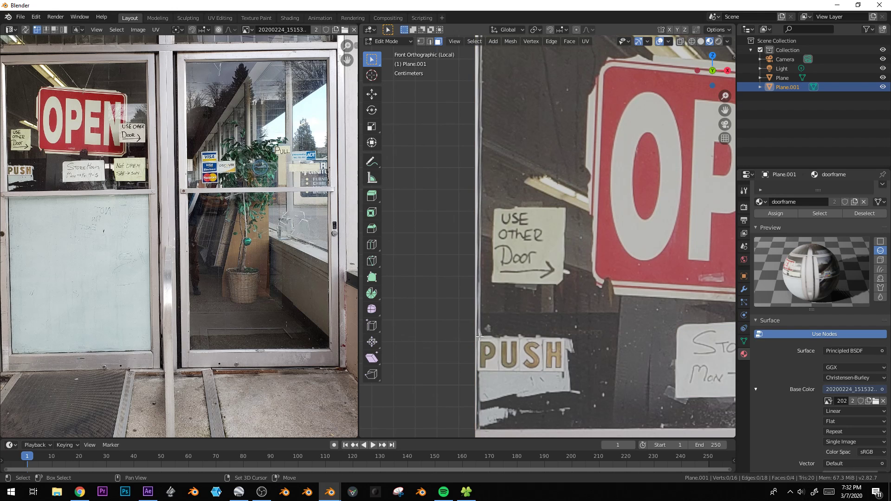
- Start a new Knife cut outlining the Use Other Door note beside the OPEN sign on the left pane
{"action": "scroll", "coordinate": [584, 329], "scroll_direction": "down", "scroll_amount": 6}
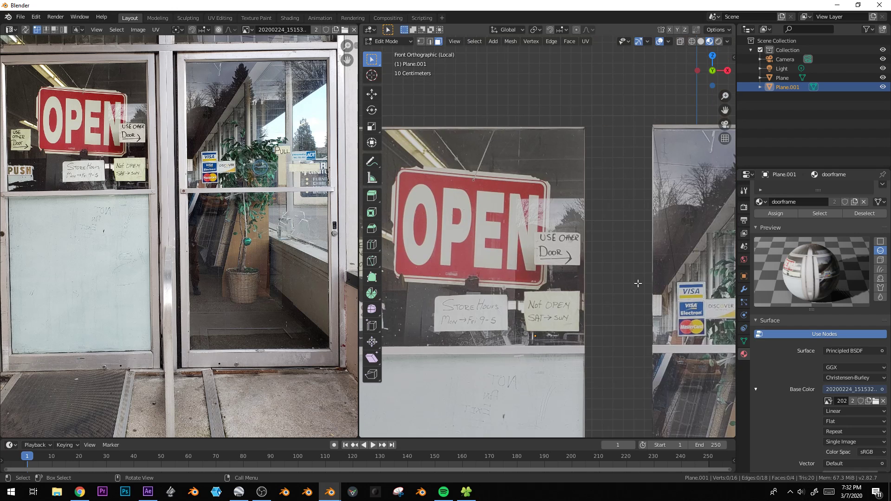
{"action": "scroll", "coordinate": [538, 260], "scroll_direction": "up", "scroll_amount": 2}
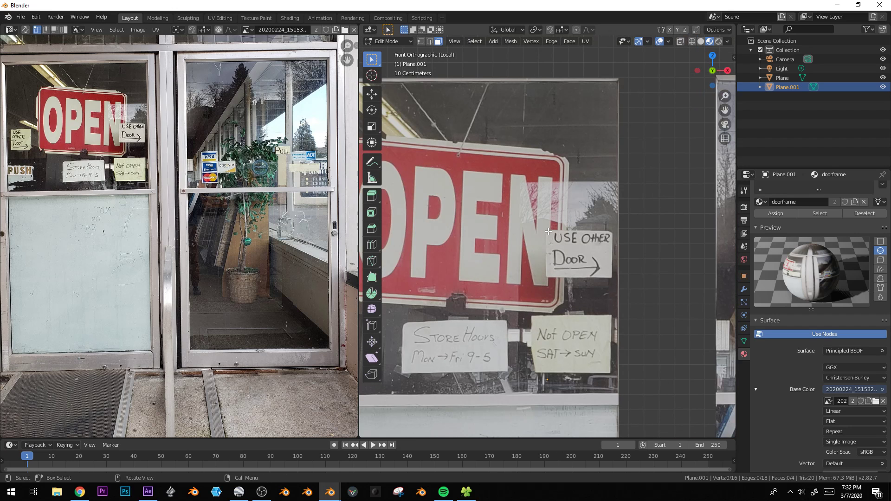
{"action": "scroll", "coordinate": [548, 231], "scroll_direction": "up", "scroll_amount": 1}
{"action": "key", "text": "k"}
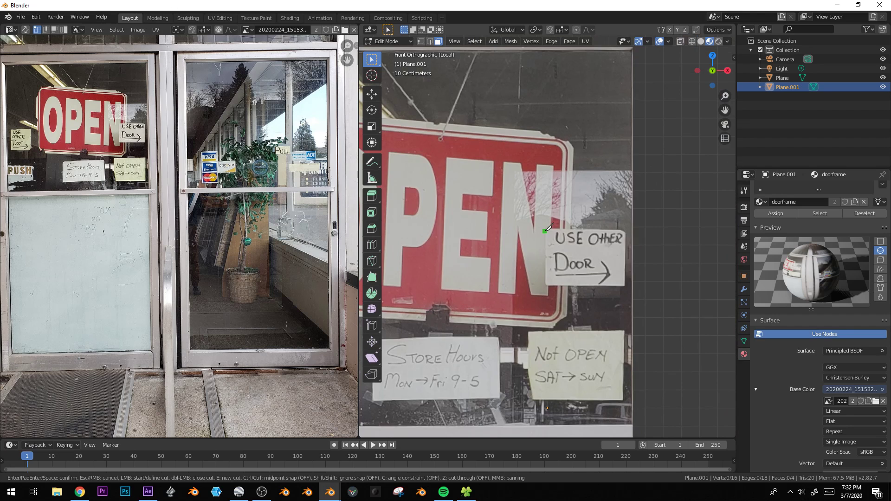
{"action": "left_click", "coordinate": [546, 231]}
{"action": "left_click", "coordinate": [546, 284]}
{"action": "left_click", "coordinate": [623, 284]}
{"action": "double_click", "coordinate": [618, 230], "text": "shift"}
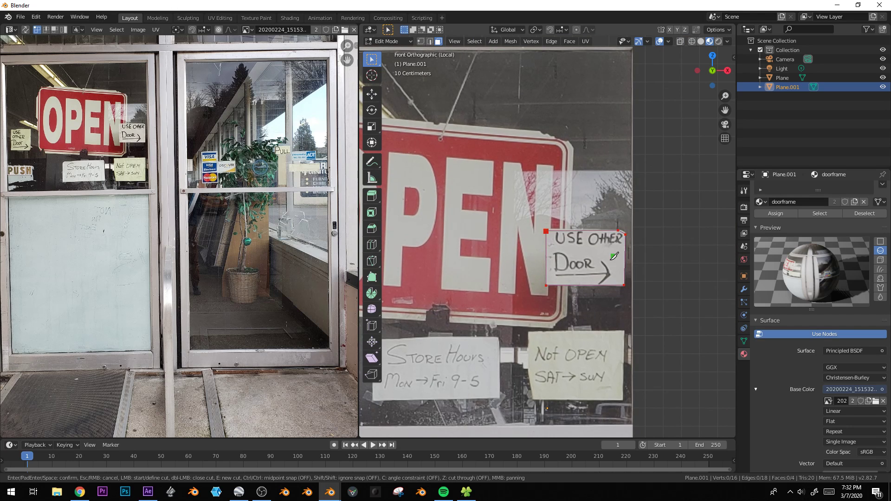
- Outline the Not Open Sat-Sun note in the same Knife cut and apply the cut
{"action": "key", "text": "shift"}
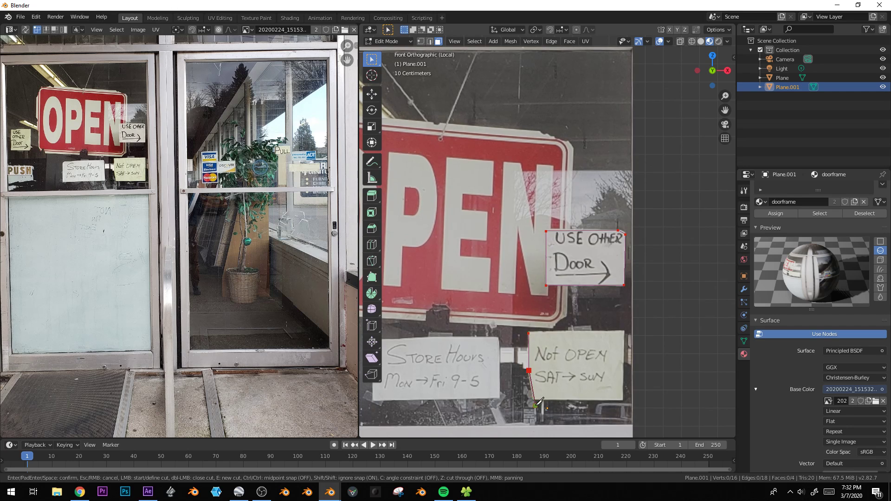
{"action": "left_click", "coordinate": [532, 398]}
{"action": "left_click", "coordinate": [623, 400]}
{"action": "left_click", "coordinate": [529, 332]}
{"action": "key", "text": "Return"}
- Outline the Store Hours note on the left pane with a new Knife cut
{"action": "key", "text": "k"}
{"action": "left_click", "coordinate": [486, 261], "text": "shift"}
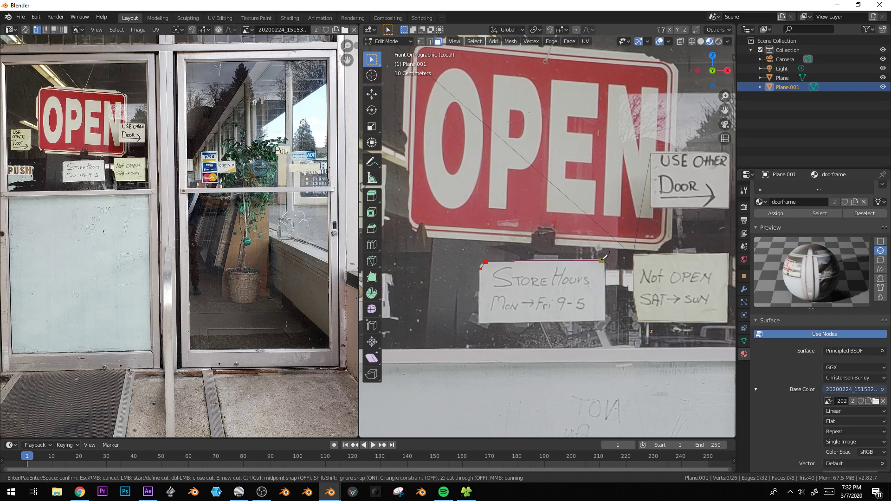
{"action": "left_click", "coordinate": [604, 259], "text": "shift"}
{"action": "left_click", "coordinate": [603, 320], "text": "shift"}
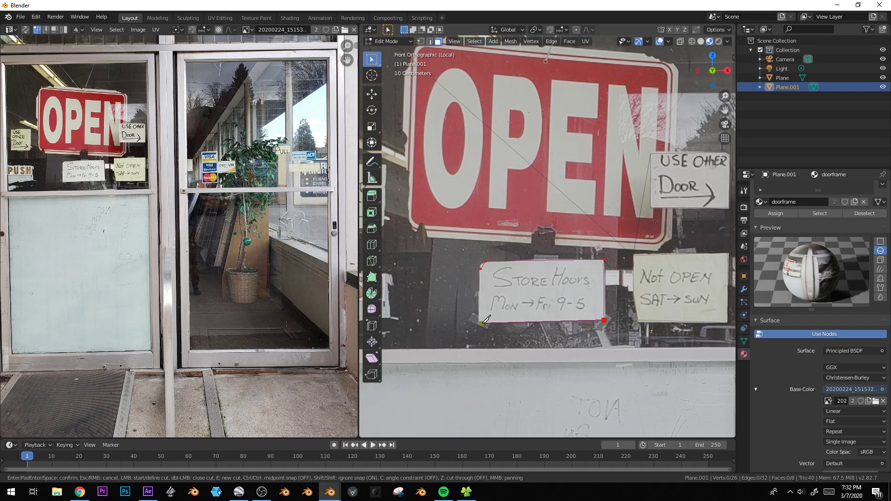
{"action": "double_click", "coordinate": [480, 323], "text": "shift"}
- Add an outline around the other Use Other Door note, above the PUSH sign, and apply the Knife cut
{"action": "middle_click_drag", "start_coordinate": [480, 323], "coordinate": [658, 312]}
{"action": "left_click", "coordinate": [506, 154]}
{"action": "left_click", "coordinate": [503, 213], "text": "shift"}
{"action": "left_click", "coordinate": [553, 215], "text": "shift"}
{"action": "left_click", "coordinate": [559, 213], "text": "shift"}
{"action": "double_click", "coordinate": [563, 152], "text": "shift"}
{"action": "key", "text": "Return"}
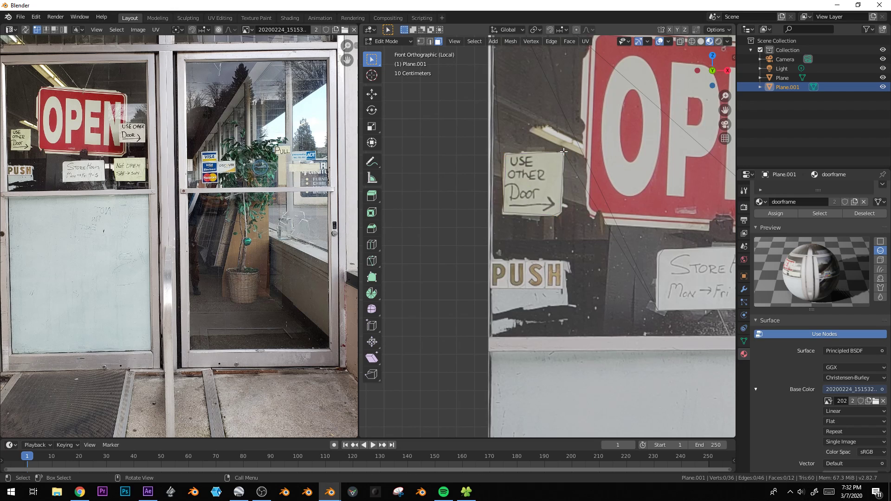
- Cut a Knife outline around the PUSH sign at the outer edge of the left pane
{"action": "key", "text": "k"}
{"action": "key", "text": "shift"}
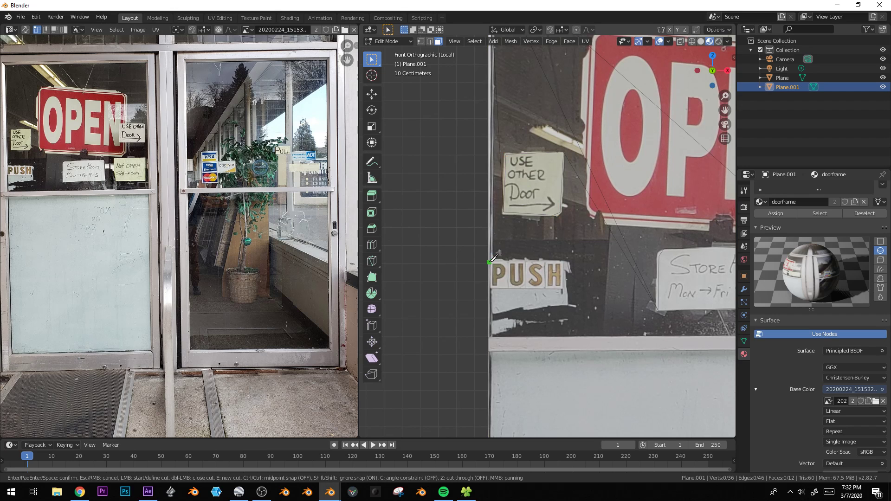
{"action": "key", "text": "shift"}
{"action": "left_click", "coordinate": [492, 289]}
{"action": "left_click", "coordinate": [563, 261]}
{"action": "key", "text": "shift"}
{"action": "left_click", "coordinate": [491, 261]}
{"action": "key", "text": "Return"}
{"action": "scroll", "coordinate": [557, 258], "scroll_direction": "down", "scroll_amount": 5}
{"action": "middle_click_drag", "start_coordinate": [581, 259], "coordinate": [469, 236], "text": "shift"}
{"action": "scroll", "coordinate": [492, 234], "scroll_direction": "down", "scroll_amount": 2}
{"action": "left_click", "coordinate": [500, 169]}
{"action": "left_click", "coordinate": [493, 218], "text": "shift"}
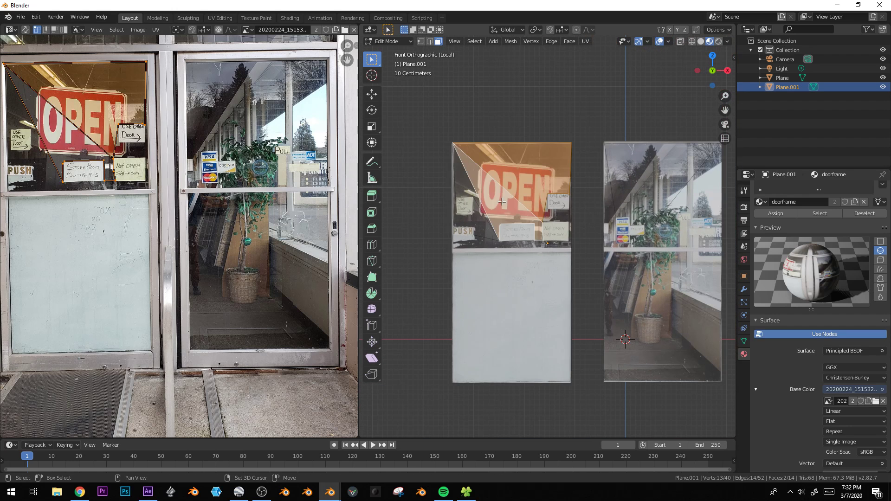
{"action": "left_click", "coordinate": [487, 230], "text": "shift"}
{"action": "left_click", "coordinate": [467, 177], "text": "shift"}
{"action": "left_click", "coordinate": [493, 273], "text": "shift"}
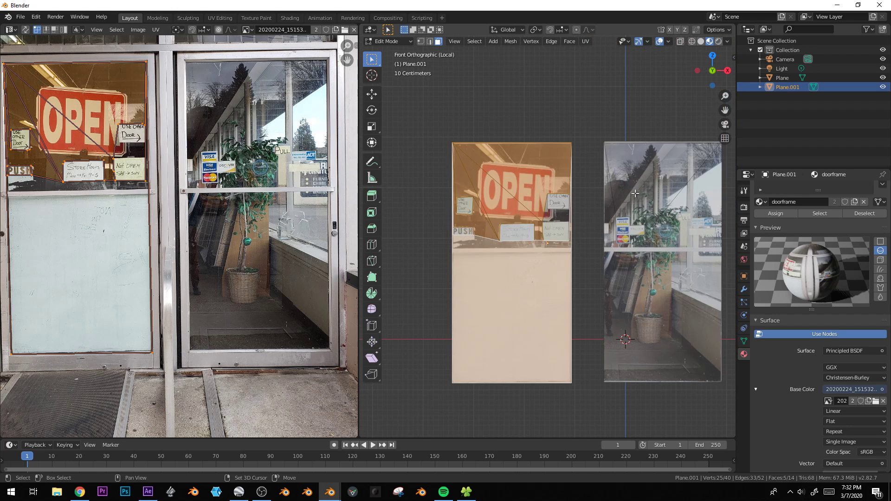
{"action": "left_click", "coordinate": [654, 208], "text": "shift"}
{"action": "left_click", "coordinate": [615, 298], "text": "shift"}
{"action": "middle_click_drag", "start_coordinate": [618, 298], "coordinate": [573, 308], "text": "shift"}
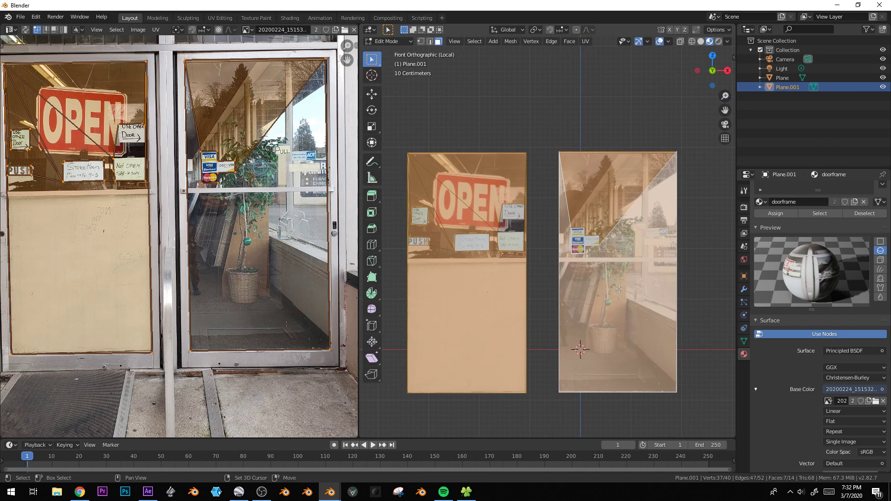
{"action": "scroll", "coordinate": [580, 300], "scroll_direction": "up", "scroll_amount": 1}
{"action": "key", "text": "alt+a"}
- Cut Knife outlines around the PULL sign and the ADT sticker on the right pane
{"action": "middle_click_drag", "start_coordinate": [640, 241], "coordinate": [629, 241], "text": "shift"}
{"action": "scroll", "coordinate": [630, 242], "scroll_direction": "up", "scroll_amount": 7}
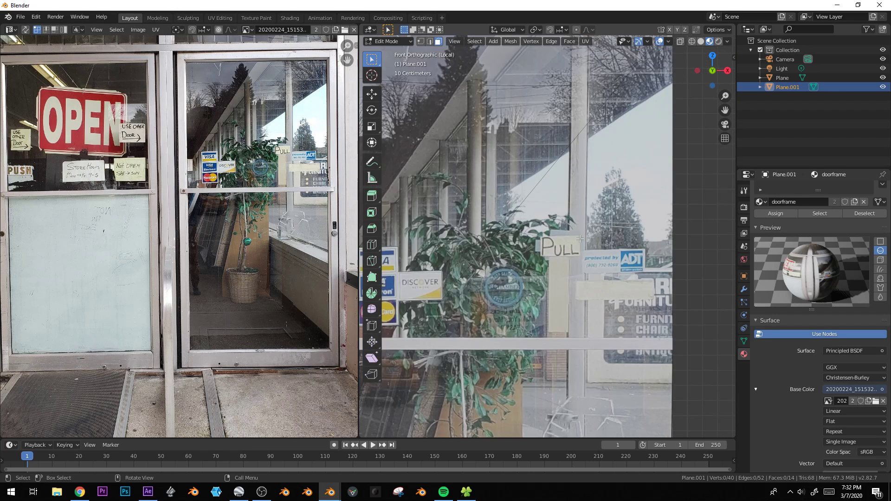
{"action": "key", "text": "k"}
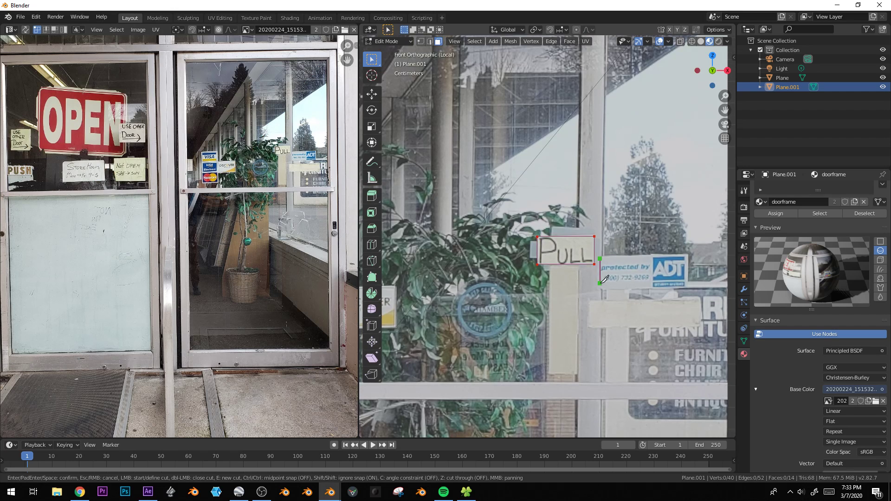
{"action": "left_click", "coordinate": [599, 287]}
{"action": "left_click", "coordinate": [687, 286]}
{"action": "left_click", "coordinate": [687, 253]}
{"action": "left_click", "coordinate": [599, 259]}
{"action": "key", "text": "Return"}
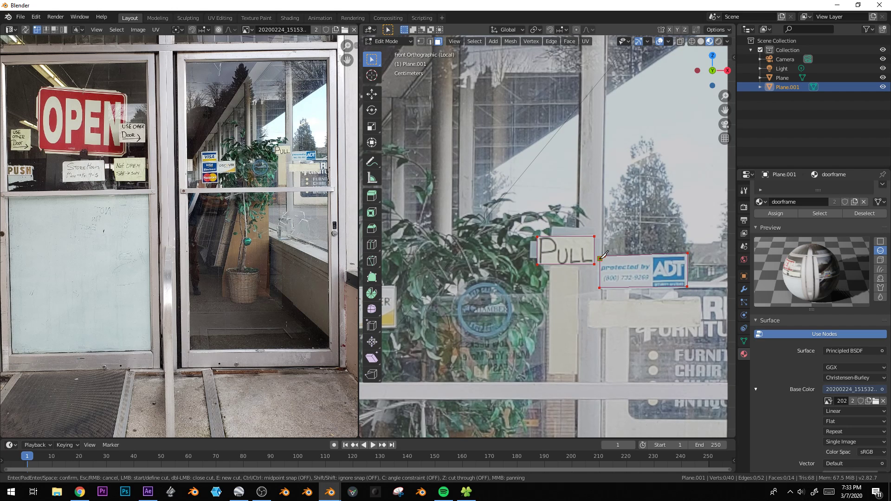
- Delete all pane faces surrounding the outlined signs and stickers on both doors, and return to Object Mode
{"action": "left_click", "coordinate": [657, 213]}
{"action": "left_click", "coordinate": [543, 180], "text": "shift"}
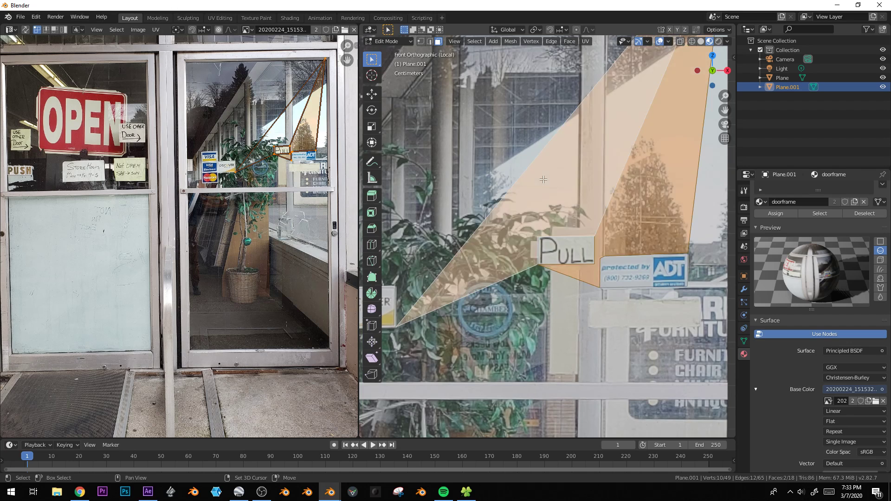
{"action": "scroll", "coordinate": [543, 179], "scroll_direction": "down", "scroll_amount": 4}
{"action": "left_click", "coordinate": [530, 285], "text": "shift"}
{"action": "left_click", "coordinate": [496, 175], "text": "shift"}
{"action": "middle_click_drag", "start_coordinate": [389, 263], "coordinate": [645, 263], "text": "shift"}
{"action": "left_click", "coordinate": [493, 210], "text": "shift"}
{"action": "left_click", "coordinate": [416, 245], "text": "shift"}
{"action": "left_click", "coordinate": [401, 243], "text": "shift"}
{"action": "left_click", "coordinate": [397, 265], "text": "shift"}
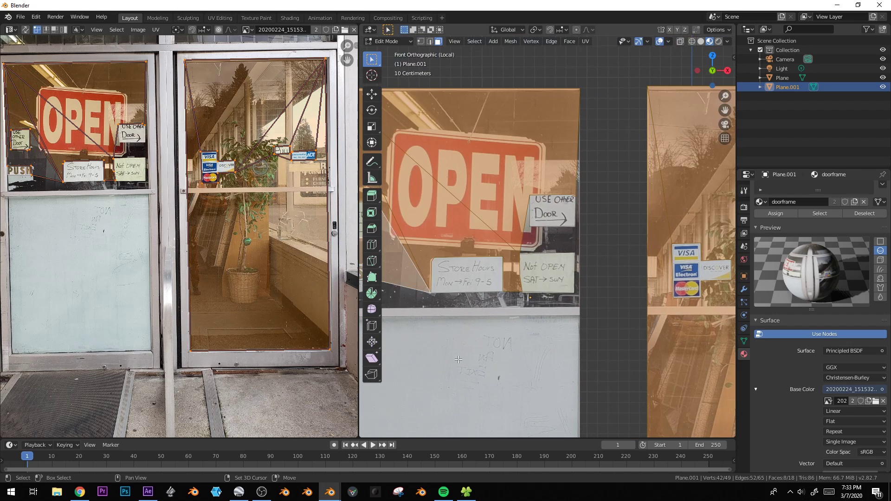
{"action": "left_click", "coordinate": [420, 304], "text": "shift"}
{"action": "left_click", "coordinate": [544, 242], "text": "shift"}
{"action": "scroll", "coordinate": [545, 280], "scroll_direction": "down", "scroll_amount": 3}
{"action": "key", "text": "x"}
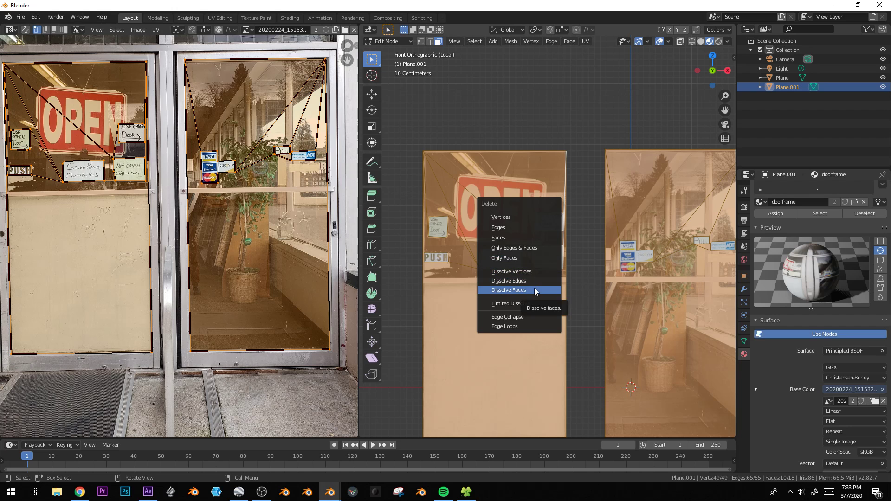
{"action": "left_click", "coordinate": [528, 237]}
{"action": "middle_click_drag", "start_coordinate": [528, 237], "coordinate": [558, 296]}
{"action": "key", "text": "Tab"}
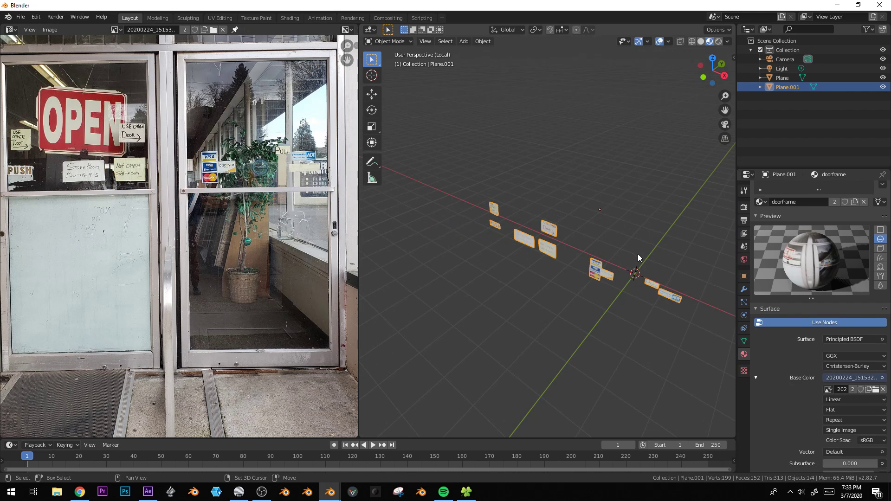
- Duplicate the cut-out signs and stickers and move the copy above the storefront
{"action": "key", "text": "shift+d"}
{"action": "key", "text": "y"}
{"action": "left_click", "coordinate": [615, 284]}
{"action": "key", "text": "g"}
{"action": "key", "text": "y"}
{"action": "left_click", "coordinate": [588, 115]}
{"action": "key", "text": "KP_1"}
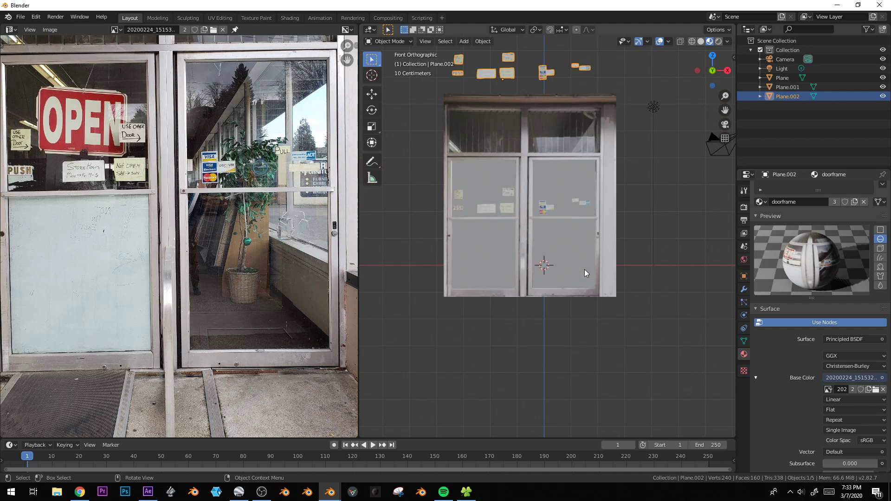
- Move the original signs and stickers about 3 m along the Y axis onto the door glass
{"action": "left_click", "coordinate": [499, 192]}
{"action": "middle_click_drag", "start_coordinate": [499, 192], "coordinate": [482, 260]}
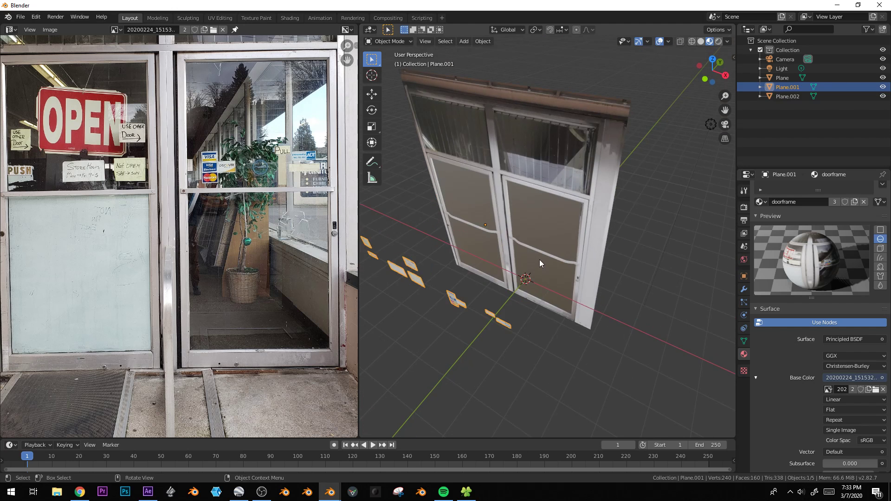
{"action": "key", "text": "g"}
{"action": "key", "text": "y"}
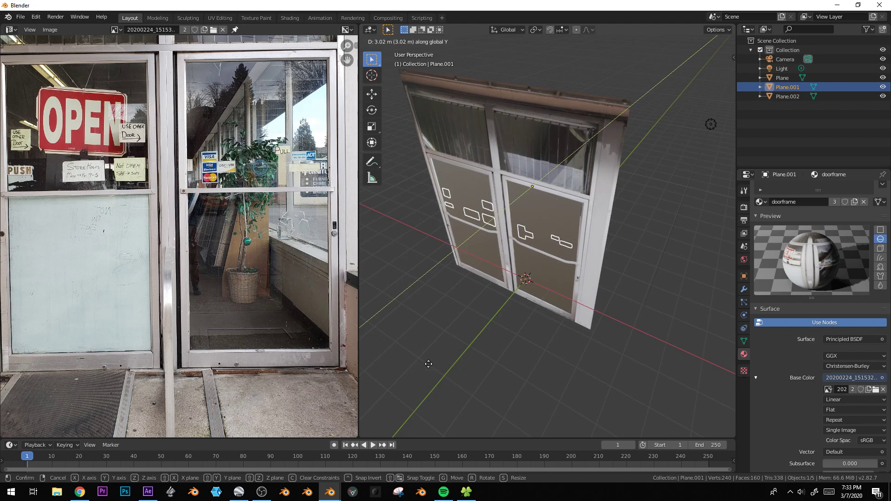
{"action": "left_click", "coordinate": [427, 367]}
{"action": "scroll", "coordinate": [497, 324], "scroll_direction": "up", "scroll_amount": 3}
{"action": "key", "text": "alt+a"}
- Switch the viewport to Rendered shading and deselect the storefront
{"action": "middle_click_drag", "start_coordinate": [511, 307], "coordinate": [561, 163]}
{"action": "left_click", "coordinate": [562, 163]}
{"action": "key", "text": "z"}
{"action": "key", "text": "Escape"}
{"action": "middle_click_drag", "start_coordinate": [514, 205], "coordinate": [557, 212]}
{"action": "key", "text": "z"}
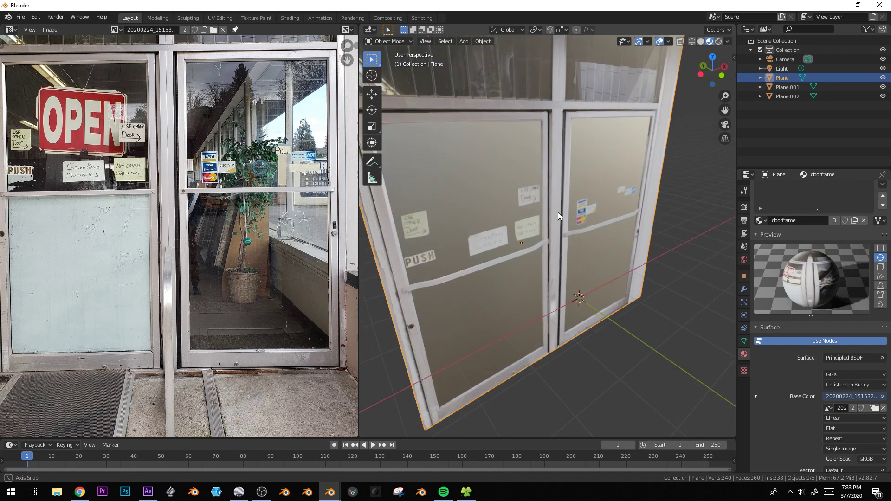
{"action": "left_click", "coordinate": [565, 158]}
{"action": "middle_click_drag", "start_coordinate": [636, 224], "coordinate": [747, 290]}
{"action": "key", "text": "alt+a"}
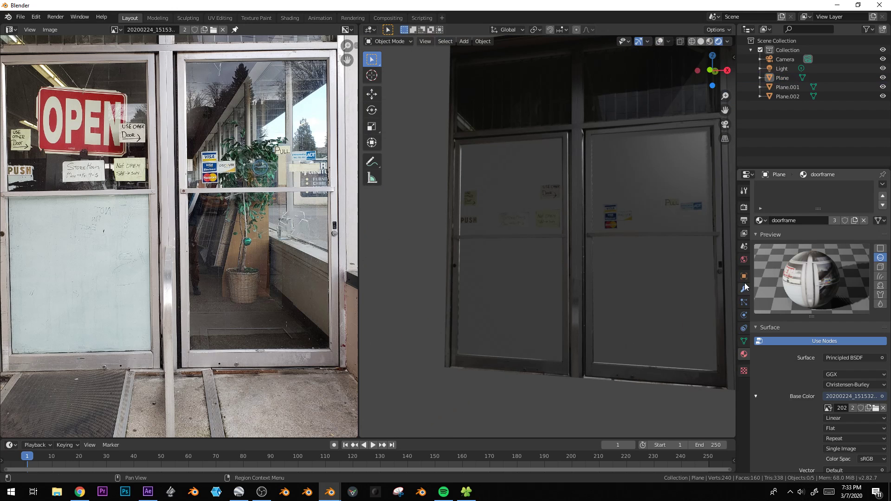
- Set the world background color to an Environment Texture using artist_workshop_2k.hdr from the HDRI folder
{"action": "left_click", "coordinate": [743, 259]}
{"action": "left_click", "coordinate": [883, 251]}
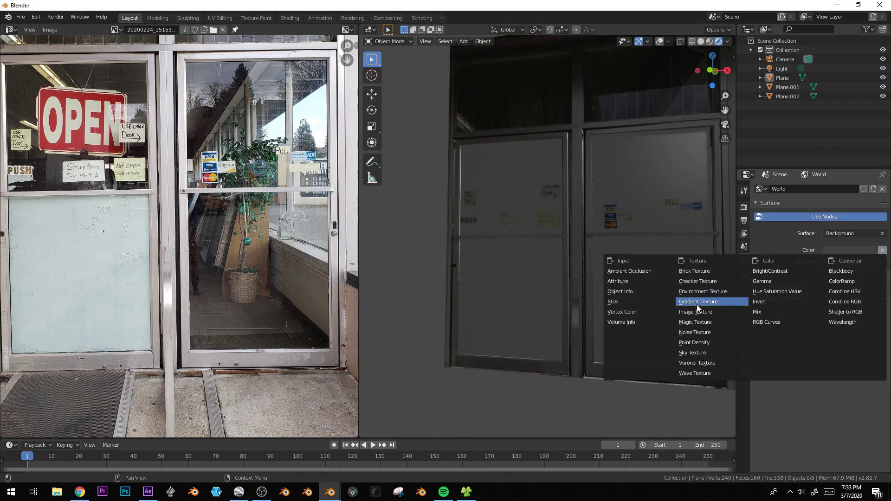
{"action": "left_click", "coordinate": [706, 293]}
{"action": "left_click", "coordinate": [876, 263]}
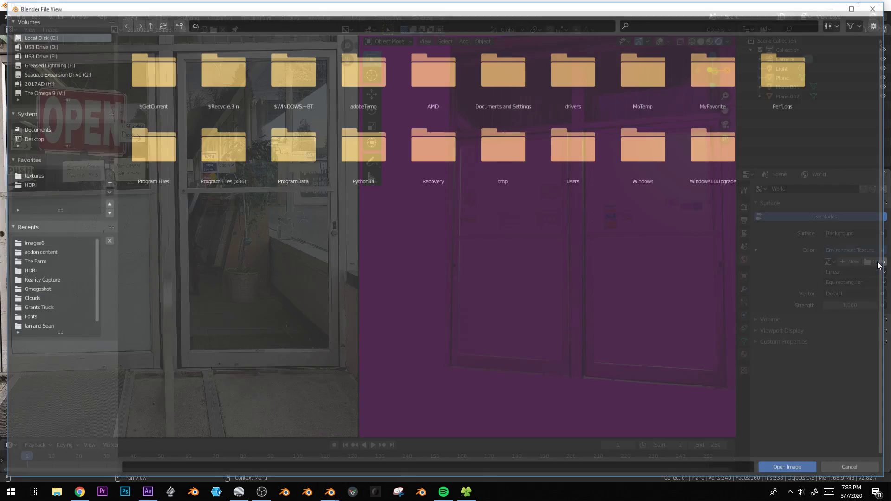
{"action": "left_click", "coordinate": [31, 185]}
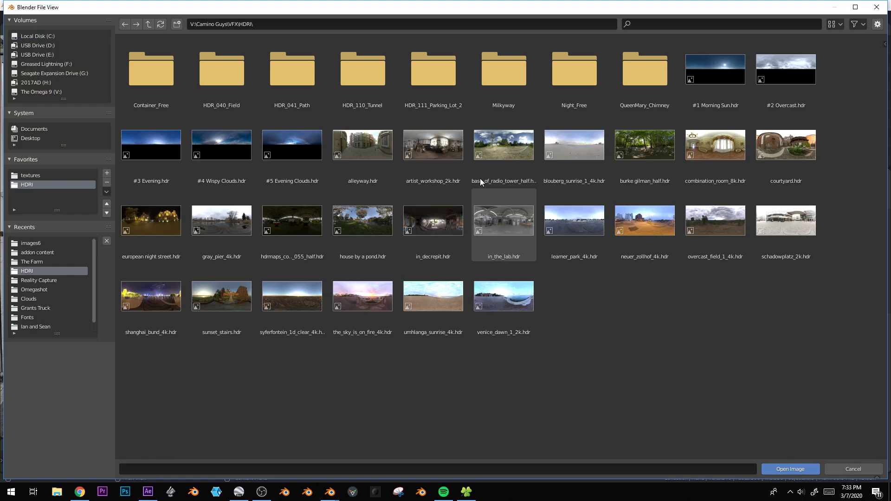
{"action": "double_click", "coordinate": [436, 145]}
{"action": "middle_click_drag", "start_coordinate": [523, 238], "coordinate": [566, 277]}
{"action": "scroll", "coordinate": [566, 274], "scroll_direction": "up", "scroll_amount": 4}
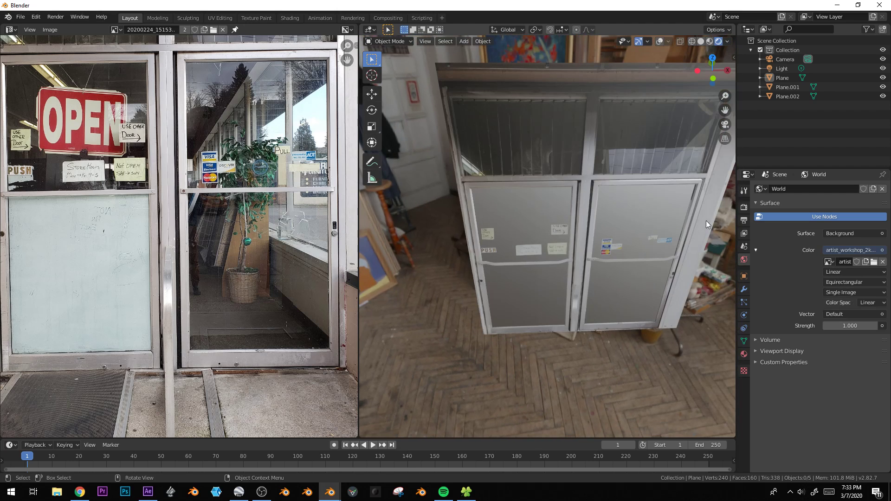
- Enable Ambient Occlusion, Screen Space Reflections and Motion Blur in the Eevee render settings
{"action": "left_click", "coordinate": [744, 207]}
{"action": "left_click", "coordinate": [764, 251]}
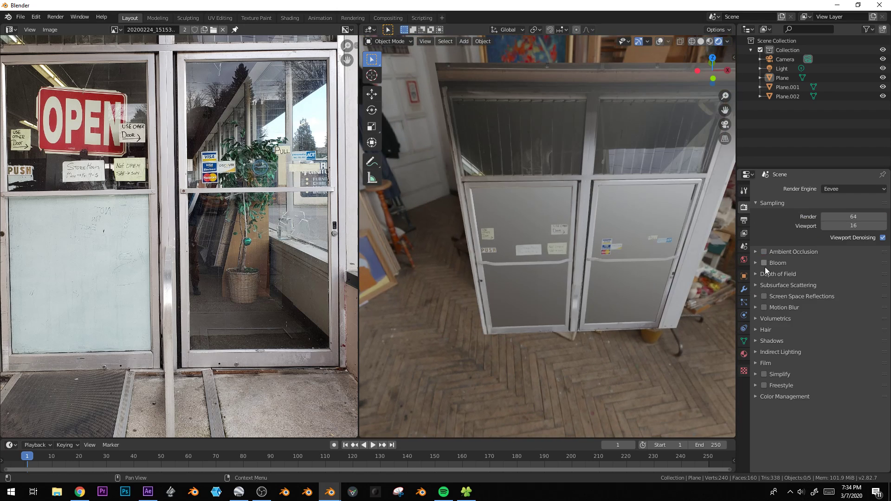
{"action": "left_click", "coordinate": [759, 262]}
{"action": "left_click", "coordinate": [757, 262]}
{"action": "left_click", "coordinate": [764, 297]}
{"action": "left_click", "coordinate": [764, 307]}
- Show the storefront's glass material in the shader editor and set the Glossy BSDF roughness to 0
{"action": "middle_click_drag", "start_coordinate": [579, 282], "coordinate": [601, 226]}
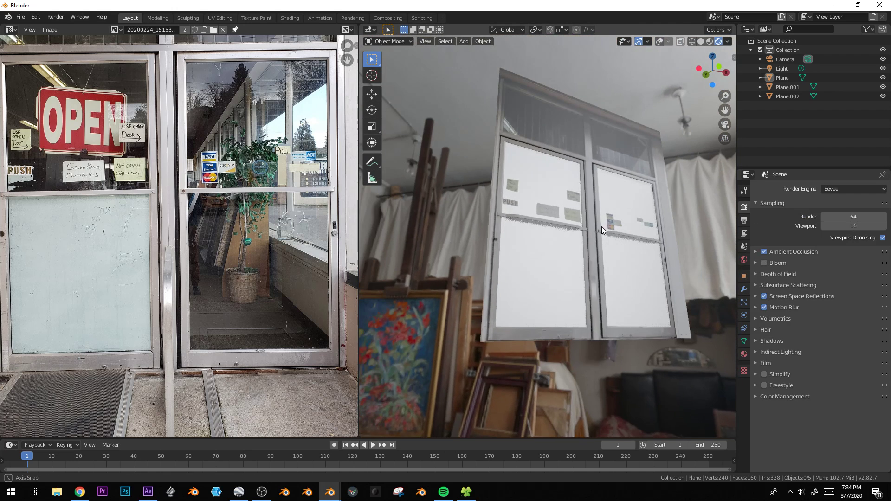
{"action": "left_click", "coordinate": [628, 198]}
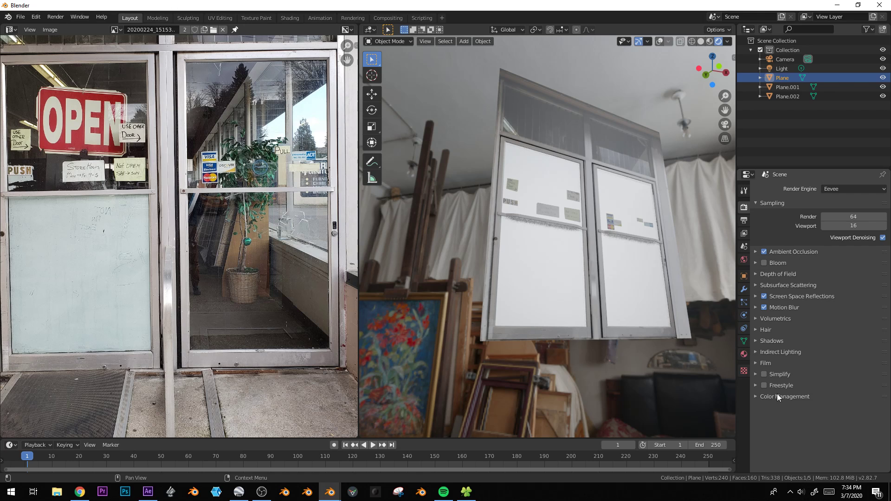
{"action": "left_click", "coordinate": [744, 352]}
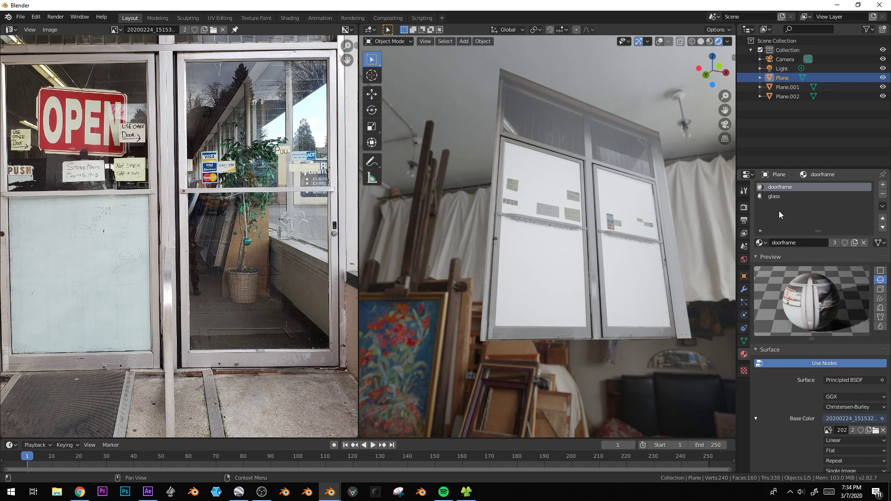
{"action": "left_click", "coordinate": [782, 196]}
{"action": "key", "text": "shift+F2"}
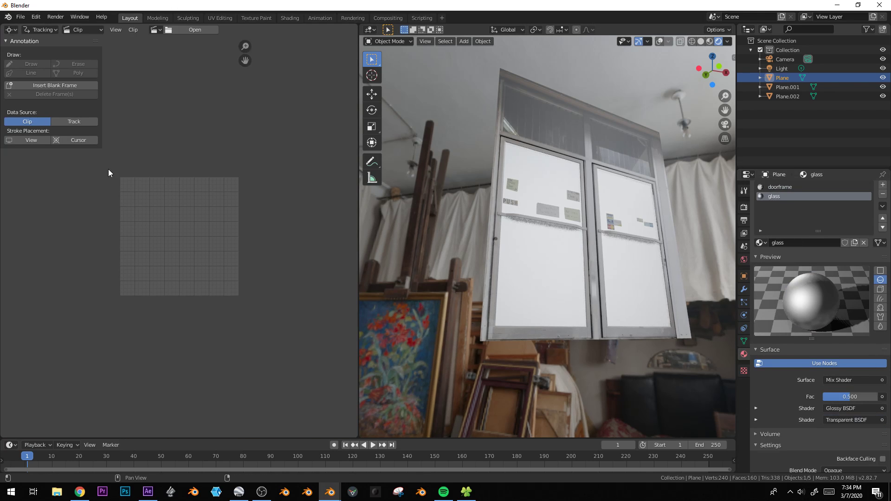
{"action": "key", "text": "shift+F3"}
{"action": "key", "text": "Home"}
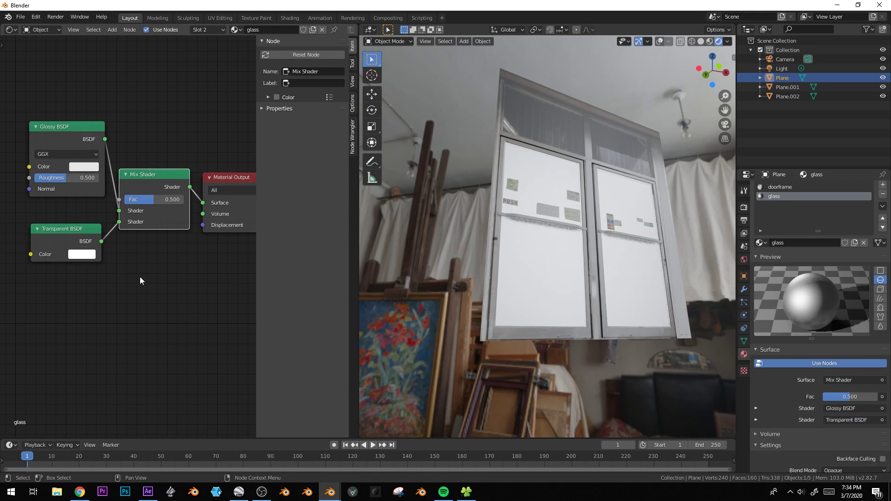
{"action": "left_click_drag", "start_coordinate": [73, 181], "coordinate": [46, 181]}
- Set the glass material's blend mode to Alpha Blend
{"action": "middle_click_drag", "start_coordinate": [430, 234], "coordinate": [597, 281]}
{"action": "scroll", "coordinate": [812, 357], "scroll_direction": "down", "scroll_amount": 5}
{"action": "left_click", "coordinate": [846, 373]}
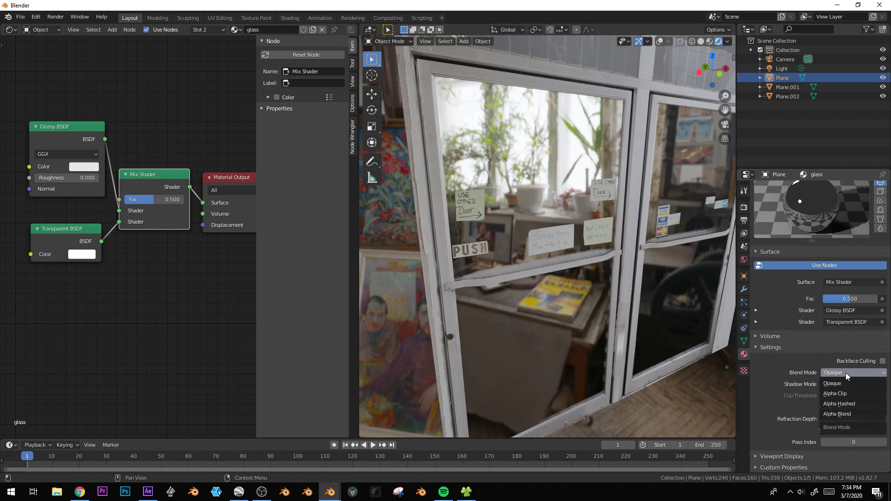
{"action": "left_click", "coordinate": [852, 414]}
{"action": "middle_click_drag", "start_coordinate": [659, 303], "coordinate": [511, 263]}
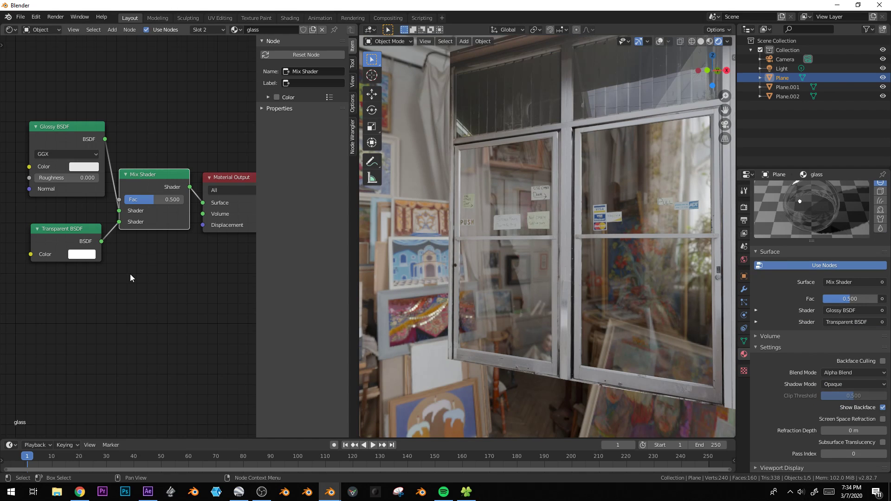
- Move the Glossy BSDF and Transparent BSDF nodes farther away from the Mix Shader
{"action": "scroll", "coordinate": [131, 275], "scroll_direction": "up", "scroll_amount": 2}
{"action": "left_click", "coordinate": [77, 124]}
{"action": "left_click", "coordinate": [53, 235], "text": "shift"}
{"action": "key", "text": "g"}
{"action": "left_click", "coordinate": [122, 143]}
- Turn the viewport overlays back on and move the paper signs object slightly along Y relative to the glass
{"action": "middle_click_drag", "start_coordinate": [458, 251], "coordinate": [559, 289]}
{"action": "scroll", "coordinate": [574, 244], "scroll_direction": "up", "scroll_amount": 6}
{"action": "left_click", "coordinate": [626, 277]}
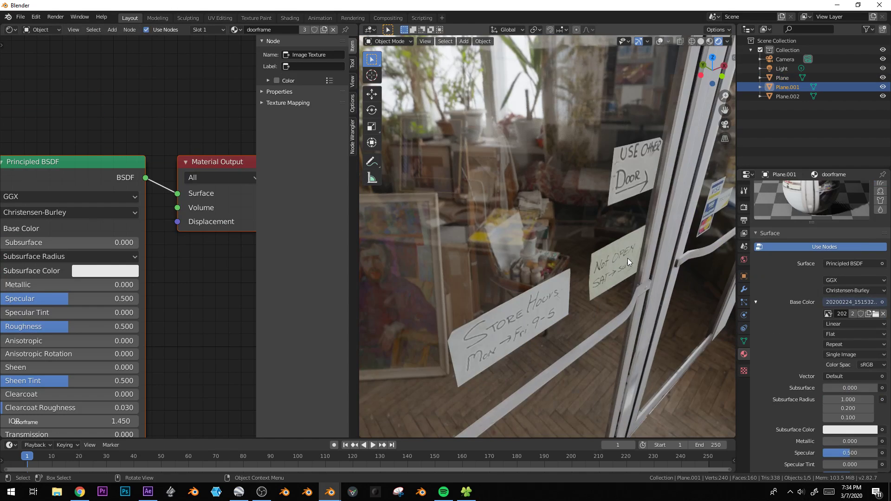
{"action": "left_click", "coordinate": [620, 263]}
{"action": "scroll", "coordinate": [620, 264], "scroll_direction": "down", "scroll_amount": 5}
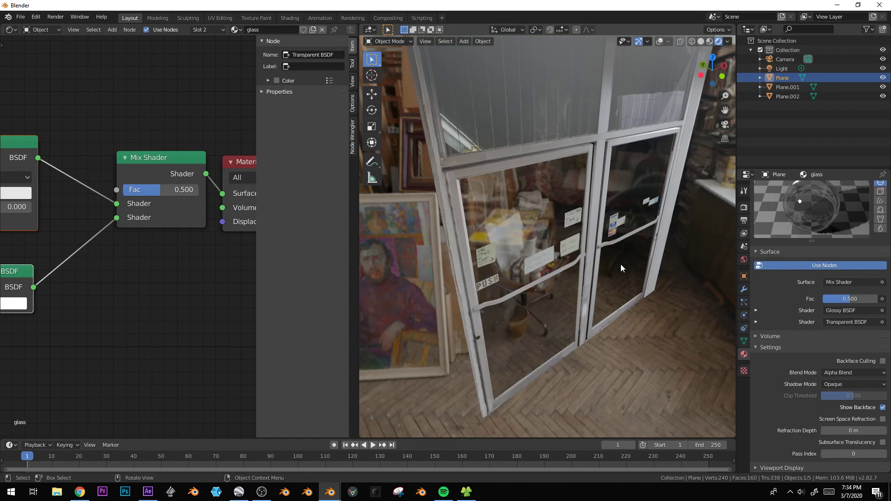
{"action": "middle_click_drag", "start_coordinate": [609, 271], "coordinate": [628, 134]}
{"action": "left_click", "coordinate": [661, 41]}
{"action": "left_click", "coordinate": [583, 238]}
{"action": "scroll", "coordinate": [584, 238], "scroll_direction": "up", "scroll_amount": 4}
{"action": "key", "text": "g"}
{"action": "key", "text": "y"}
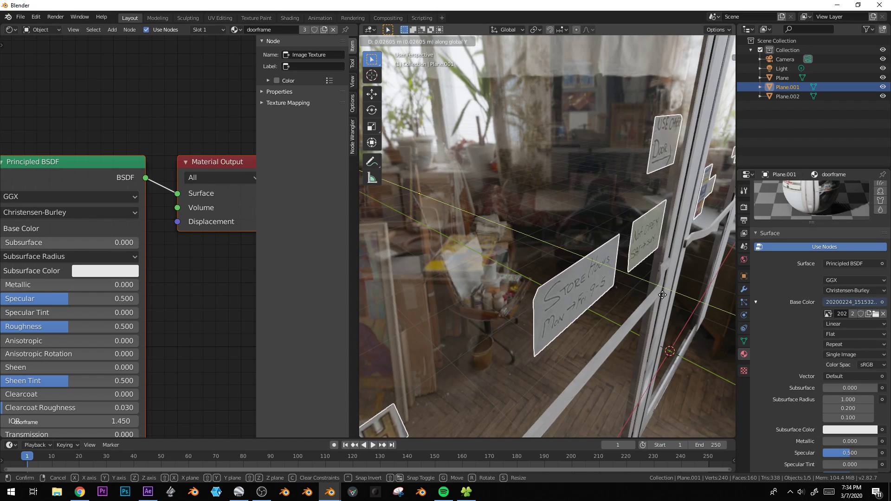
{"action": "left_click", "coordinate": [689, 288]}
- Duplicate the PUSH sign in Edit Mode and place the copy along X and Z just below the right door's crossbar
{"action": "middle_click_drag", "start_coordinate": [689, 288], "coordinate": [425, 289]}
{"action": "key", "text": "alt+a"}
{"action": "scroll", "coordinate": [597, 289], "scroll_direction": "up", "scroll_amount": 3}
{"action": "key", "text": "Tab"}
{"action": "left_click", "coordinate": [428, 289]}
{"action": "key", "text": "ctrl+l"}
{"action": "middle_click_drag", "start_coordinate": [680, 223], "coordinate": [639, 201]}
{"action": "scroll", "coordinate": [639, 200], "scroll_direction": "up", "scroll_amount": 3}
{"action": "scroll", "coordinate": [639, 200], "scroll_direction": "down", "scroll_amount": 5}
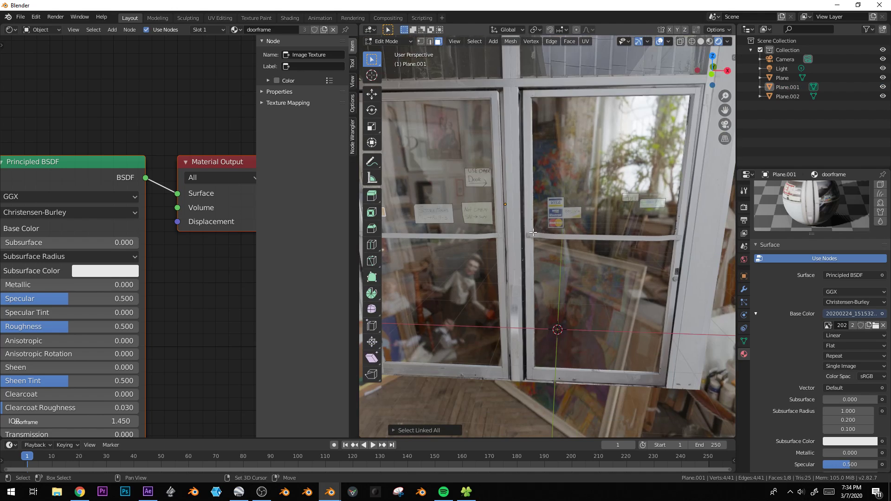
{"action": "key", "text": "shift+d"}
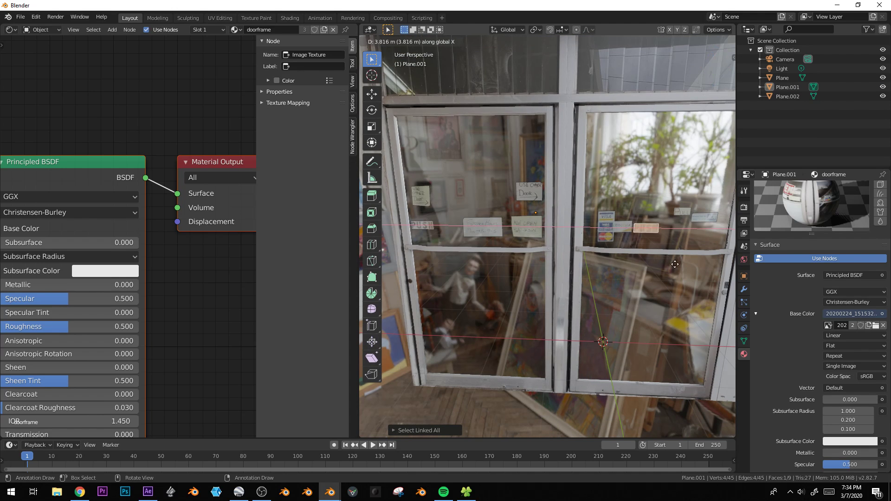
{"action": "key", "text": "x"}
{"action": "left_click", "coordinate": [671, 314]}
{"action": "key", "text": "g"}
{"action": "key", "text": "z"}
{"action": "left_click", "coordinate": [676, 266]}
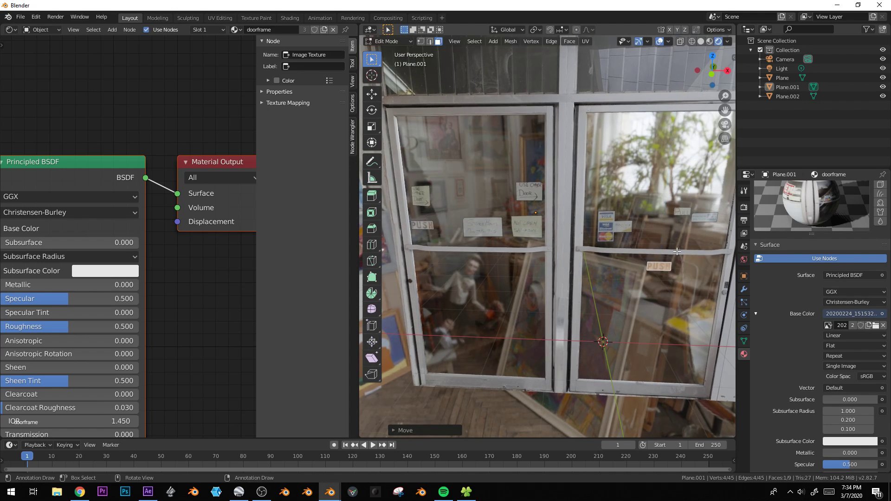
- Duplicate the small PULL sticker from the right door, place the copy near the top of the left door's glass, and leave Edit Mode
{"action": "left_click", "coordinate": [681, 236]}
{"action": "key", "text": "l"}
{"action": "key", "text": "shift+d"}
{"action": "key", "text": "x"}
{"action": "left_click", "coordinate": [480, 240]}
{"action": "key", "text": "g"}
{"action": "key", "text": "z"}
{"action": "left_click", "coordinate": [498, 168]}
{"action": "key", "text": "Tab"}
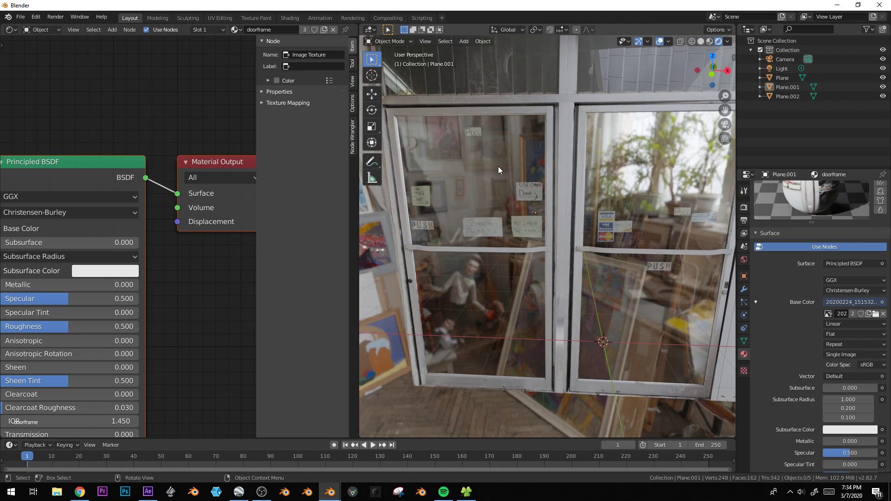
- Select the storefront's two upper window panels in Edit Mode and extrude them inward
{"action": "key", "text": "alt"}
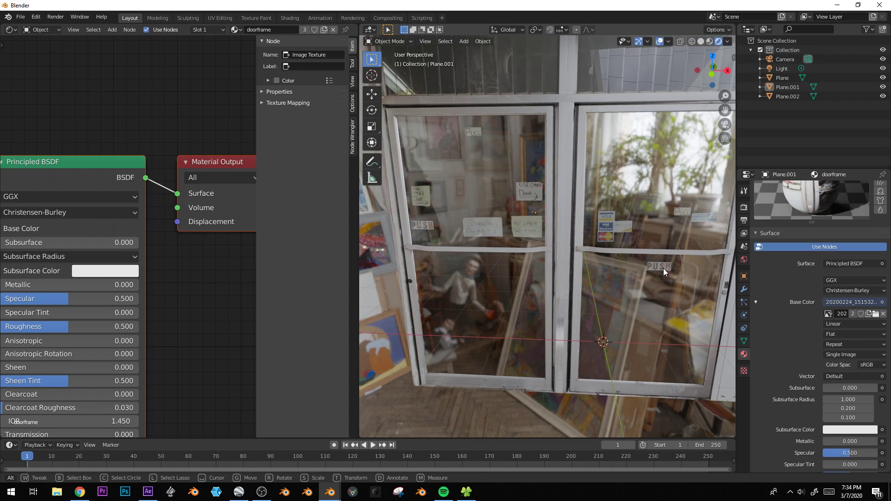
{"action": "middle_click_drag", "start_coordinate": [574, 217], "coordinate": [648, 178]}
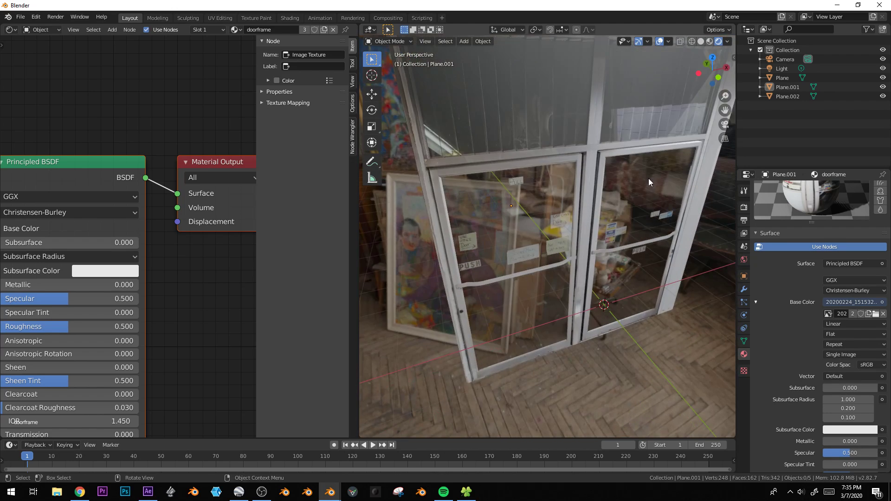
{"action": "left_click", "coordinate": [647, 178]}
{"action": "key", "text": "KP_1"}
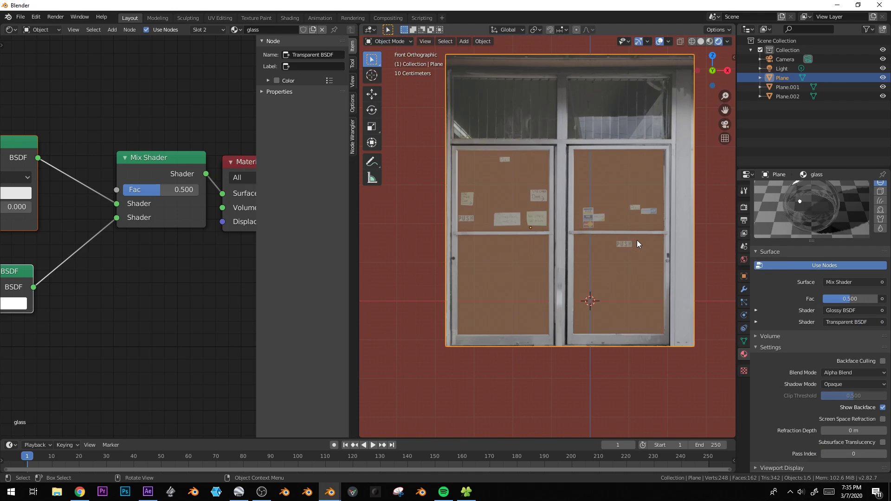
{"action": "scroll", "coordinate": [595, 245], "scroll_direction": "up", "scroll_amount": 4}
{"action": "key", "text": "Tab"}
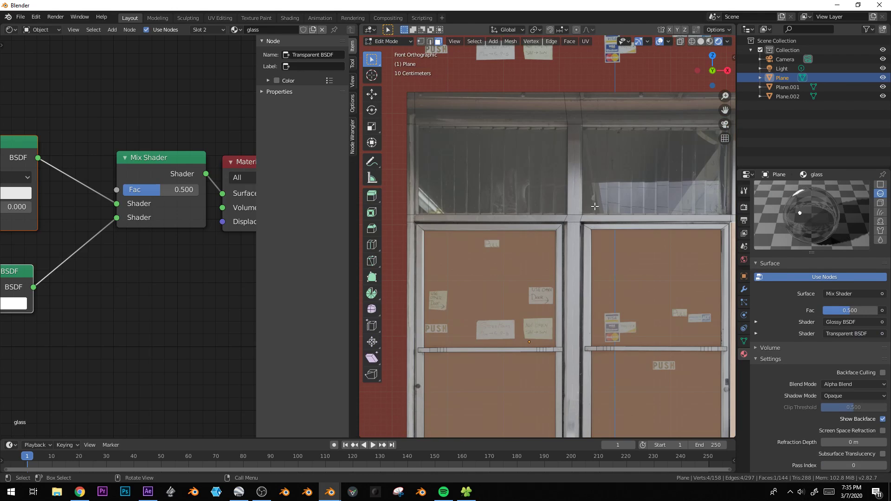
{"action": "left_click", "coordinate": [595, 206]}
{"action": "left_click", "coordinate": [492, 162], "text": "shift"}
{"action": "middle_click_drag", "start_coordinate": [544, 127], "coordinate": [544, 157], "text": "shift"}
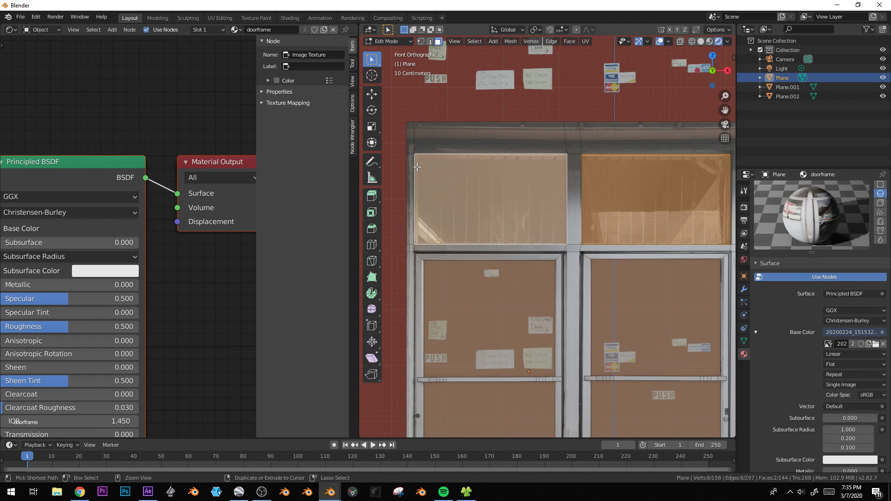
{"action": "middle_click_drag", "start_coordinate": [593, 205], "coordinate": [547, 243]}
{"action": "key", "text": "e"}
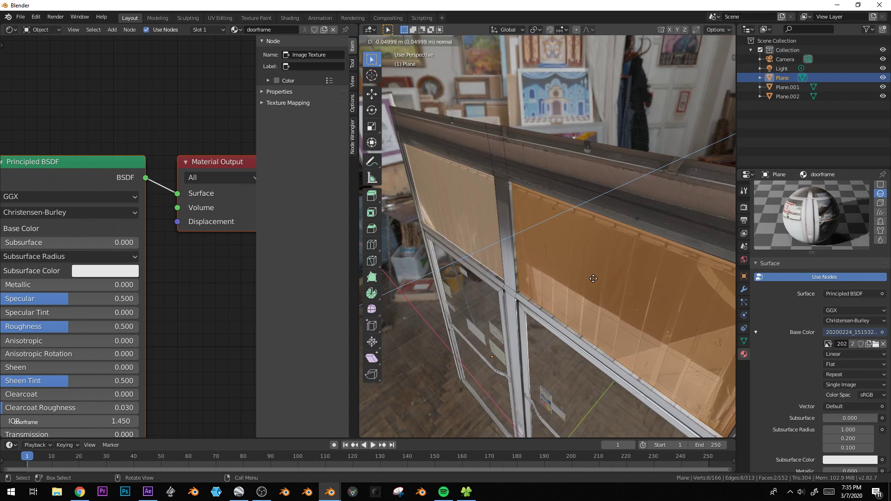
{"action": "left_click", "coordinate": [611, 268]}
{"action": "middle_click_drag", "start_coordinate": [611, 268], "coordinate": [627, 213]}
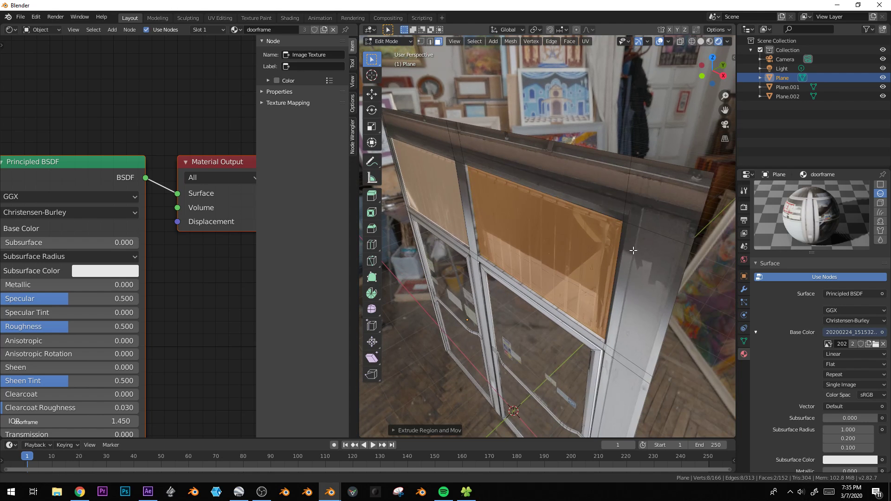
- Add a horizontal loop cut across the header above the upper windows and undo the extra cut made after it
{"action": "key", "text": "ctrl+r"}
{"action": "left_click", "coordinate": [628, 214]}
{"action": "left_click", "coordinate": [627, 219]}
{"action": "key", "text": "3"}
{"action": "key", "text": "ctrl+r"}
{"action": "left_click", "coordinate": [686, 216]}
{"action": "left_click", "coordinate": [687, 215]}
{"action": "key", "text": "ctrl+z"}
- Add further horizontal loop cuts along the storefront's header, one below the moulding and one near its upper edge
{"action": "middle_click_drag", "start_coordinate": [695, 213], "coordinate": [569, 180]}
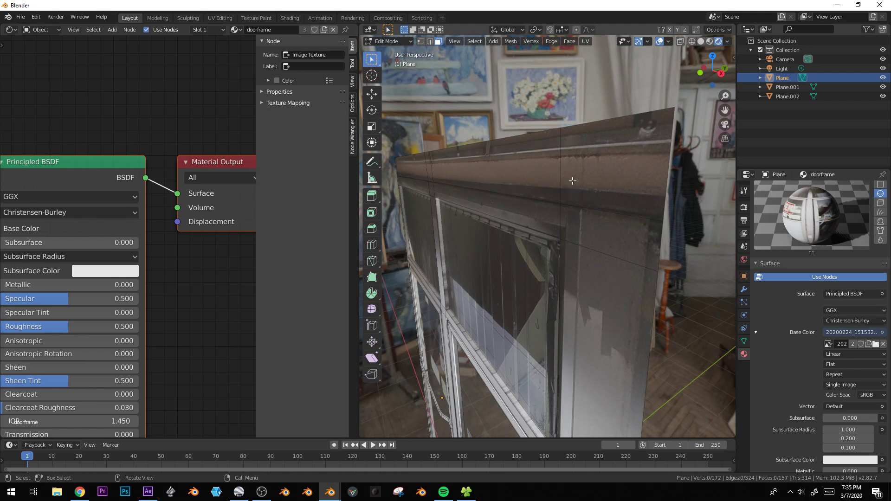
{"action": "key", "text": "ctrl+r"}
{"action": "left_click", "coordinate": [562, 186]}
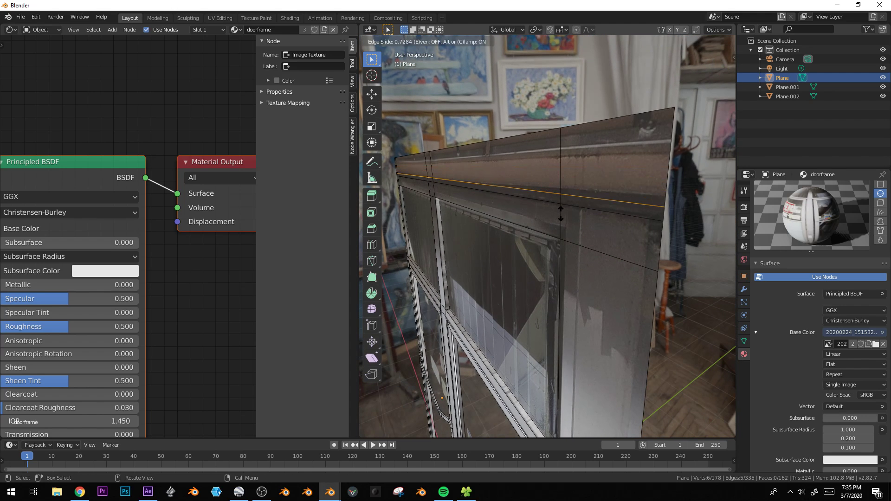
{"action": "left_click", "coordinate": [563, 155]}
{"action": "key", "text": "ctrl+r"}
{"action": "left_click", "coordinate": [566, 147]}
{"action": "left_click", "coordinate": [559, 147]}
- Select the strip of faces along the very top of the header and offset it outward from the storefront
{"action": "key", "text": "3"}
{"action": "left_click", "coordinate": [532, 144]}
{"action": "left_click", "coordinate": [571, 144], "text": "shift"}
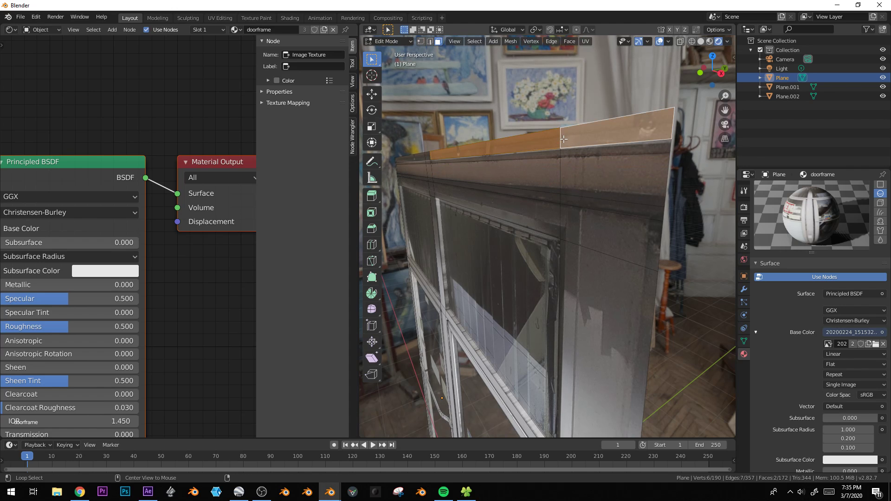
{"action": "key", "text": "g"}
{"action": "key", "text": "z"}
{"action": "left_click", "coordinate": [598, 152]}
- Bevel the edge loop at the base of the offset top strip with several segments to form a curved moulding
{"action": "middle_click_drag", "start_coordinate": [598, 152], "coordinate": [642, 158]}
{"action": "key", "text": "2"}
{"action": "left_click", "coordinate": [515, 88], "text": "alt"}
{"action": "key", "text": "ctrl+b"}
{"action": "left_click", "coordinate": [648, 157]}
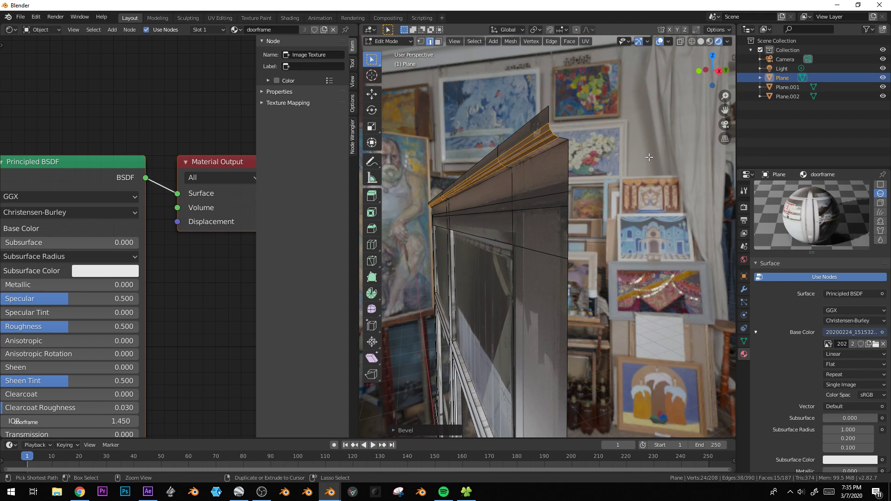
- Grow the selection to the whole top moulding and move it outward along Y to form an overhanging cornice
{"action": "key", "text": "ctrl+KP_Add"}
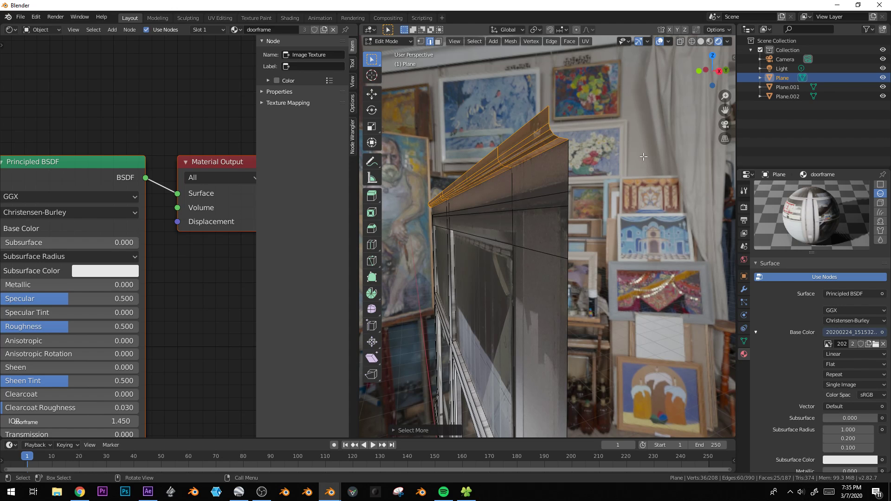
{"action": "key", "text": "alt+s"}
{"action": "right_click", "coordinate": [643, 157]}
{"action": "mouse_move", "coordinate": [590, 170]}
{"action": "middle_mouse_down"}
{"action": "mouse_move", "coordinate": [599, 172]}
{"action": "mouse_move", "coordinate": [590, 169]}
{"action": "middle_mouse_up"}
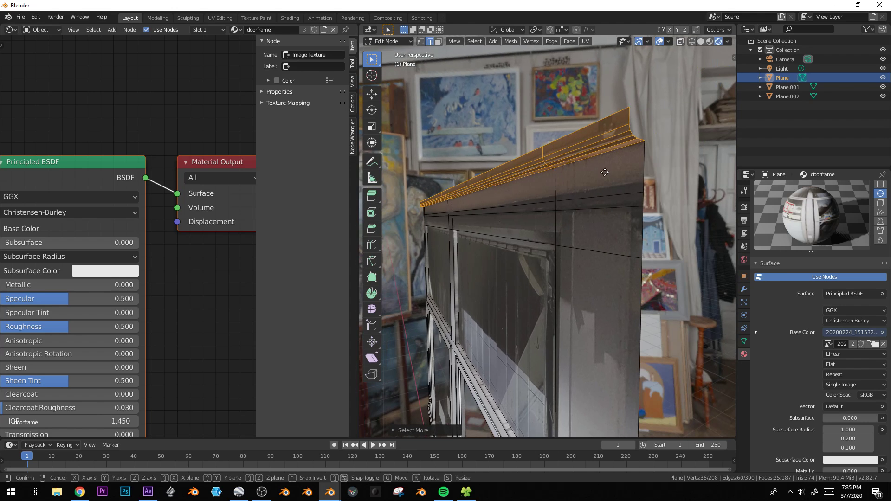
{"action": "key", "text": "g"}
{"action": "key", "text": "y"}
{"action": "left_click", "coordinate": [577, 174]}
- Bevel the edge loop where the cornice's underside meets the door frame
{"action": "double_click", "coordinate": [581, 199]}
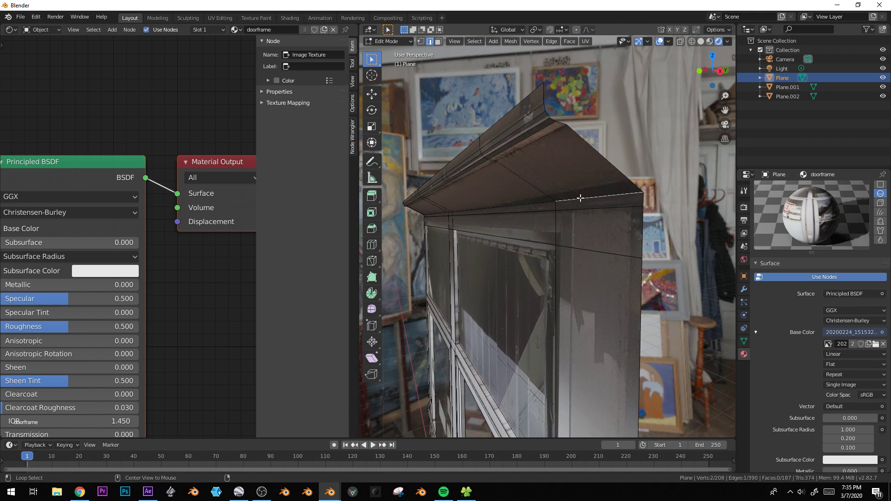
{"action": "key", "text": "Tab"}
{"action": "middle_click_drag", "start_coordinate": [680, 210], "coordinate": [617, 197]}
{"action": "key", "text": "alt+a"}
{"action": "scroll", "coordinate": [619, 242], "scroll_direction": "up", "scroll_amount": 4}
{"action": "key", "text": "Tab"}
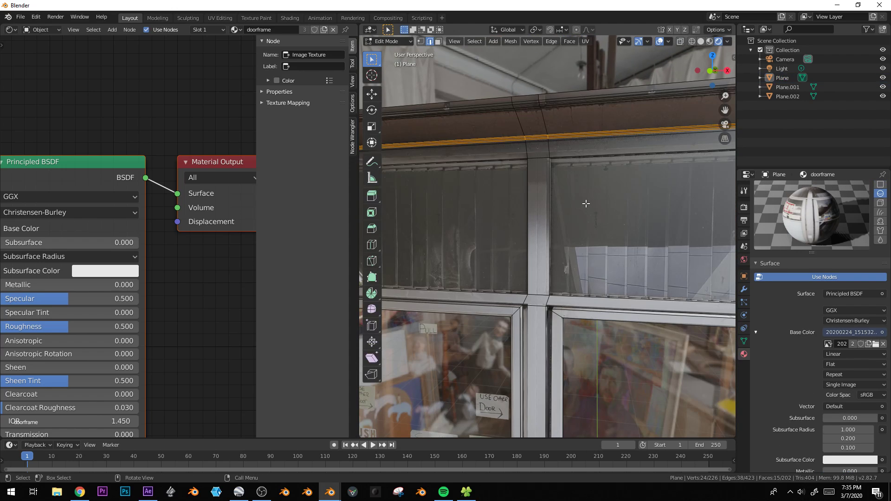
- Select the faces of the two upper window panels and move them along Y
{"action": "key", "text": "alt+a"}
{"action": "key", "text": "3"}
{"action": "left_click", "coordinate": [479, 230]}
{"action": "left_click", "coordinate": [580, 228], "text": "shift"}
{"action": "scroll", "coordinate": [590, 228], "scroll_direction": "down", "scroll_amount": 3}
{"action": "middle_click_drag", "start_coordinate": [598, 228], "coordinate": [636, 234]}
{"action": "key", "text": "p"}
{"action": "key", "text": "Escape"}
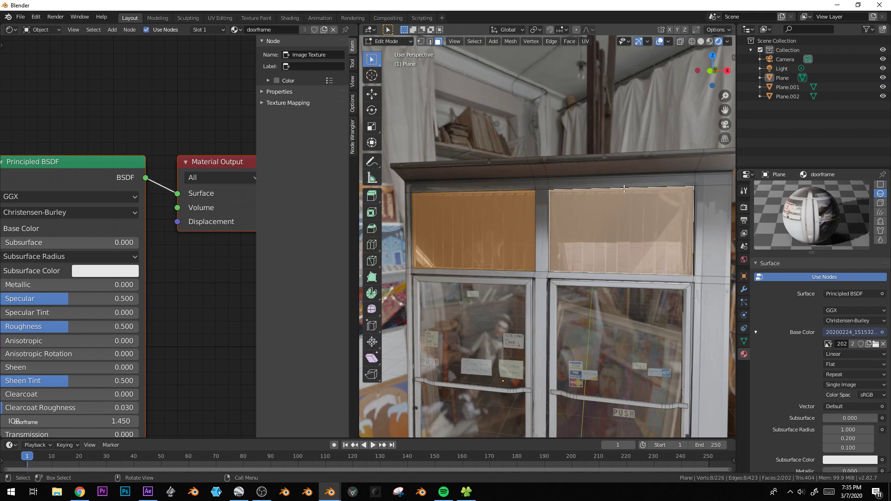
{"action": "middle_click_drag", "start_coordinate": [590, 226], "coordinate": [619, 229]}
{"action": "key", "text": "g"}
{"action": "key", "text": "y"}
{"action": "left_click", "coordinate": [625, 228]}
- Duplicate the two upper window panels and offset the copies about 0.09 m forward along negative Y
{"action": "key", "text": "shift+d"}
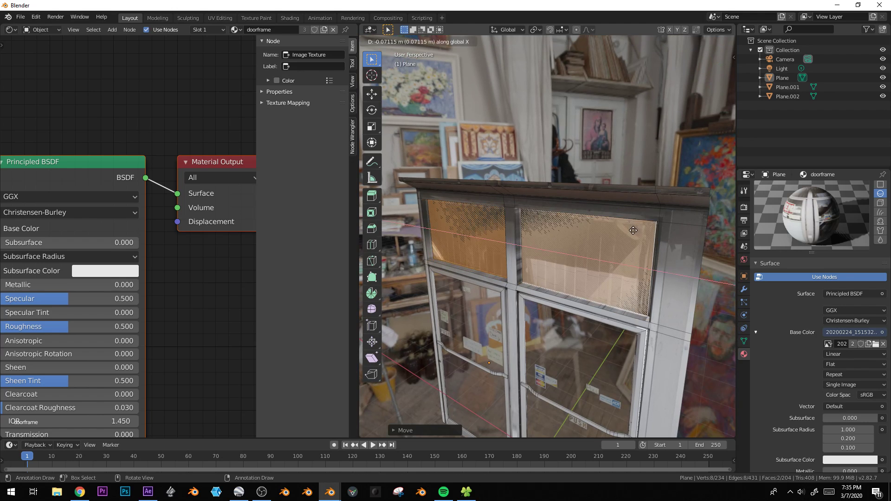
{"action": "key", "text": "y"}
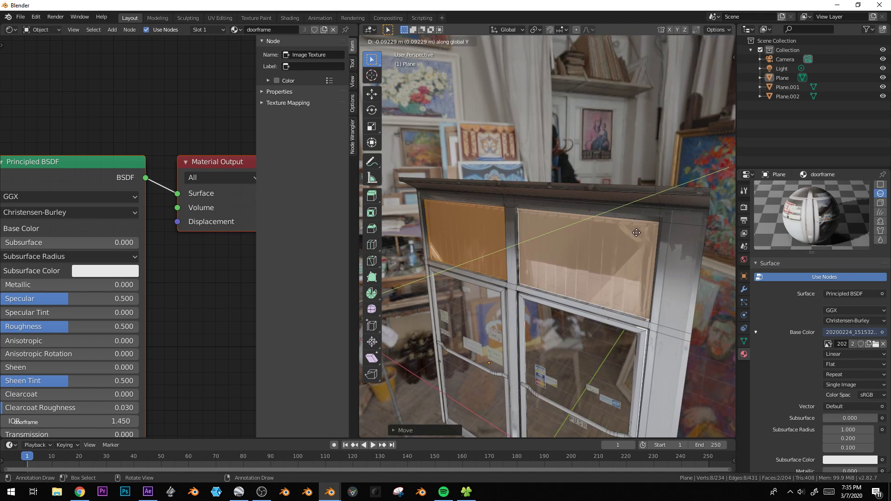
{"action": "left_click", "coordinate": [635, 233]}
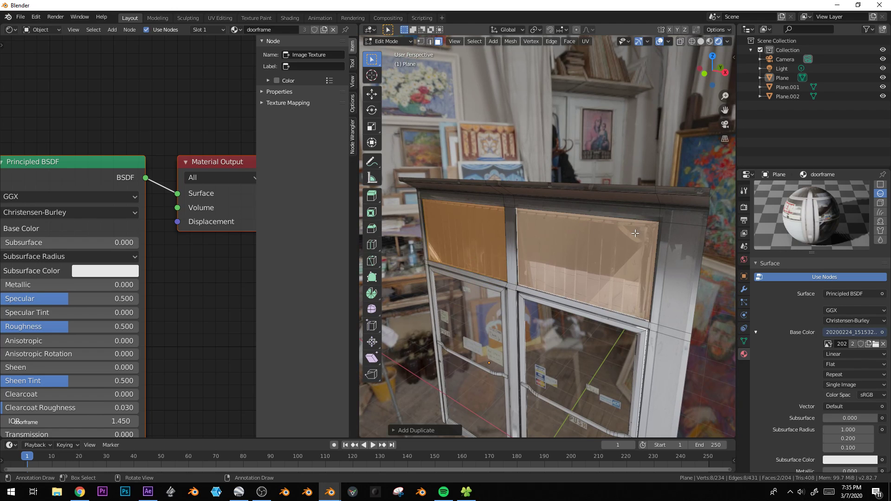
- Hide all other storefront geometry so only the duplicated window panels remain, and show them in front view
{"action": "key", "text": "ctrl+i"}
{"action": "key", "text": "h"}
{"action": "left_click", "coordinate": [588, 235]}
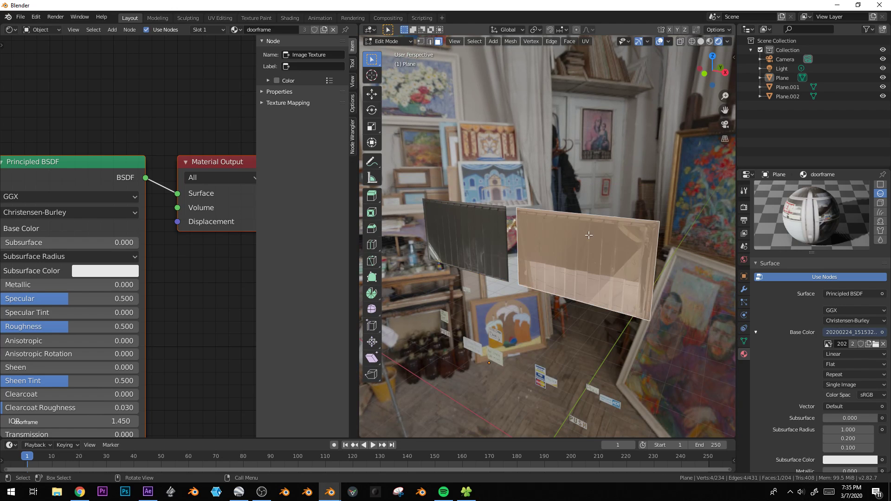
{"action": "left_click", "coordinate": [461, 244], "text": "shift"}
{"action": "key", "text": "KP_1"}
- Try a vertical loop cut near the outer side of the right-hand window panel in front view
{"action": "scroll", "coordinate": [603, 248], "scroll_direction": "up", "scroll_amount": 5}
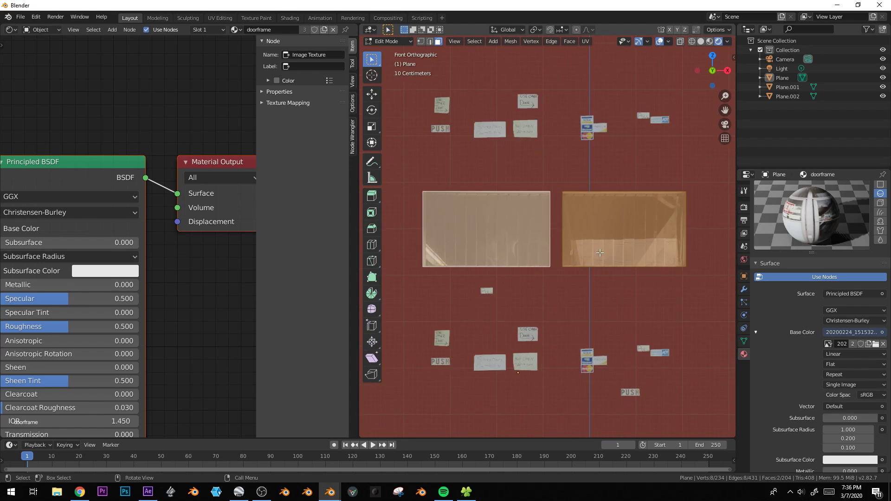
{"action": "middle_click_drag", "start_coordinate": [609, 248], "coordinate": [482, 270], "text": "shift"}
{"action": "scroll", "coordinate": [491, 269], "scroll_direction": "up", "scroll_amount": 1}
{"action": "key", "text": "alt+a"}
{"action": "middle_click_drag", "start_coordinate": [672, 241], "coordinate": [633, 238], "text": "shift"}
{"action": "key", "text": "ctrl+r"}
{"action": "left_click", "coordinate": [647, 153]}
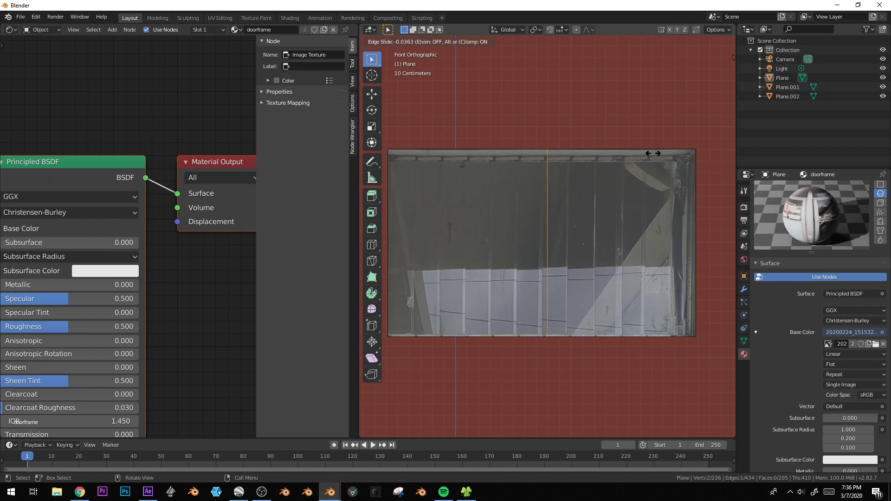
{"action": "left_click", "coordinate": [407, 153]}
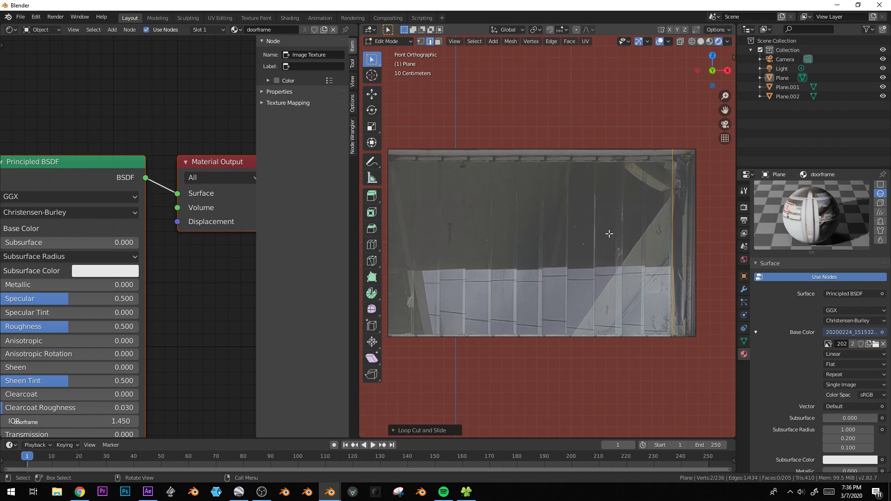
- Try further vertical loop cuts across the right-hand window panel, sliding each into place along the curtain folds
{"action": "scroll", "coordinate": [608, 233], "scroll_direction": "down", "scroll_amount": 1}
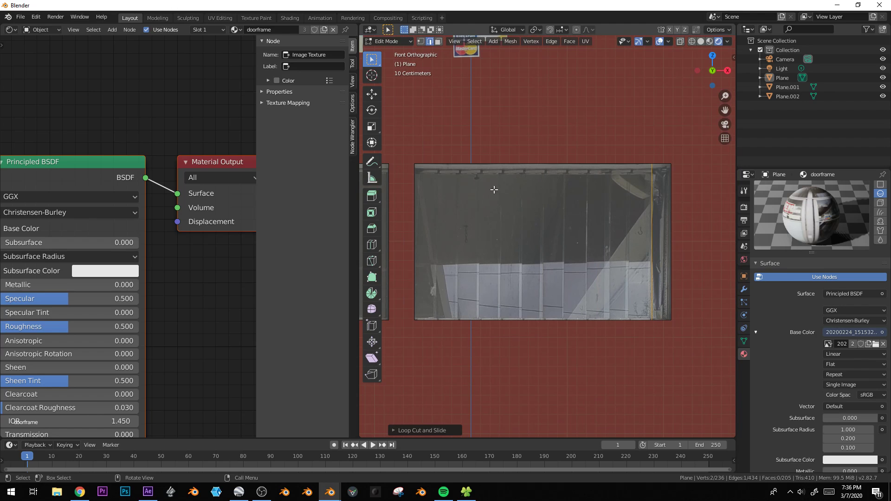
{"action": "key", "text": "ctrl+r"}
{"action": "left_click", "coordinate": [607, 185]}
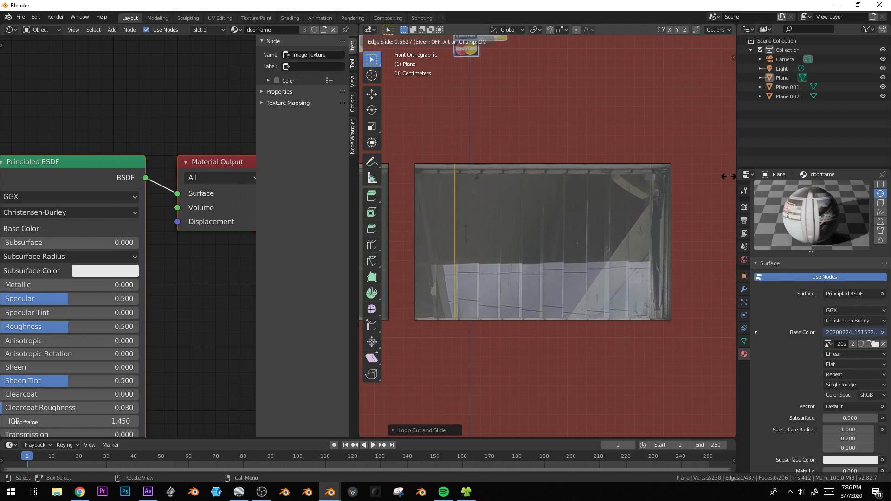
{"action": "left_click", "coordinate": [694, 177]}
{"action": "key", "text": "ctrl+r"}
{"action": "left_click", "coordinate": [629, 173]}
{"action": "left_click", "coordinate": [707, 169]}
{"action": "key", "text": "ctrl+r"}
{"action": "left_click", "coordinate": [661, 164]}
{"action": "left_click", "coordinate": [688, 160]}
{"action": "key", "text": "ctrl+r"}
{"action": "left_click", "coordinate": [557, 165]}
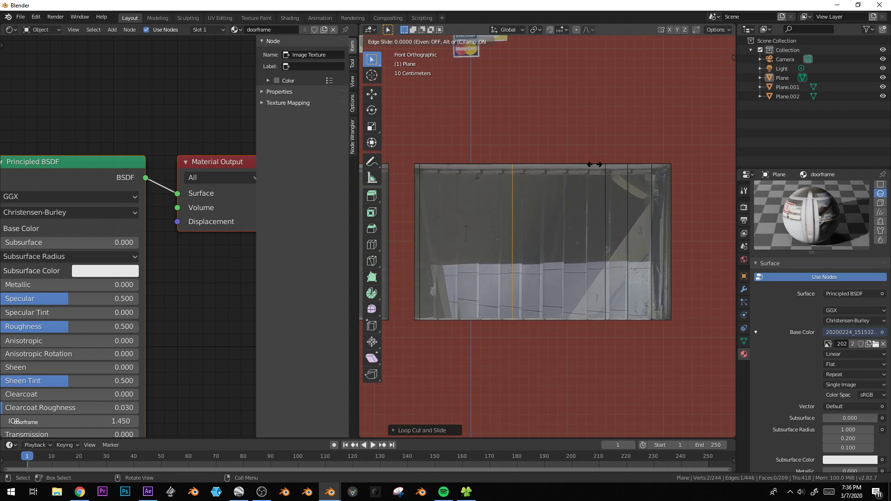
{"action": "left_click", "coordinate": [666, 162]}
- Undo the vertical loop cuts on the right-hand window panel
{"action": "key", "text": "ctrl+z"}
{"action": "key", "text": "ctrl+z"}
{"action": "key", "text": "ctrl+z"}
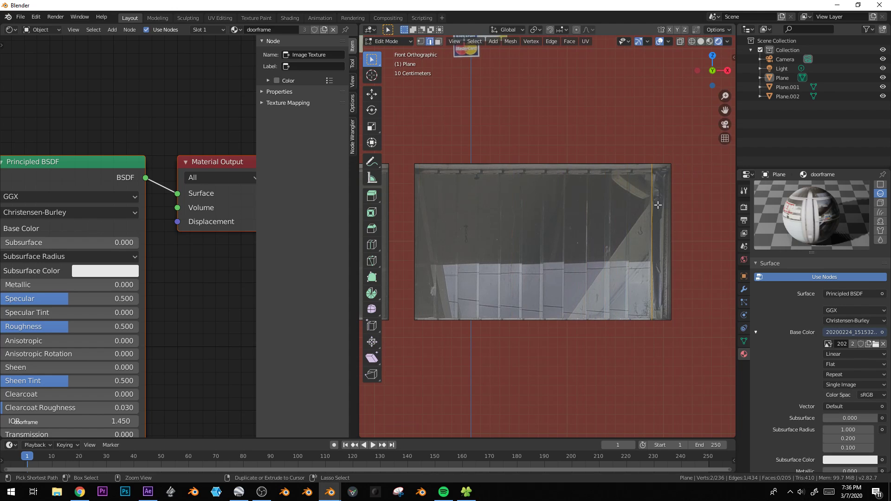
- Add a horizontal loop cut across the window panels just below the curtain rail
{"action": "key", "text": "ctrl+r"}
{"action": "left_click", "coordinate": [666, 188]}
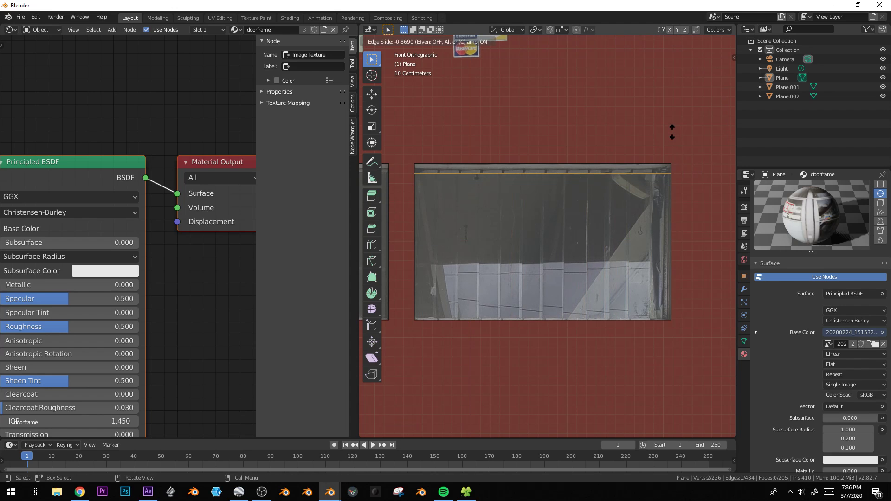
{"action": "left_click", "coordinate": [673, 132]}
- Cut the outline of the L-shaped bracket in the right-hand panel's upper outer corner with the Knife tool
{"action": "scroll", "coordinate": [599, 158], "scroll_direction": "up", "scroll_amount": 2}
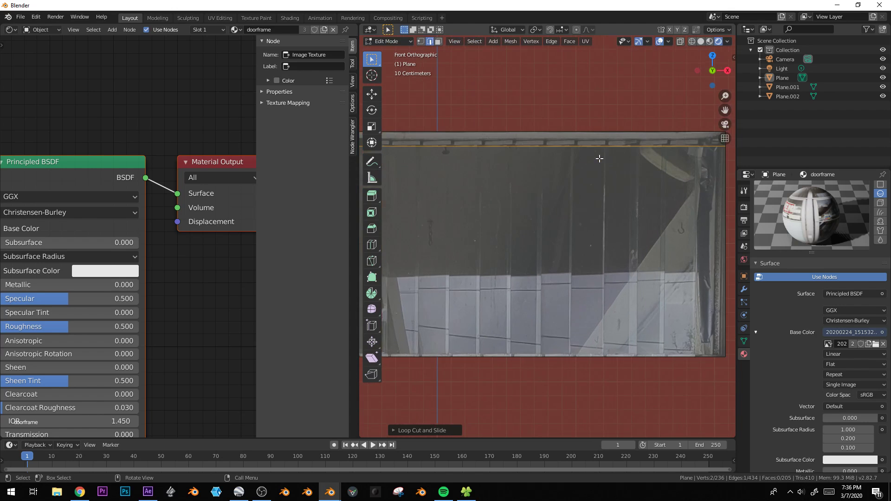
{"action": "scroll", "coordinate": [599, 158], "scroll_direction": "up", "scroll_amount": 2}
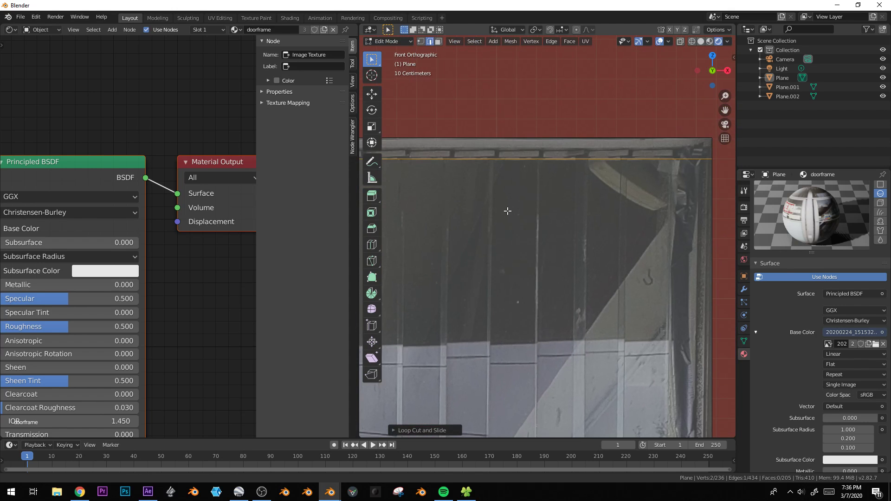
{"action": "key", "text": "k"}
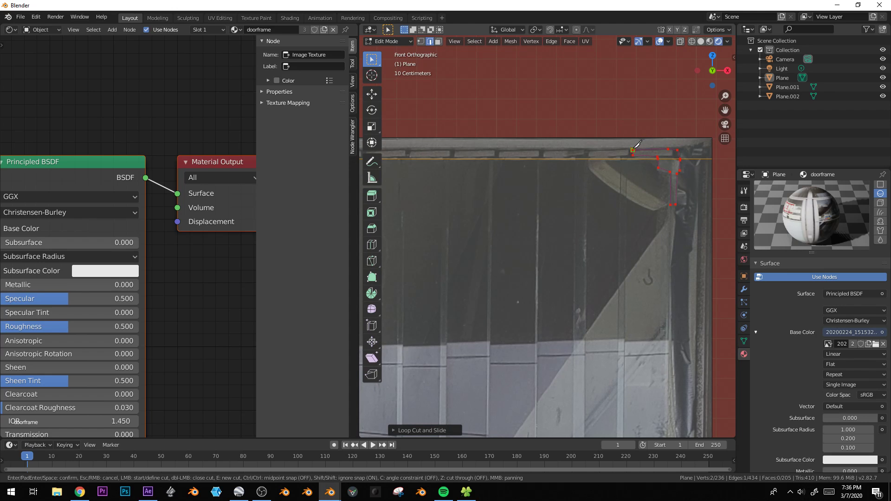
{"action": "key", "text": "Return"}
- Cut the outline of the dark curtain strip along the right-hand panel's outer side with the Knife tool
{"action": "middle_click_drag", "start_coordinate": [662, 421], "coordinate": [633, 329], "text": "shift"}
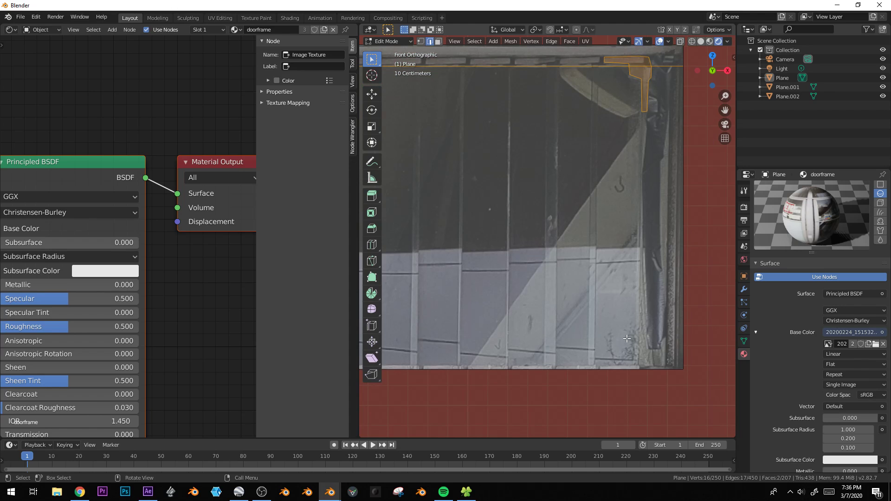
{"action": "key", "text": "k"}
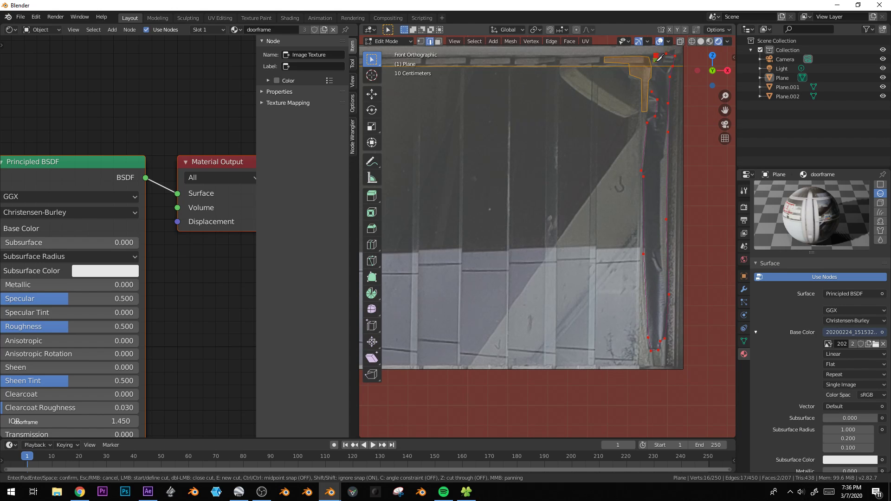
{"action": "key", "text": "Return"}
- Select both faces of the dark curtain strip and separate them into their own object
{"action": "key", "text": "3"}
{"action": "left_click", "coordinate": [666, 90]}
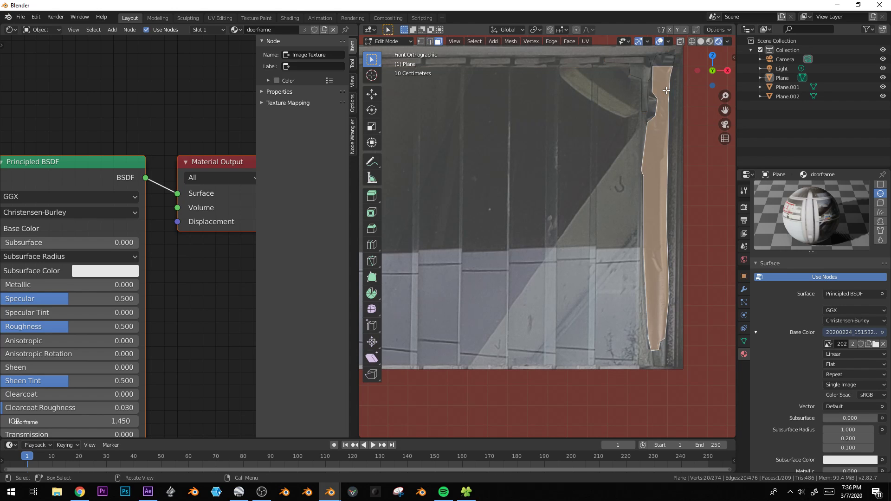
{"action": "left_click", "coordinate": [664, 62], "text": "shift"}
{"action": "key", "text": "o"}
{"action": "key", "text": "p"}
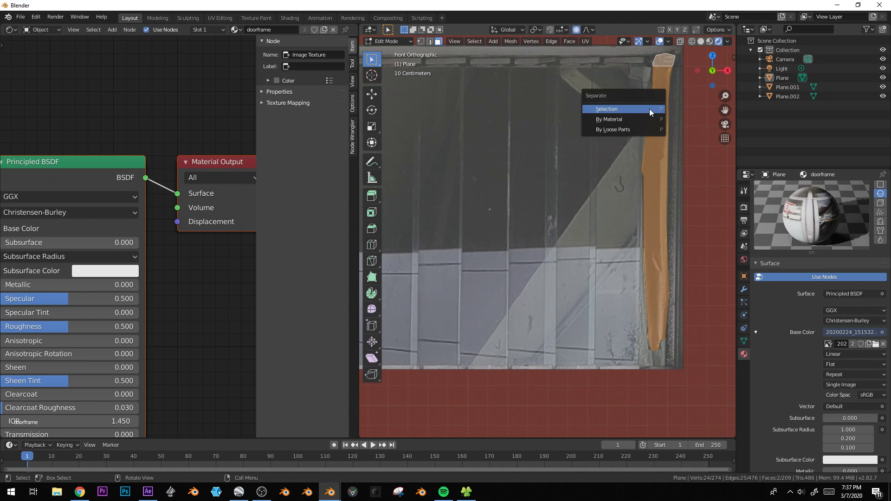
{"action": "left_click", "coordinate": [606, 109]}
- Move the separated curtain strip out to the right of the storefront
{"action": "key", "text": "Tab"}
{"action": "left_click", "coordinate": [653, 141]}
{"action": "key", "text": "g"}
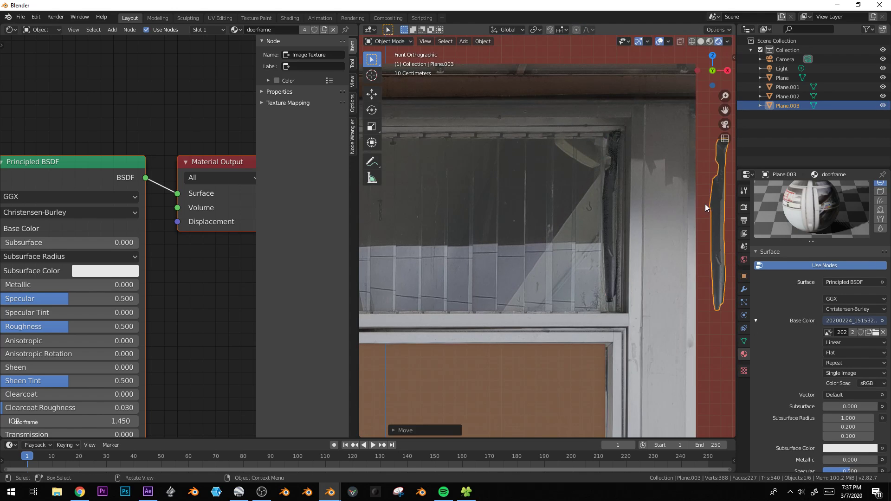
{"action": "left_click", "coordinate": [706, 208]}
{"action": "middle_click_drag", "start_coordinate": [676, 218], "coordinate": [600, 219], "text": "shift"}
{"action": "key", "text": "g"}
{"action": "left_click", "coordinate": [676, 210]}
- In the storefront mesh, cut the outline of the bracket at the right-hand panel's lower outer corner with the Knife tool
{"action": "left_click", "coordinate": [491, 180]}
{"action": "key", "text": "Tab"}
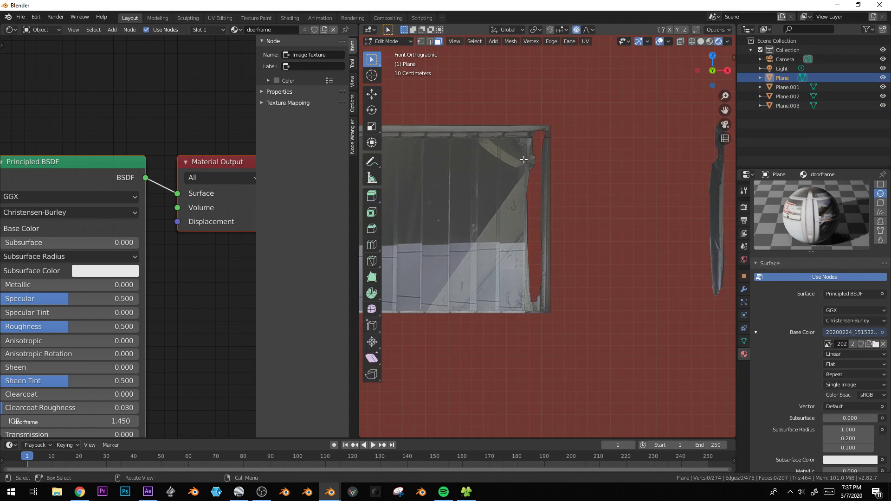
{"action": "left_click", "coordinate": [526, 135], "text": "shift"}
{"action": "scroll", "coordinate": [562, 309], "scroll_direction": "up", "scroll_amount": 2}
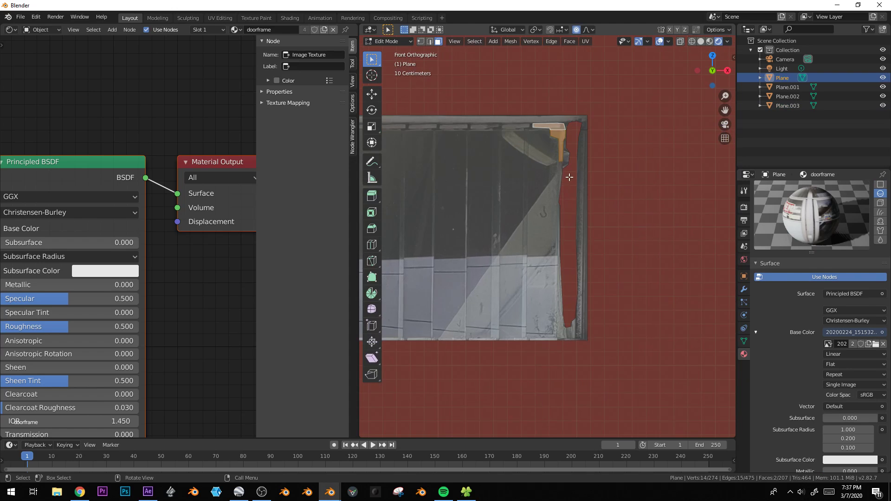
{"action": "key", "text": "k"}
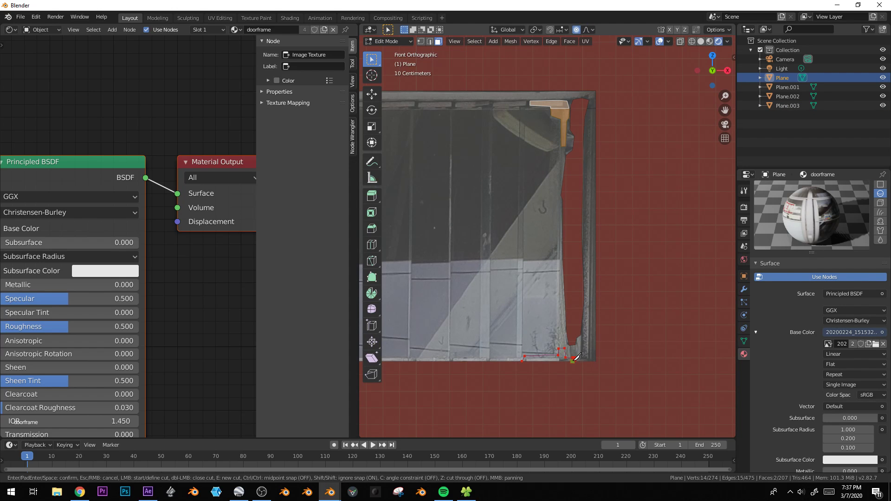
{"action": "key", "text": "Return"}
{"action": "left_click", "coordinate": [556, 358]}
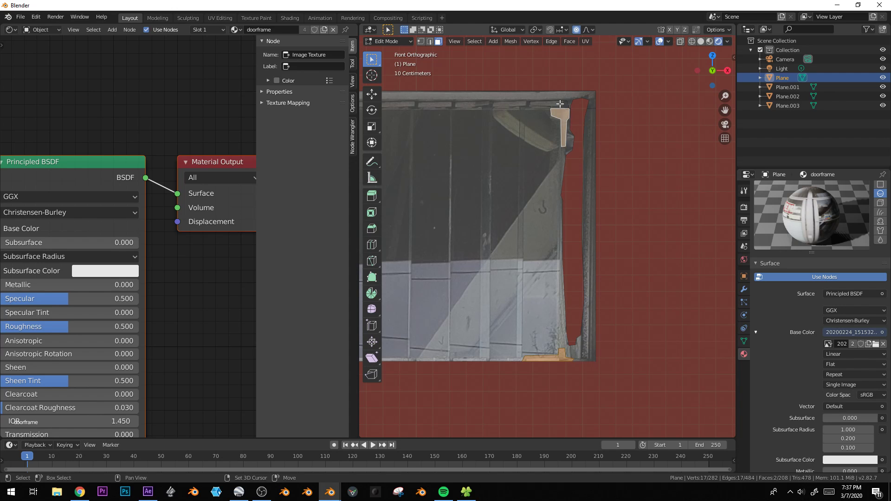
- Delete the faces of both duplicated window panels, keeping only the cut-out bracket faces
{"action": "scroll", "coordinate": [580, 197], "scroll_direction": "down", "scroll_amount": 5}
{"action": "mouse_move", "coordinate": [543, 173]}
{"action": "middle_mouse_down", "text": "shift"}
{"action": "mouse_move", "coordinate": [582, 195]}
{"action": "mouse_move", "coordinate": [577, 213]}
{"action": "middle_mouse_up", "text": "shift"}
{"action": "key", "text": "alt+a"}
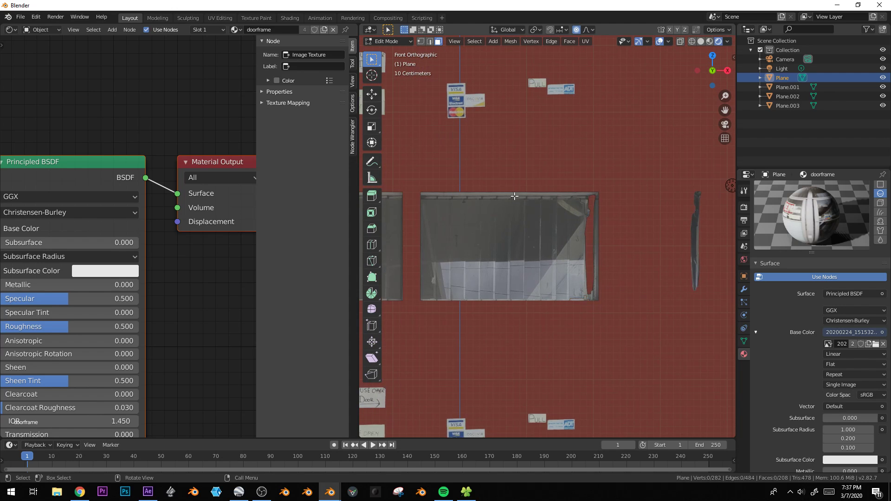
{"action": "key", "text": "c"}
{"action": "left_click_drag", "start_coordinate": [512, 187], "coordinate": [511, 250]}
{"action": "scroll", "coordinate": [474, 255], "scroll_direction": "down", "scroll_amount": 3}
{"action": "middle_click_drag", "start_coordinate": [474, 255], "coordinate": [519, 252], "text": "shift"}
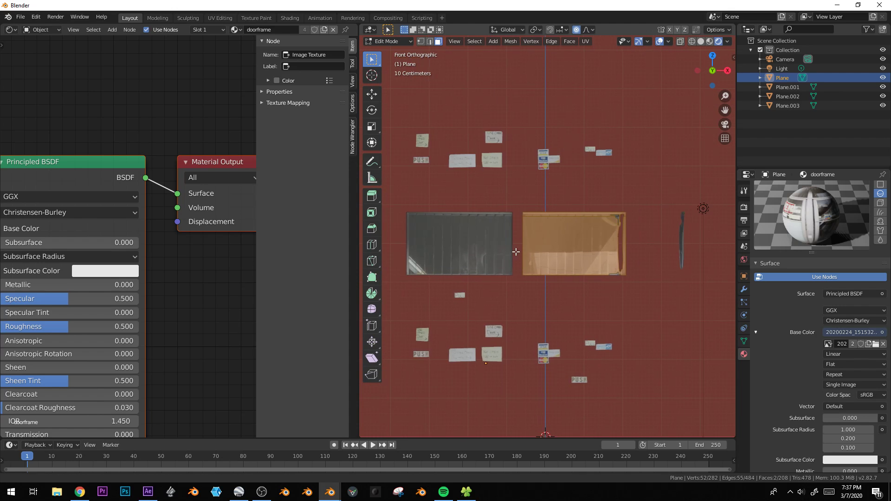
{"action": "key", "text": "c"}
{"action": "left_click", "coordinate": [493, 244]}
{"action": "right_click", "coordinate": [493, 245]}
{"action": "key", "text": "x"}
{"action": "left_click", "coordinate": [493, 245]}
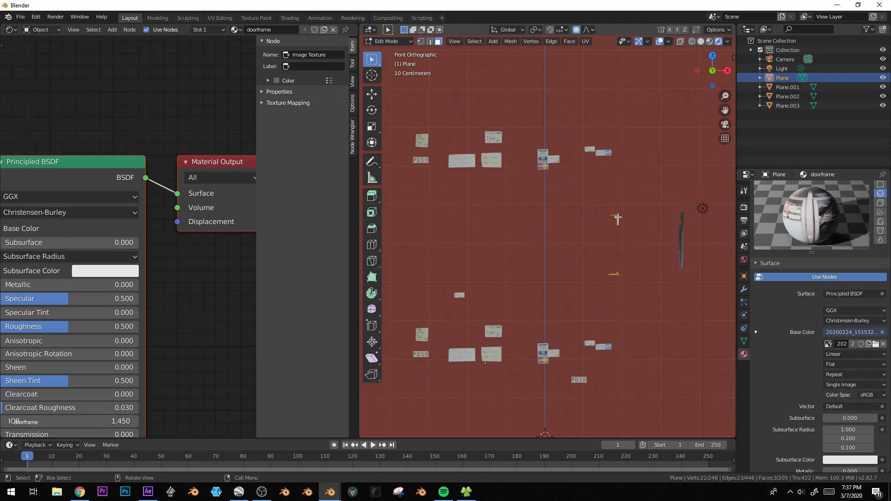
- Separate the remaining upper and lower bracket faces into their own object
{"action": "key", "text": "Tab"}
{"action": "key", "text": "Tab"}
{"action": "key", "text": "Tab"}
{"action": "key", "text": "Tab"}
{"action": "scroll", "coordinate": [619, 224], "scroll_direction": "up", "scroll_amount": 2}
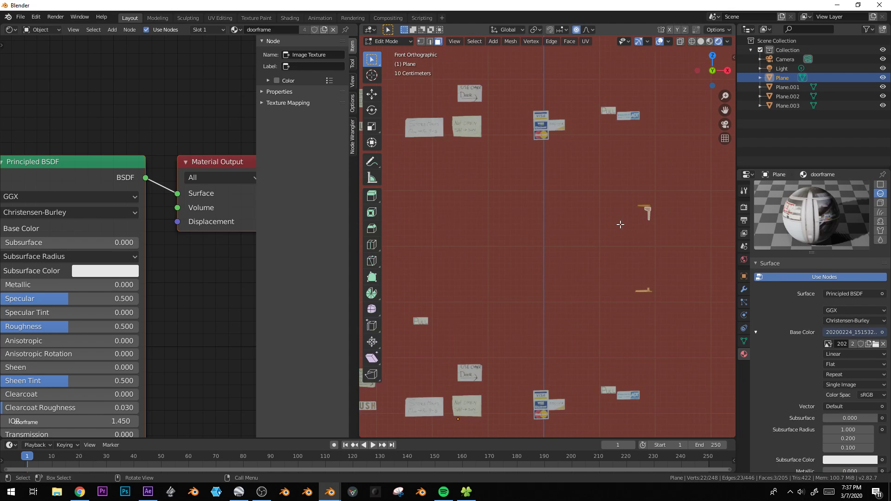
{"action": "key", "text": "p"}
{"action": "left_click", "coordinate": [621, 226]}
{"action": "key", "text": "Tab"}
- Select the bracket object and set its origin to its geometry
{"action": "left_click", "coordinate": [642, 222]}
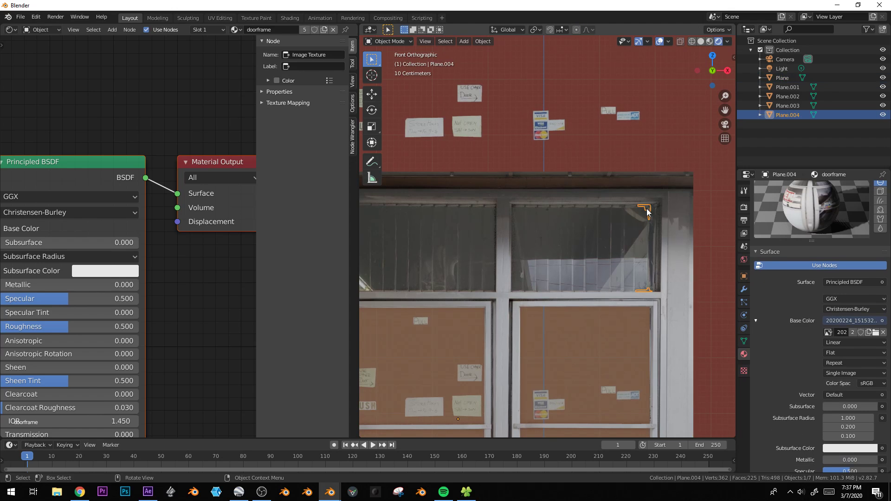
{"action": "right_click", "coordinate": [642, 223]}
{"action": "mouse_move", "coordinate": [640, 233]}
{"action": "left_click", "coordinate": [692, 239]}
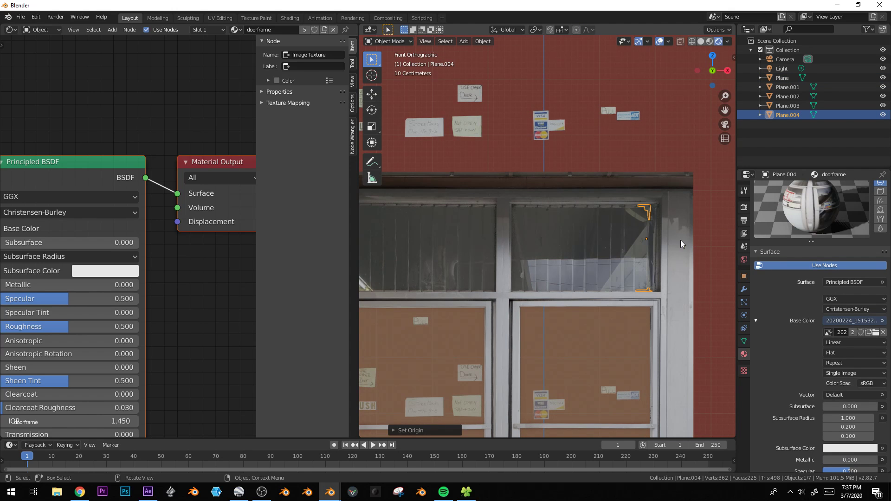
- Add a plane mesh and move it beside the brackets at the upper right window
{"action": "scroll", "coordinate": [677, 240], "scroll_direction": "up", "scroll_amount": 2}
{"action": "middle_click_drag", "start_coordinate": [678, 240], "coordinate": [533, 241], "text": "shift"}
{"action": "scroll", "coordinate": [534, 241], "scroll_direction": "up", "scroll_amount": 2}
{"action": "key", "text": "shift+a"}
{"action": "mouse_move", "coordinate": [561, 215]}
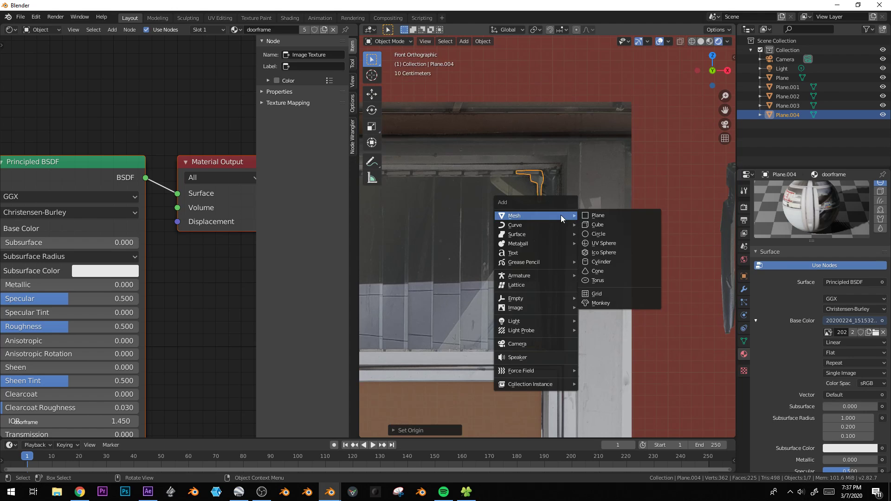
{"action": "left_click", "coordinate": [593, 216]}
{"action": "scroll", "coordinate": [594, 220], "scroll_direction": "down", "scroll_amount": 4}
{"action": "key", "text": "g"}
{"action": "left_click", "coordinate": [583, 201]}
- Isolate the bracket object and the new plane in local view, seen from the front
{"action": "scroll", "coordinate": [580, 205], "scroll_direction": "up", "scroll_amount": 6}
{"action": "left_click", "coordinate": [538, 181]}
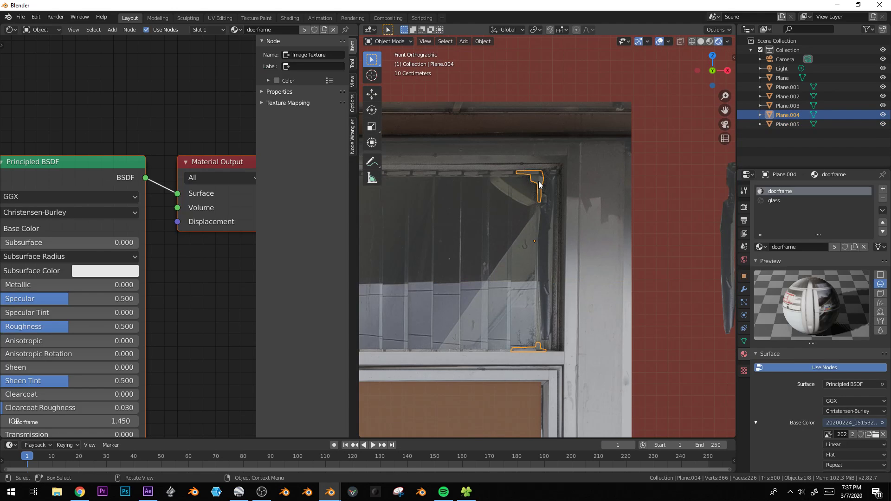
{"action": "middle_click_drag", "start_coordinate": [666, 268], "coordinate": [589, 232]}
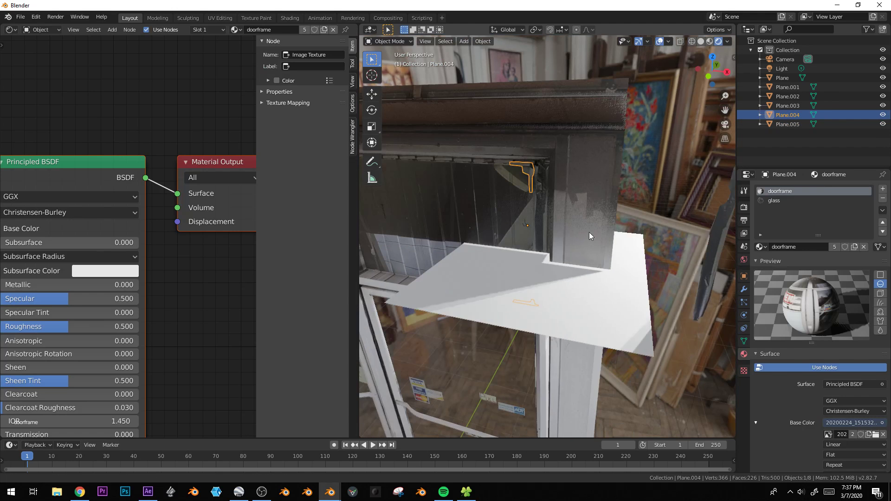
{"action": "left_click", "coordinate": [595, 298], "text": "shift"}
{"action": "key", "text": "KP_Divide"}
{"action": "key", "text": "KP_1"}
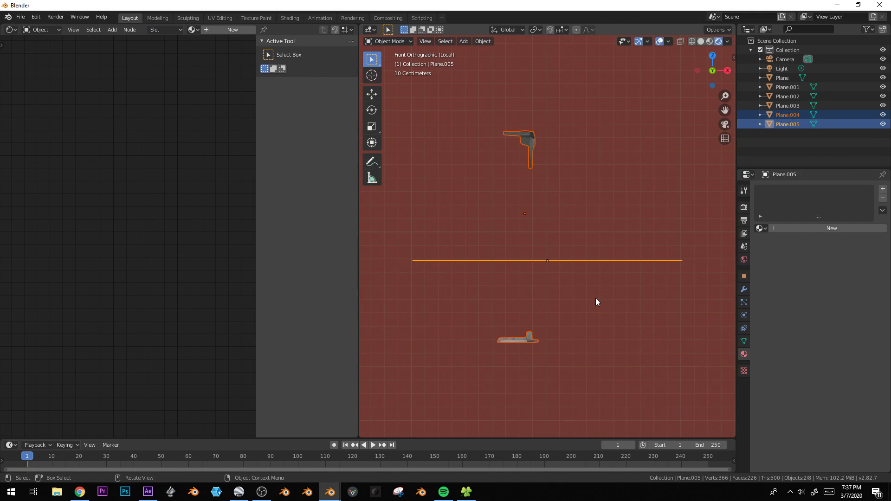
- Rotate the new plane about X so it stands upright facing the front
{"action": "left_click", "coordinate": [545, 260]}
{"action": "key", "text": "r"}
{"action": "key", "text": "x"}
{"action": "left_click", "coordinate": [650, 238]}
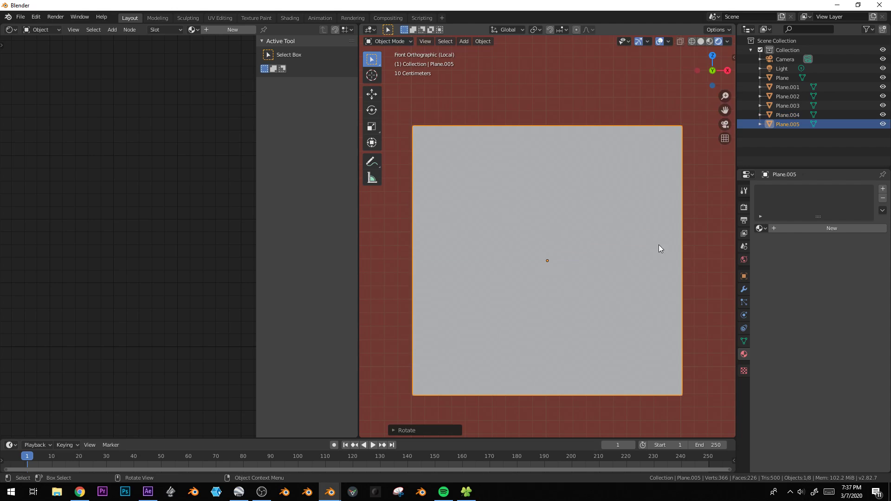
- Scale the plane down, move it towards the upper bracket and stretch it along Z into a tall strip
{"action": "key", "text": "s"}
{"action": "left_click", "coordinate": [588, 234]}
{"action": "key", "text": "g"}
{"action": "left_click", "coordinate": [515, 156]}
{"action": "key", "text": "s"}
{"action": "key", "text": "z"}
{"action": "left_click", "coordinate": [648, 164]}
- Move and scale the strip so it spans the height between the upper and lower brackets
{"action": "key", "text": "g"}
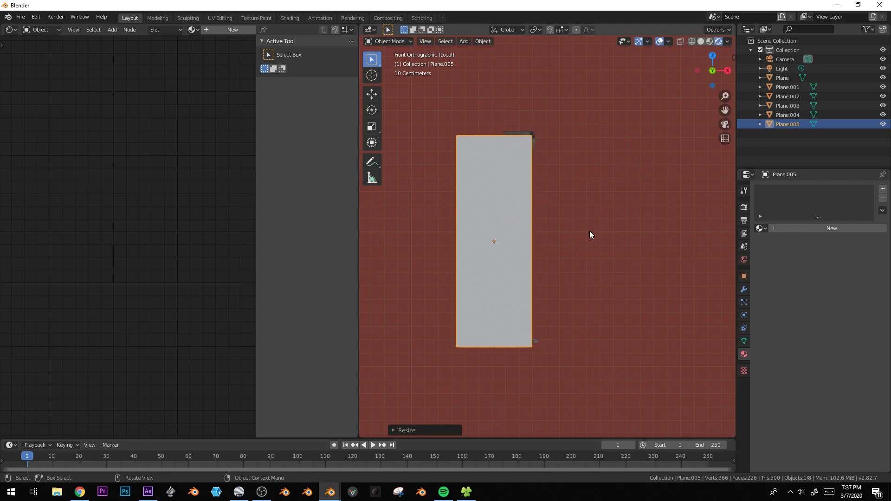
{"action": "left_click", "coordinate": [590, 226]}
{"action": "key", "text": "s"}
{"action": "left_click", "coordinate": [588, 227]}
{"action": "key", "text": "s"}
{"action": "left_click", "coordinate": [587, 227]}
- Narrow the strip by moving its left vertical edge inwards along X
{"action": "key", "text": "Tab"}
{"action": "key", "text": "alt+a"}
{"action": "left_click", "coordinate": [461, 191]}
{"action": "key", "text": "g"}
{"action": "key", "text": "x"}
{"action": "right_click", "coordinate": [491, 203]}
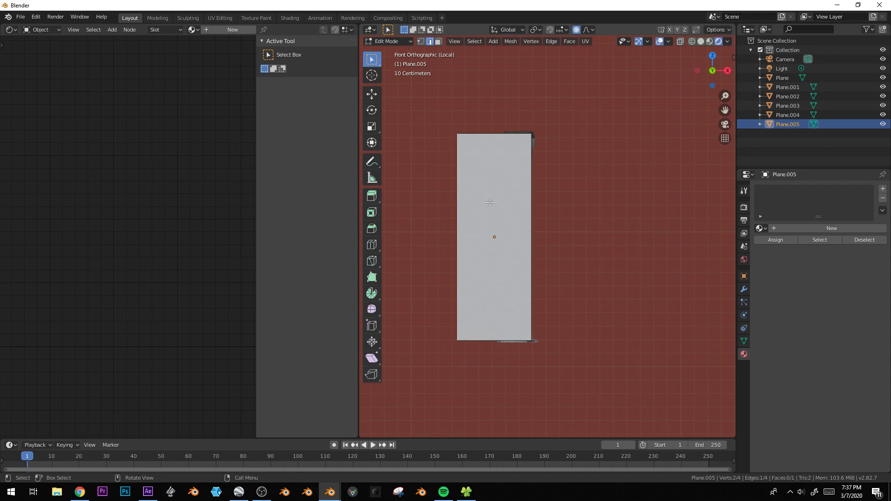
{"action": "key", "text": "g"}
{"action": "key", "text": "x"}
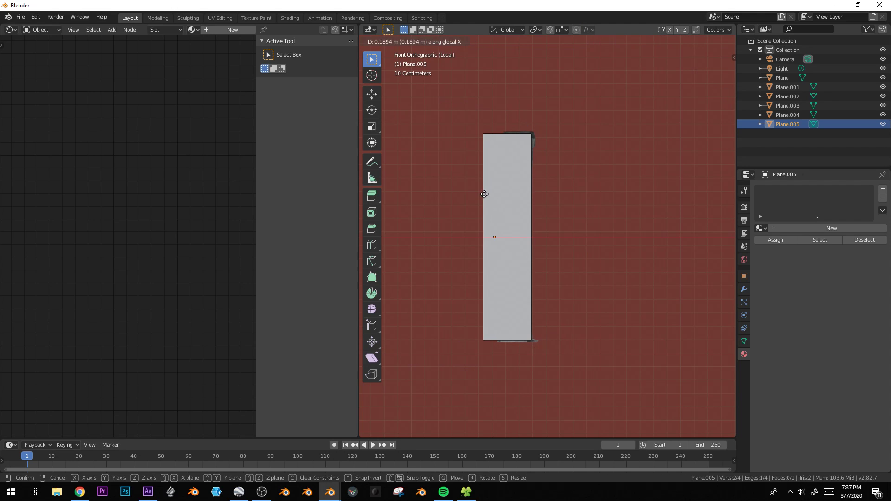
{"action": "left_click", "coordinate": [492, 190]}
- Select the whole linked strip and move it along Y to line up with the brackets
{"action": "key", "text": "ctrl+l"}
{"action": "middle_click_drag", "start_coordinate": [576, 186], "coordinate": [539, 235]}
{"action": "key", "text": "g"}
{"action": "key", "text": "y"}
{"action": "left_click", "coordinate": [540, 232]}
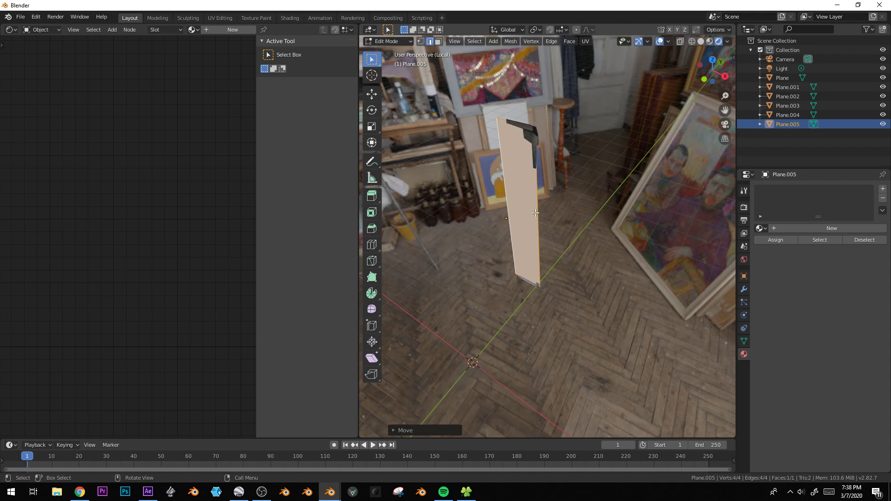
- Extrude all the faces of the upper and lower bracket mesh to give it thickness
{"action": "key", "text": "Tab"}
{"action": "left_click", "coordinate": [532, 134]}
{"action": "key", "text": "Tab"}
{"action": "middle_click_drag", "start_coordinate": [543, 138], "coordinate": [538, 189], "text": "shift"}
{"action": "key", "text": "a"}
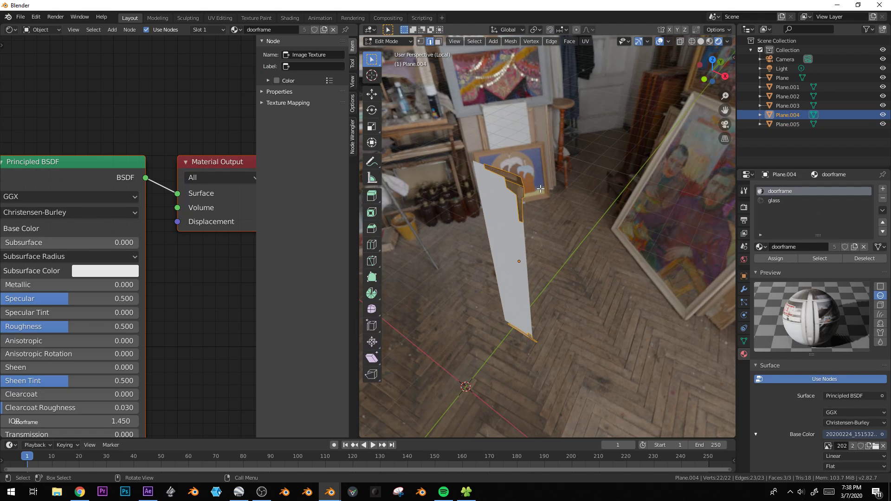
{"action": "key", "text": "e"}
{"action": "left_click", "coordinate": [544, 189]}
{"action": "scroll", "coordinate": [538, 178], "scroll_direction": "up", "scroll_amount": 2}
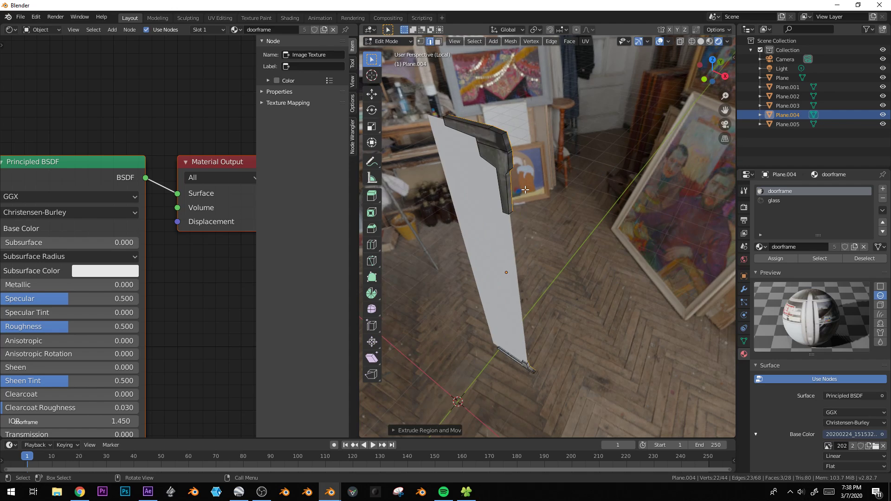
- Knife-cut the upper bracket from the inner corner to its top edge, separating the horizontal arm face
{"action": "key", "text": "KP_1"}
{"action": "middle_click_drag", "start_coordinate": [517, 127], "coordinate": [509, 197], "text": "shift"}
{"action": "scroll", "coordinate": [509, 196], "scroll_direction": "up", "scroll_amount": 3}
{"action": "key", "text": "k"}
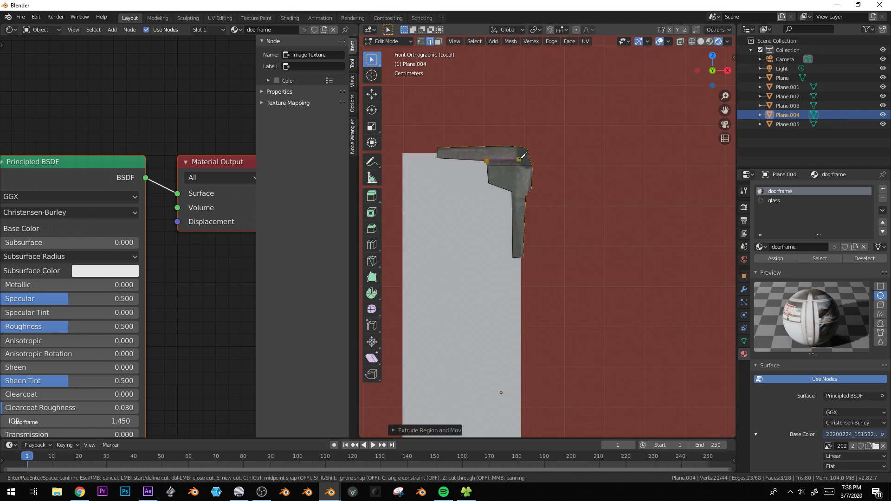
{"action": "left_click", "coordinate": [519, 147]}
{"action": "key", "text": "Return"}
- Extrude the upper bracket's horizontal arm face slightly outwards and bevel its edges
{"action": "key", "text": "3"}
{"action": "left_click", "coordinate": [500, 154]}
{"action": "middle_click_drag", "start_coordinate": [603, 185], "coordinate": [564, 182]}
{"action": "key", "text": "e"}
{"action": "left_click", "coordinate": [553, 182]}
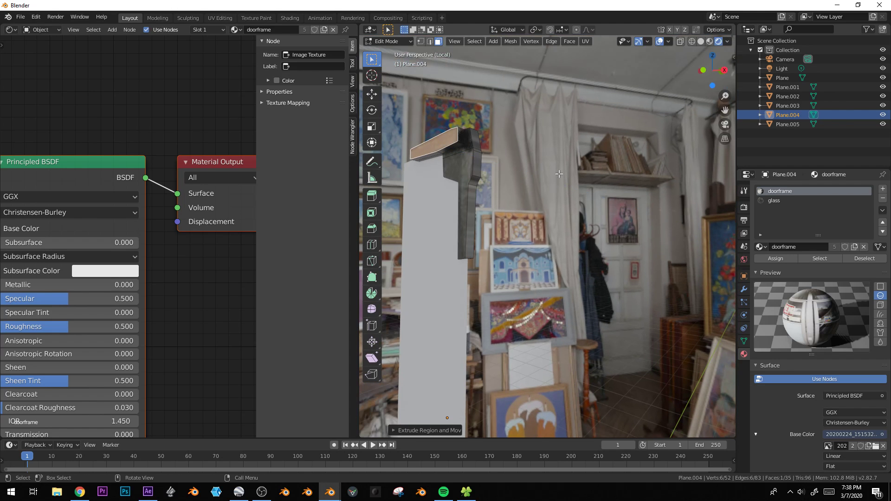
{"action": "key", "text": "ctrl+b"}
{"action": "left_click", "coordinate": [567, 173]}
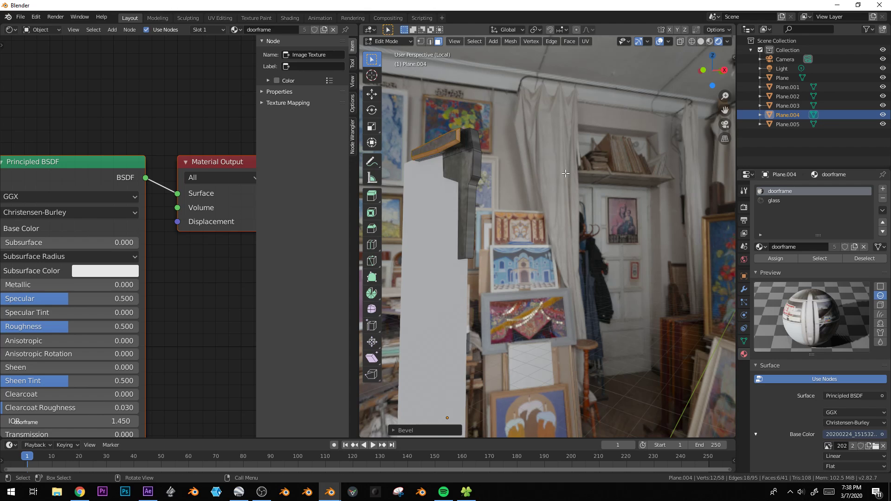
- Knife-cut the front of the lower bracket where its horizontal arm meets the upright
{"action": "scroll", "coordinate": [567, 174], "scroll_direction": "down", "scroll_amount": 4}
{"action": "middle_click_drag", "start_coordinate": [564, 366], "coordinate": [568, 181], "text": "shift"}
{"action": "middle_click_drag", "start_coordinate": [548, 400], "coordinate": [593, 268], "text": "shift"}
{"action": "scroll", "coordinate": [593, 268], "scroll_direction": "up", "scroll_amount": 4}
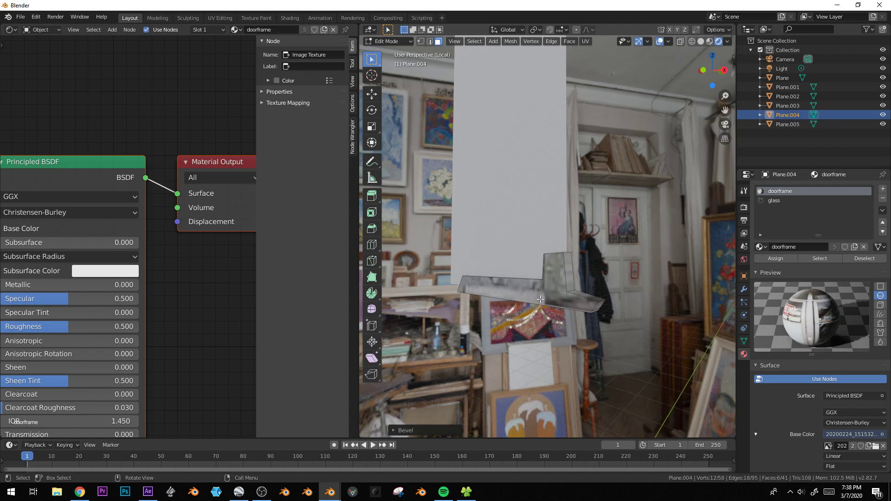
{"action": "scroll", "coordinate": [593, 268], "scroll_direction": "up", "scroll_amount": 2}
{"action": "key", "text": "k"}
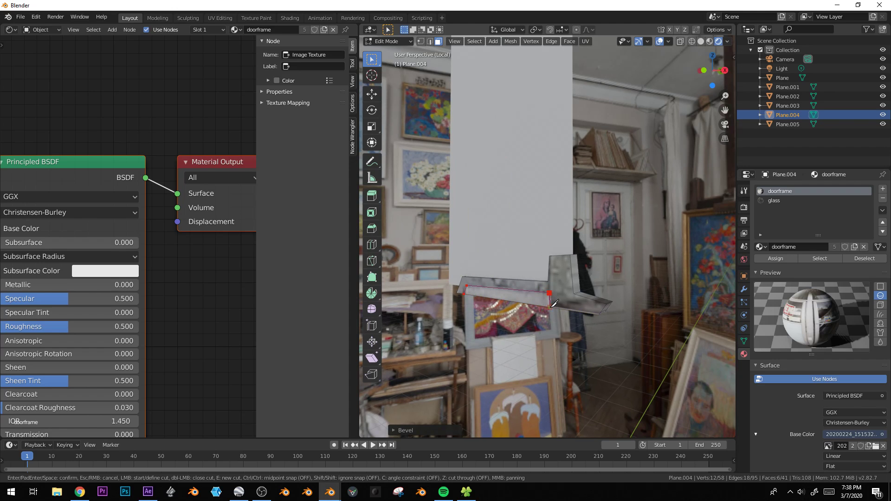
{"action": "key", "text": "Return"}
- Extrude the lower bracket's horizontal arm face outwards and try a bevel on it
{"action": "left_click", "coordinate": [520, 301]}
{"action": "key", "text": "e"}
{"action": "left_click", "coordinate": [632, 255]}
{"action": "key", "text": "ctrl+b"}
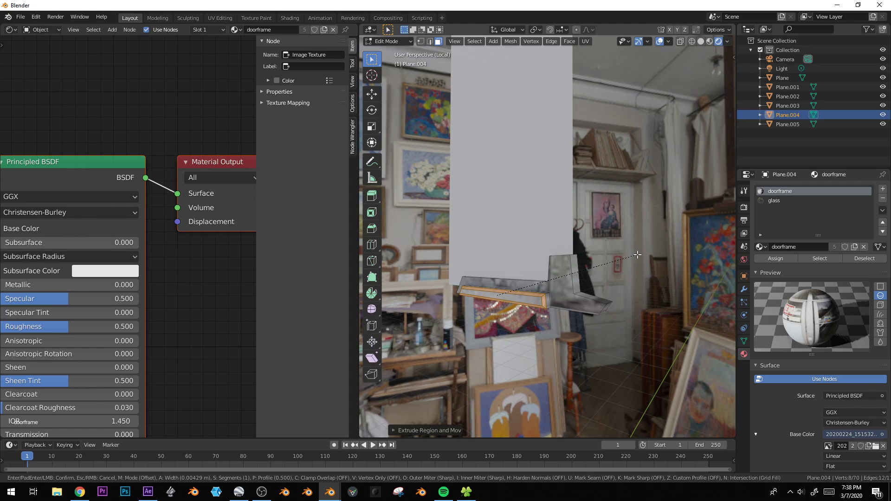
{"action": "key", "text": "Escape"}
- Bevel the vertical edges of the brackets' upright arms by about 0.002 m
{"action": "left_click", "coordinate": [576, 270]}
{"action": "key", "text": "2"}
{"action": "left_click", "coordinate": [573, 273]}
{"action": "key", "text": "KP_Decimal"}
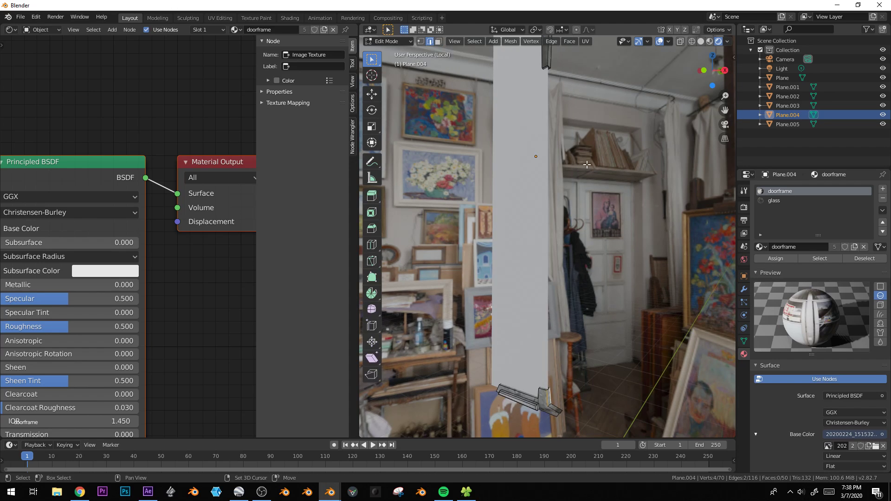
{"action": "middle_click_drag", "start_coordinate": [565, 171], "coordinate": [566, 210], "text": "shift"}
{"action": "scroll", "coordinate": [567, 210], "scroll_direction": "up", "scroll_amount": 3}
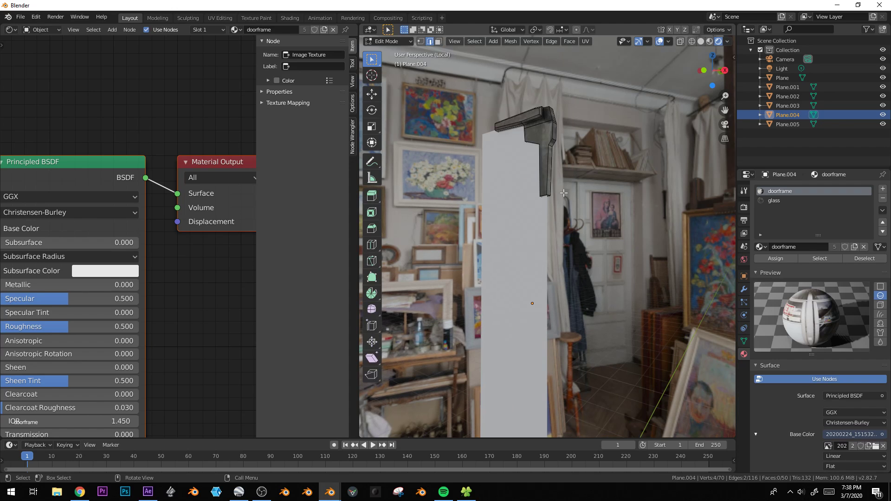
{"action": "key", "text": "ctrl+b"}
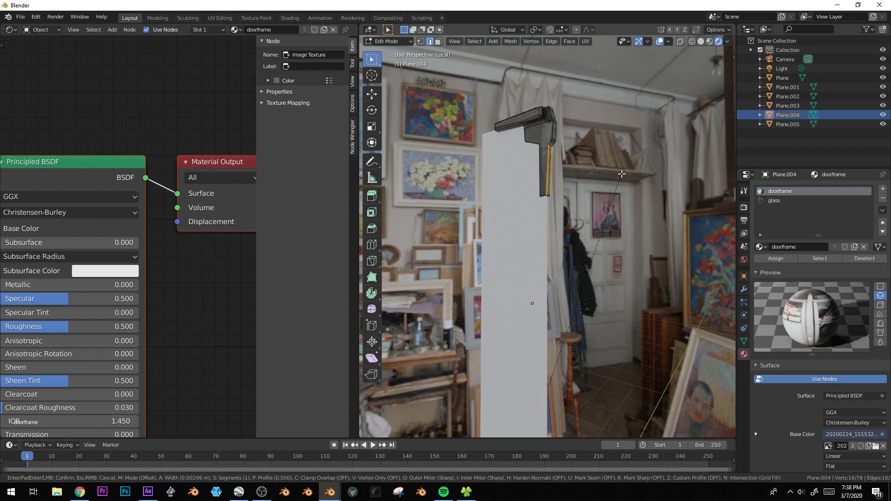
{"action": "middle_click_drag", "start_coordinate": [635, 161], "coordinate": [572, 234]}
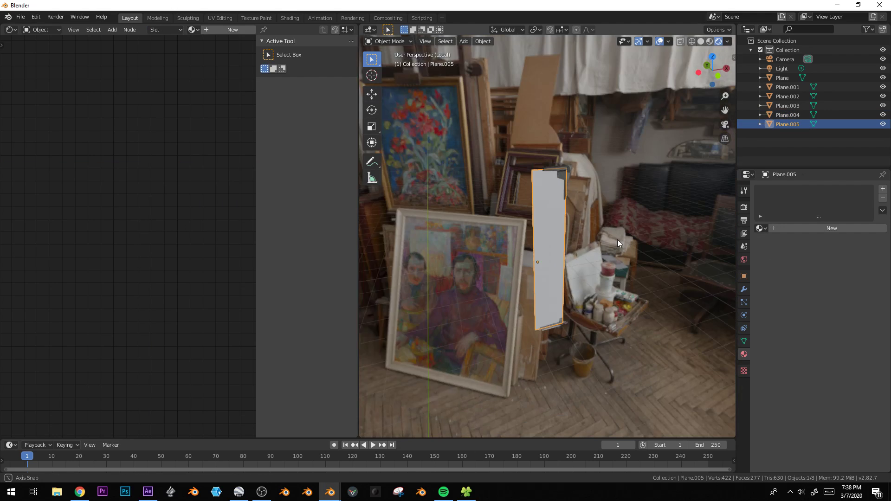
- Assign the glass material to the tall strip and extrude it into a thin pane
{"action": "mouse_move", "coordinate": [617, 244]}
{"action": "middle_mouse_down"}
{"action": "mouse_move", "coordinate": [627, 243]}
{"action": "mouse_move", "coordinate": [606, 264]}
{"action": "mouse_move", "coordinate": [611, 251]}
{"action": "middle_mouse_up"}
{"action": "left_click", "coordinate": [762, 229]}
{"action": "left_click", "coordinate": [784, 251]}
{"action": "key", "text": "Tab"}
{"action": "key", "text": "e"}
{"action": "left_click", "coordinate": [610, 242]}
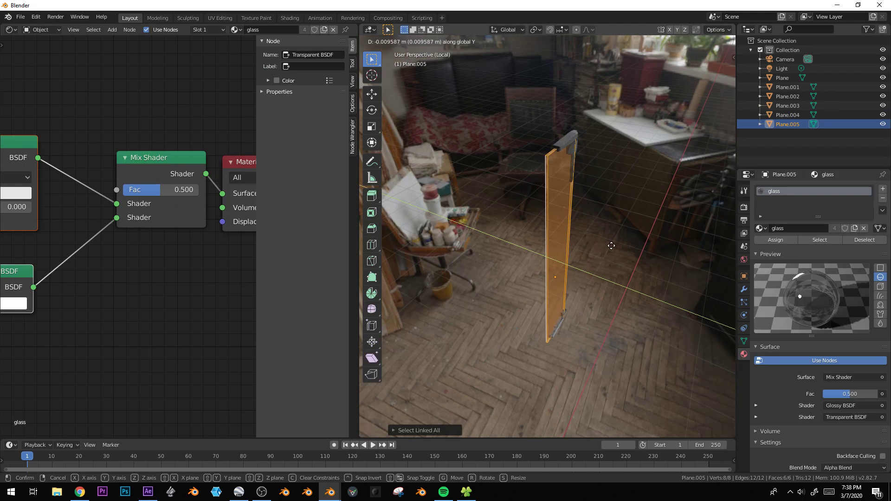
{"action": "key", "text": "Tab"}
- Select the brackets together with the glass pane and join them into one slat object
{"action": "middle_click_drag", "start_coordinate": [618, 271], "coordinate": [548, 324]}
{"action": "left_click", "coordinate": [571, 219]}
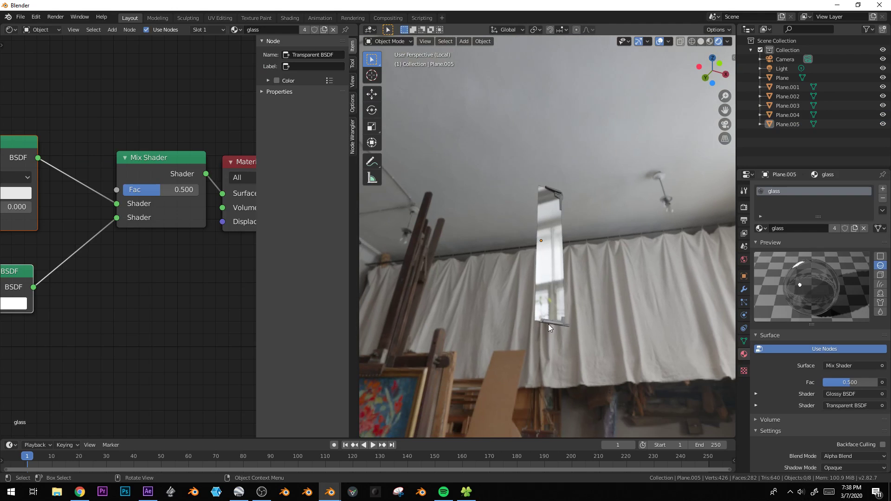
{"action": "left_click", "coordinate": [563, 252]}
{"action": "left_click", "coordinate": [554, 221], "text": "shift"}
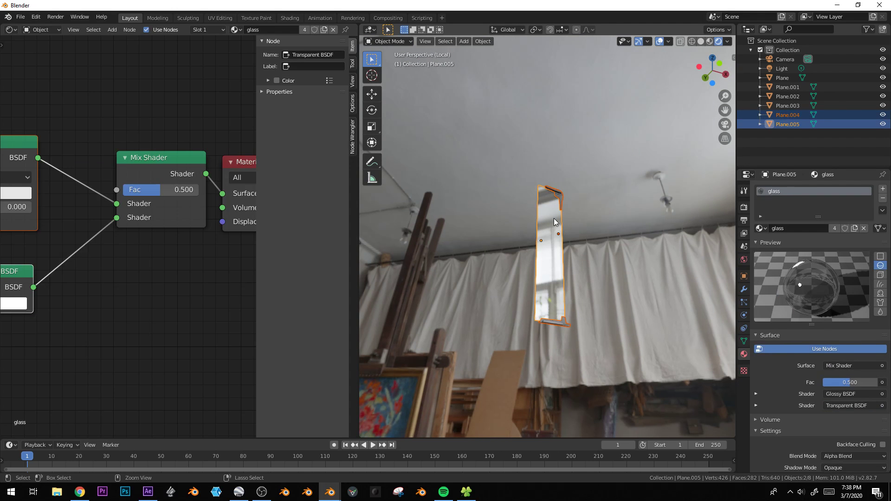
{"action": "key", "text": "ctrl+j"}
- Move the whole slat mesh along X and Y in Edit Mode to align it with the object's origin
{"action": "key", "text": "KP_1"}
{"action": "key", "text": "Tab"}
{"action": "key", "text": "a"}
{"action": "key", "text": "g"}
{"action": "key", "text": "x"}
{"action": "left_click", "coordinate": [574, 213]}
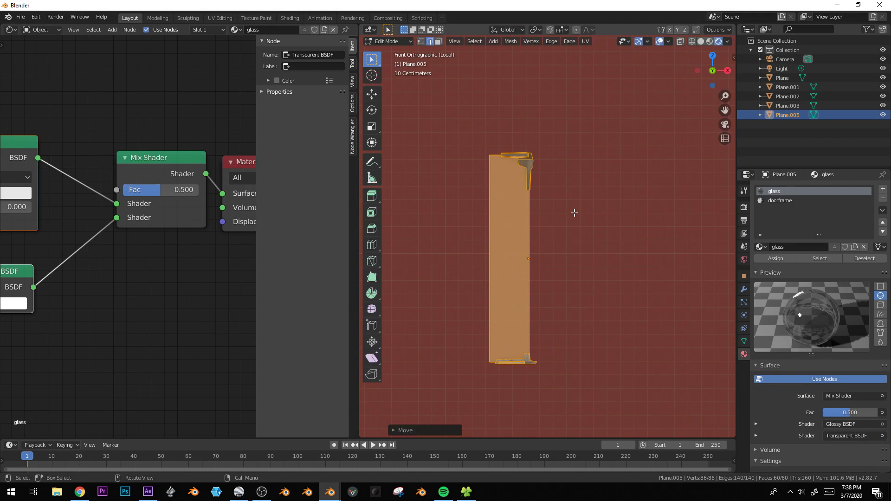
{"action": "key", "text": "KP_7"}
{"action": "key", "text": "g"}
{"action": "key", "text": "y"}
{"action": "left_click", "coordinate": [614, 214]}
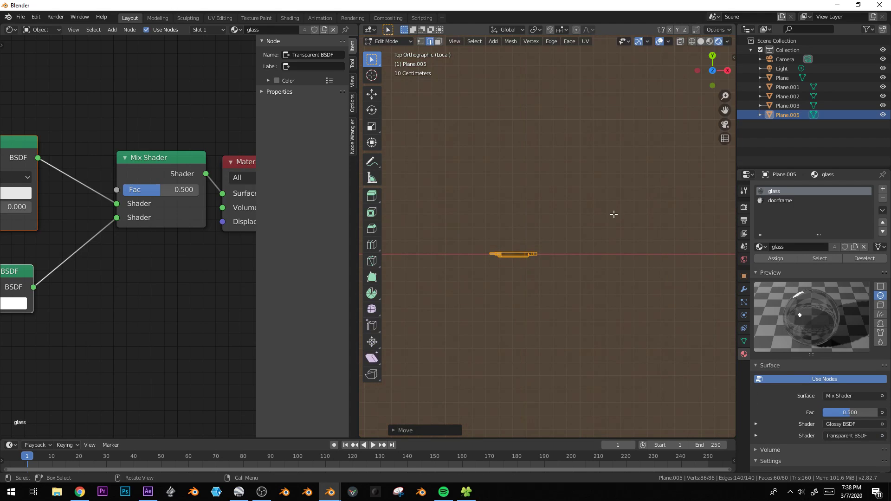
- Return to Object Mode and move the joined glass slat along X in front view
{"action": "key", "text": "Tab"}
{"action": "middle_click_drag", "start_coordinate": [613, 214], "coordinate": [598, 256]}
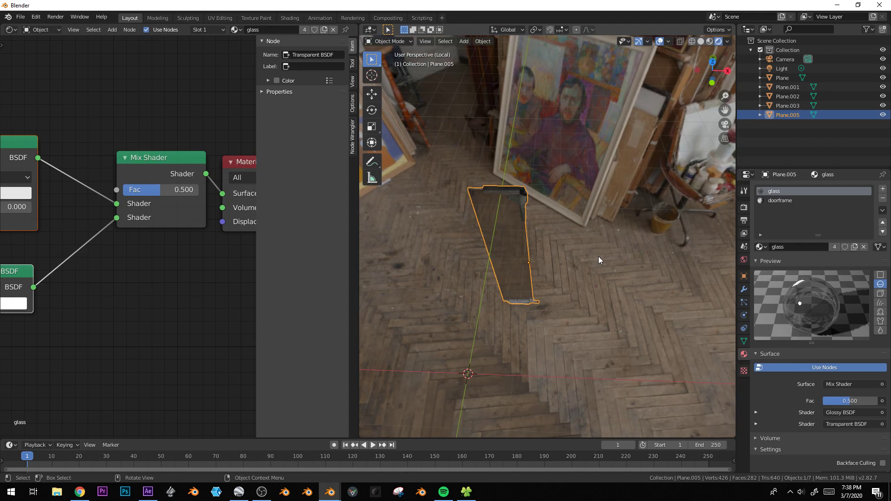
{"action": "key", "text": "KP_1"}
{"action": "key", "text": "g"}
{"action": "key", "text": "x"}
{"action": "left_click", "coordinate": [536, 183]}
- Leave the isolated view and reveal all hidden faces of the storefront mesh in Edit Mode
{"action": "key", "text": "Tab"}
{"action": "left_click", "coordinate": [579, 181]}
{"action": "key", "text": "Tab"}
{"action": "left_click", "coordinate": [579, 181]}
{"action": "key", "text": "Tab"}
{"action": "scroll", "coordinate": [531, 182], "scroll_direction": "down", "scroll_amount": 5}
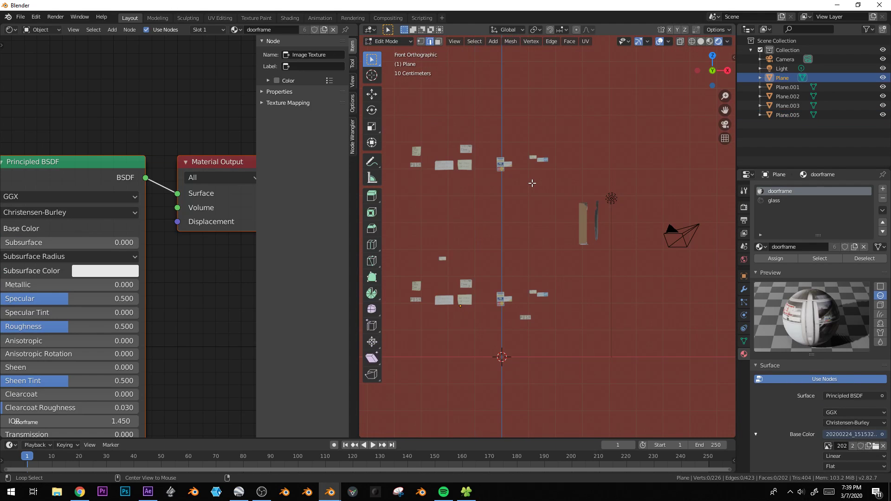
{"action": "key", "text": "alt+h"}
{"action": "key", "text": "alt+a"}
- Delete the two upper window pane faces from the storefront mesh
{"action": "key", "text": "3"}
{"action": "left_click", "coordinate": [515, 227]}
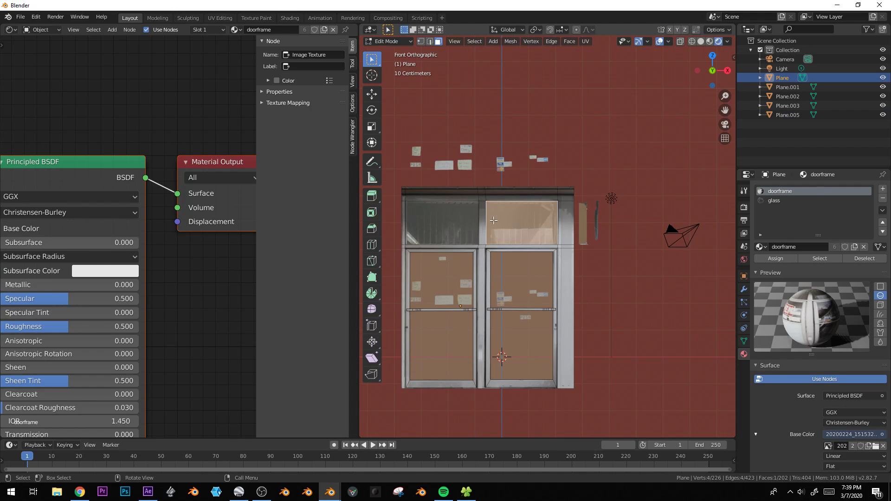
{"action": "left_click", "coordinate": [468, 222], "text": "shift"}
{"action": "scroll", "coordinate": [480, 223], "scroll_direction": "up", "scroll_amount": 2}
{"action": "middle_click_drag", "start_coordinate": [551, 202], "coordinate": [542, 253]}
{"action": "key", "text": "x"}
{"action": "left_click", "coordinate": [542, 254]}
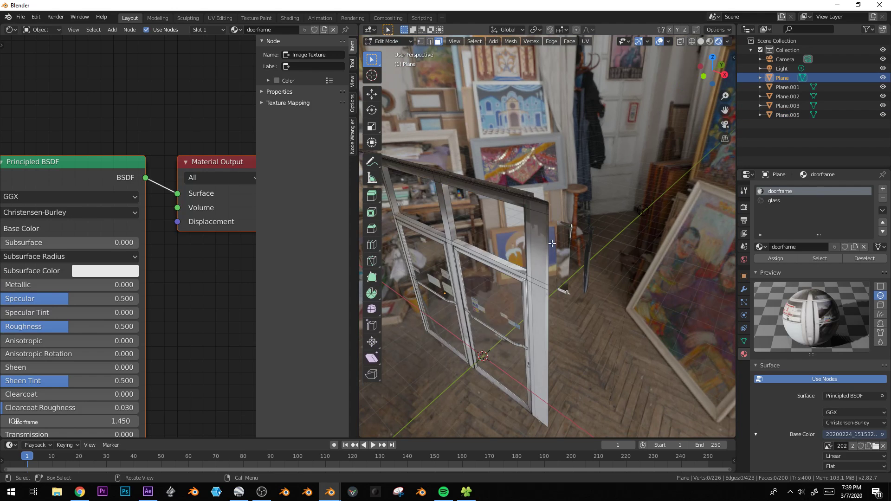
- Select the glass slat and move it along X into the right upper window opening
{"action": "key", "text": "Tab"}
{"action": "left_click", "coordinate": [570, 255]}
{"action": "key", "text": "g"}
{"action": "key", "text": "x"}
{"action": "left_click", "coordinate": [550, 250]}
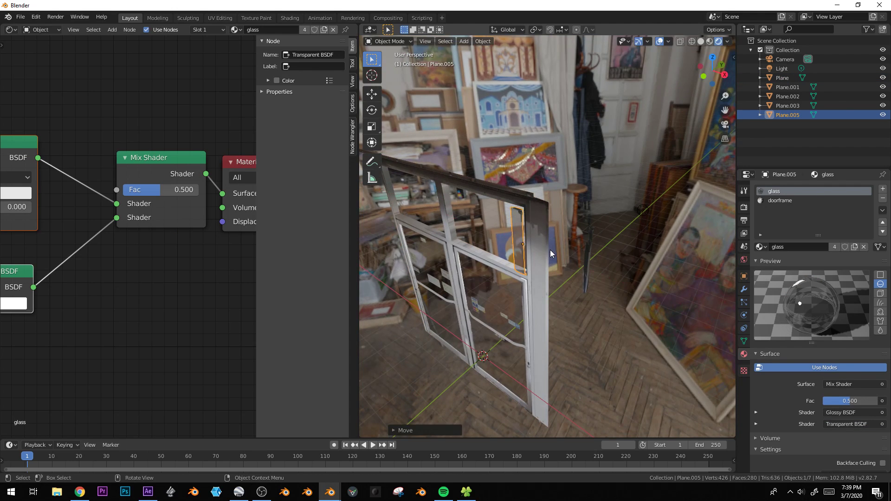
- Scale the slat and position it against the right edge of the upper window opening
{"action": "key", "text": "KP_1"}
{"action": "scroll", "coordinate": [617, 247], "scroll_direction": "up", "scroll_amount": 3}
{"action": "middle_click_drag", "start_coordinate": [622, 247], "coordinate": [589, 261], "text": "shift"}
{"action": "key", "text": "s"}
{"action": "left_click", "coordinate": [593, 261]}
{"action": "key", "text": "g"}
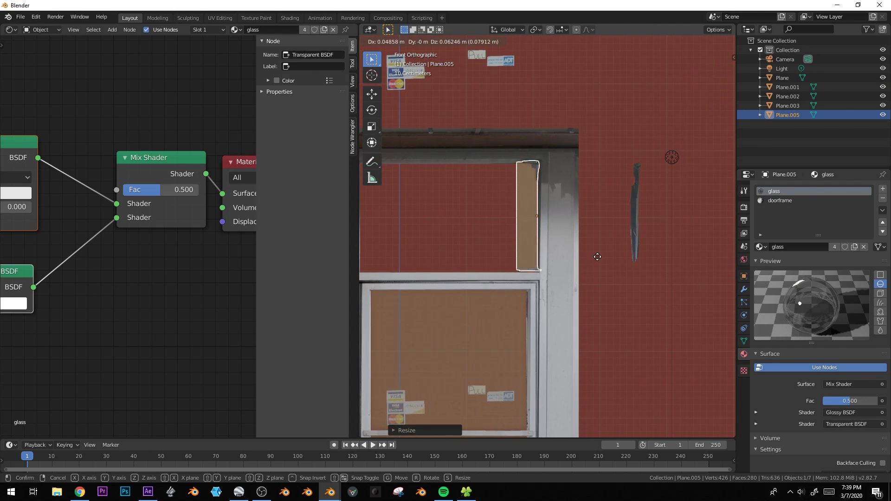
{"action": "right_click", "coordinate": [597, 258]}
- Rotate the slat about Z and move it along Y to sit within the window frame
{"action": "middle_click_drag", "start_coordinate": [602, 258], "coordinate": [590, 274]}
{"action": "key", "text": "r"}
{"action": "key", "text": "z"}
{"action": "left_click", "coordinate": [593, 271]}
{"action": "key", "text": "g"}
{"action": "key", "text": "x"}
{"action": "key", "text": "y"}
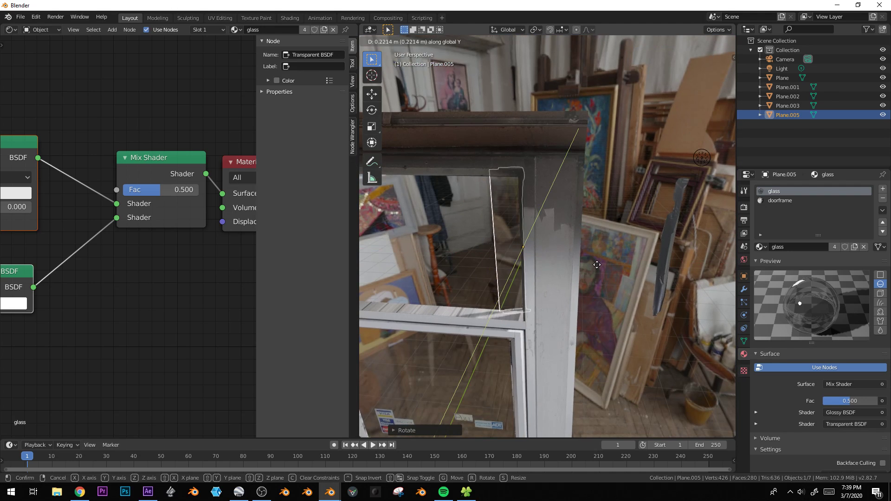
{"action": "left_click", "coordinate": [595, 269]}
- Scale the slat along Z and shift it vertically to fit the height of the upper window opening
{"action": "key", "text": "KP_1"}
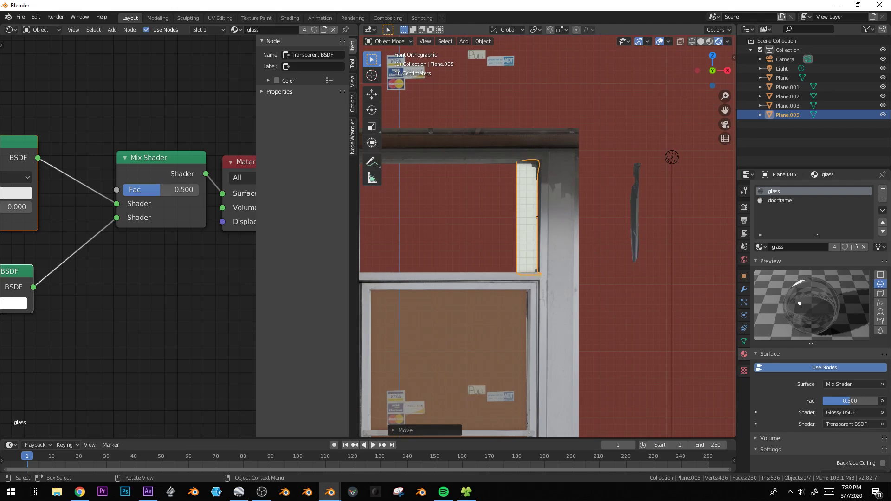
{"action": "key", "text": "s"}
{"action": "key", "text": "z"}
{"action": "left_click", "coordinate": [589, 247]}
{"action": "scroll", "coordinate": [600, 269], "scroll_direction": "up", "scroll_amount": 3}
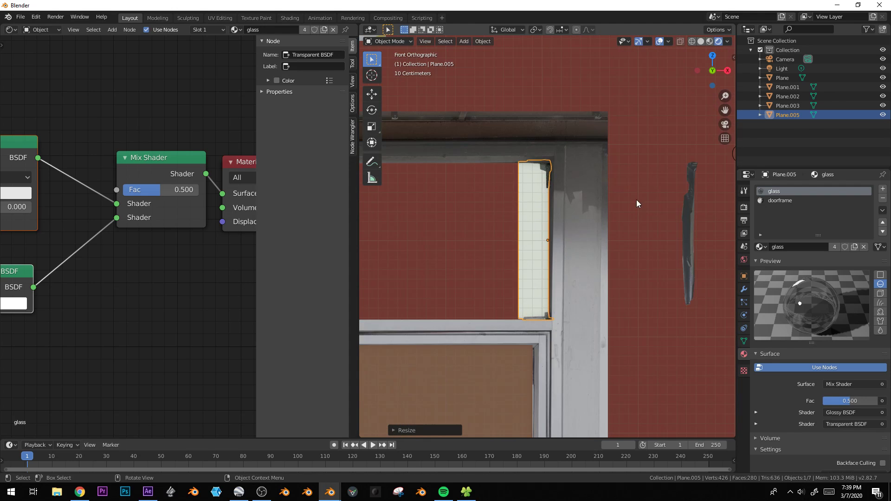
{"action": "key", "text": "s"}
{"action": "key", "text": "z"}
{"action": "left_click", "coordinate": [627, 201]}
{"action": "key", "text": "g"}
{"action": "key", "text": "z"}
{"action": "left_click", "coordinate": [627, 206]}
- Make a linked duplicate of the slat about 0.29 m along negative X, beside the original
{"action": "middle_click_drag", "start_coordinate": [618, 225], "coordinate": [652, 245], "text": "shift"}
{"action": "key", "text": "shift+d"}
{"action": "key", "text": "x"}
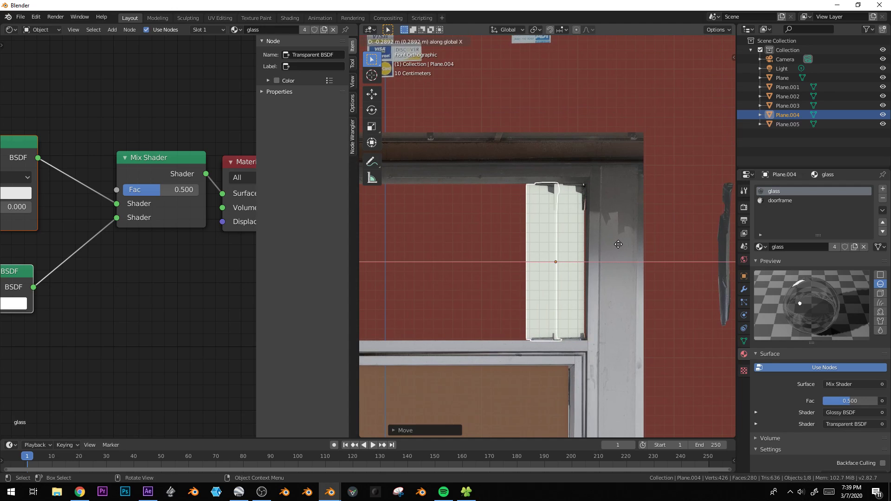
{"action": "left_click", "coordinate": [617, 244]}
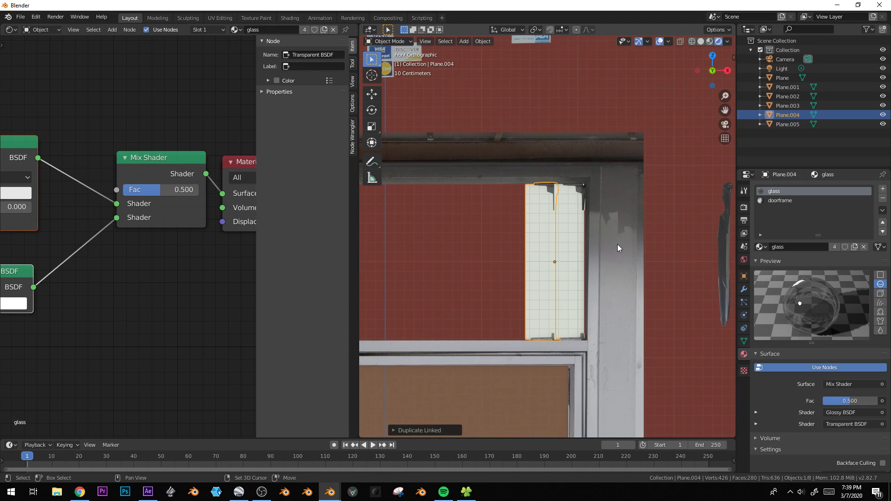
- Repeat the linked duplication seven times to fill the right upper opening with nine slats
{"action": "key", "text": "shift+r"}
{"action": "key", "text": "shift+r"}
{"action": "key", "text": "shift+r"}
{"action": "key", "text": "shift+r"}
{"action": "middle_click_drag", "start_coordinate": [468, 258], "coordinate": [616, 269], "text": "shift"}
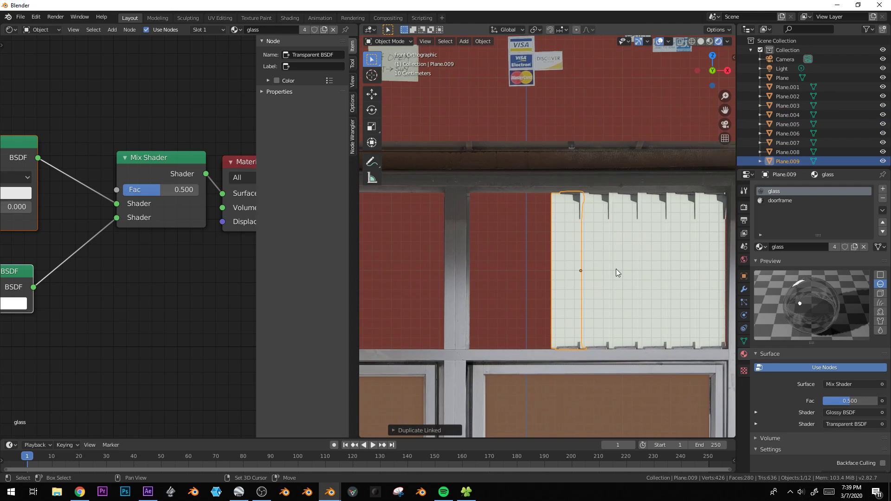
{"action": "key", "text": "shift+r"}
{"action": "key", "text": "shift+r"}
{"action": "key", "text": "shift+r"}
{"action": "scroll", "coordinate": [522, 262], "scroll_direction": "down", "scroll_amount": 2}
- Box-select the nine slats and move them along X to centre them in the right upper opening
{"action": "key", "text": "b"}
{"action": "left_click_drag", "start_coordinate": [661, 281], "coordinate": [661, 281]}
{"action": "key", "text": "g"}
{"action": "key", "text": "x"}
{"action": "left_click", "coordinate": [614, 289]}
- Make a linked duplicate of the slat row about 2.97 m along negative X and stretch it slightly to fill the left upper opening
{"action": "middle_click_drag", "start_coordinate": [543, 294], "coordinate": [628, 291], "text": "shift"}
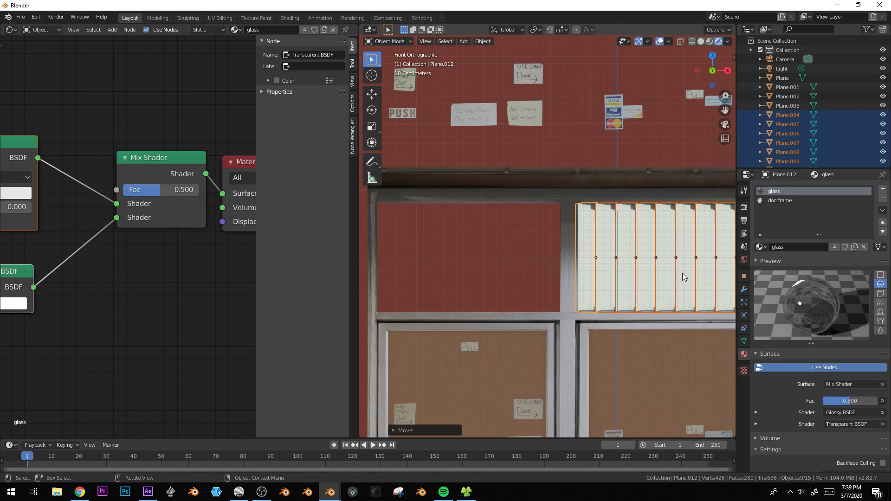
{"action": "key", "text": "alt+d"}
{"action": "key", "text": "x"}
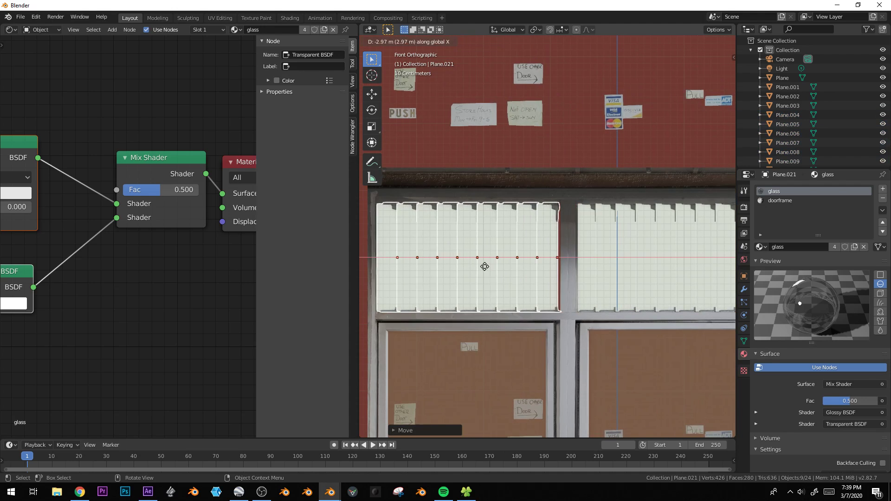
{"action": "left_click", "coordinate": [485, 266]}
{"action": "key", "text": "s"}
{"action": "key", "text": "x"}
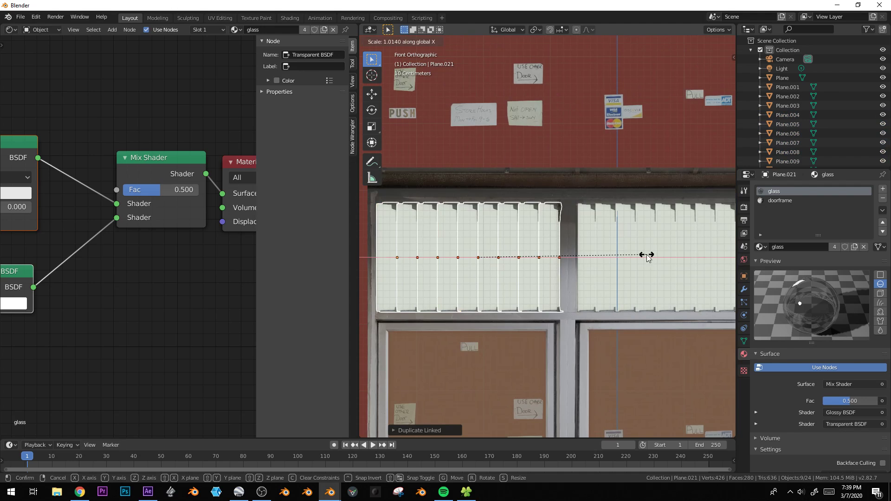
{"action": "left_click", "coordinate": [646, 256]}
- Rotate a single slat in the left upper opening about Z to vary its angle
{"action": "middle_click_drag", "start_coordinate": [647, 255], "coordinate": [496, 312]}
{"action": "left_click", "coordinate": [448, 315]}
{"action": "middle_click_drag", "start_coordinate": [541, 361], "coordinate": [561, 333], "text": "shift"}
{"action": "key", "text": "r"}
{"action": "key", "text": "z"}
{"action": "left_click", "coordinate": [669, 313]}
- Rotate two slats near the middle of the right upper opening individually about Z
{"action": "middle_click_drag", "start_coordinate": [643, 320], "coordinate": [533, 320], "text": "shift"}
{"action": "left_click", "coordinate": [565, 312]}
{"action": "key", "text": "r"}
{"action": "key", "text": "z"}
{"action": "left_click", "coordinate": [693, 274]}
{"action": "left_click", "coordinate": [598, 319]}
{"action": "key", "text": "r"}
{"action": "key", "text": "z"}
{"action": "left_click", "coordinate": [714, 327]}
- Rotate the second slat from the right end of the right upper opening about Z
{"action": "left_click", "coordinate": [672, 324]}
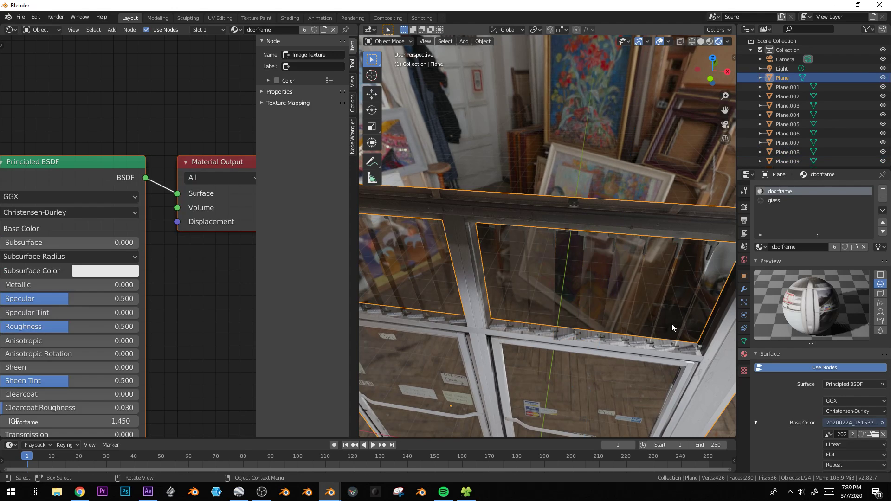
{"action": "left_click", "coordinate": [672, 324]}
{"action": "key", "text": "r"}
{"action": "key", "text": "z"}
{"action": "left_click", "coordinate": [712, 293]}
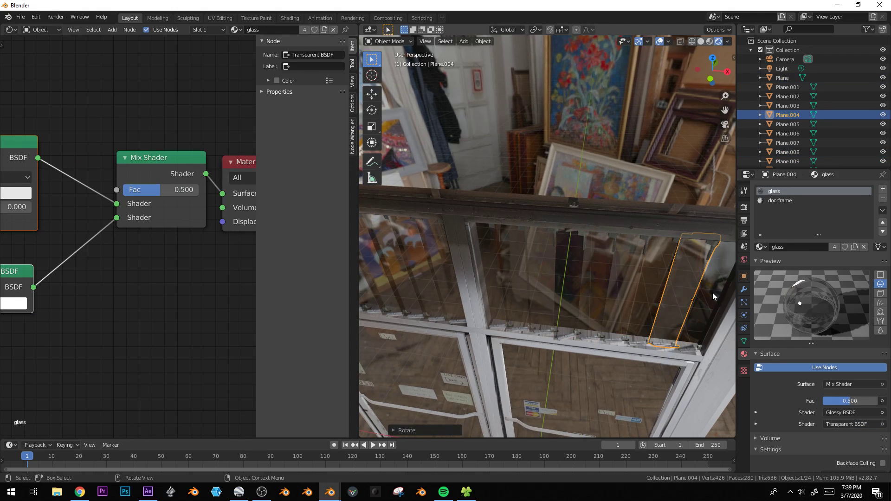
- Rotate the second slat from the left end of the left upper opening individually in front view
{"action": "key", "text": "KP_1"}
{"action": "key", "text": "r"}
{"action": "key", "text": "Escape"}
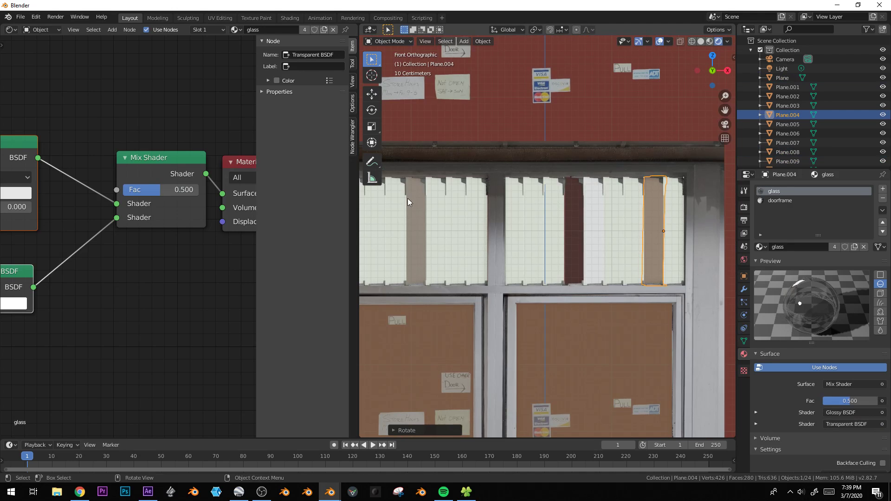
{"action": "middle_click_drag", "start_coordinate": [407, 202], "coordinate": [489, 219], "text": "shift"}
{"action": "left_click", "coordinate": [489, 219]}
{"action": "key", "text": "r"}
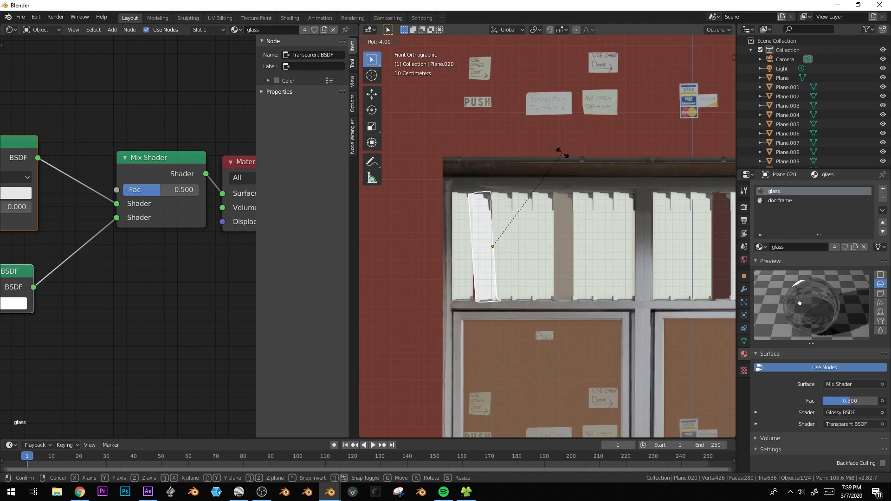
{"action": "left_click", "coordinate": [567, 157]}
{"action": "key", "text": "r"}
{"action": "left_click", "coordinate": [567, 156]}
{"action": "left_click", "coordinate": [567, 156]}
{"action": "scroll", "coordinate": [623, 356], "scroll_direction": "down", "scroll_amount": 4}
{"action": "mouse_move", "coordinate": [622, 355]}
{"action": "middle_mouse_down", "text": "shift"}
{"action": "mouse_move", "coordinate": [607, 232]}
{"action": "mouse_move", "coordinate": [575, 255]}
{"action": "mouse_move", "coordinate": [620, 253]}
{"action": "mouse_move", "coordinate": [597, 226]}
{"action": "mouse_move", "coordinate": [628, 231]}
{"action": "mouse_move", "coordinate": [617, 260]}
{"action": "mouse_move", "coordinate": [595, 238]}
{"action": "mouse_move", "coordinate": [626, 232]}
{"action": "mouse_move", "coordinate": [588, 201]}
{"action": "mouse_move", "coordinate": [580, 254]}
{"action": "mouse_move", "coordinate": [614, 250]}
{"action": "mouse_move", "coordinate": [586, 263]}
{"action": "middle_mouse_up", "text": "shift"}
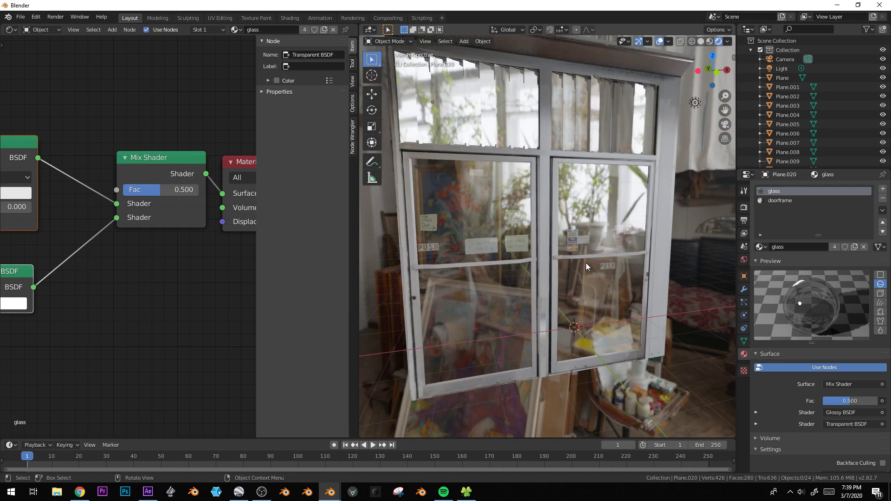
- Open the door frame mesh in Edit Mode and select the face of the center post between the two doors
{"action": "key", "text": "KP_1"}
{"action": "scroll", "coordinate": [585, 263], "scroll_direction": "up", "scroll_amount": 3}
{"action": "middle_click_drag", "start_coordinate": [559, 319], "coordinate": [577, 214], "text": "shift"}
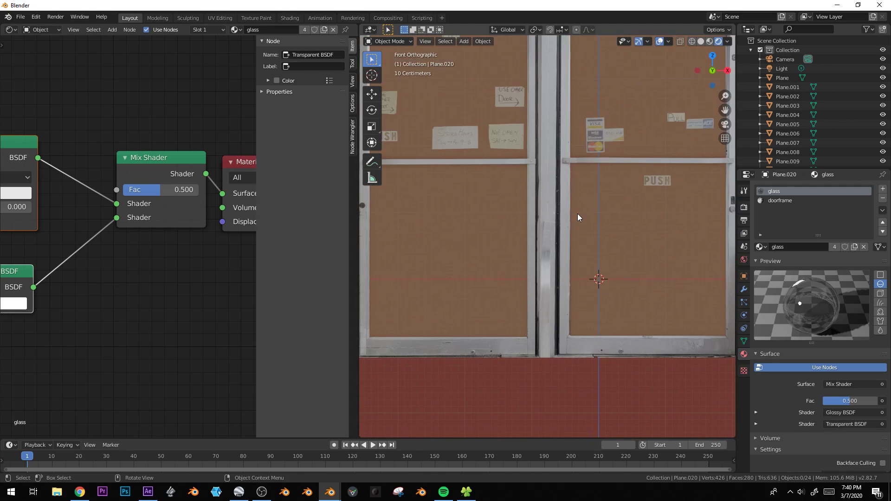
{"action": "left_click", "coordinate": [547, 235]}
{"action": "key", "text": "Tab"}
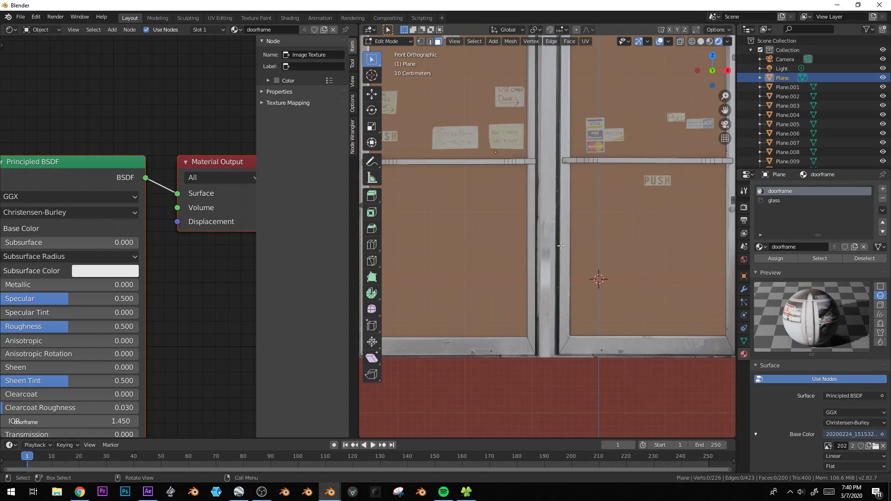
{"action": "key", "text": "k"}
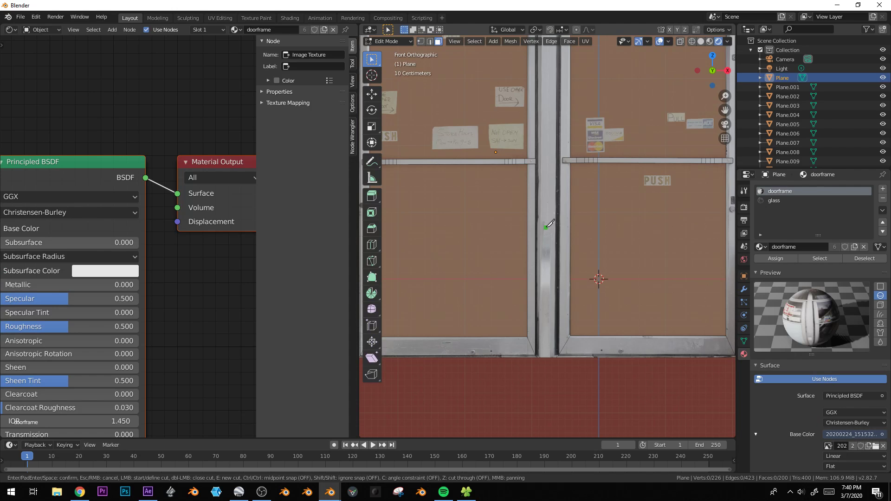
{"action": "key", "text": "Escape"}
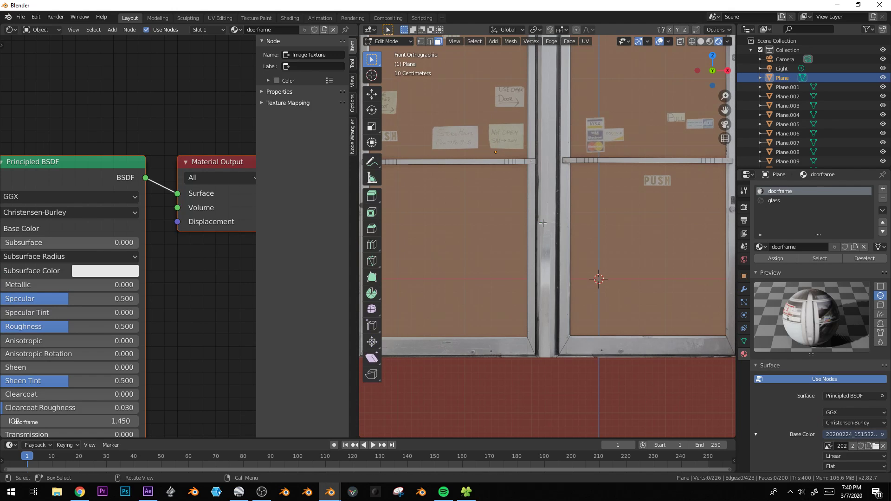
{"action": "scroll", "coordinate": [543, 223], "scroll_direction": "down", "scroll_amount": 2}
{"action": "left_click", "coordinate": [544, 224]}
{"action": "scroll", "coordinate": [550, 209], "scroll_direction": "down", "scroll_amount": 1}
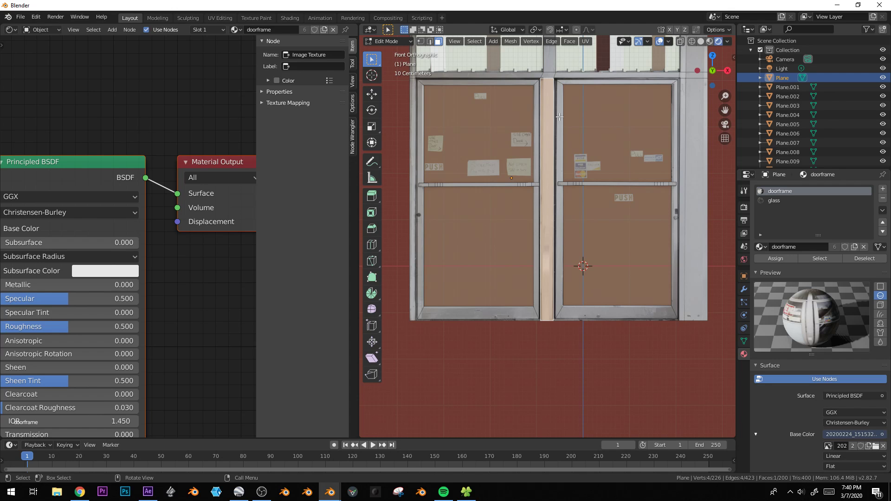
{"action": "scroll", "coordinate": [548, 241], "scroll_direction": "up", "scroll_amount": 6}
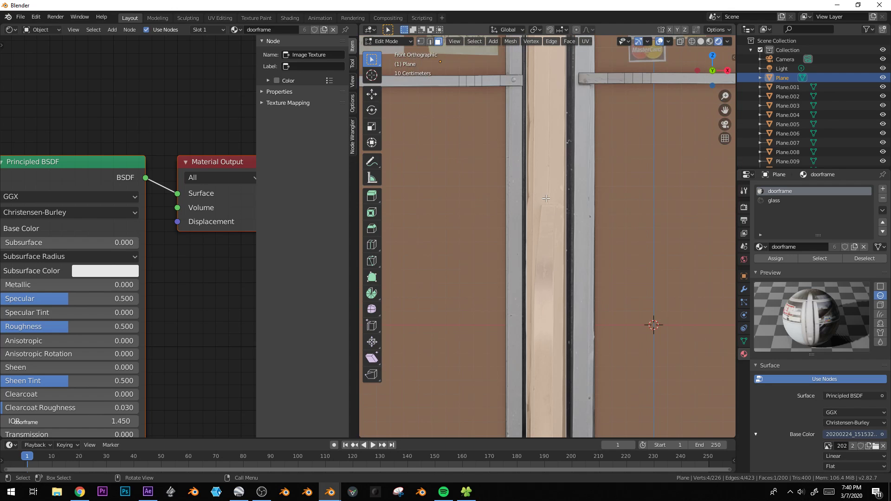
{"action": "scroll", "coordinate": [546, 199], "scroll_direction": "down", "scroll_amount": 5}
- Duplicate the center post face and move the copy out in front of the doors along negative Y
{"action": "key", "text": "e"}
{"action": "right_click", "coordinate": [578, 262]}
{"action": "middle_click_drag", "start_coordinate": [578, 261], "coordinate": [581, 292]}
{"action": "key", "text": "g"}
{"action": "key", "text": "y"}
{"action": "left_click", "coordinate": [541, 292]}
- Add a centered loop cut across the duplicated post strip in vertex mode
{"action": "key", "text": "KP_1"}
{"action": "key", "text": "KP_3"}
{"action": "key", "text": "1"}
{"action": "key", "text": "ctrl+r"}
{"action": "left_click", "coordinate": [407, 224]}
{"action": "right_click", "coordinate": [407, 223]}
- Move the strip's top edge about 2.015 m along Y and -2.173 m along Z to meet the door frame
{"action": "key", "text": "alt+a"}
{"action": "scroll", "coordinate": [432, 158], "scroll_direction": "down", "scroll_amount": 2}
{"action": "middle_click_drag", "start_coordinate": [433, 157], "coordinate": [457, 194], "text": "shift"}
{"action": "key", "text": "b"}
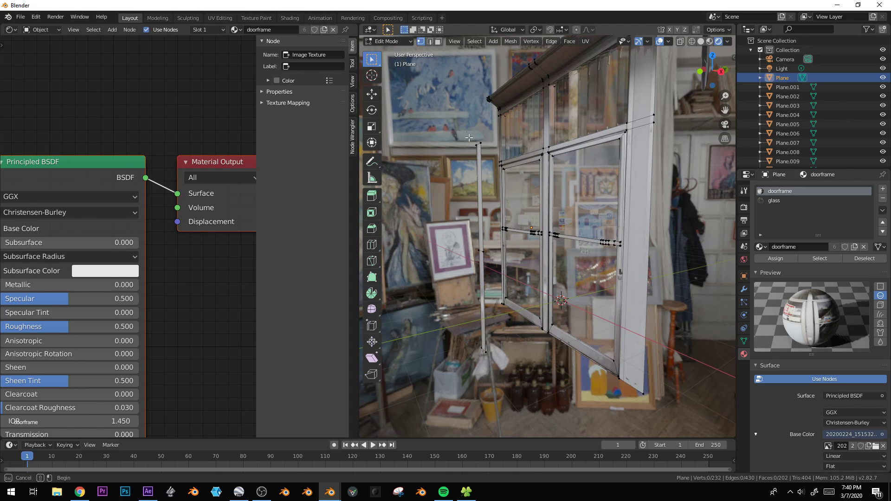
{"action": "key", "text": "KP_3"}
{"action": "key", "text": "g"}
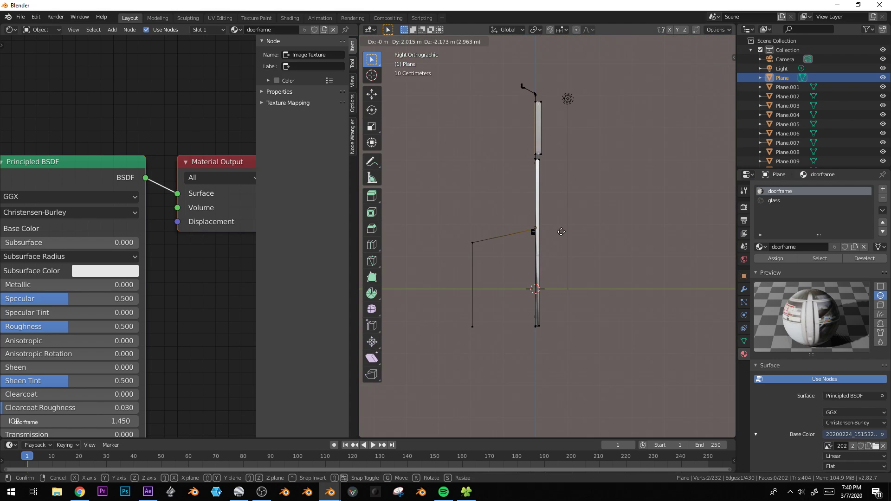
{"action": "left_click", "coordinate": [560, 232]}
{"action": "middle_click_drag", "start_coordinate": [560, 232], "coordinate": [643, 258]}
{"action": "scroll", "coordinate": [645, 258], "scroll_direction": "up", "scroll_amount": 4}
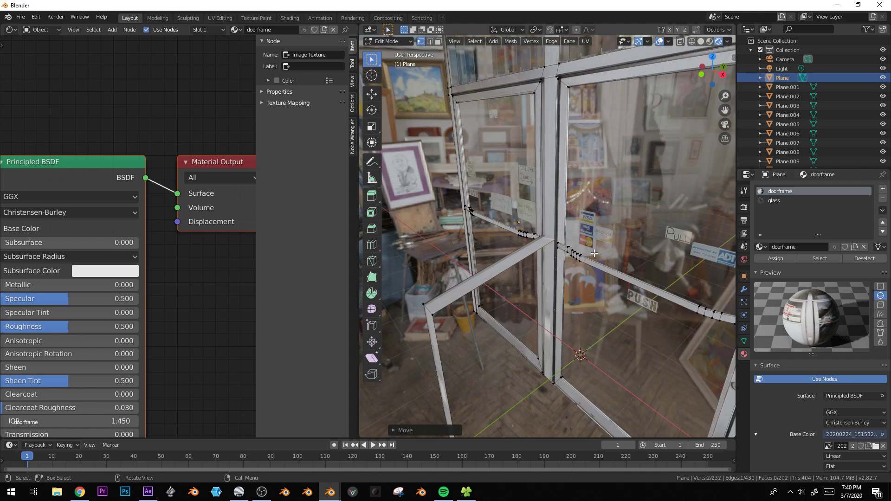
- Scale the linked geometry of the bent strip along X
{"action": "key", "text": "ctrl+l"}
{"action": "key", "text": "s"}
{"action": "key", "text": "x"}
{"action": "left_click", "coordinate": [603, 274]}
- Add a loop cut across the strip's sloped upper segment and move the new edge in side view to bend the rail
{"action": "key", "text": "ctrl+r"}
{"action": "left_click", "coordinate": [486, 269]}
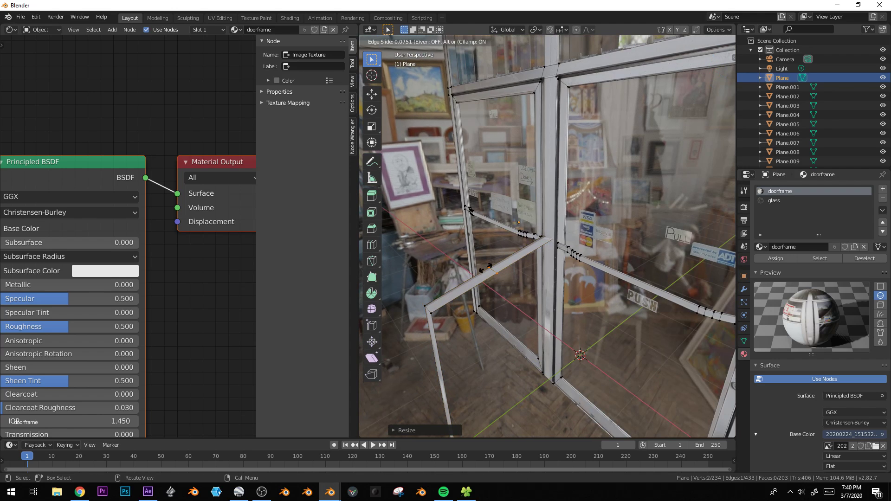
{"action": "left_click", "coordinate": [482, 285]}
{"action": "key", "text": "KP_1"}
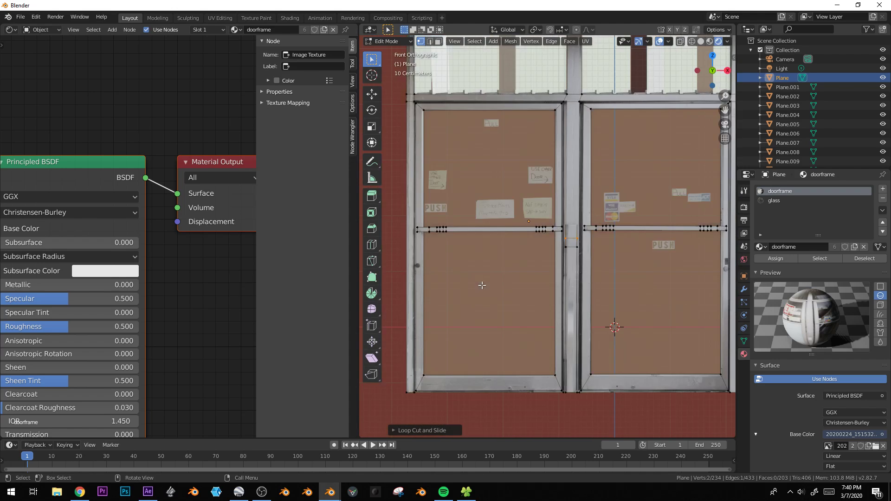
{"action": "key", "text": "KP_3"}
{"action": "key", "text": "g"}
{"action": "left_click", "coordinate": [474, 270]}
- Lower the rail's outer corner edge along Z so its front section slopes down more steeply
{"action": "left_click", "coordinate": [417, 247]}
{"action": "key", "text": "g"}
{"action": "key", "text": "g"}
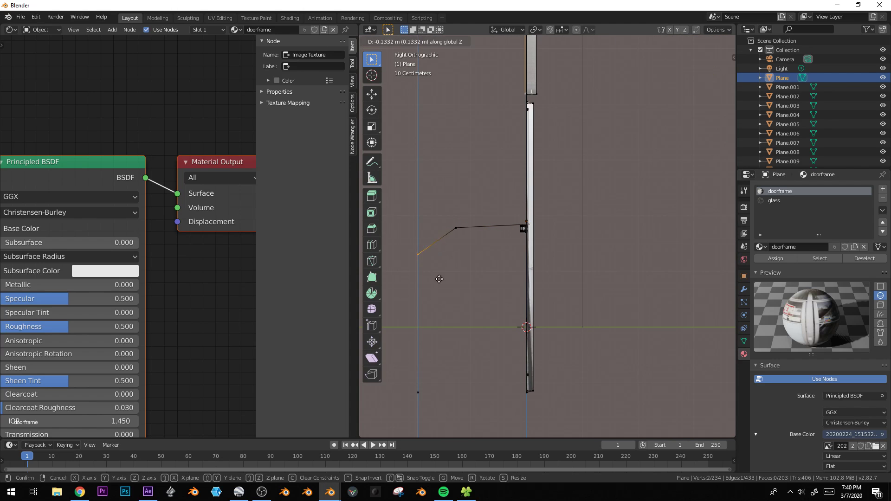
{"action": "left_click", "coordinate": [445, 304]}
{"action": "middle_click_drag", "start_coordinate": [446, 305], "coordinate": [526, 243]}
{"action": "left_click", "coordinate": [541, 320]}
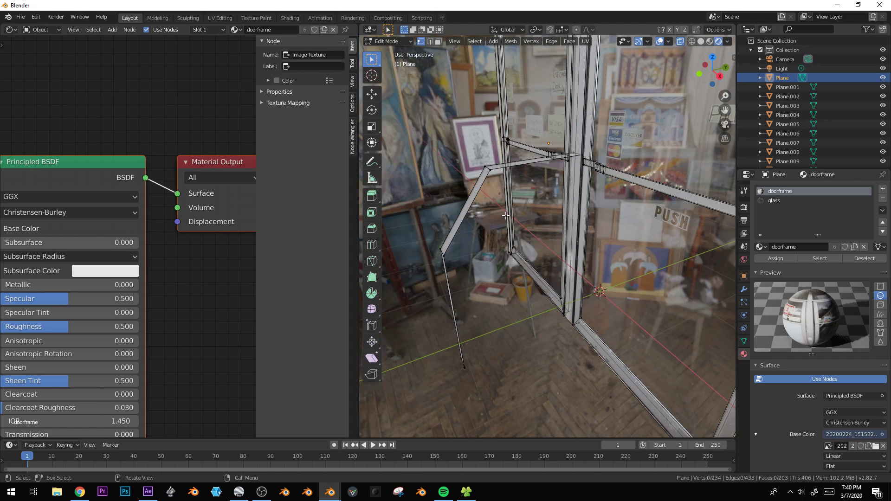
- Bevel the two corner edges of the door handle strip by about 0.22 m with 7 segments
{"action": "middle_click_drag", "start_coordinate": [464, 250], "coordinate": [479, 249]}
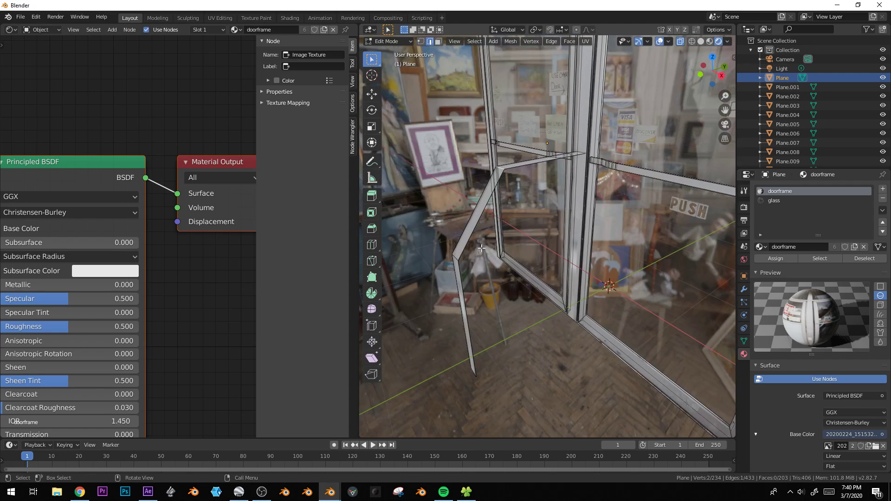
{"action": "key", "text": "ctrl+b"}
{"action": "scroll", "coordinate": [586, 268], "scroll_direction": "up", "scroll_amount": 3}
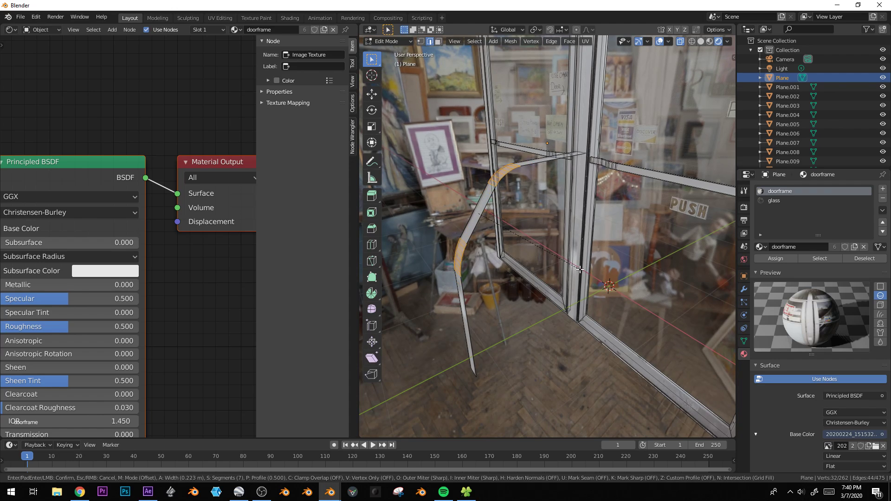
{"action": "left_click", "coordinate": [580, 269]}
- Select the entire linked handle strip and extrude it along its normals to a thickness of about 0.05 m
{"action": "key", "text": "ctrl+l"}
{"action": "key", "text": "alt+e"}
{"action": "left_click", "coordinate": [561, 273]}
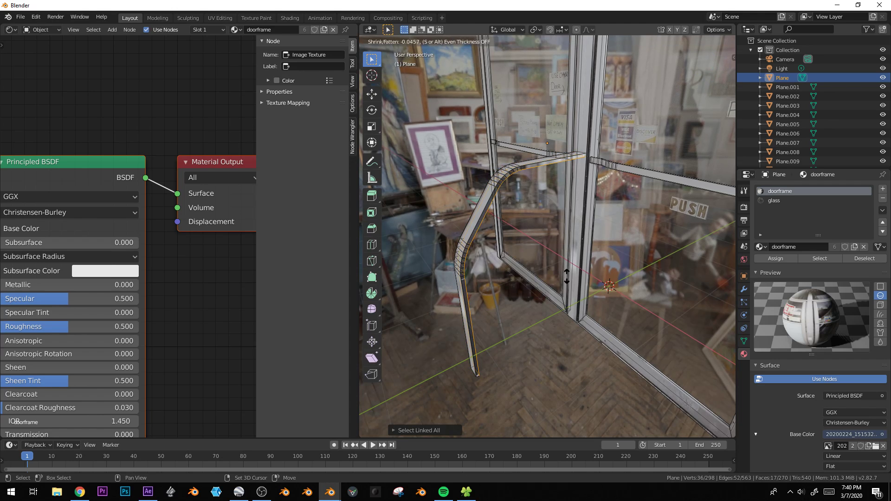
{"action": "left_click", "coordinate": [566, 276]}
{"action": "middle_click_drag", "start_coordinate": [566, 277], "coordinate": [536, 289]}
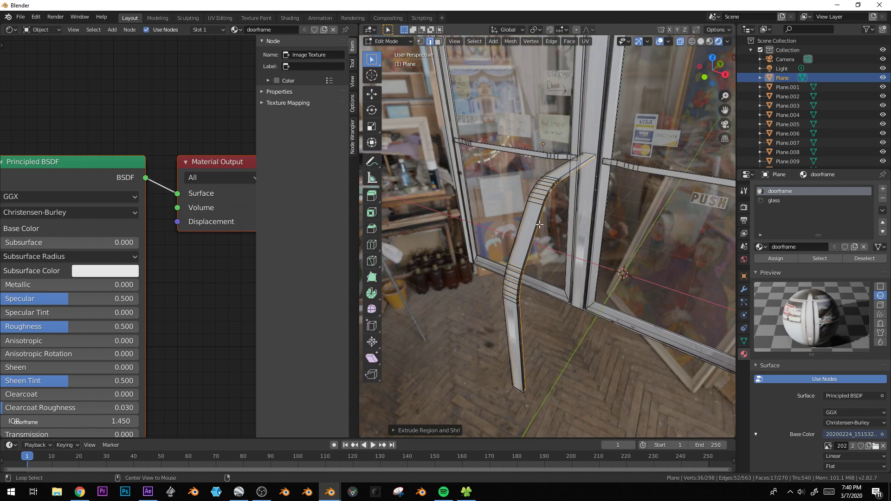
- Select the handle's outer edge loop and bevel it with 7 segments and a width of about 0.03 m
{"action": "left_click", "coordinate": [536, 219]}
{"action": "left_click", "coordinate": [539, 206], "text": "alt"}
{"action": "scroll", "coordinate": [527, 209], "scroll_direction": "up", "scroll_amount": 4}
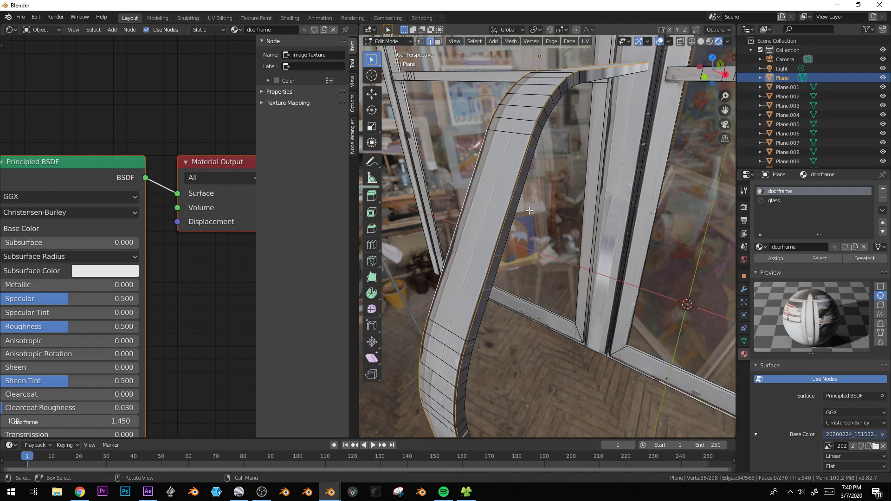
{"action": "scroll", "coordinate": [529, 209], "scroll_direction": "down", "scroll_amount": 3}
{"action": "middle_click_drag", "start_coordinate": [538, 217], "coordinate": [564, 196], "text": "shift"}
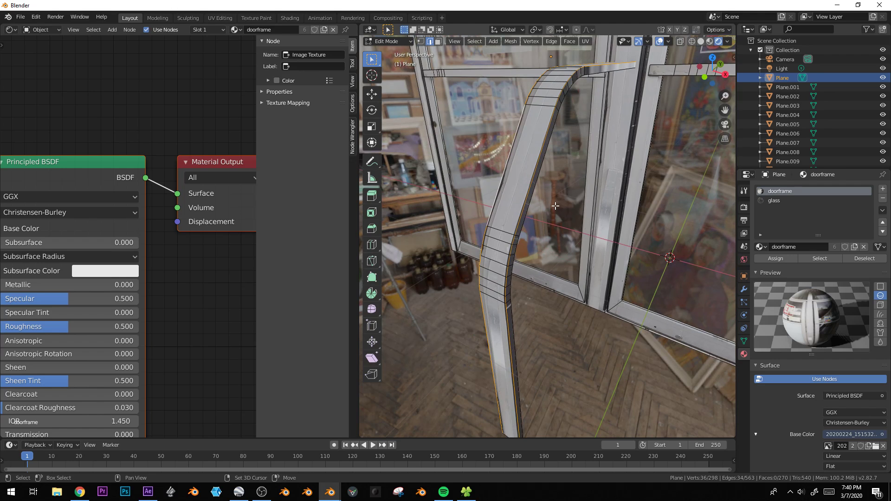
{"action": "key", "text": "ctrl+b"}
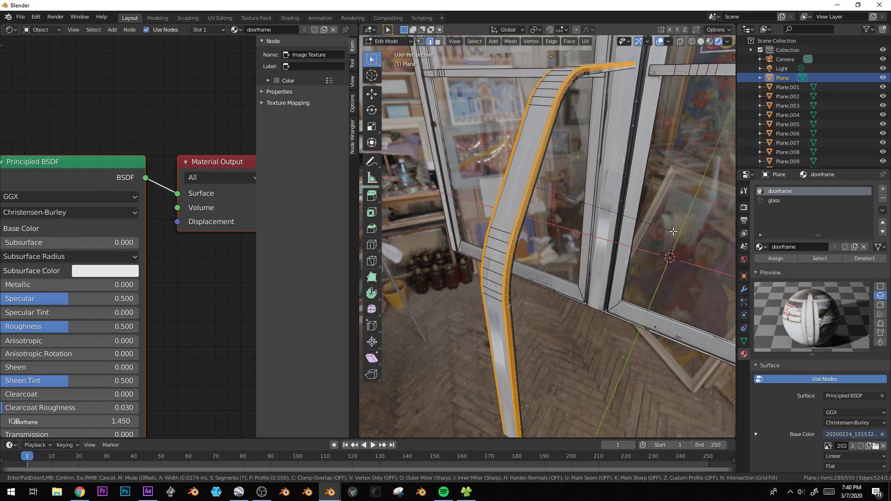
{"action": "left_click", "coordinate": [671, 231]}
{"action": "key", "text": "Tab"}
{"action": "middle_click_drag", "start_coordinate": [670, 231], "coordinate": [549, 208]}
- Duplicate the face loops of the handle's upper arm and place the copy below it in the right view
{"action": "key", "text": "Tab"}
{"action": "key", "text": "3"}
{"action": "left_click", "coordinate": [566, 140], "text": "alt"}
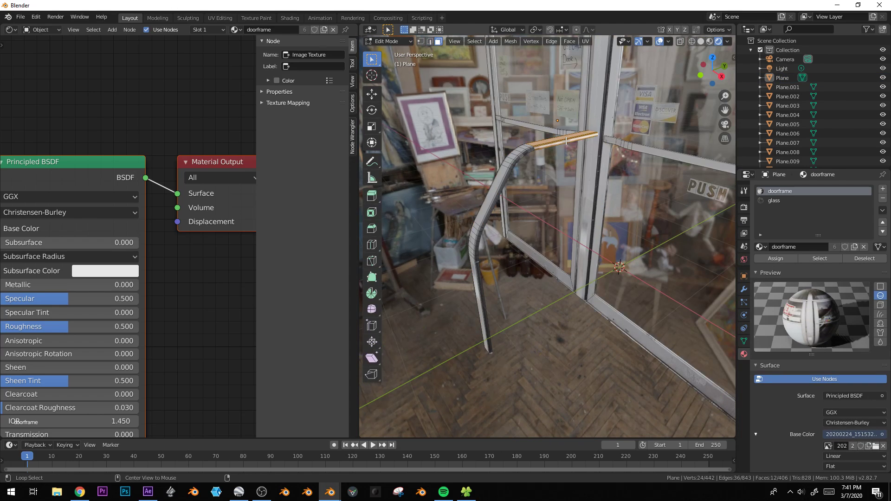
{"action": "key", "text": "KP_3"}
{"action": "key", "text": "shift+d"}
{"action": "left_click", "coordinate": [552, 211]}
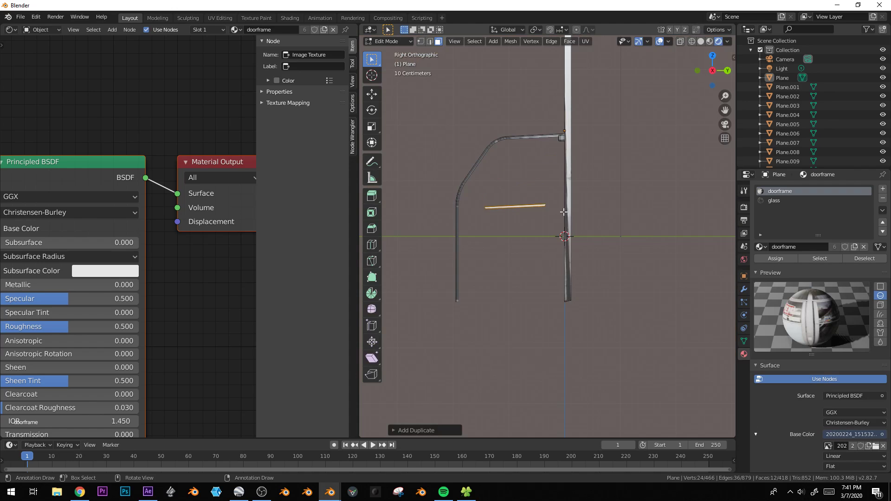
- Rotate the duplicated bar until it is level and scale it down
{"action": "scroll", "coordinate": [569, 209], "scroll_direction": "up", "scroll_amount": 2}
{"action": "key", "text": "r"}
{"action": "key", "text": "s"}
{"action": "left_click", "coordinate": [575, 197]}
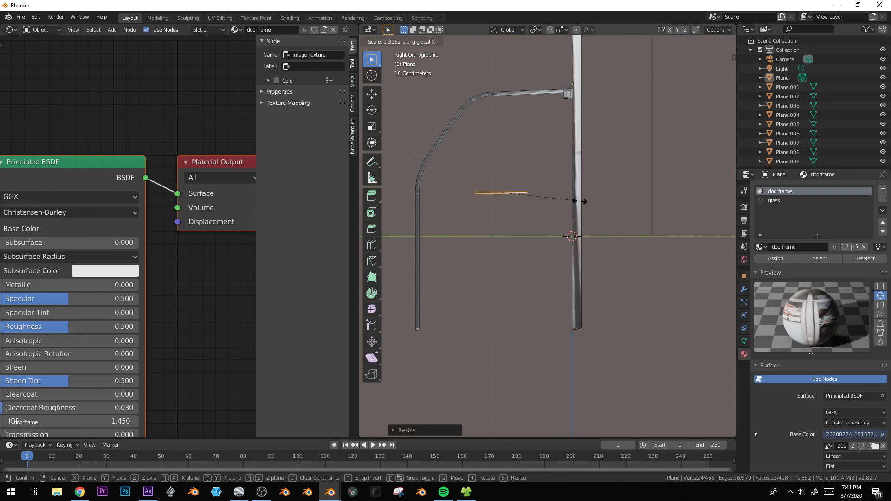
- Stretch the bar along Y to span from the handle's lower bend to the door frame, and align it along Y
{"action": "key", "text": "s"}
{"action": "key", "text": "y"}
{"action": "left_click", "coordinate": [567, 199]}
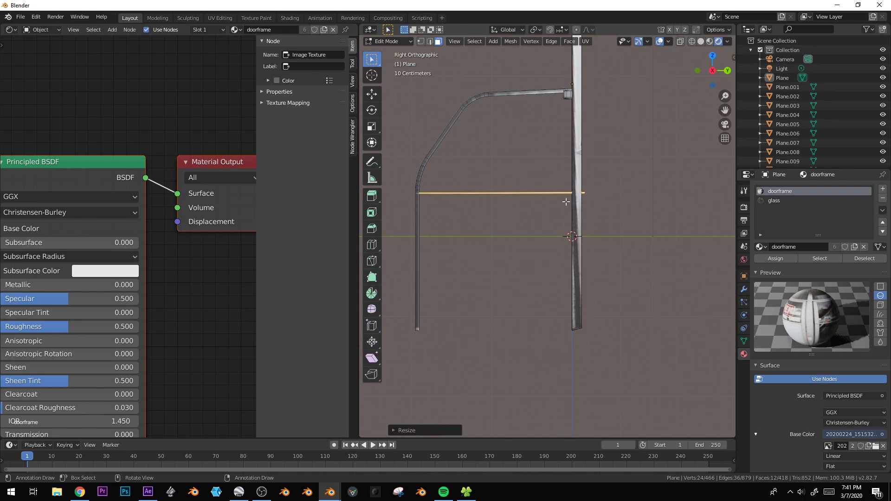
{"action": "key", "text": "s"}
{"action": "key", "text": "y"}
{"action": "left_click", "coordinate": [677, 216]}
{"action": "key", "text": "g"}
{"action": "key", "text": "y"}
{"action": "left_click", "coordinate": [673, 217]}
- Scale the crossbar along X and raise it about 0.3 m along Z
{"action": "middle_click_drag", "start_coordinate": [573, 235], "coordinate": [650, 266]}
{"action": "key", "text": "s"}
{"action": "key", "text": "x"}
{"action": "left_click", "coordinate": [654, 262]}
{"action": "key", "text": "g"}
{"action": "key", "text": "z"}
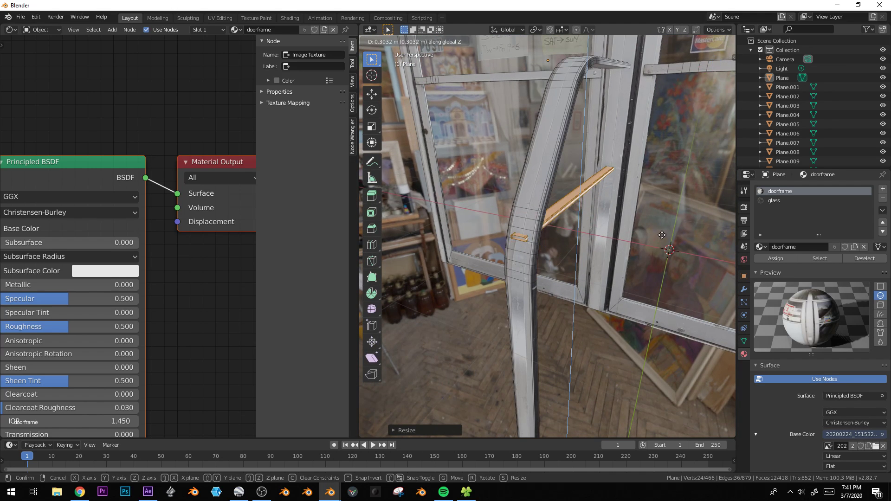
{"action": "left_click", "coordinate": [665, 232]}
- Adjust the crossbar's length along Y and shift it along Y between the handle and the door
{"action": "key", "text": "s"}
{"action": "key", "text": "y"}
{"action": "left_click", "coordinate": [684, 248]}
{"action": "key", "text": "g"}
{"action": "key", "text": "y"}
{"action": "left_click", "coordinate": [679, 250]}
{"action": "key", "text": "Tab"}
- Select the linked handle together with its crossbar and duplicate them along X to beyond the frame's outer edge
{"action": "scroll", "coordinate": [605, 268], "scroll_direction": "down", "scroll_amount": 4}
{"action": "middle_click_drag", "start_coordinate": [605, 268], "coordinate": [615, 249]}
{"action": "key", "text": "Tab"}
{"action": "left_click", "coordinate": [535, 211], "text": "shift"}
{"action": "key", "text": "ctrl+l"}
{"action": "key", "text": "shift+d"}
{"action": "key", "text": "x"}
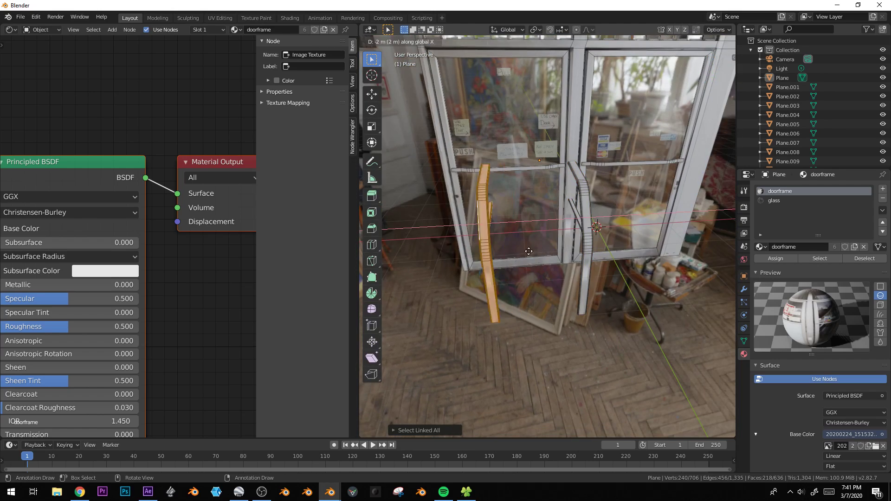
{"action": "left_click", "coordinate": [402, 251]}
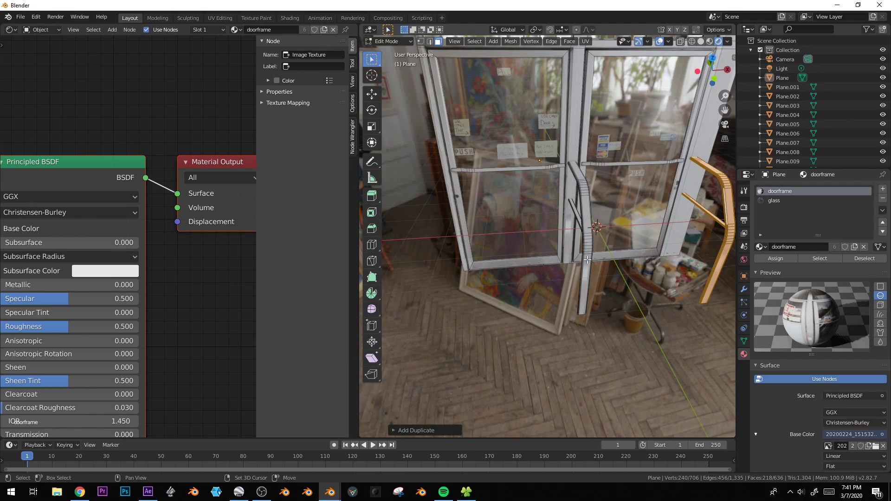
{"action": "key", "text": "Tab"}
{"action": "middle_click_drag", "start_coordinate": [573, 255], "coordinate": [577, 235]}
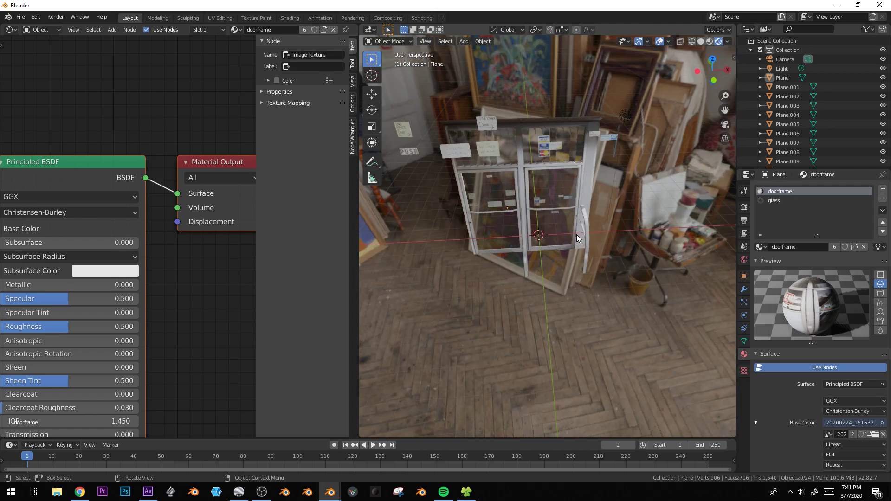
- Open the paper signs mesh above the door frame for editing in the front view
{"action": "key", "text": "KP_1"}
{"action": "middle_click_drag", "start_coordinate": [541, 149], "coordinate": [531, 204], "text": "shift"}
{"action": "scroll", "coordinate": [531, 203], "scroll_direction": "down", "scroll_amount": 2}
{"action": "scroll", "coordinate": [512, 177], "scroll_direction": "up", "scroll_amount": 3}
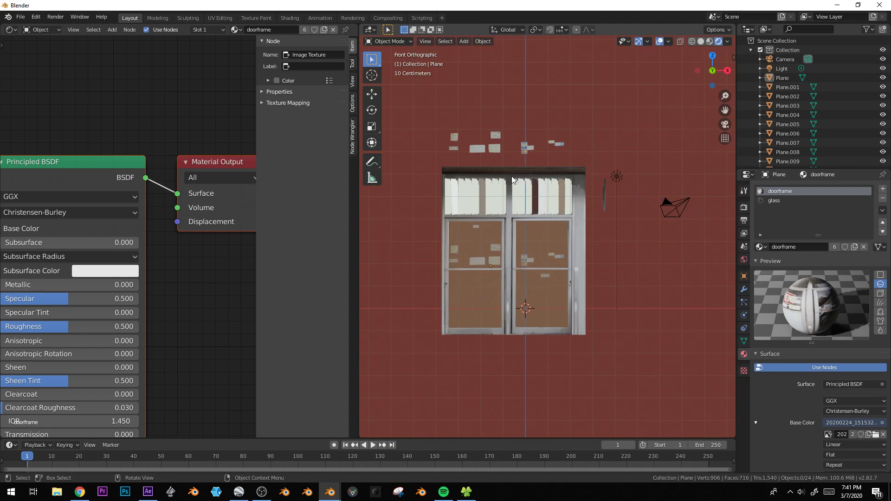
{"action": "left_click", "coordinate": [481, 148]}
{"action": "key", "text": "Tab"}
{"action": "scroll", "coordinate": [504, 199], "scroll_direction": "up", "scroll_amount": 3}
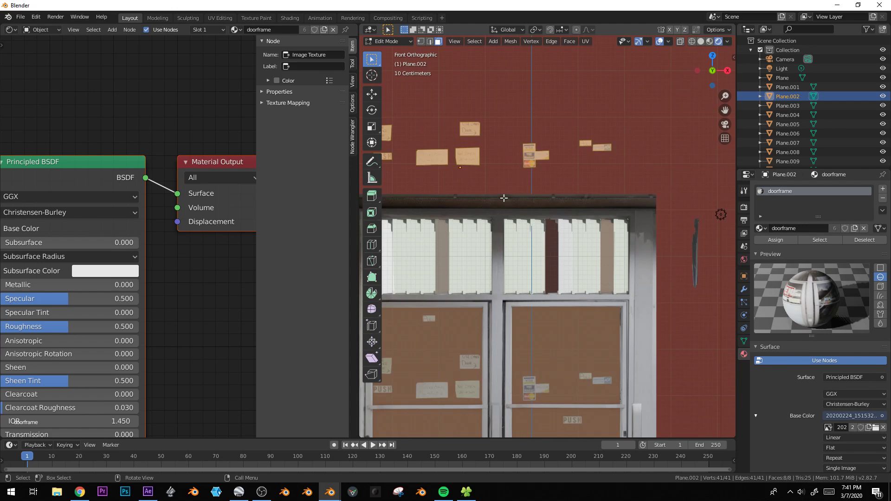
{"action": "middle_click_drag", "start_coordinate": [504, 198], "coordinate": [584, 249], "text": "shift"}
- Change the shader editor area to the UV Editor and zoom in on the OPEN sign in the photo
{"action": "left_click", "coordinate": [10, 29]}
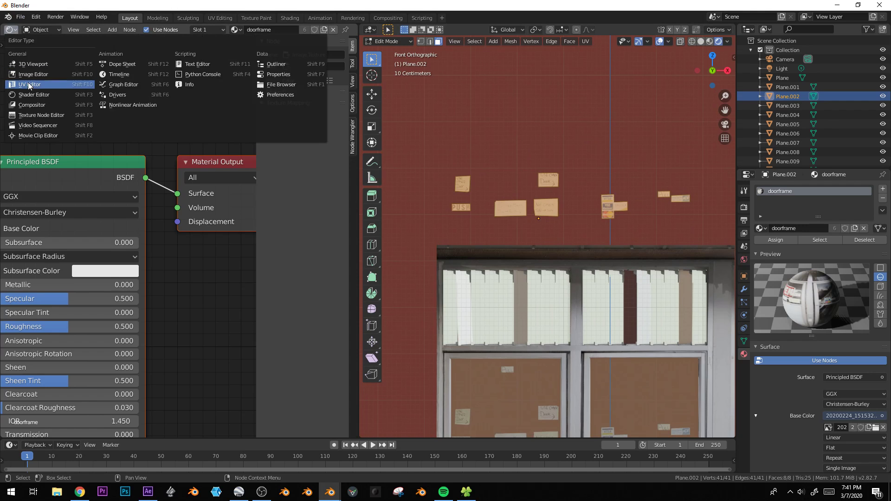
{"action": "left_click", "coordinate": [31, 86]}
{"action": "scroll", "coordinate": [106, 157], "scroll_direction": "up", "scroll_amount": 2}
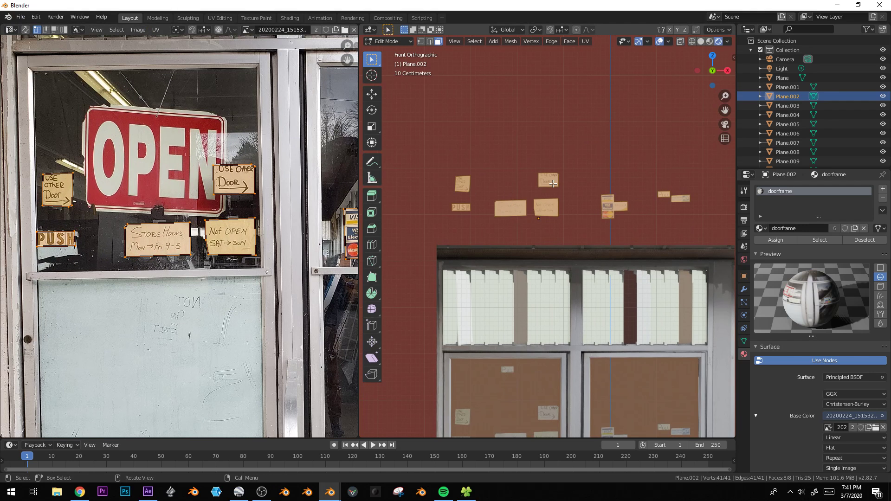
- Add a plane to the signs mesh, place it above the door frame and rotate it upright about the X axis
{"action": "key", "text": "shift+a"}
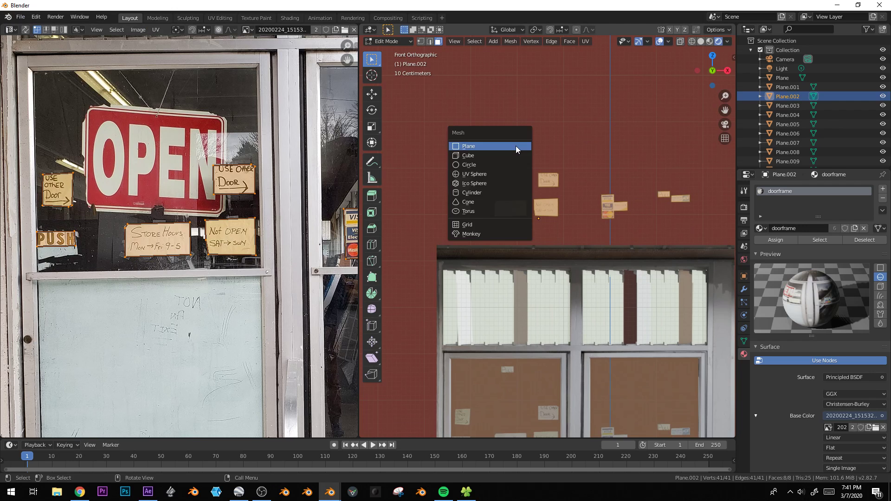
{"action": "left_click", "coordinate": [517, 149]}
{"action": "scroll", "coordinate": [518, 150], "scroll_direction": "down", "scroll_amount": 4}
{"action": "key", "text": "g"}
{"action": "left_click", "coordinate": [508, 120]}
{"action": "key", "text": "r"}
{"action": "key", "text": "x"}
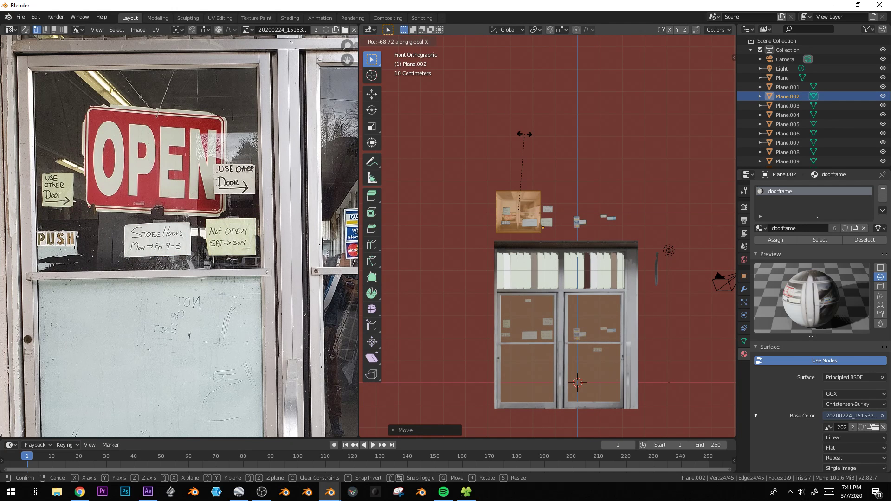
{"action": "left_click", "coordinate": [525, 134]}
- Widen the new plane along X and move it up along Z, clear of the existing paper signs
{"action": "key", "text": "g"}
{"action": "key", "text": "z"}
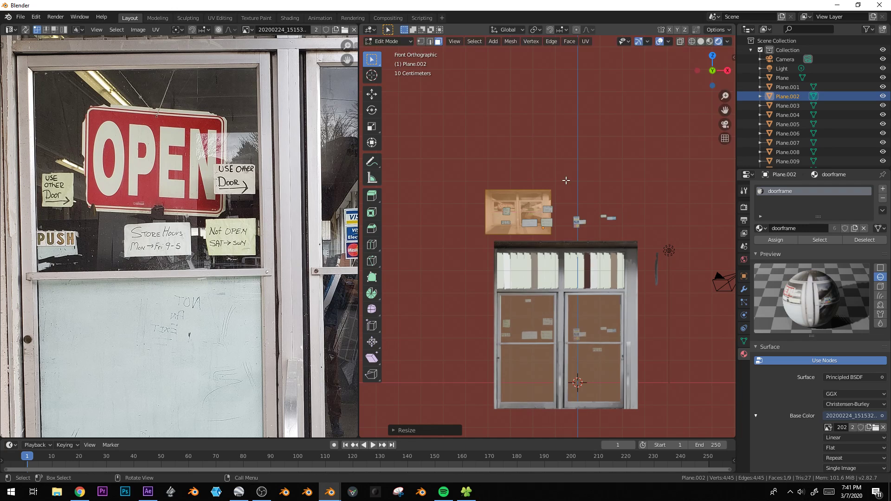
{"action": "left_click", "coordinate": [564, 121]}
- Unwrap the new plane and move its UVs over the OPEN sign in the photo
{"action": "key", "text": "u"}
{"action": "left_click", "coordinate": [533, 149]}
{"action": "key", "text": "g"}
{"action": "left_click", "coordinate": [208, 173]}
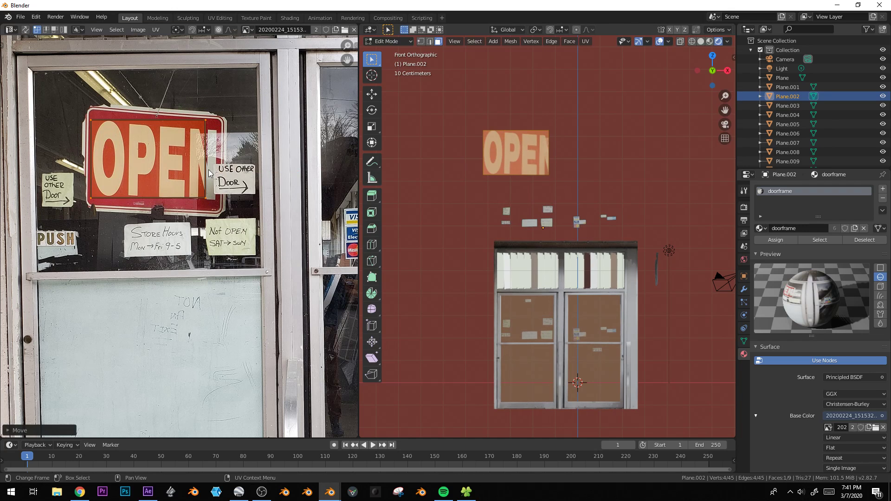
- Move each of the plane's four UV corners to the matching corner of the OPEN sign in the photo
{"action": "left_click", "coordinate": [89, 119]}
{"action": "key", "text": "g"}
{"action": "left_click", "coordinate": [77, 113]}
{"action": "left_click", "coordinate": [88, 199]}
{"action": "key", "text": "g"}
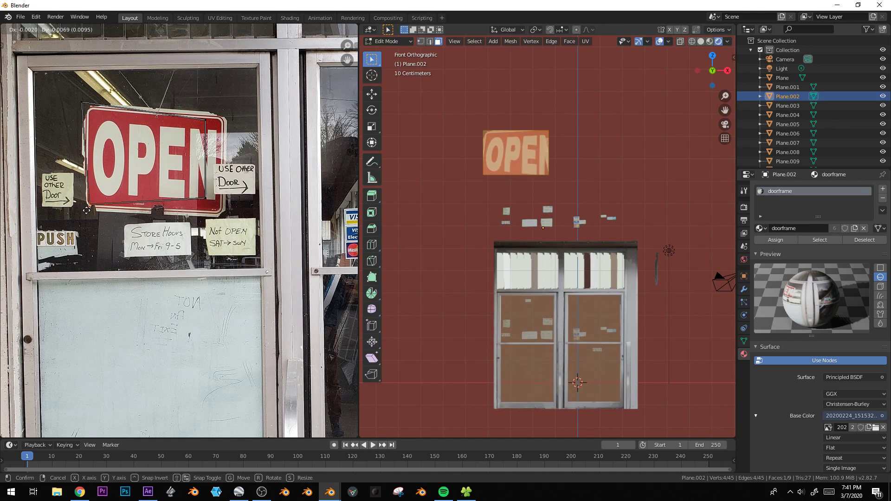
{"action": "left_click", "coordinate": [84, 212]}
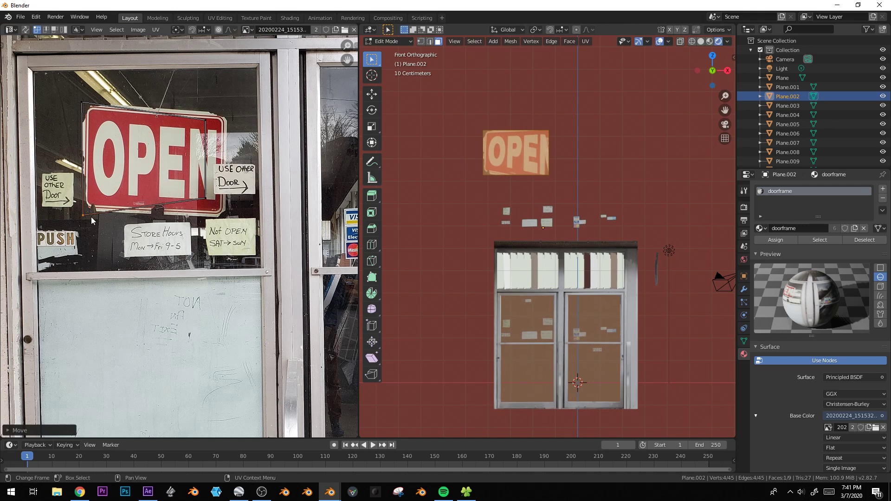
{"action": "left_click", "coordinate": [227, 198]}
{"action": "key", "text": "g"}
{"action": "left_click", "coordinate": [224, 222]}
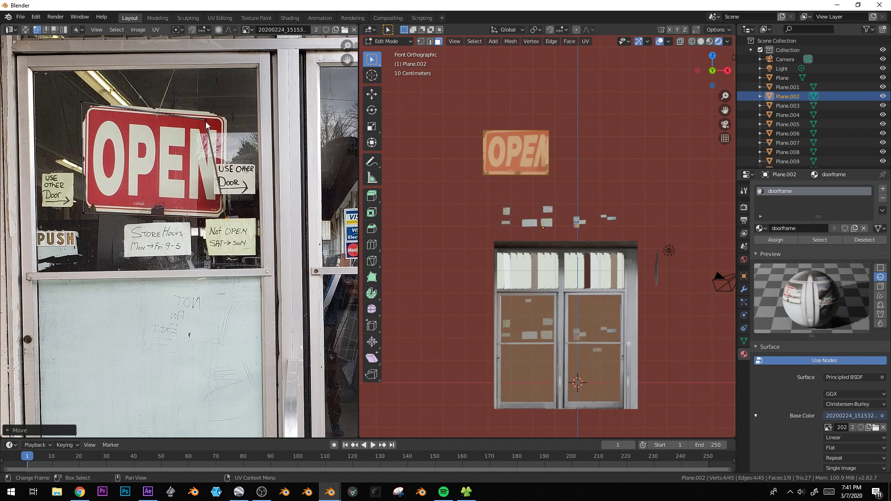
{"action": "left_click", "coordinate": [206, 124]}
{"action": "key", "text": "g"}
{"action": "left_click", "coordinate": [236, 114]}
- Fine-tune the lower-right, lower-left and upper-left UV corners against the OPEN sign's edges
{"action": "left_click", "coordinate": [226, 218]}
{"action": "key", "text": "g"}
{"action": "left_click", "coordinate": [225, 218]}
{"action": "left_click", "coordinate": [85, 212]}
{"action": "key", "text": "g"}
{"action": "left_click", "coordinate": [87, 212]}
{"action": "left_click", "coordinate": [82, 106]}
{"action": "key", "text": "g"}
{"action": "left_click", "coordinate": [83, 103]}
- Deselect everything and cut the plane with the Knife tool along the worn edges, corners and notches of the OPEN sign
{"action": "scroll", "coordinate": [537, 249], "scroll_direction": "up", "scroll_amount": 5}
{"action": "scroll", "coordinate": [537, 249], "scroll_direction": "up", "scroll_amount": 2}
{"action": "key", "text": "alt+a"}
{"action": "key", "text": "k"}
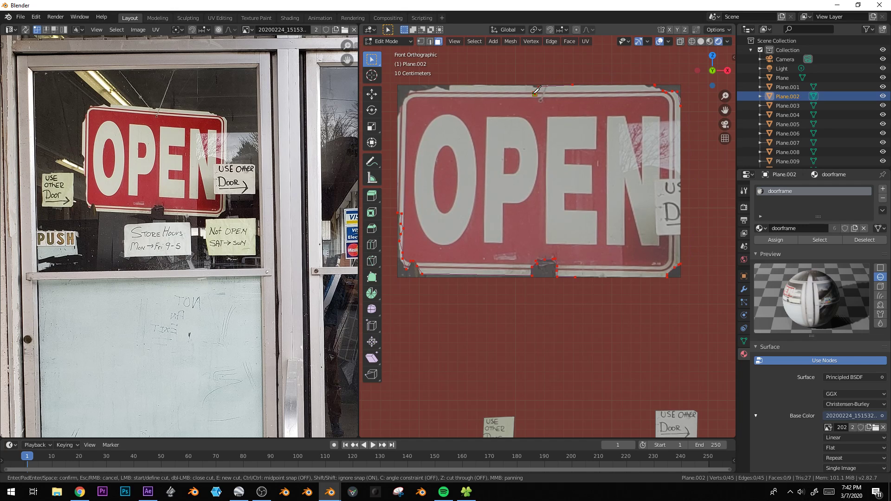
{"action": "left_click", "coordinate": [526, 81]}
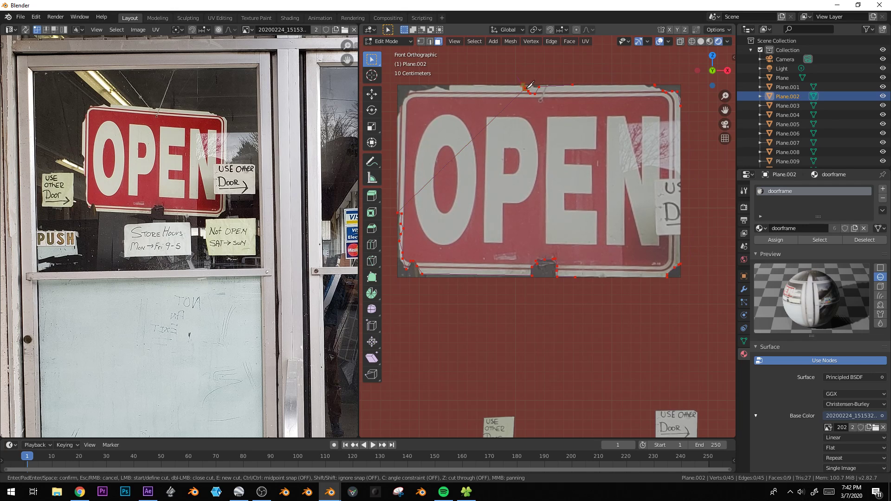
{"action": "key", "text": "Return"}
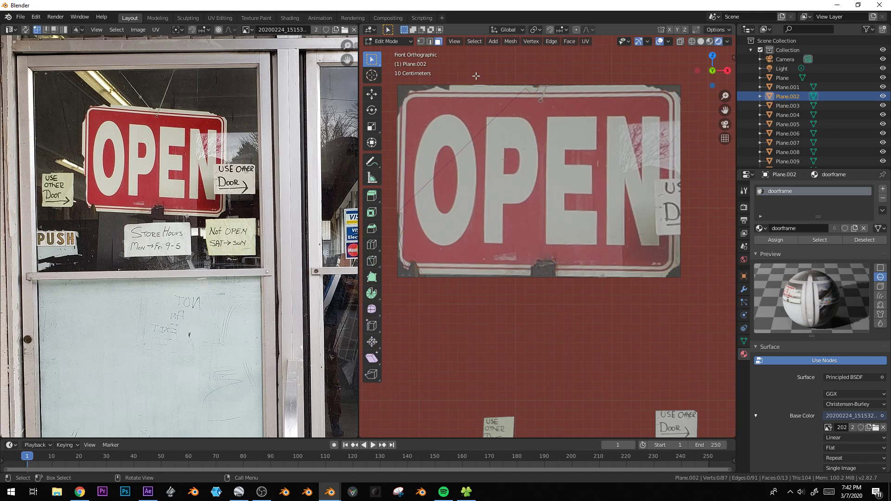
{"action": "key", "text": "k"}
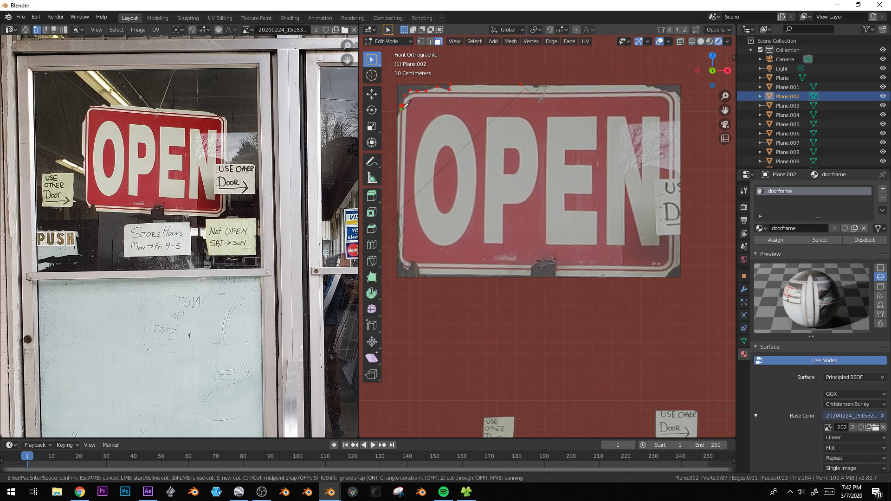
{"action": "key", "text": "Return"}
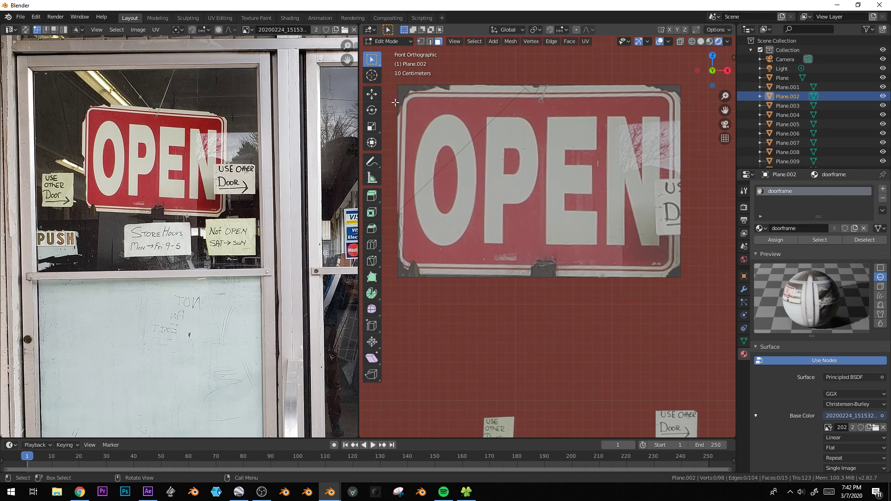
- Select the waste faces outside the cut outline of the OPEN sign and delete them
{"action": "left_click", "coordinate": [398, 93]}
{"action": "left_click", "coordinate": [417, 271], "text": "shift"}
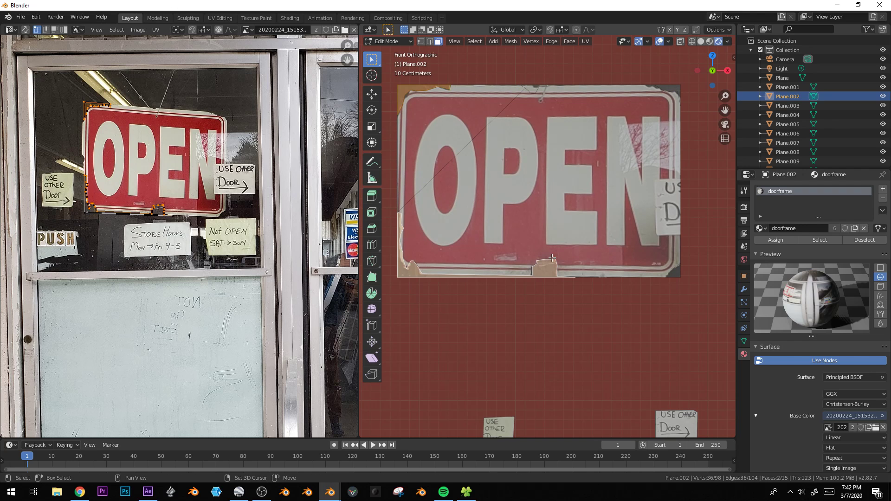
{"action": "left_click", "coordinate": [669, 274], "text": "shift"}
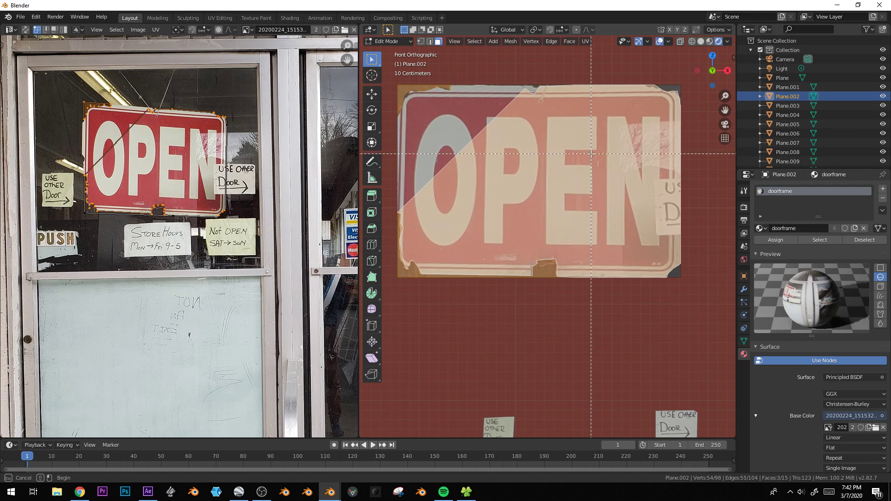
{"action": "left_click", "coordinate": [679, 86], "text": "shift"}
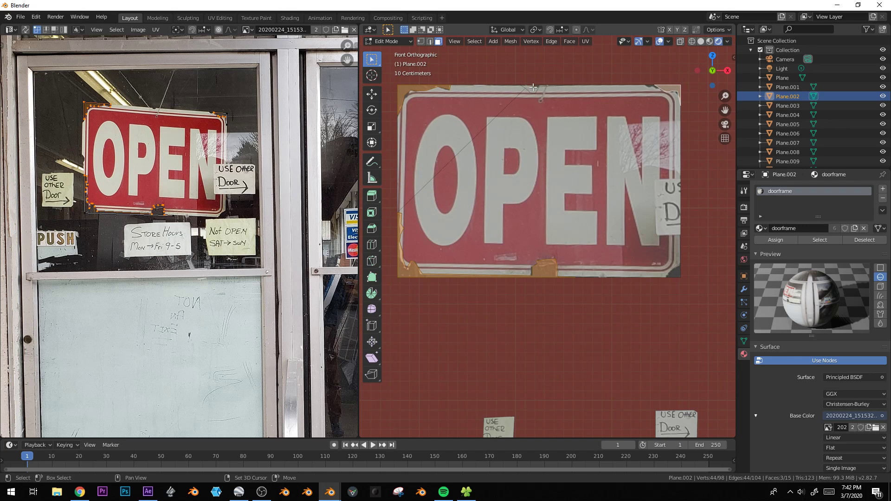
{"action": "key", "text": "x"}
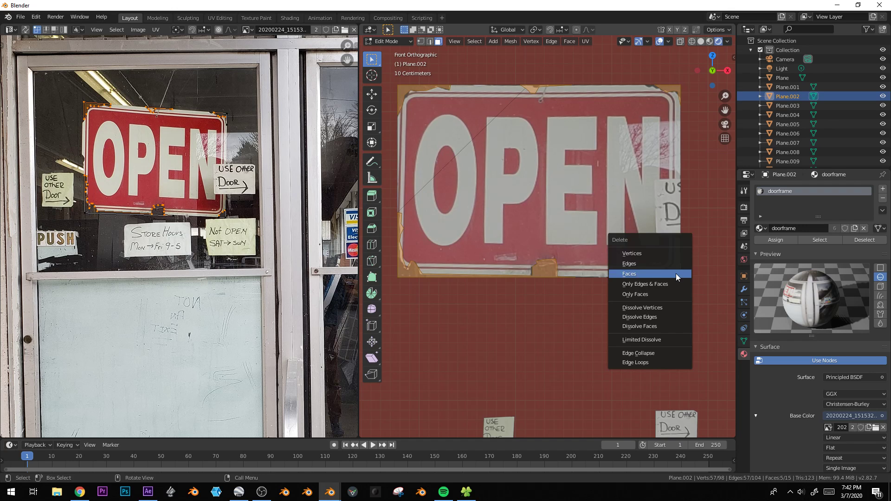
{"action": "left_click", "coordinate": [677, 275]}
- Select the whole linked OPEN sign and extrude it about 0.01 m to give it thickness, leaving mesh editing
{"action": "left_click", "coordinate": [577, 189]}
{"action": "key", "text": "ctrl+l"}
{"action": "middle_click_drag", "start_coordinate": [576, 190], "coordinate": [532, 240]}
{"action": "key", "text": "e"}
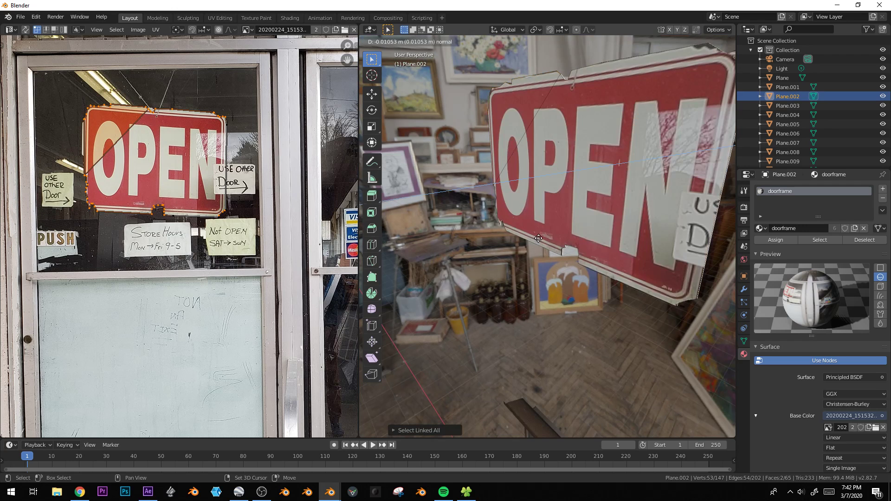
{"action": "left_click", "coordinate": [547, 237]}
{"action": "key", "text": "Tab"}
- Delete the vertices of the leftover paper notes below the OPEN sign in the same mesh
{"action": "scroll", "coordinate": [550, 236], "scroll_direction": "down", "scroll_amount": 3}
{"action": "key", "text": "KP_1"}
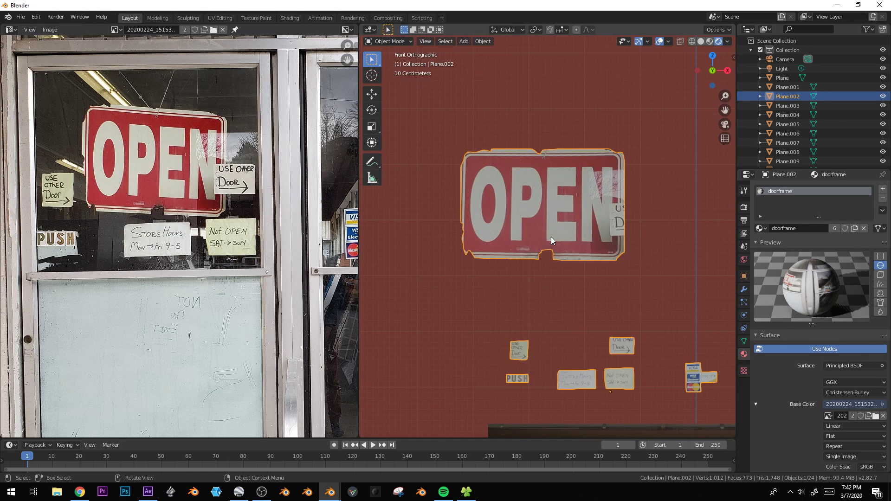
{"action": "scroll", "coordinate": [551, 237], "scroll_direction": "down", "scroll_amount": 3}
{"action": "middle_click_drag", "start_coordinate": [600, 285], "coordinate": [570, 169], "text": "shift"}
{"action": "key", "text": "Tab"}
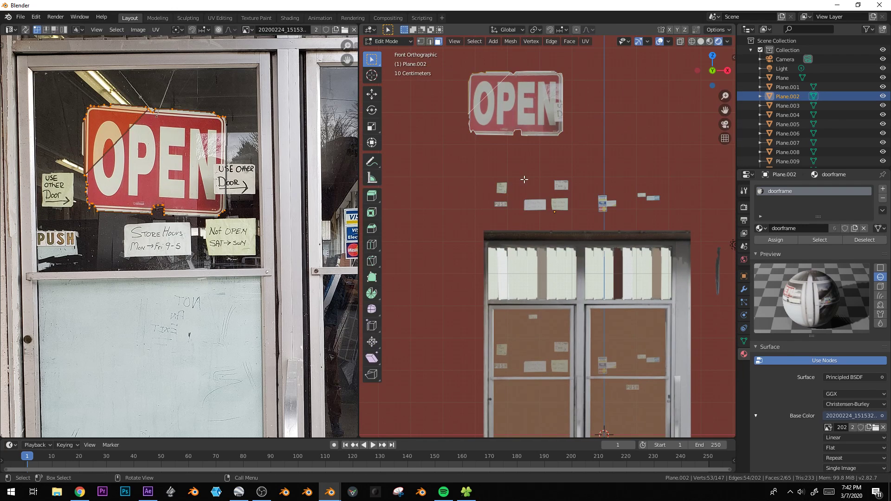
{"action": "left_click_drag", "start_coordinate": [477, 171], "coordinate": [675, 228]}
{"action": "key", "text": "x"}
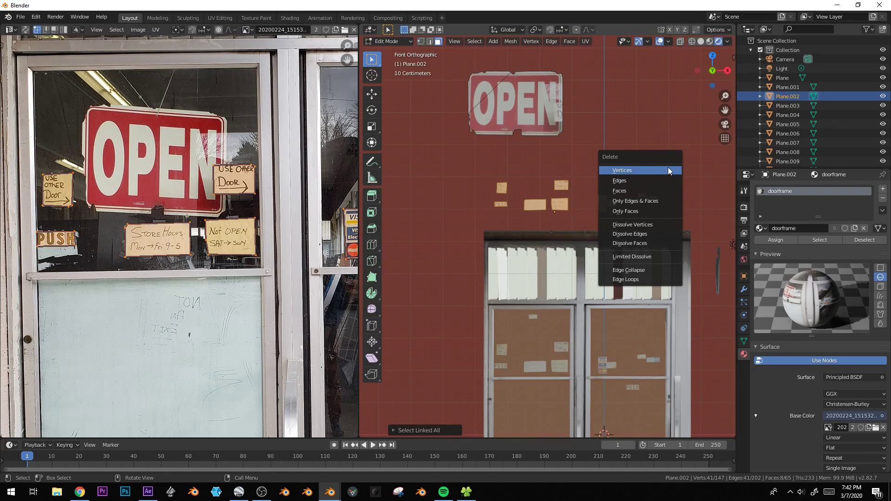
{"action": "left_click", "coordinate": [664, 172]}
- Scale the OPEN sign object down and move it over the left door
{"action": "key", "text": "Tab"}
{"action": "scroll", "coordinate": [580, 130], "scroll_direction": "down", "scroll_amount": 1}
{"action": "key", "text": "s"}
{"action": "left_click", "coordinate": [564, 132]}
{"action": "key", "text": "g"}
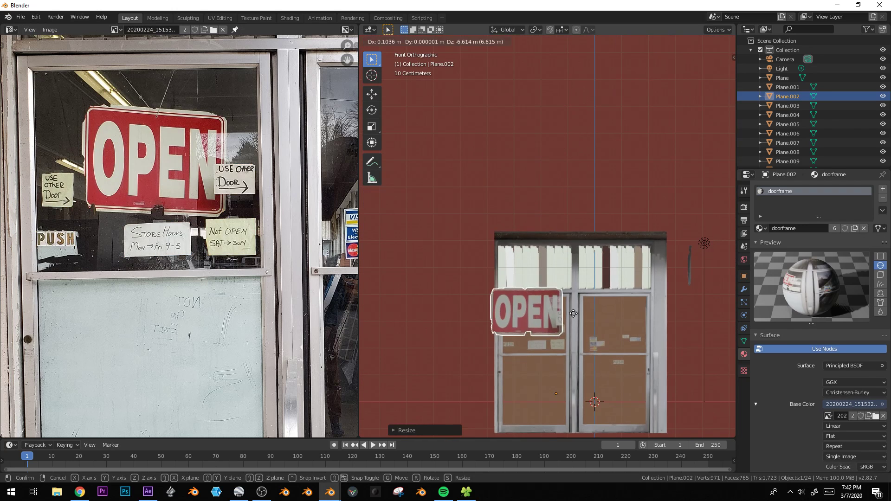
{"action": "left_click", "coordinate": [564, 309]}
- Reset the OPEN sign's origin to the centre of its geometry
{"action": "right_click", "coordinate": [533, 312]}
{"action": "left_click", "coordinate": [583, 318]}
{"action": "scroll", "coordinate": [573, 273], "scroll_direction": "up", "scroll_amount": 2}
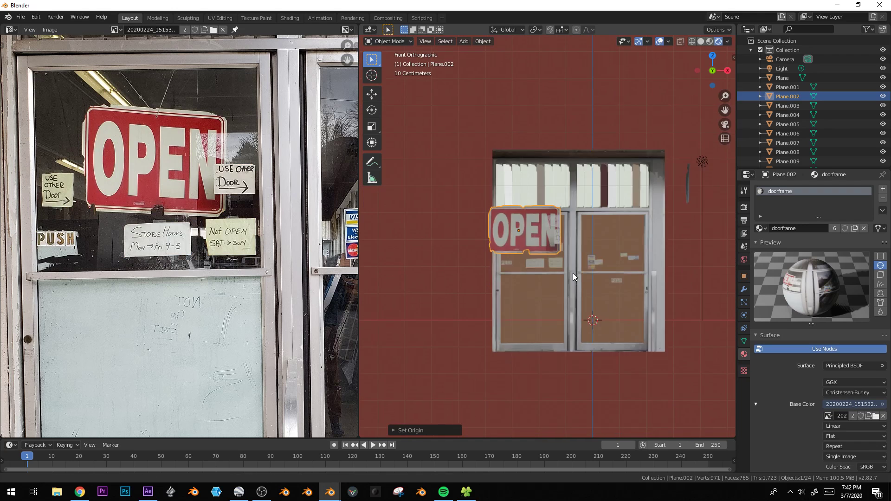
{"action": "key", "text": "r"}
{"action": "right_click", "coordinate": [564, 275]}
- Move the OPEN sign into the left door's upper glass panel and scale it down to fit the opening
{"action": "scroll", "coordinate": [568, 273], "scroll_direction": "up", "scroll_amount": 2}
{"action": "key", "text": "g"}
{"action": "left_click", "coordinate": [637, 307]}
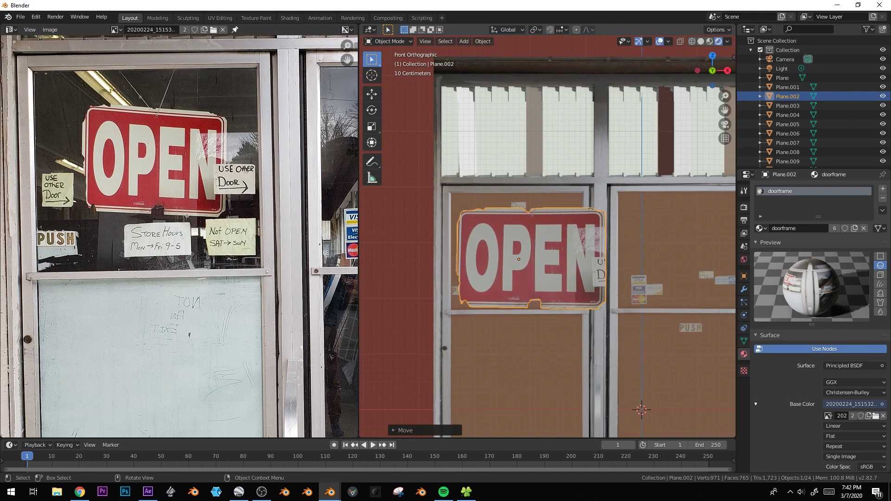
{"action": "key", "text": "s"}
{"action": "left_click", "coordinate": [599, 280]}
{"action": "scroll", "coordinate": [599, 280], "scroll_direction": "up", "scroll_amount": 3}
{"action": "key", "text": "g"}
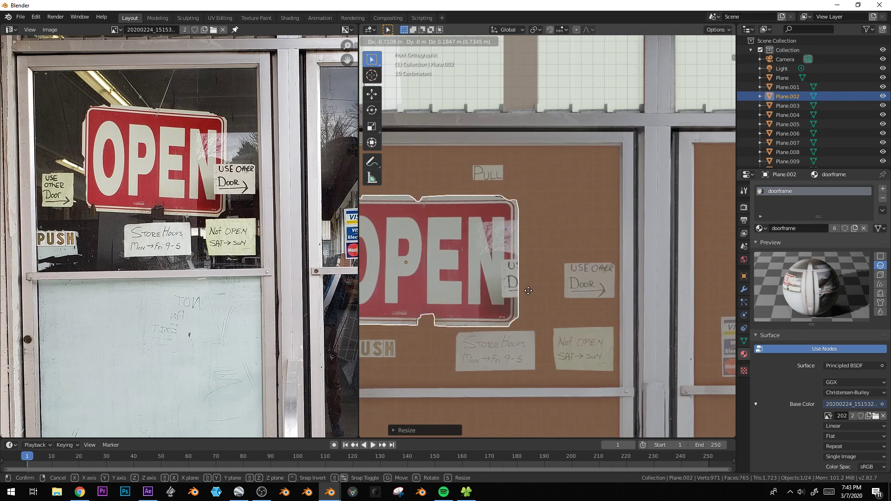
{"action": "left_click", "coordinate": [585, 290]}
- Move the OPEN sign along Y to the glass and adjust its size and position between the paper notes, matching the photo
{"action": "middle_click_drag", "start_coordinate": [586, 290], "coordinate": [662, 208]}
{"action": "key", "text": "g"}
{"action": "key", "text": "y"}
{"action": "left_click", "coordinate": [562, 314]}
{"action": "key", "text": "KP_1"}
{"action": "key", "text": "s"}
{"action": "left_click", "coordinate": [656, 207]}
{"action": "key", "text": "g"}
{"action": "left_click", "coordinate": [662, 207]}
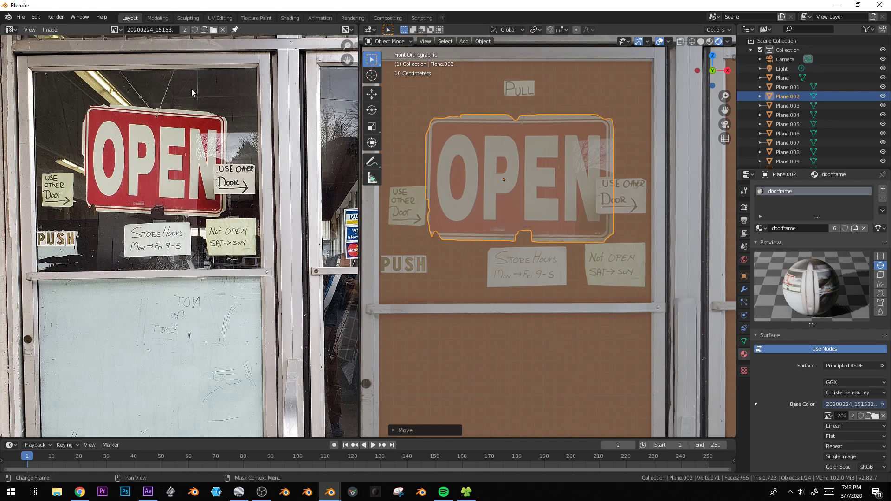
{"action": "left_click", "coordinate": [465, 245]}
{"action": "middle_click_drag", "start_coordinate": [465, 245], "coordinate": [497, 323]}
{"action": "scroll", "coordinate": [152, 340], "scroll_direction": "down", "scroll_amount": 1}
{"action": "middle_click_drag", "start_coordinate": [167, 344], "coordinate": [199, 232]}
{"action": "scroll", "coordinate": [200, 231], "scroll_direction": "up", "scroll_amount": 1}
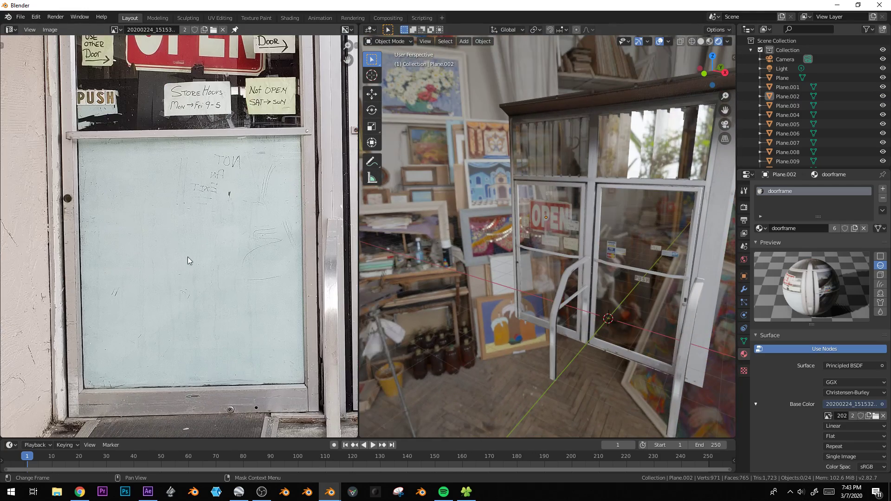
{"action": "scroll", "coordinate": [553, 313], "scroll_direction": "up", "scroll_amount": 2}
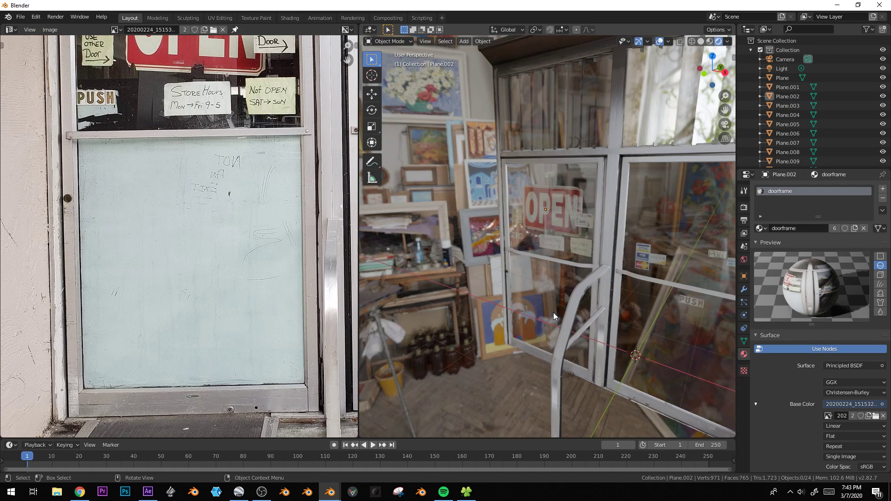
- Edit the door frame mesh and add a horizontal loop cut through the door glass at the middle rail
{"action": "key", "text": "KP_1"}
{"action": "key", "text": "Tab"}
{"action": "key", "text": "Tab"}
{"action": "left_click", "coordinate": [505, 329]}
{"action": "key", "text": "Tab"}
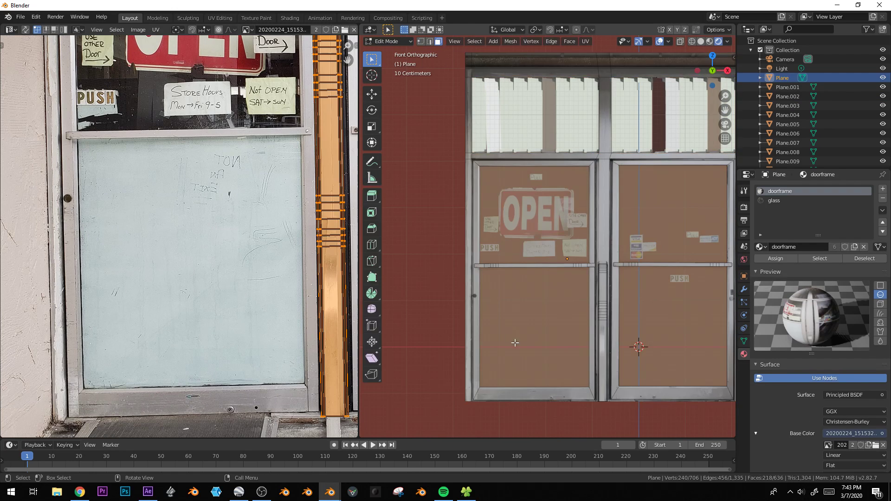
{"action": "middle_click_drag", "start_coordinate": [496, 354], "coordinate": [511, 296], "text": "shift"}
{"action": "scroll", "coordinate": [503, 299], "scroll_direction": "up", "scroll_amount": 2}
{"action": "key", "text": "ctrl+r"}
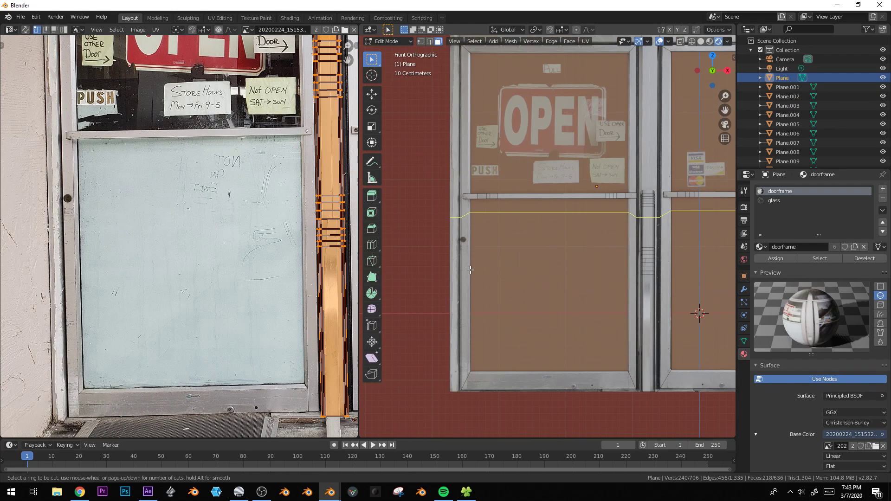
{"action": "left_click", "coordinate": [470, 270]}
{"action": "left_click", "coordinate": [470, 254]}
- Assign the doorframe material to the left door's lower panel and leave mesh editing
{"action": "left_click", "coordinate": [545, 261]}
{"action": "middle_click_drag", "start_coordinate": [555, 267], "coordinate": [631, 260]}
{"action": "left_click", "coordinate": [784, 192]}
{"action": "left_click", "coordinate": [780, 258]}
{"action": "key", "text": "Tab"}
- Select the bottom edge loop of the door frame and extrude it outward along Y to form the ground in front
{"action": "scroll", "coordinate": [203, 262], "scroll_direction": "down", "scroll_amount": 3}
{"action": "middle_click_drag", "start_coordinate": [202, 263], "coordinate": [185, 281]}
{"action": "scroll", "coordinate": [204, 251], "scroll_direction": "up", "scroll_amount": 1}
{"action": "scroll", "coordinate": [211, 265], "scroll_direction": "down", "scroll_amount": 2}
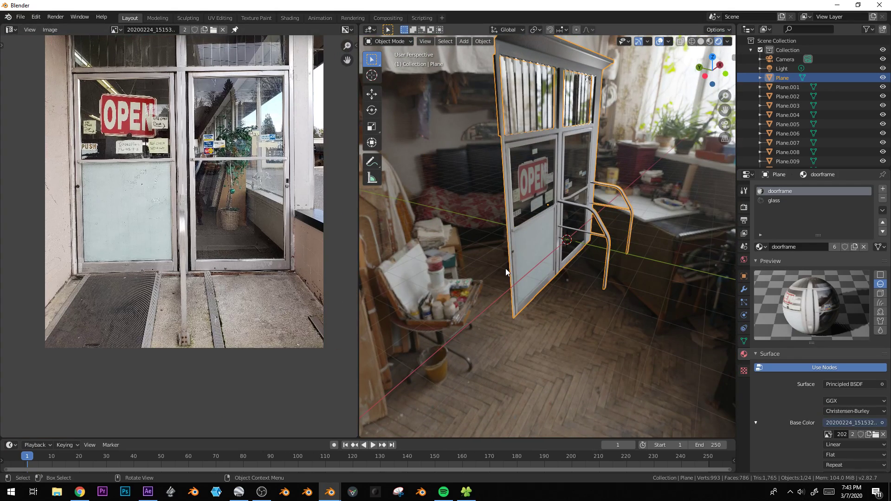
{"action": "key", "text": "Tab"}
{"action": "scroll", "coordinate": [515, 315], "scroll_direction": "up", "scroll_amount": 3}
{"action": "left_click", "coordinate": [521, 347], "text": "alt"}
{"action": "middle_click_drag", "start_coordinate": [557, 349], "coordinate": [557, 293]}
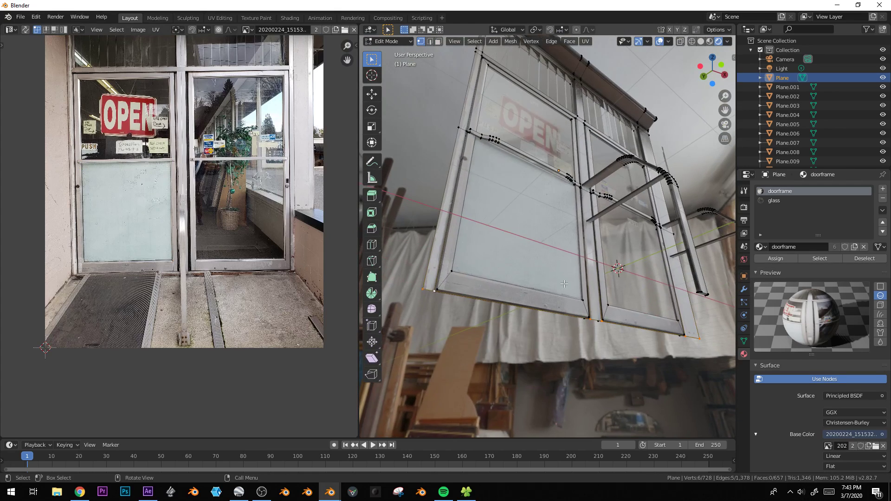
{"action": "middle_click_drag", "start_coordinate": [571, 255], "coordinate": [569, 208]}
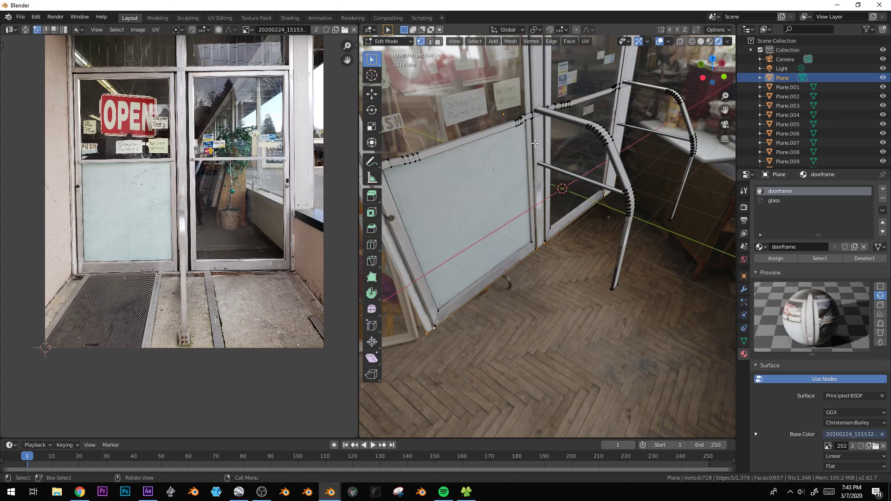
{"action": "key", "text": "e"}
{"action": "key", "text": "y"}
{"action": "left_click", "coordinate": [650, 280]}
- Select all the new ground faces and UV-map them with Project From View
{"action": "middle_click_drag", "start_coordinate": [649, 281], "coordinate": [606, 232]}
{"action": "middle_click_drag", "start_coordinate": [606, 262], "coordinate": [616, 313]}
{"action": "scroll", "coordinate": [607, 282], "scroll_direction": "up", "scroll_amount": 1}
{"action": "key", "text": "3"}
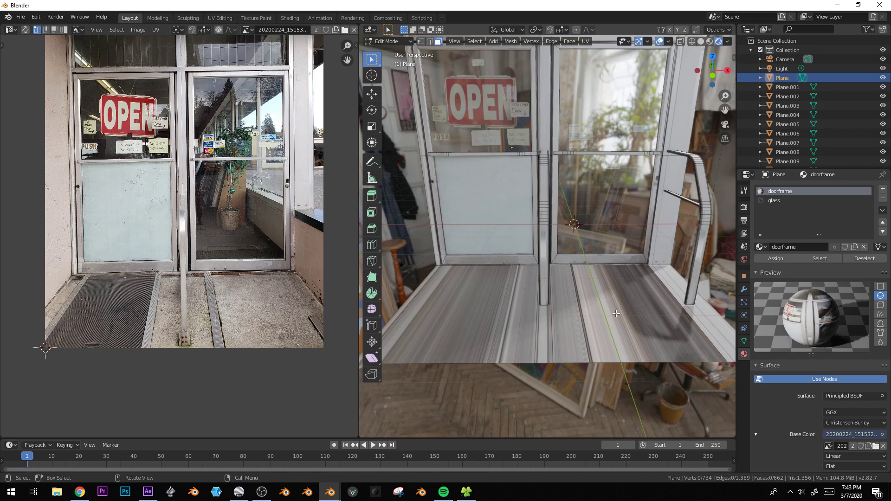
{"action": "left_click", "coordinate": [590, 318]}
{"action": "left_click", "coordinate": [509, 322], "text": "shift"}
{"action": "key", "text": "c"}
{"action": "left_click", "coordinate": [548, 339]}
{"action": "left_click", "coordinate": [399, 308]}
{"action": "key", "text": "u"}
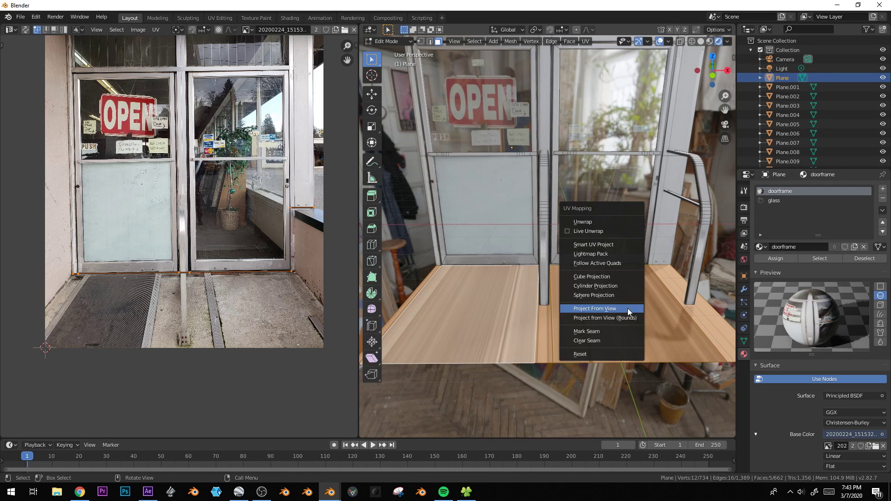
{"action": "left_click", "coordinate": [627, 308]}
- Move the ground UVs onto the pavement below the doors in the photo and deselect them
{"action": "key", "text": "g"}
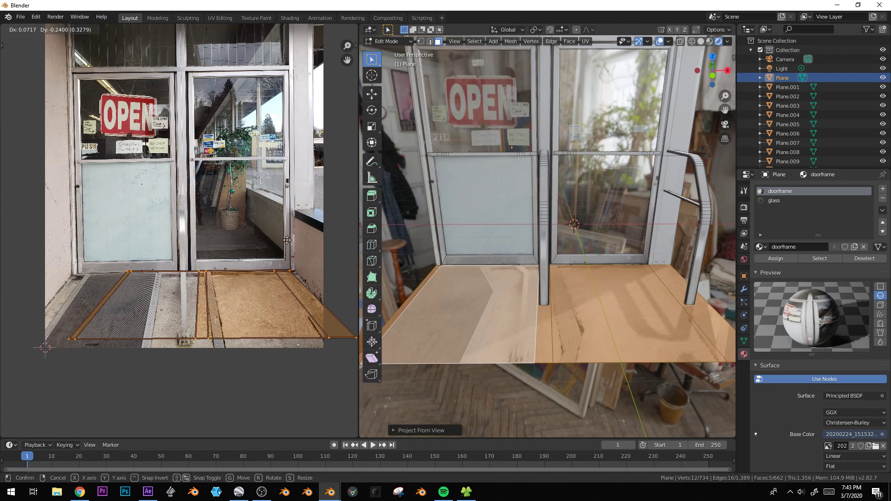
{"action": "left_click", "coordinate": [268, 243]}
{"action": "left_click", "coordinate": [61, 257]}
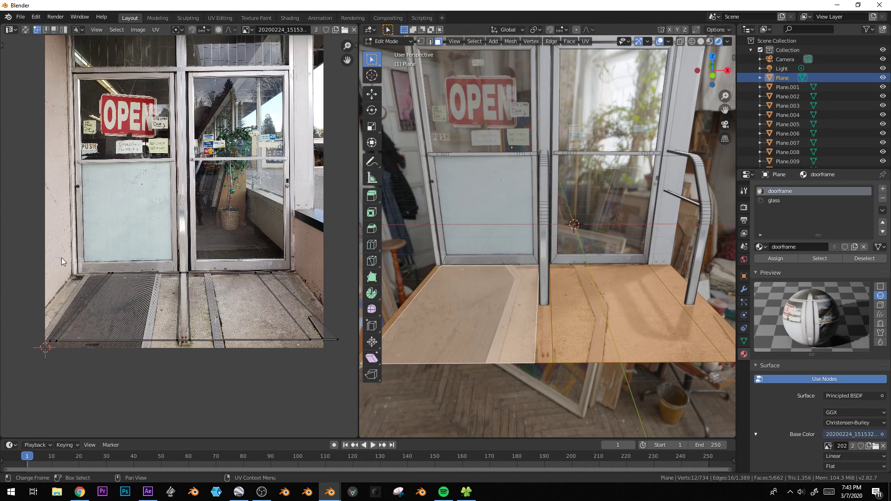
- Scale, move and rotate the upper row of ground UVs to line up with the door threshold in the photo
{"action": "left_click_drag", "start_coordinate": [308, 300], "coordinate": [308, 299]}
{"action": "key", "text": "s"}
{"action": "left_click", "coordinate": [337, 276]}
{"action": "key", "text": "g"}
{"action": "left_click", "coordinate": [310, 279]}
{"action": "key", "text": "s"}
{"action": "left_click", "coordinate": [318, 280]}
{"action": "key", "text": "g"}
{"action": "left_click", "coordinate": [318, 280]}
{"action": "key", "text": "r"}
{"action": "left_click", "coordinate": [312, 277]}
{"action": "key", "text": "s"}
{"action": "left_click", "coordinate": [311, 276]}
- Select the lower row of ground UVs and widen and lower it to the photo's bottom edge
{"action": "left_click_drag", "start_coordinate": [350, 319], "coordinate": [31, 368]}
{"action": "key", "text": "s"}
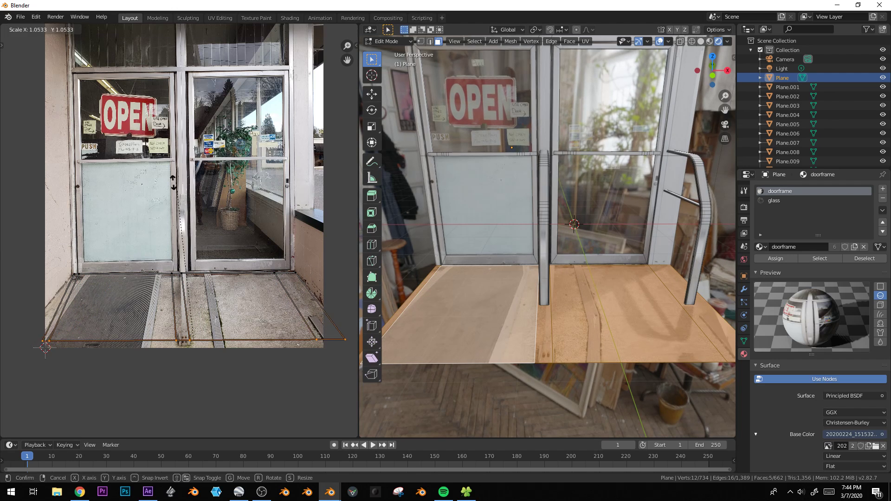
{"action": "left_click", "coordinate": [99, 188]}
{"action": "key", "text": "g"}
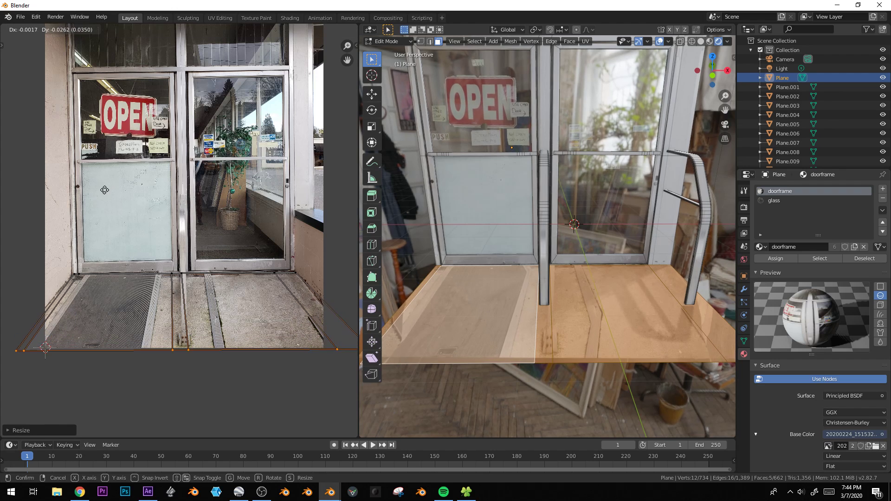
{"action": "left_click", "coordinate": [100, 189]}
{"action": "key", "text": "s"}
{"action": "left_click", "coordinate": [100, 190]}
{"action": "key", "text": "g"}
{"action": "left_click", "coordinate": [100, 189]}
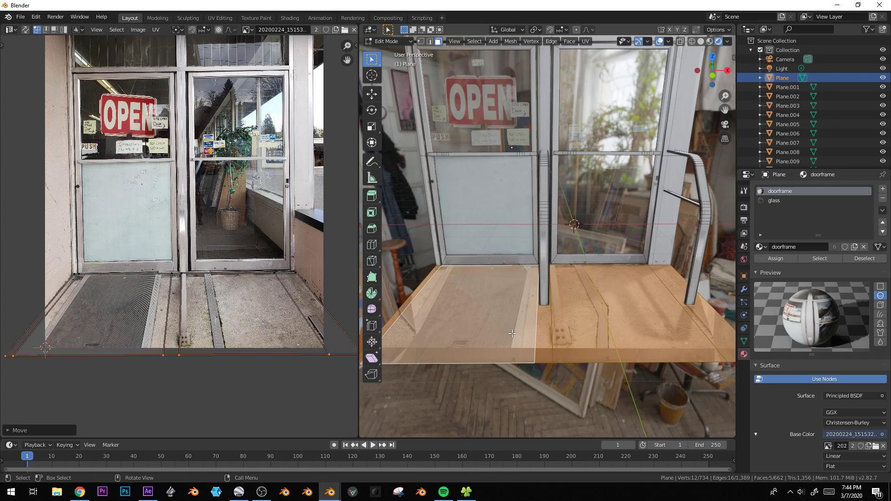
- Check the ground texture beside the door handle and shift the lower UV row about -0.023 along X
{"action": "middle_click_drag", "start_coordinate": [560, 334], "coordinate": [567, 301]}
{"action": "key", "text": "Tab"}
{"action": "middle_click_drag", "start_coordinate": [516, 278], "coordinate": [544, 281]}
{"action": "key", "text": "Tab"}
{"action": "scroll", "coordinate": [544, 281], "scroll_direction": "up", "scroll_amount": 3}
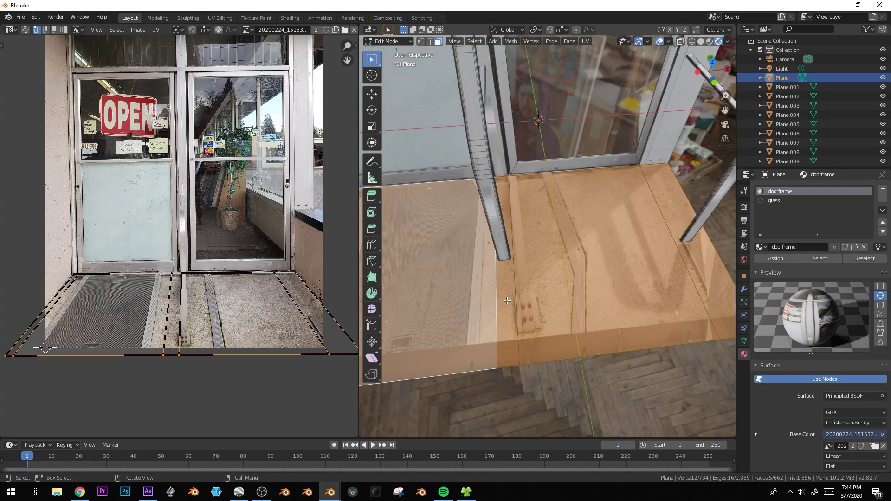
{"action": "middle_click_drag", "start_coordinate": [483, 314], "coordinate": [485, 185], "text": "shift"}
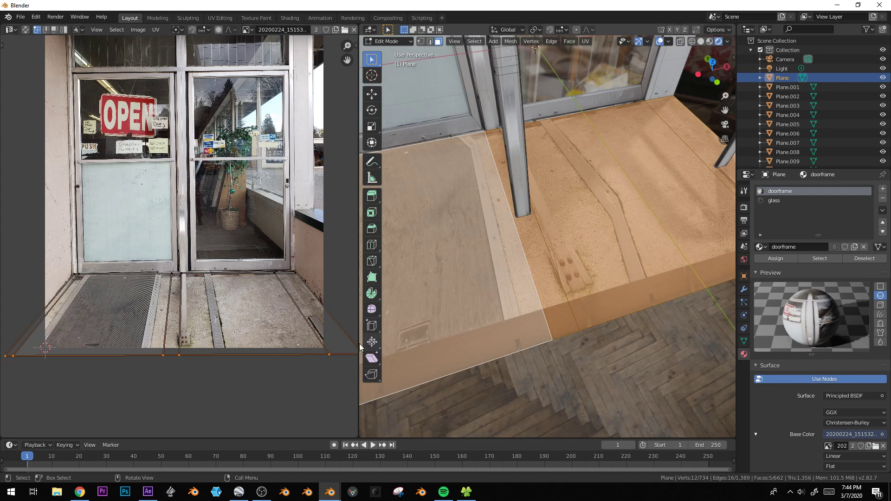
{"action": "key", "text": "g"}
{"action": "key", "text": "x"}
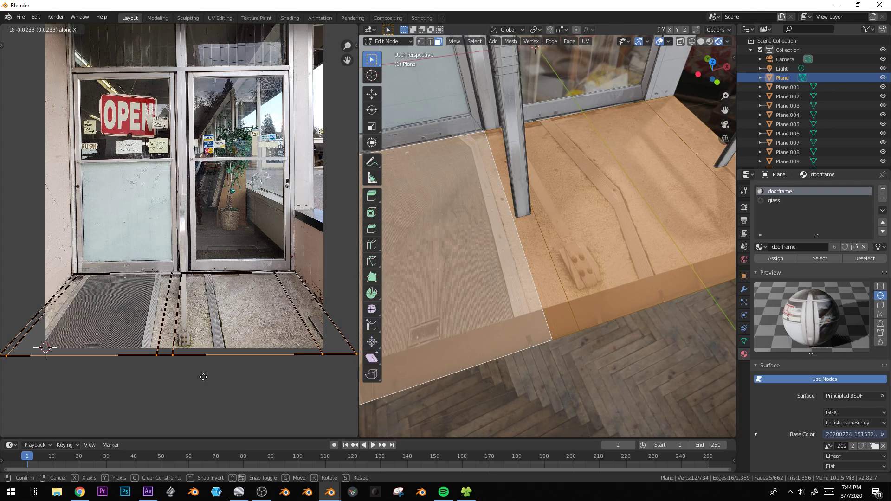
{"action": "left_click", "coordinate": [203, 377]}
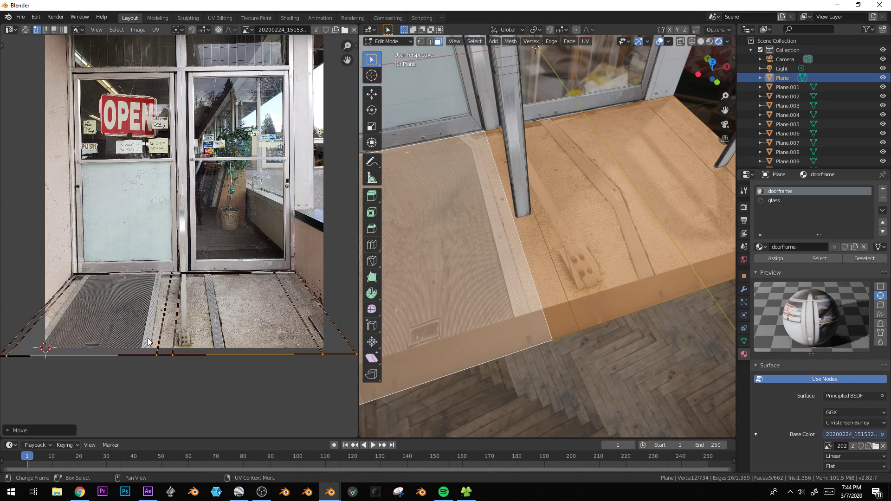
{"action": "left_click_drag", "start_coordinate": [188, 378], "coordinate": [188, 377]}
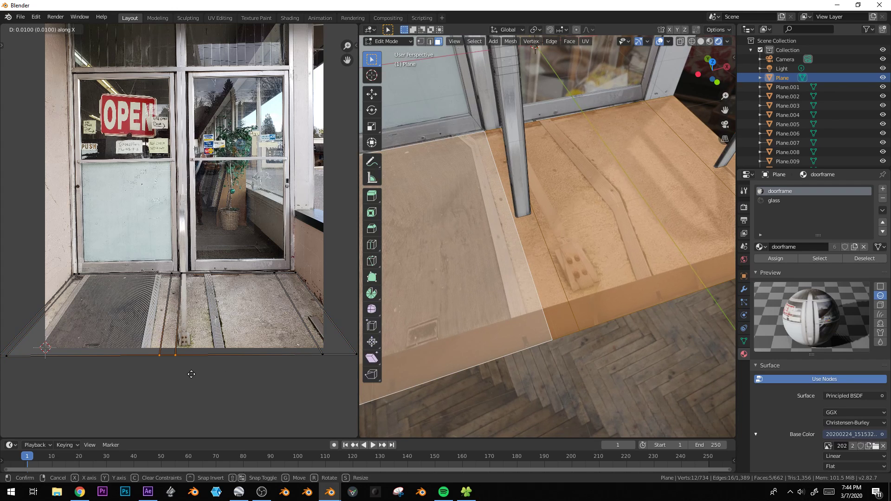
{"action": "key", "text": "g"}
{"action": "key", "text": "x"}
{"action": "left_click", "coordinate": [194, 374]}
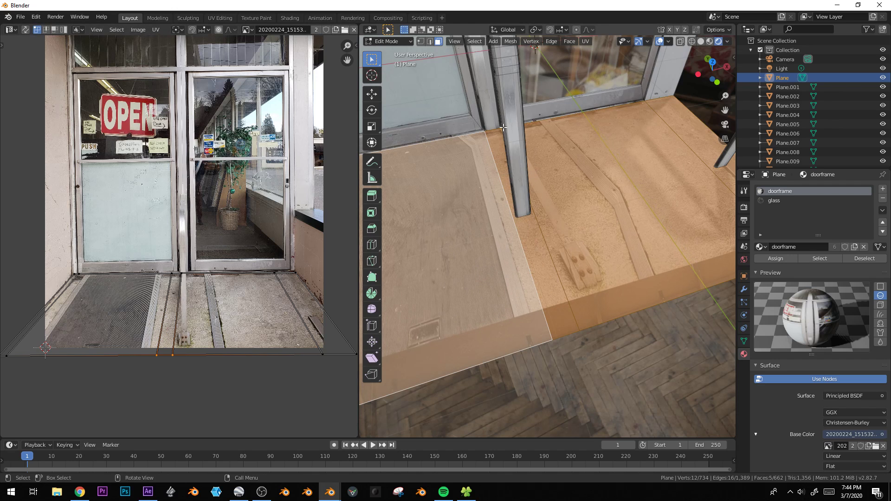
- Select the entire lower row of ground UVs, rescale it along X and shift it along X to straighten the pavement texture
{"action": "scroll", "coordinate": [32, 349], "scroll_direction": "down", "scroll_amount": 1}
{"action": "left_click_drag", "start_coordinate": [13, 309], "coordinate": [357, 382]}
{"action": "key", "text": "s"}
{"action": "key", "text": "x"}
{"action": "left_click", "coordinate": [303, 364]}
{"action": "key", "text": "g"}
{"action": "key", "text": "x"}
{"action": "left_click", "coordinate": [308, 362]}
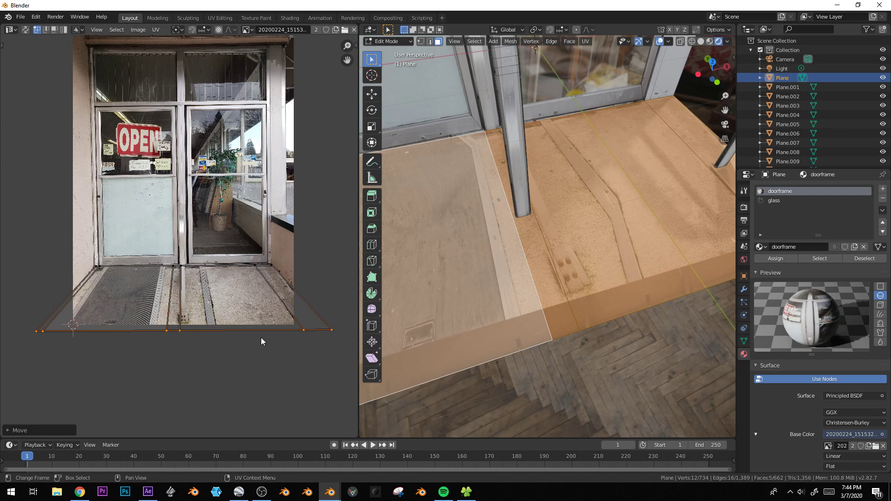
{"action": "scroll", "coordinate": [574, 290], "scroll_direction": "down", "scroll_amount": 3}
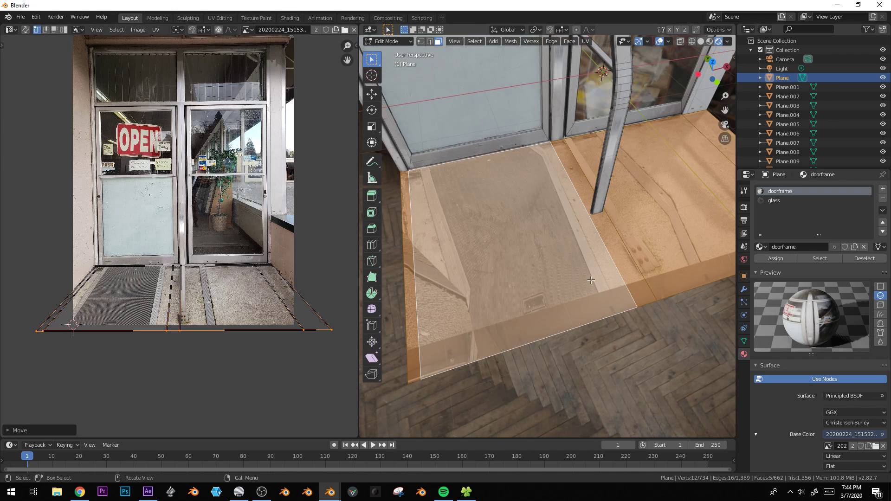
- Add loop cuts to the ground along both sides of the dark doormat and vertex-slide the outer cut's front corner slightly
{"action": "left_click", "coordinate": [569, 321]}
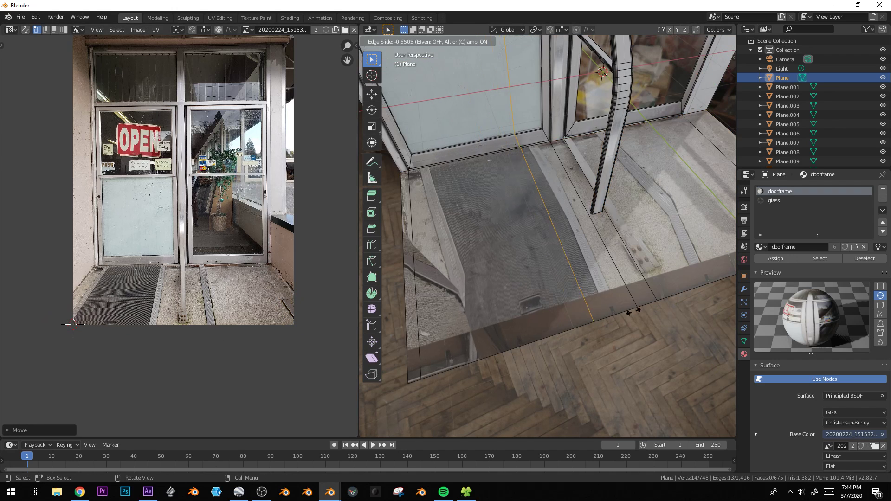
{"action": "left_click", "coordinate": [663, 307]}
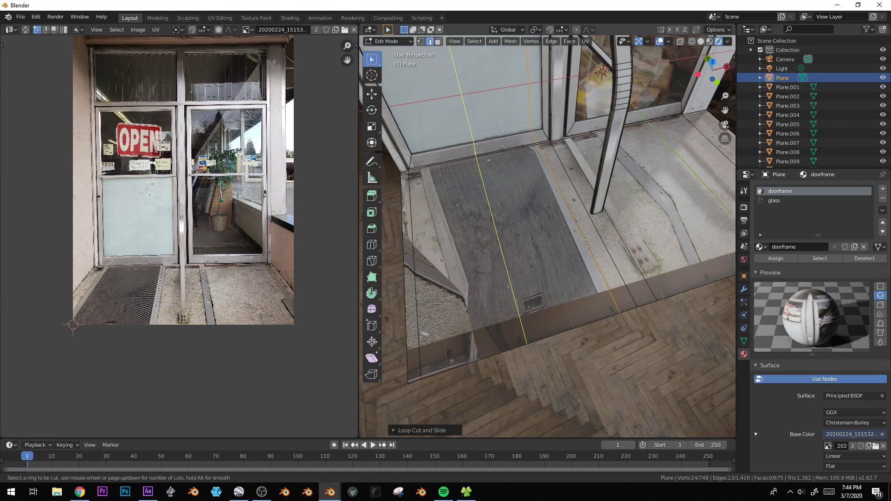
{"action": "left_click", "coordinate": [492, 341]}
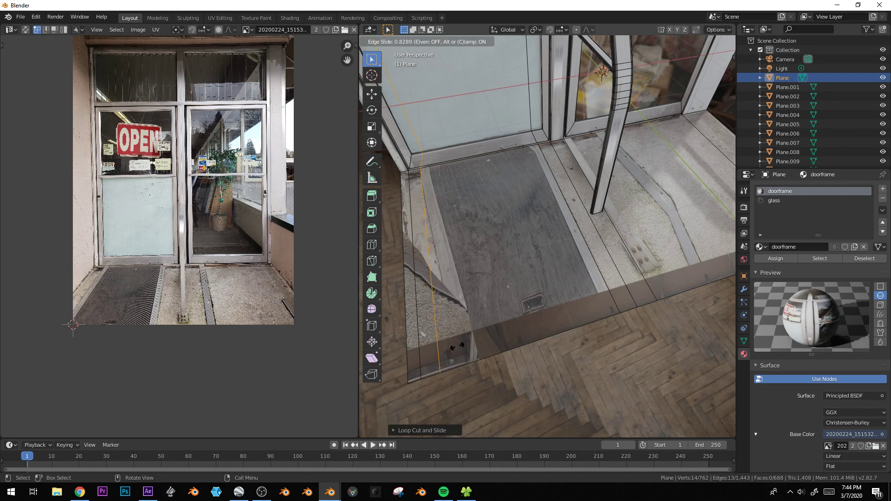
{"action": "left_click", "coordinate": [447, 370]}
{"action": "key", "text": "shift+v"}
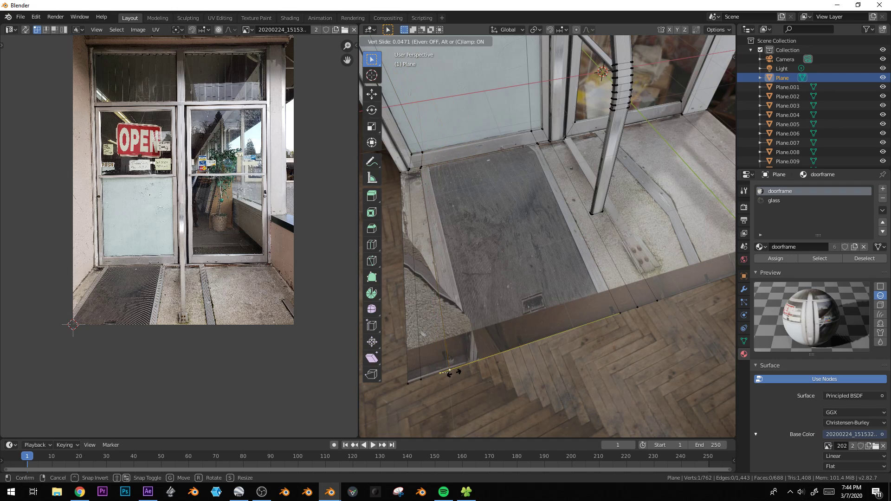
{"action": "left_click", "coordinate": [454, 373]}
- Add a loop cut across the ground near its front edge and delete the strip of faces in front of it
{"action": "key", "text": "ctrl+r"}
{"action": "left_click", "coordinate": [445, 335]}
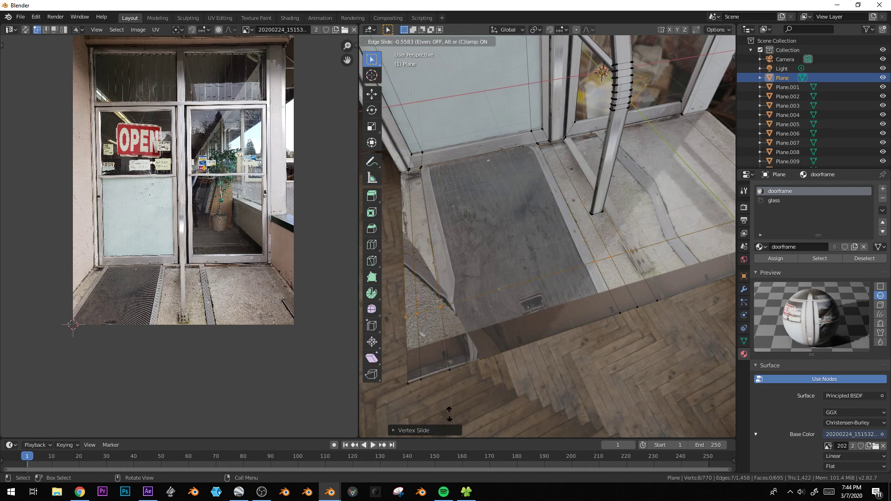
{"action": "left_click", "coordinate": [463, 42]}
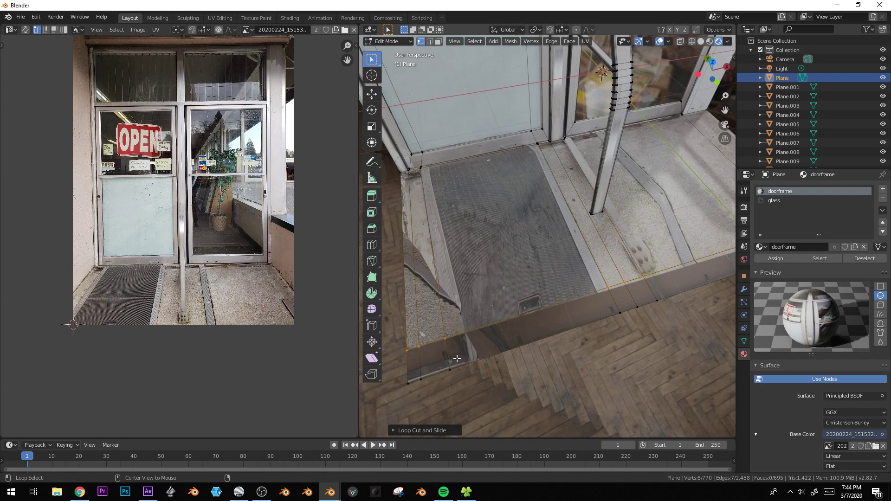
{"action": "left_click", "coordinate": [432, 352], "text": "alt"}
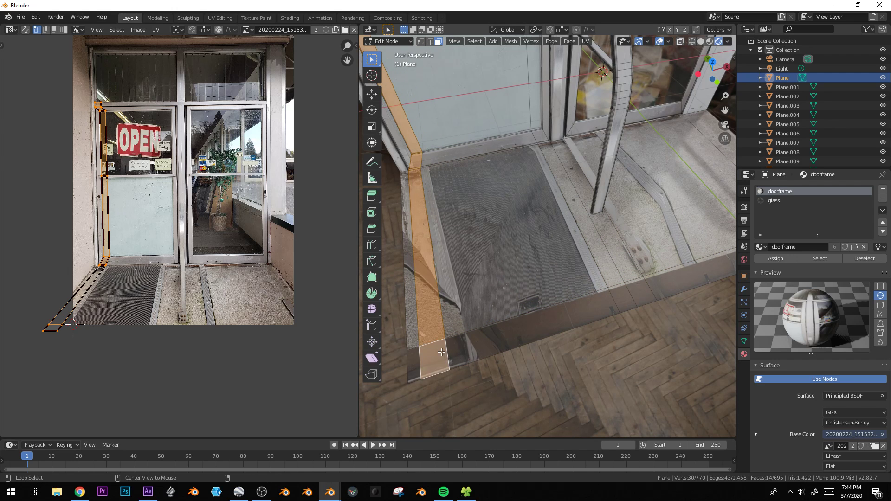
{"action": "left_click", "coordinate": [451, 352], "text": "alt"}
{"action": "key", "text": "x"}
{"action": "left_click", "coordinate": [445, 372]}
- Add two lengthwise loop cuts to the ground in front of the glass door, beside the metal threshold strip
{"action": "middle_click_drag", "start_coordinate": [446, 372], "coordinate": [614, 240]}
{"action": "left_click", "coordinate": [608, 164]}
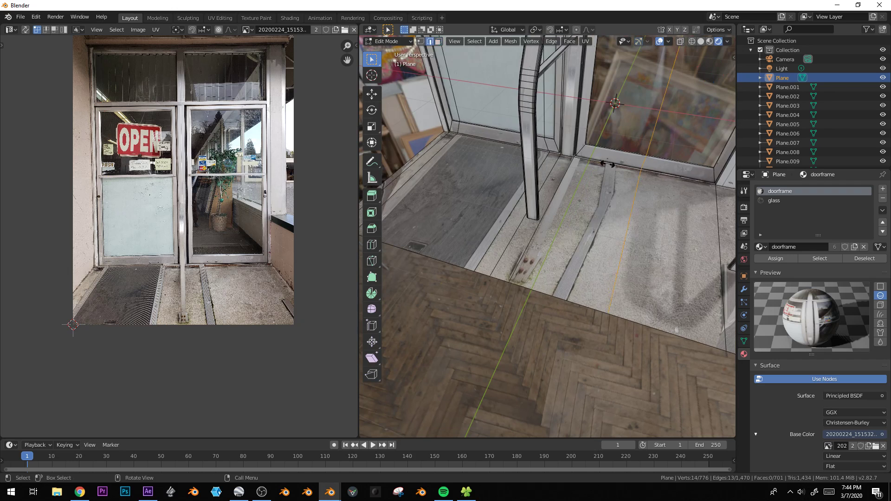
{"action": "left_click", "coordinate": [571, 159]}
{"action": "key", "text": "ctrl+r"}
{"action": "left_click", "coordinate": [626, 167]}
{"action": "left_click", "coordinate": [581, 161]}
{"action": "middle_click_drag", "start_coordinate": [581, 161], "coordinate": [681, 273]}
{"action": "key", "text": "Tab"}
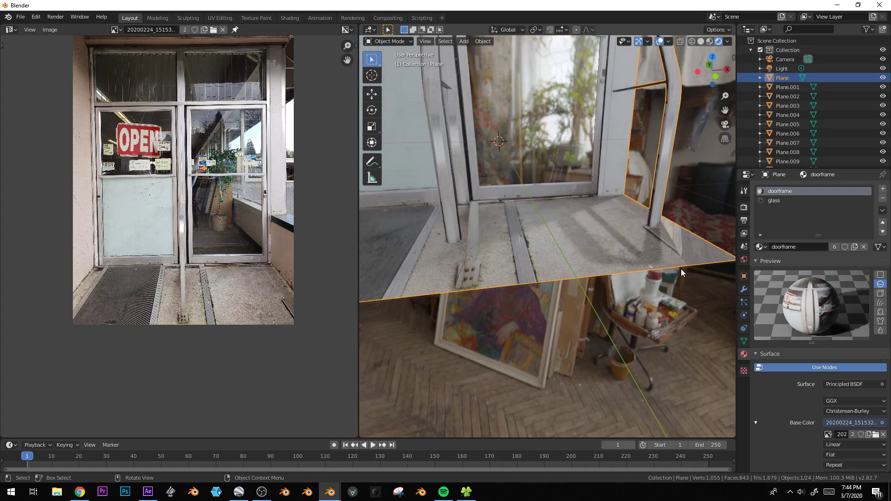
- Split the ground face at the far end beside the glass door with a loop cut and delete its outer part
{"action": "key", "text": "Tab"}
{"action": "middle_click_drag", "start_coordinate": [688, 238], "coordinate": [674, 193]}
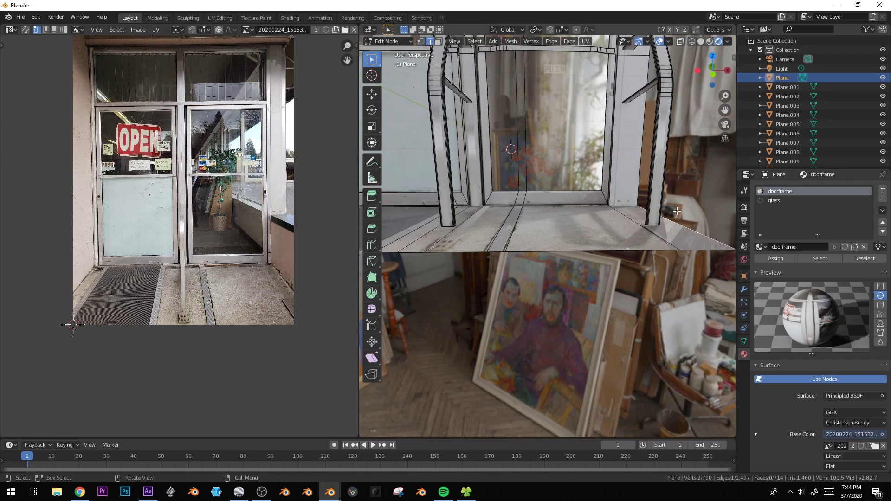
{"action": "key", "text": "3"}
{"action": "left_click", "coordinate": [687, 241]}
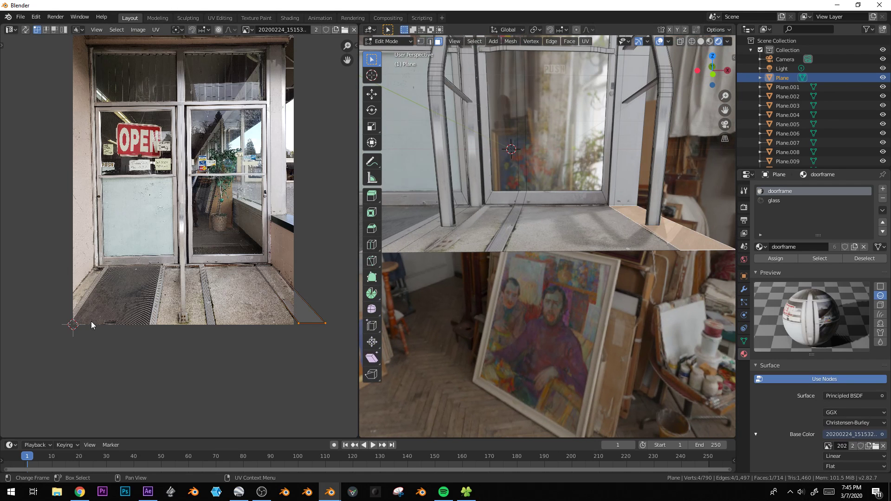
{"action": "middle_click_drag", "start_coordinate": [619, 288], "coordinate": [622, 302]}
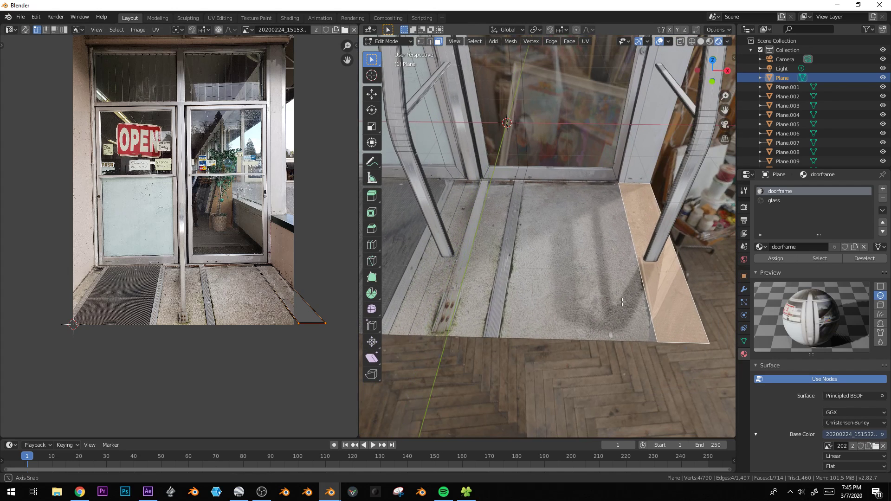
{"action": "left_click", "coordinate": [640, 183]}
{"action": "left_click", "coordinate": [640, 184]}
{"action": "key", "text": "3"}
{"action": "left_click", "coordinate": [682, 321]}
{"action": "key", "text": "x"}
{"action": "left_click", "coordinate": [687, 291]}
- Select the whole front edge of the ground and move it along Y toward the doors
{"action": "middle_click_drag", "start_coordinate": [686, 291], "coordinate": [643, 281]}
{"action": "key", "text": "Tab"}
{"action": "left_click", "coordinate": [477, 198]}
{"action": "middle_click_drag", "start_coordinate": [479, 200], "coordinate": [554, 321]}
{"action": "key", "text": "Tab"}
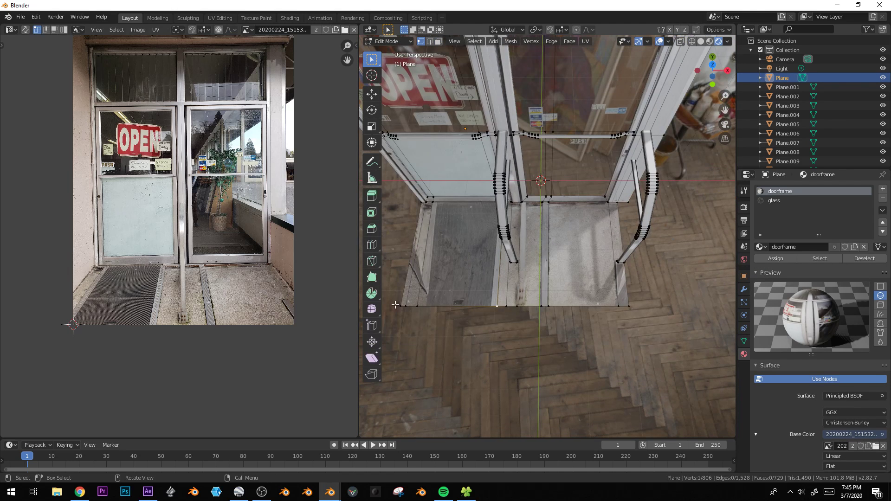
{"action": "left_click_drag", "start_coordinate": [390, 285], "coordinate": [683, 327]}
{"action": "key", "text": "g"}
{"action": "key", "text": "y"}
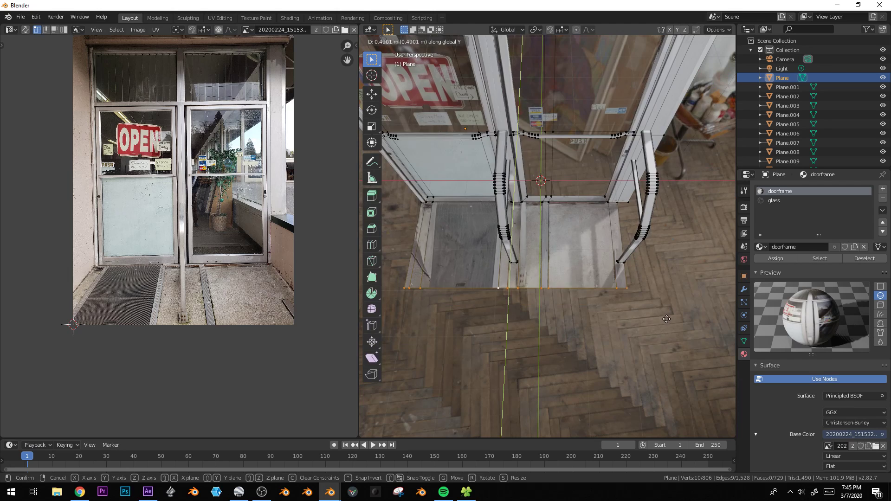
{"action": "left_click", "coordinate": [558, 283]}
{"action": "key", "text": "Tab"}
- Select the three ground strips around the middle handle's foot and shift their lower UV vertices about 0.041 along X
{"action": "scroll", "coordinate": [556, 280], "scroll_direction": "up", "scroll_amount": 3}
{"action": "middle_click_drag", "start_coordinate": [550, 280], "coordinate": [534, 236]}
{"action": "key", "text": "KP_1"}
{"action": "key", "text": "KP_7"}
{"action": "key", "text": "Tab"}
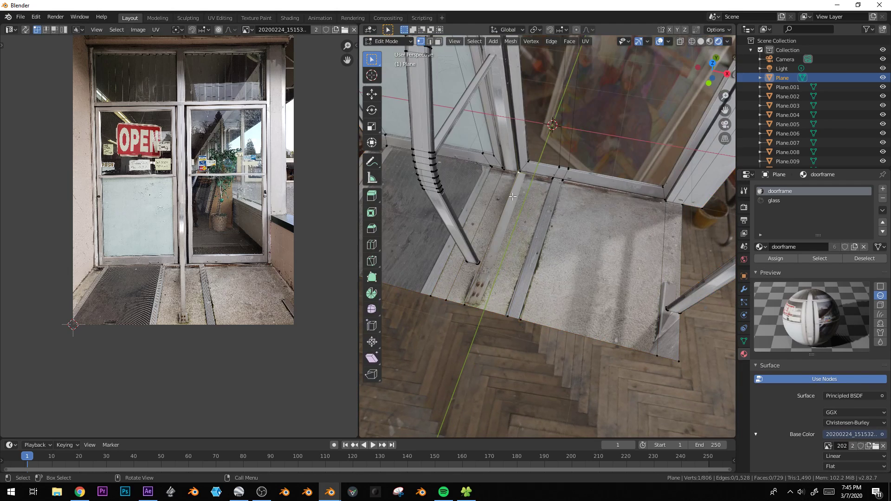
{"action": "left_click", "coordinate": [504, 230]}
{"action": "scroll", "coordinate": [215, 304], "scroll_direction": "up", "scroll_amount": 1}
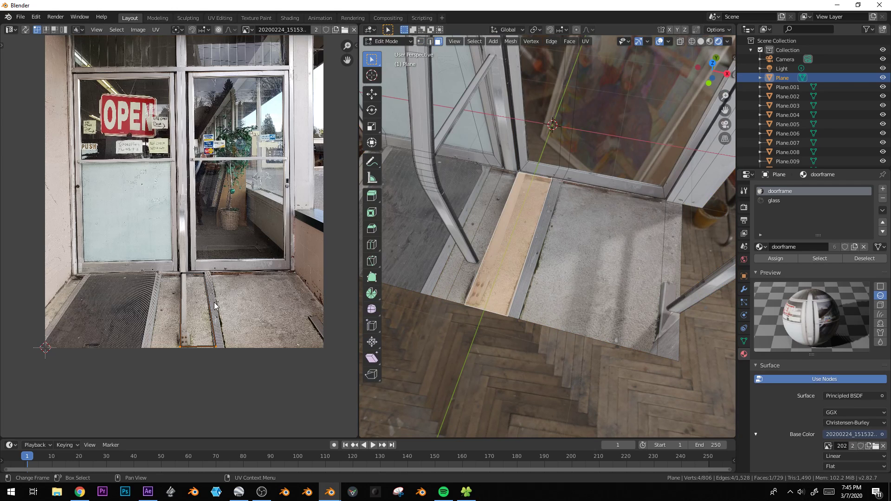
{"action": "left_click", "coordinate": [493, 222], "text": "shift"}
{"action": "left_click", "coordinate": [483, 214], "text": "shift"}
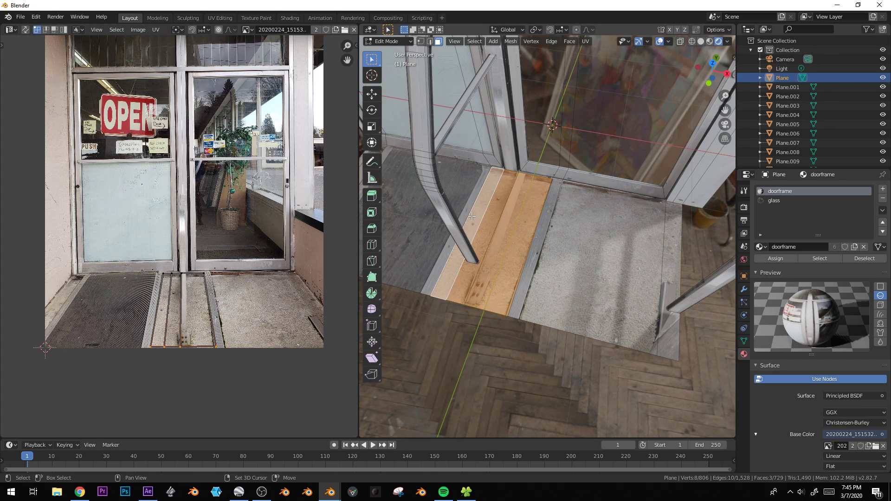
{"action": "scroll", "coordinate": [220, 320], "scroll_direction": "up", "scroll_amount": 2}
{"action": "left_click_drag", "start_coordinate": [147, 400], "coordinate": [201, 449]}
{"action": "key", "text": "g"}
{"action": "key", "text": "x"}
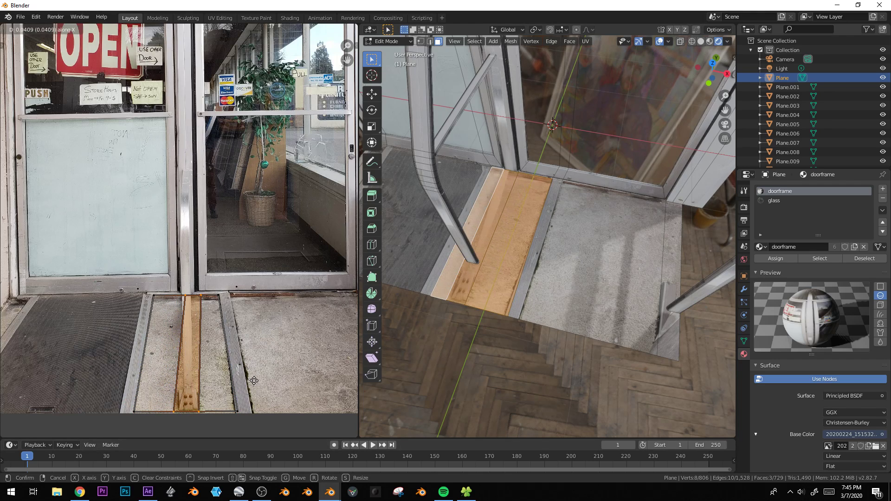
{"action": "left_click", "coordinate": [254, 381]}
- Knife-cut the outline of the bolted bracket plate into the ground in front of the middle handle, working from the top view
{"action": "key", "text": "Tab"}
{"action": "middle_click_drag", "start_coordinate": [555, 252], "coordinate": [568, 241]}
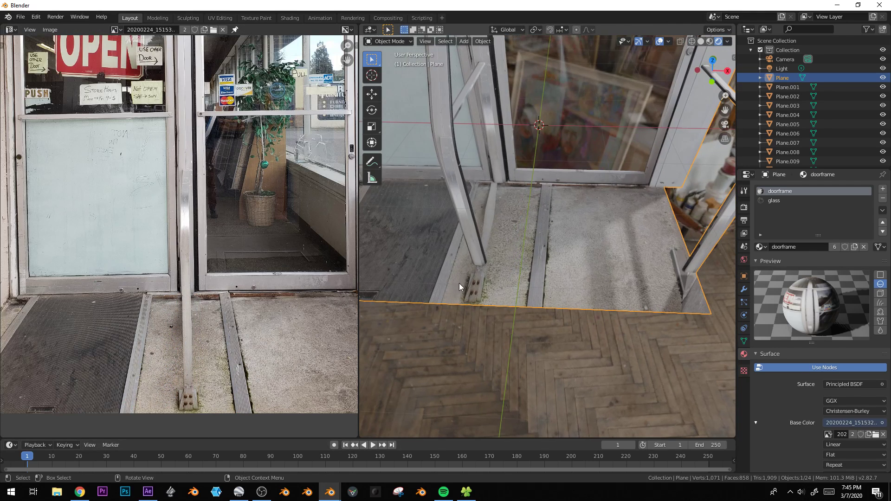
{"action": "key", "text": "Tab"}
{"action": "key", "text": "KP_7"}
{"action": "scroll", "coordinate": [459, 250], "scroll_direction": "up", "scroll_amount": 4}
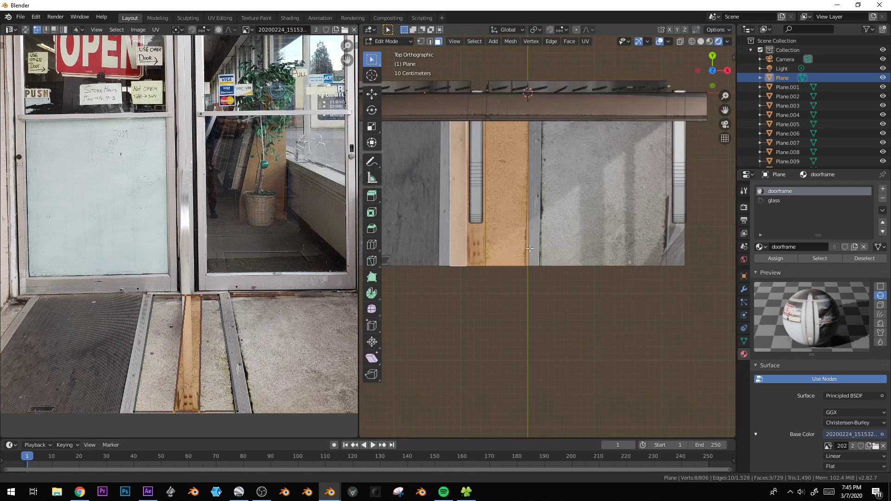
{"action": "key", "text": "KP_Decimal"}
{"action": "key", "text": "alt+a"}
{"action": "key", "text": "k"}
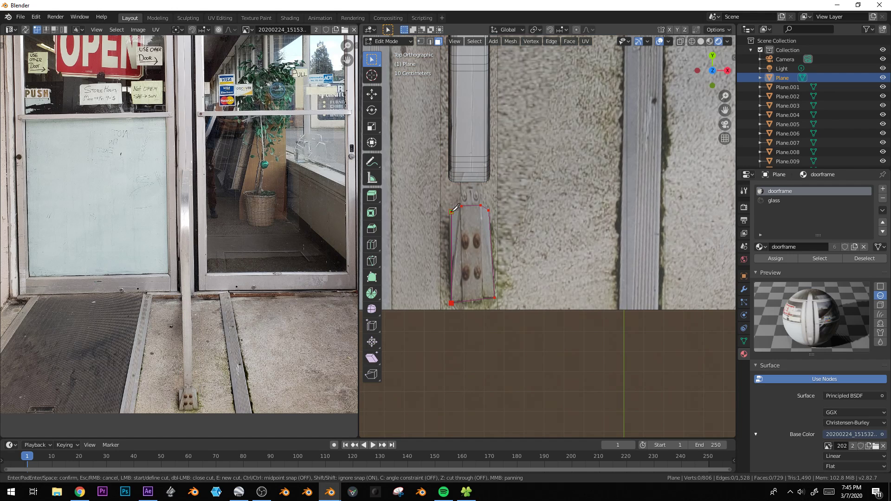
{"action": "key", "text": "Return"}
- Duplicate the bracket plate face and rotate the copy upright
{"action": "left_click", "coordinate": [469, 239]}
{"action": "middle_click_drag", "start_coordinate": [469, 239], "coordinate": [599, 195]}
{"action": "key", "text": "shift+d"}
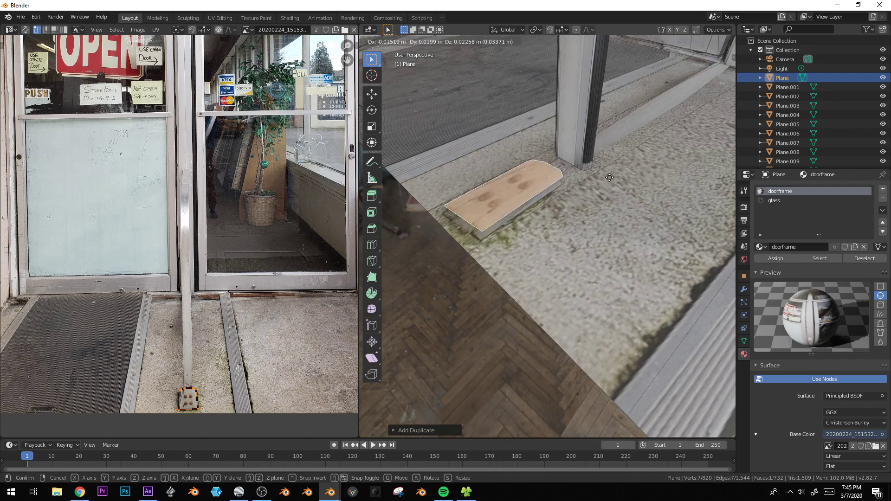
{"action": "left_click", "coordinate": [609, 177]}
{"action": "key", "text": "r"}
{"action": "left_click", "coordinate": [568, 129]}
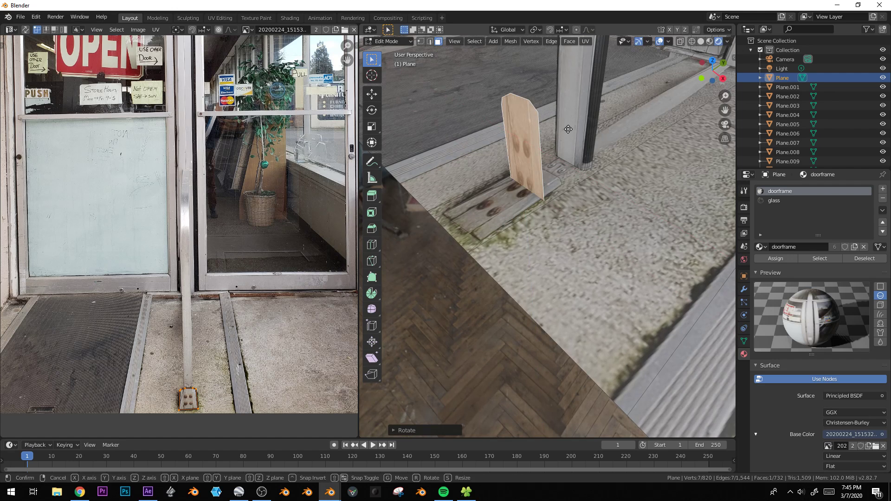
- Reposition the upright bracket plate above the ground and extrude it to give it thickness
{"action": "key", "text": "g"}
{"action": "key", "text": "z"}
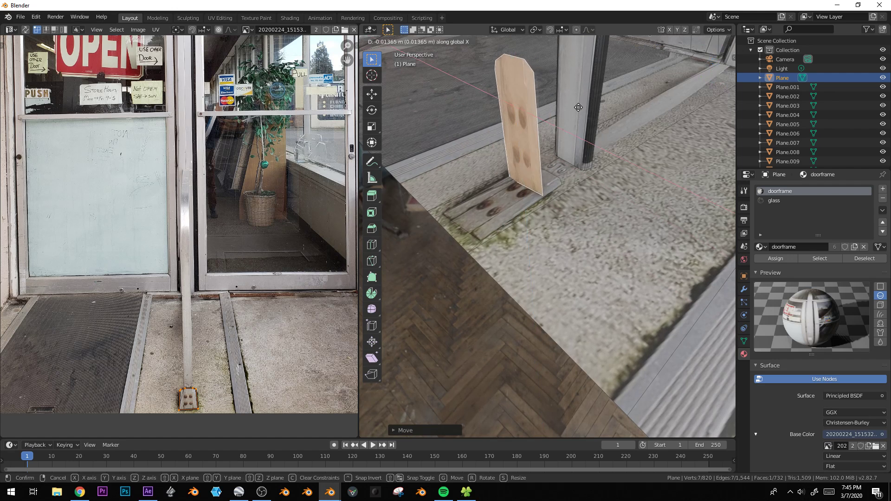
{"action": "key", "text": "y"}
{"action": "left_click", "coordinate": [509, 155]}
{"action": "key", "text": "e"}
{"action": "left_click", "coordinate": [518, 160]}
- Select the entire bracket plate, rescale it along X and rotate it straight in the front view
{"action": "middle_click_drag", "start_coordinate": [506, 180], "coordinate": [524, 188]}
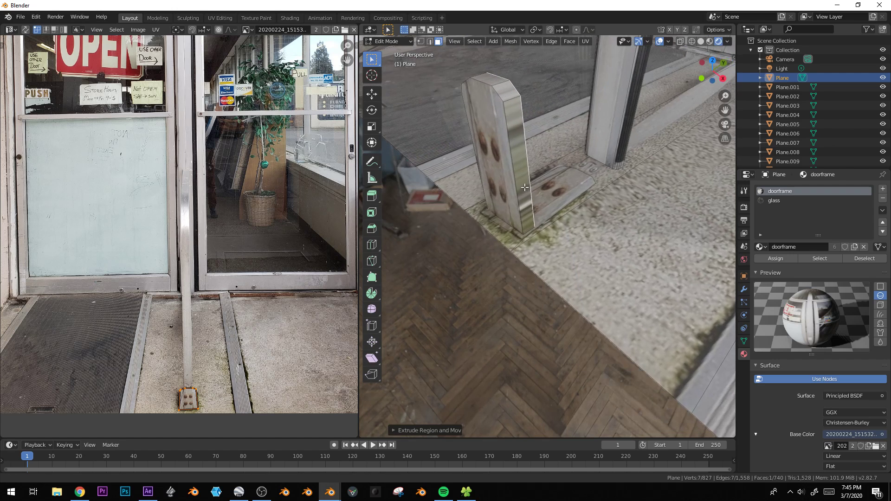
{"action": "key", "text": "KP_1"}
{"action": "key", "text": "KP_Decimal"}
{"action": "key", "text": "ctrl+l"}
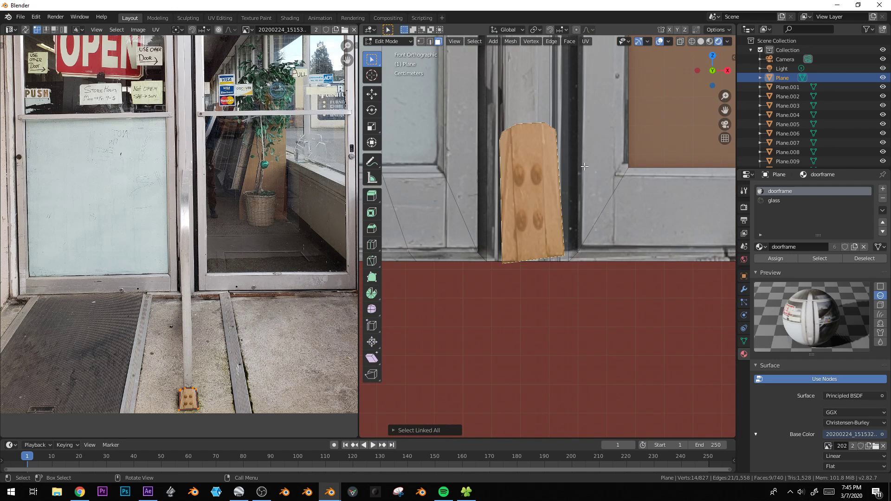
{"action": "key", "text": "s"}
{"action": "key", "text": "x"}
{"action": "left_click", "coordinate": [612, 170]}
{"action": "key", "text": "r"}
{"action": "left_click", "coordinate": [613, 176]}
{"action": "middle_click_drag", "start_coordinate": [613, 176], "coordinate": [578, 218]}
- Select the middle handle's curved rail and crossbar, lengthen them along Y and move them along Y to meet the bracket plate
{"action": "scroll", "coordinate": [577, 213], "scroll_direction": "down", "scroll_amount": 3}
{"action": "left_click", "coordinate": [570, 183]}
{"action": "key", "text": "ctrl+l"}
{"action": "scroll", "coordinate": [628, 153], "scroll_direction": "down", "scroll_amount": 3}
{"action": "middle_click_drag", "start_coordinate": [628, 150], "coordinate": [565, 242]}
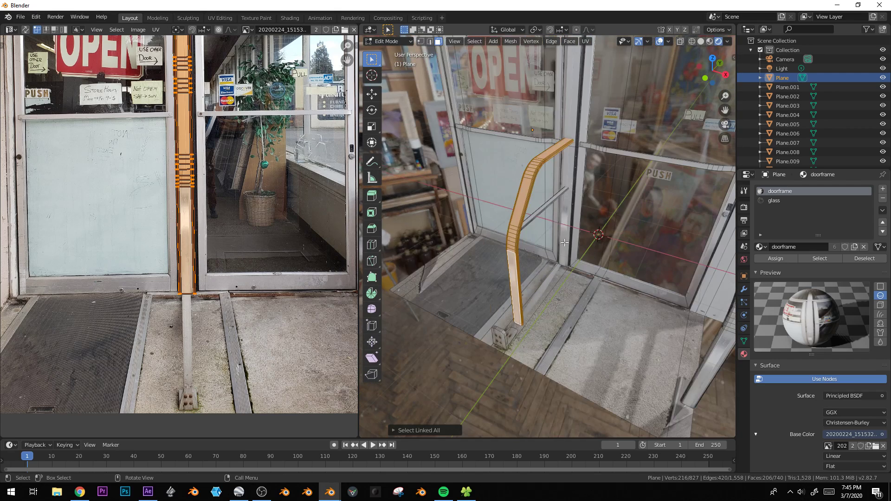
{"action": "left_click", "coordinate": [541, 211], "text": "shift"}
{"action": "key", "text": "ctrl+l"}
{"action": "key", "text": "s"}
{"action": "key", "text": "y"}
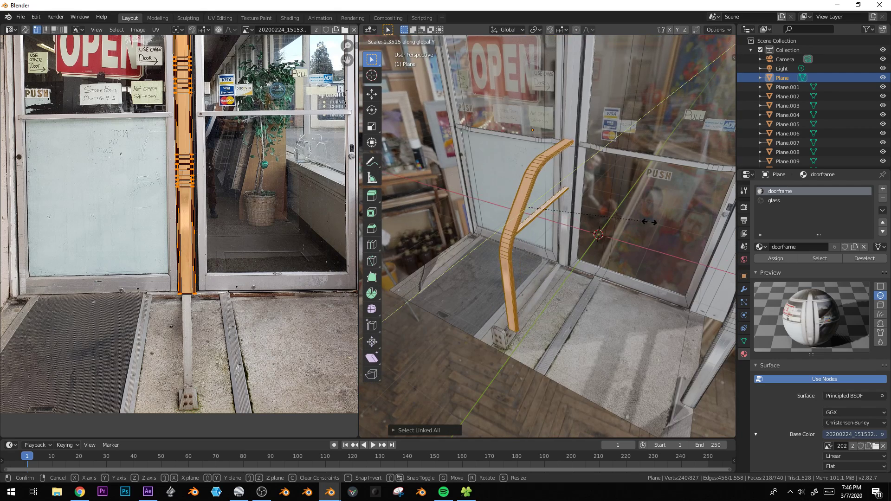
{"action": "left_click", "coordinate": [657, 220]}
{"action": "key", "text": "g"}
{"action": "key", "text": "y"}
{"action": "left_click", "coordinate": [647, 232]}
{"action": "key", "text": "Tab"}
{"action": "middle_click_drag", "start_coordinate": [647, 231], "coordinate": [600, 251]}
- Select the middle handle's curved rail, narrow its UVs along X and shift them within the metal post in the photo
{"action": "key", "text": "Tab"}
{"action": "scroll", "coordinate": [614, 290], "scroll_direction": "up", "scroll_amount": 4}
{"action": "key", "text": "Tab"}
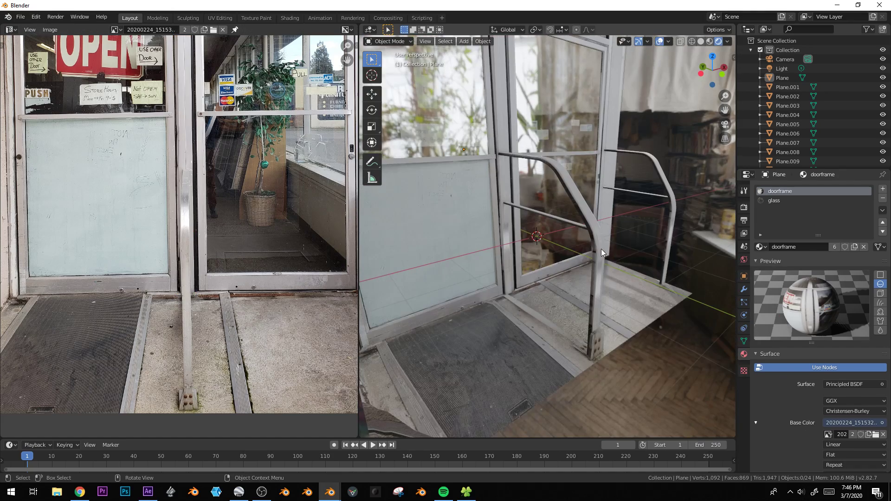
{"action": "middle_click_drag", "start_coordinate": [603, 301], "coordinate": [617, 313]}
{"action": "key", "text": "Tab"}
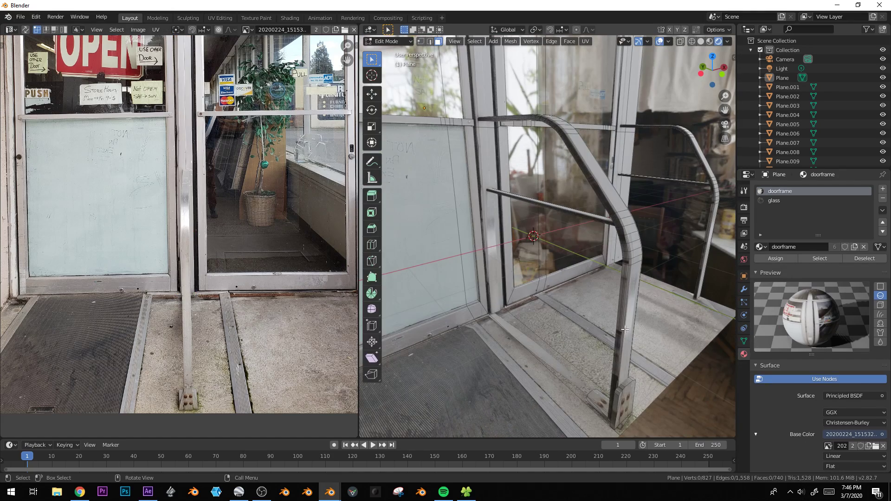
{"action": "key", "text": "ctrl+l"}
{"action": "key", "text": "KP_Decimal"}
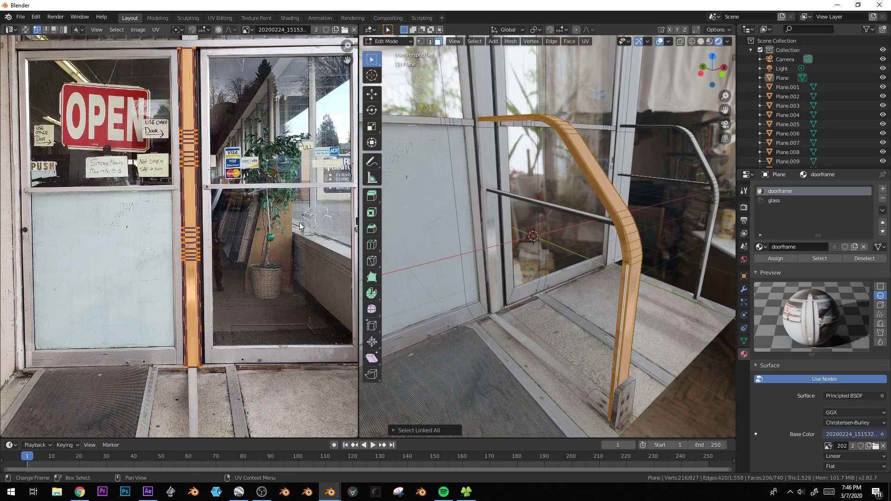
{"action": "key", "text": "s"}
{"action": "key", "text": "x"}
{"action": "left_click", "coordinate": [271, 223]}
{"action": "key", "text": "g"}
{"action": "key", "text": "x"}
{"action": "left_click", "coordinate": [271, 224]}
- Select the outer handle's curved rail beside the glass door, then narrow its UVs along X and align them with the metal post
{"action": "key", "text": "Tab"}
{"action": "middle_click_drag", "start_coordinate": [644, 236], "coordinate": [581, 251]}
{"action": "scroll", "coordinate": [582, 252], "scroll_direction": "down", "scroll_amount": 2}
{"action": "key", "text": "Tab"}
{"action": "left_click", "coordinate": [611, 227]}
{"action": "key", "text": "ctrl+l"}
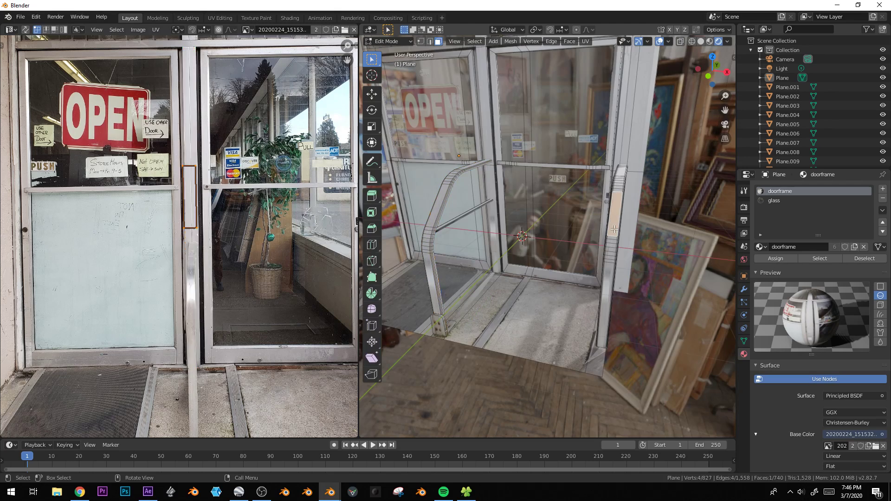
{"action": "key", "text": "s"}
{"action": "key", "text": "x"}
{"action": "left_click", "coordinate": [241, 170]}
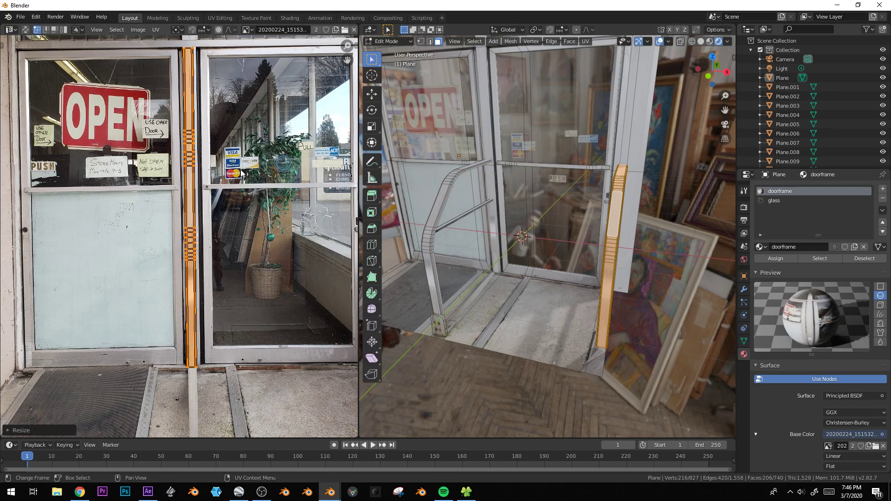
{"action": "key", "text": "g"}
{"action": "key", "text": "x"}
{"action": "left_click", "coordinate": [241, 170]}
- Delete the outer ground strips with the stretched wall texture beside the dark doormat
{"action": "key", "text": "Tab"}
{"action": "middle_click_drag", "start_coordinate": [533, 243], "coordinate": [531, 302]}
{"action": "scroll", "coordinate": [619, 293], "scroll_direction": "up", "scroll_amount": 3}
{"action": "scroll", "coordinate": [626, 252], "scroll_direction": "up", "scroll_amount": 2}
{"action": "key", "text": "Tab"}
{"action": "left_click", "coordinate": [464, 295]}
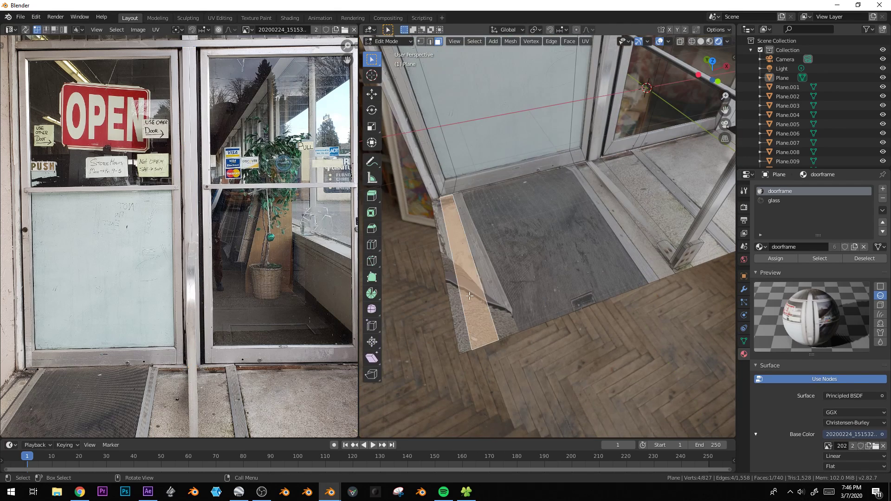
{"action": "key", "text": "x"}
{"action": "left_click", "coordinate": [457, 296]}
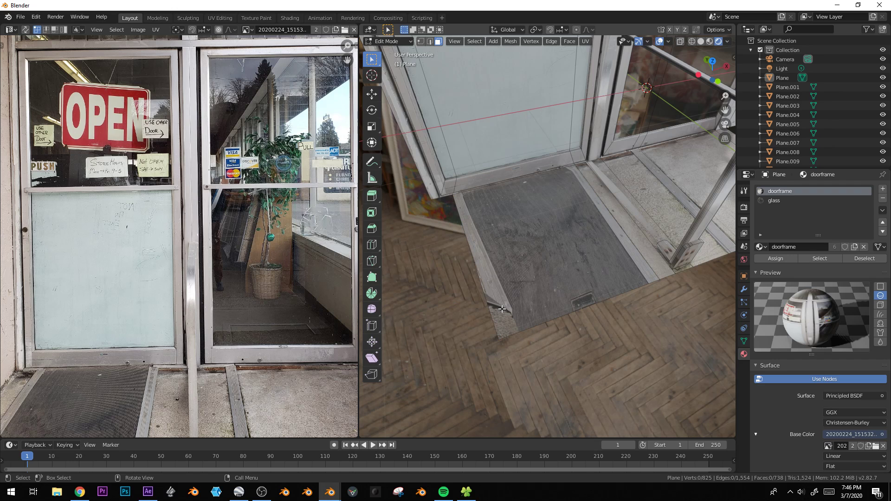
- Add lengthwise edge loops along both metal strips beside the dark doormat and crosswise loops across the ground
{"action": "middle_click_drag", "start_coordinate": [501, 308], "coordinate": [571, 298]}
{"action": "key", "text": "ctrl+r"}
{"action": "left_click", "coordinate": [573, 285]}
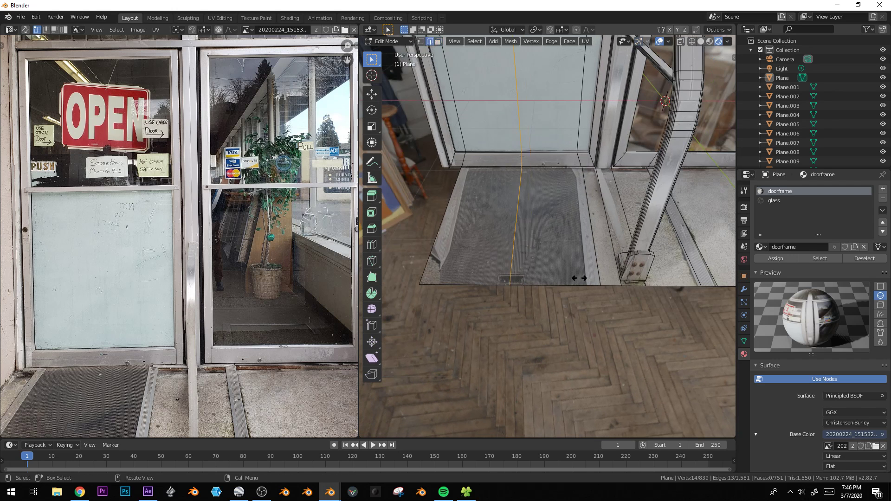
{"action": "left_click", "coordinate": [655, 278]}
{"action": "key", "text": "ctrl+r"}
{"action": "left_click", "coordinate": [481, 285]}
{"action": "left_click", "coordinate": [466, 217]}
{"action": "left_click", "coordinate": [460, 217]}
{"action": "right_click", "coordinate": [466, 222]}
{"action": "middle_click_drag", "start_coordinate": [481, 225], "coordinate": [522, 251], "text": "shift"}
- Select the metal strips edging the dark doormat and extrude them slightly to form raised edging
{"action": "key", "text": "3"}
{"action": "left_click", "coordinate": [484, 223], "text": "alt"}
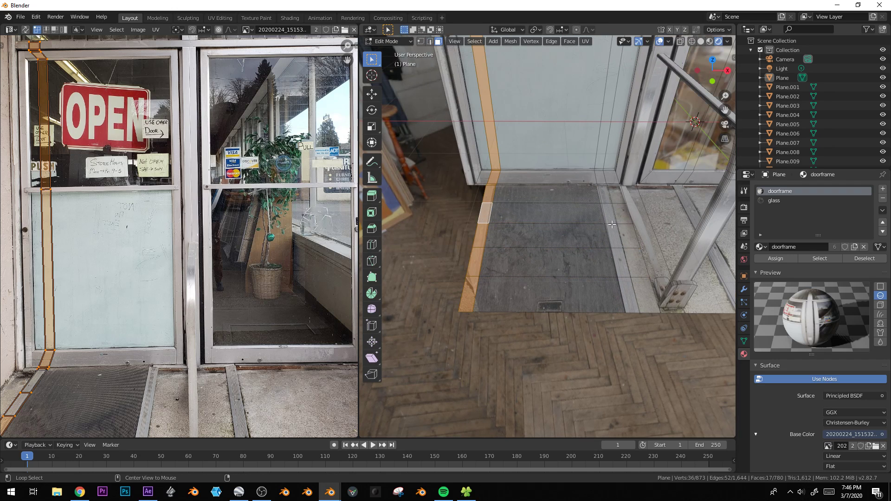
{"action": "key", "text": "alt+a"}
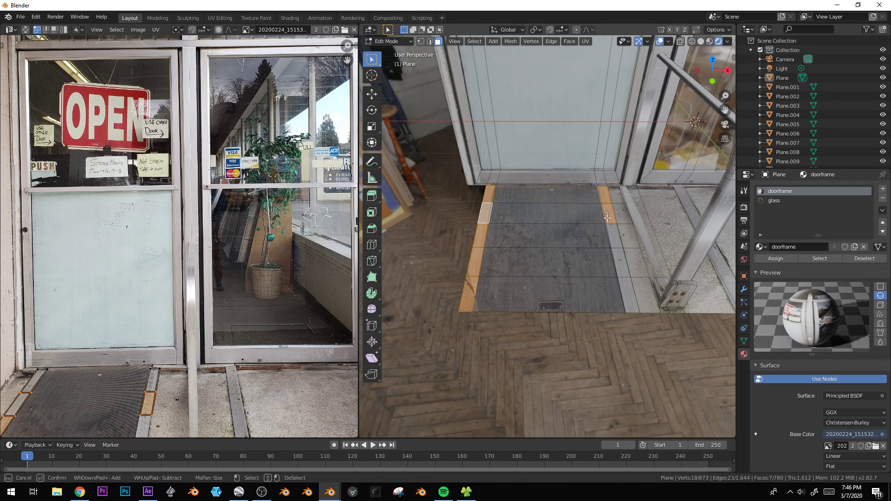
{"action": "key", "text": "e"}
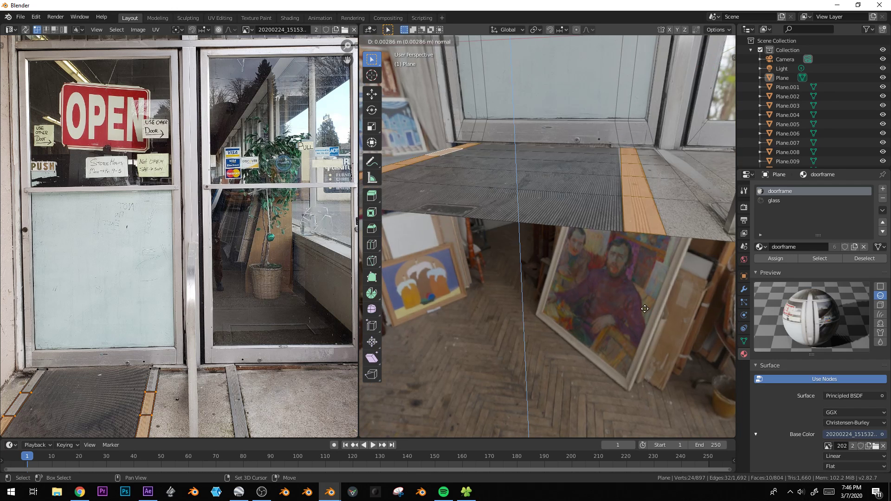
{"action": "left_click", "coordinate": [645, 291]}
{"action": "middle_click_drag", "start_coordinate": [647, 290], "coordinate": [522, 261]}
{"action": "left_click", "coordinate": [702, 280]}
{"action": "key", "text": "e"}
{"action": "left_click", "coordinate": [695, 288]}
{"action": "key", "text": "ctrl+b"}
{"action": "left_click", "coordinate": [703, 293]}
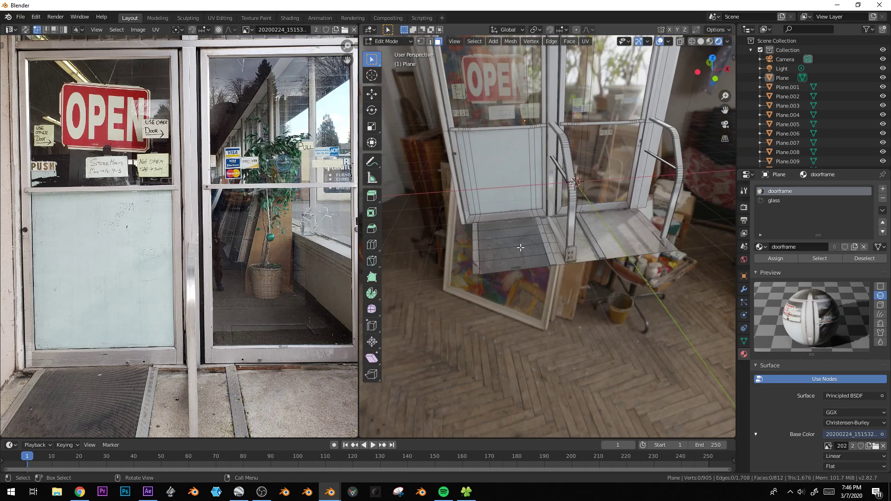
- Try duplicating the doormat faces in front of the glass door and scaling the copy down slightly
{"action": "left_click", "coordinate": [518, 252], "text": "alt"}
{"action": "key", "text": "alt+a"}
{"action": "key", "text": "c"}
{"action": "mouse_move", "coordinate": [480, 236]}
{"action": "left_mouse_down"}
{"action": "mouse_move", "coordinate": [485, 226]}
{"action": "mouse_move", "coordinate": [475, 279]}
{"action": "left_mouse_up"}
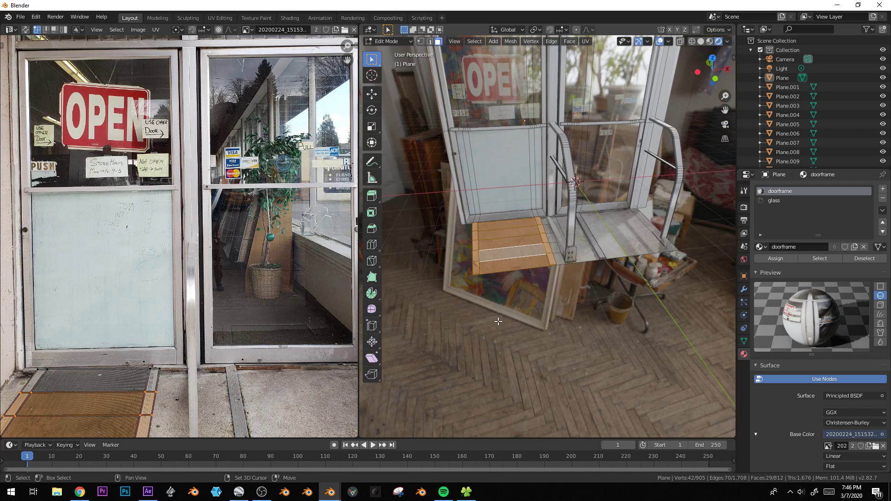
{"action": "key", "text": "shift+d"}
{"action": "left_click", "coordinate": [612, 296]}
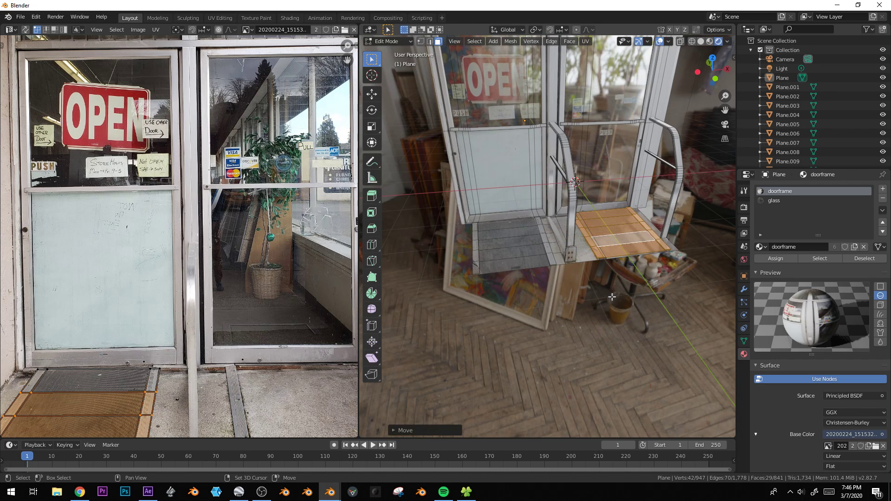
{"action": "key", "text": "s"}
{"action": "left_click", "coordinate": [682, 300]}
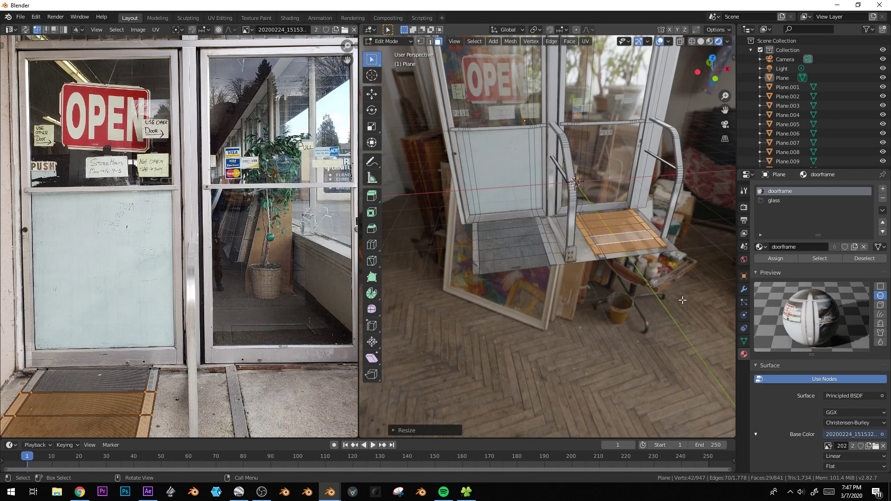
- Try rotating the duplicated doormat in side view and moving it to a new position
{"action": "key", "text": "KP_1"}
{"action": "key", "text": "KP_3"}
{"action": "middle_click_drag", "start_coordinate": [633, 192], "coordinate": [632, 246], "text": "shift"}
{"action": "key", "text": "r"}
{"action": "left_click", "coordinate": [545, 278]}
{"action": "scroll", "coordinate": [545, 278], "scroll_direction": "down", "scroll_amount": 2}
{"action": "key", "text": "r"}
{"action": "left_click", "coordinate": [573, 239]}
{"action": "key", "text": "g"}
{"action": "left_click", "coordinate": [556, 165]}
- Try moving the duplicated doormat along X and scaling it along X
{"action": "middle_click_drag", "start_coordinate": [556, 165], "coordinate": [569, 187]}
{"action": "key", "text": "g"}
{"action": "key", "text": "x"}
{"action": "left_click", "coordinate": [598, 158]}
{"action": "key", "text": "s"}
{"action": "key", "text": "x"}
{"action": "left_click", "coordinate": [617, 169]}
{"action": "key", "text": "Tab"}
- Delete the duplicated doormat faces and return to the front view in Object Mode
{"action": "middle_click_drag", "start_coordinate": [638, 151], "coordinate": [614, 224]}
{"action": "key", "text": "Tab"}
{"action": "key", "text": "x"}
{"action": "left_click", "coordinate": [666, 217]}
{"action": "key", "text": "Tab"}
{"action": "key", "text": "KP_1"}
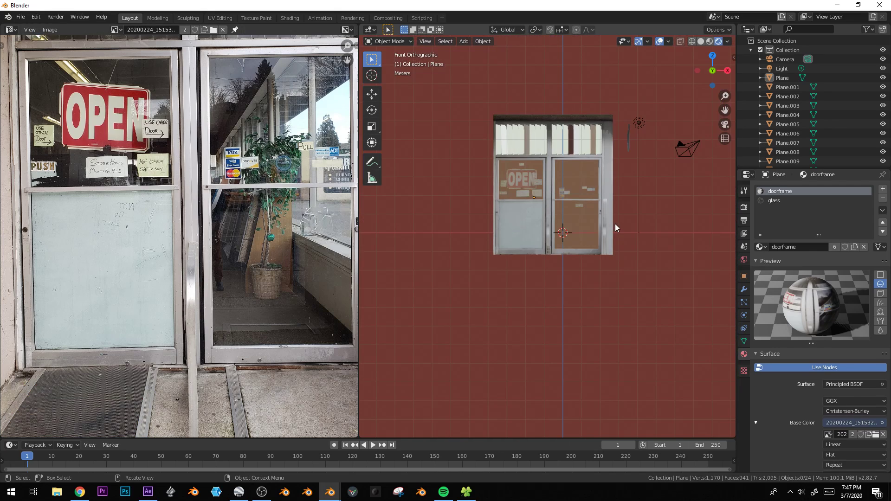
- Examine the storefront model from several angles and compare it with the signs, door panels and transom blinds in the photo
{"action": "middle_click_drag", "start_coordinate": [583, 212], "coordinate": [609, 207]}
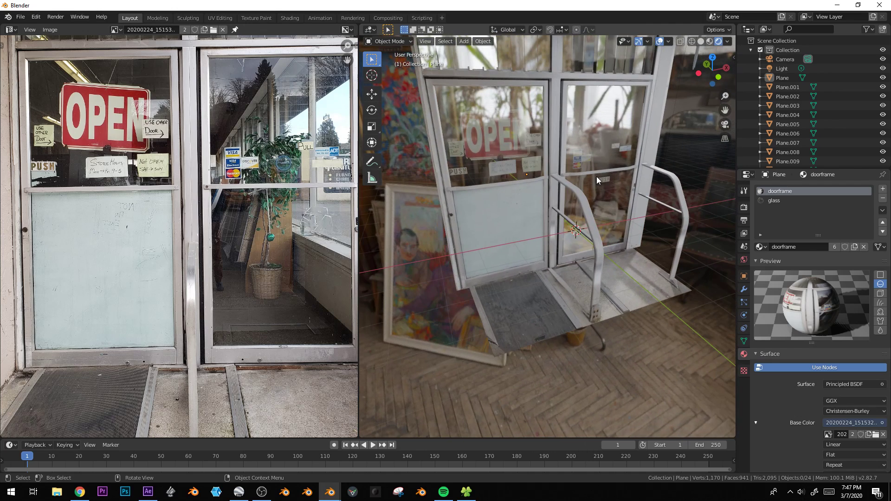
{"action": "middle_click_drag", "start_coordinate": [561, 173], "coordinate": [594, 185]}
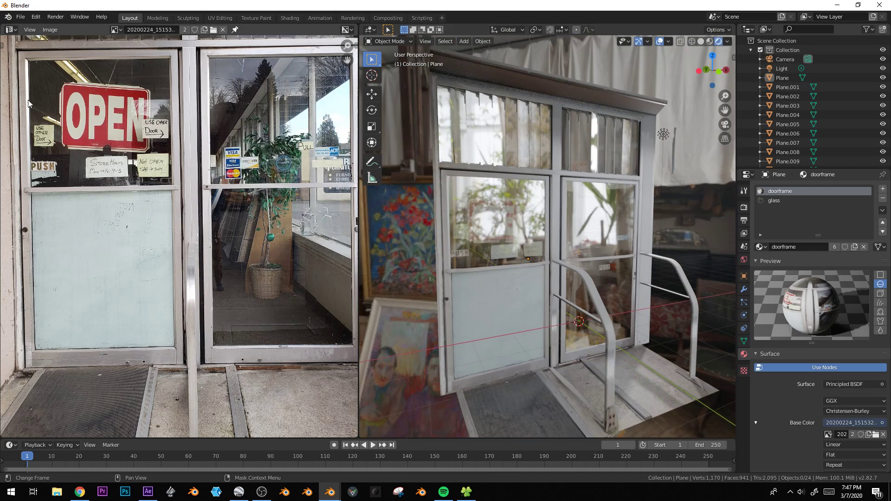
{"action": "middle_click_drag", "start_coordinate": [175, 139], "coordinate": [160, 163], "text": "shift"}
{"action": "scroll", "coordinate": [232, 129], "scroll_direction": "up", "scroll_amount": 4}
{"action": "middle_click_drag", "start_coordinate": [300, 98], "coordinate": [239, 223], "text": "shift"}
{"action": "scroll", "coordinate": [225, 250], "scroll_direction": "down", "scroll_amount": 2}
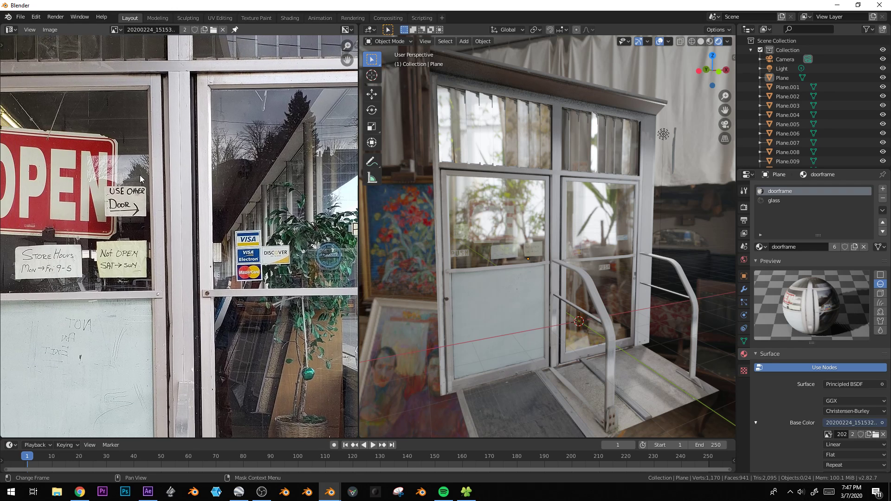
{"action": "scroll", "coordinate": [140, 178], "scroll_direction": "up", "scroll_amount": 1}
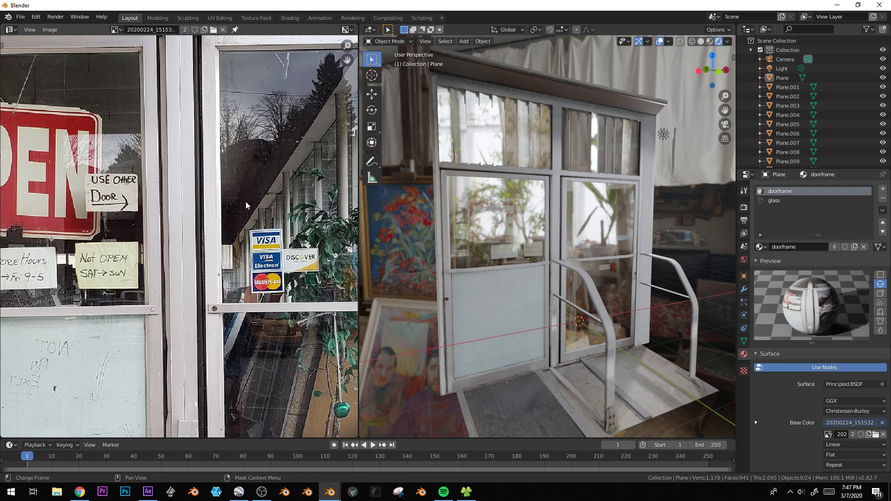
{"action": "middle_click_drag", "start_coordinate": [223, 159], "coordinate": [314, 165]}
{"action": "middle_click_drag", "start_coordinate": [119, 295], "coordinate": [223, 201]}
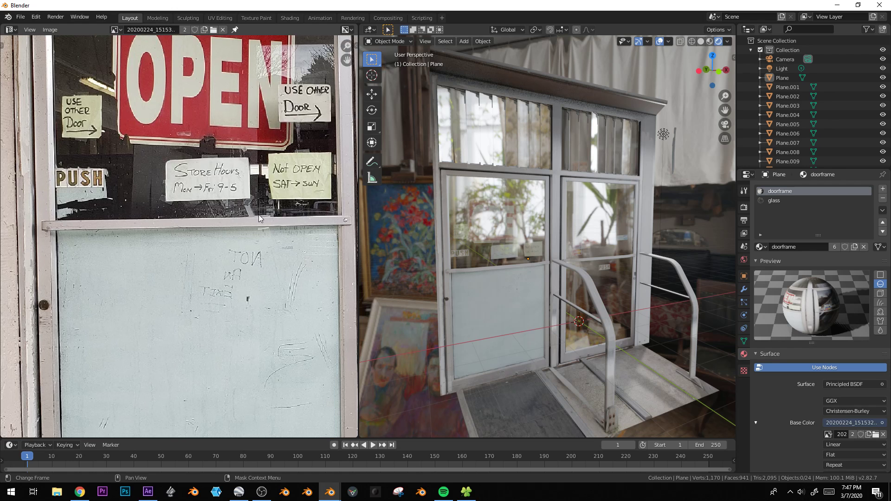
{"action": "scroll", "coordinate": [84, 201], "scroll_direction": "up", "scroll_amount": 1}
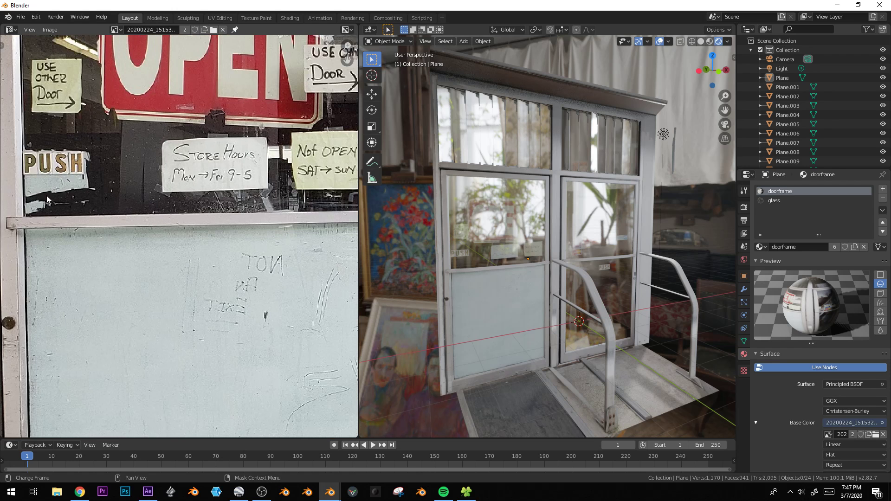
{"action": "scroll", "coordinate": [63, 198], "scroll_direction": "down", "scroll_amount": 3}
{"action": "middle_click_drag", "start_coordinate": [187, 165], "coordinate": [186, 194]}
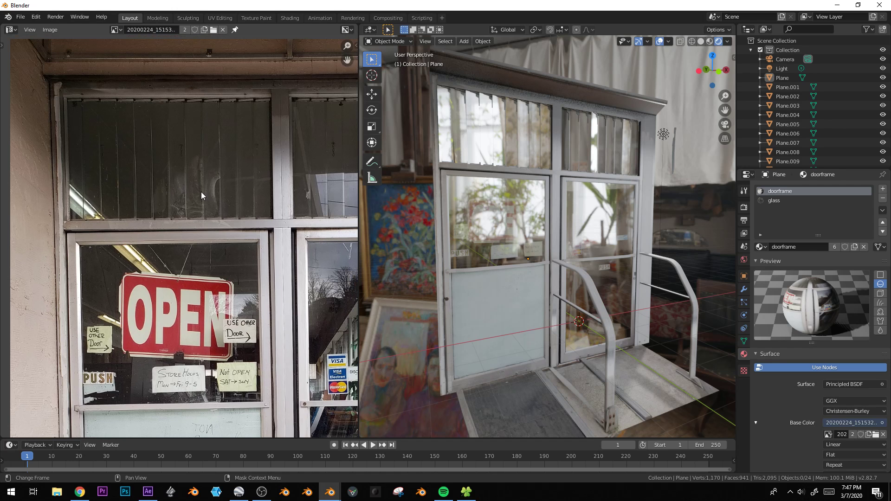
- Select all transom blind slats as objects linked to one slat's mesh data, and join them into one object
{"action": "left_click", "coordinate": [572, 108]}
{"action": "key", "text": "Tab"}
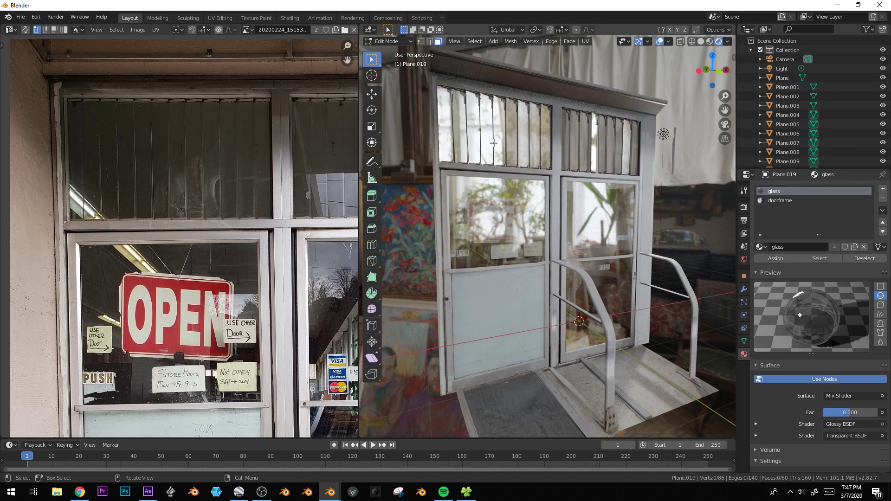
{"action": "key", "text": "KP_1"}
{"action": "key", "text": "a"}
{"action": "middle_click_drag", "start_coordinate": [555, 141], "coordinate": [557, 182], "text": "shift"}
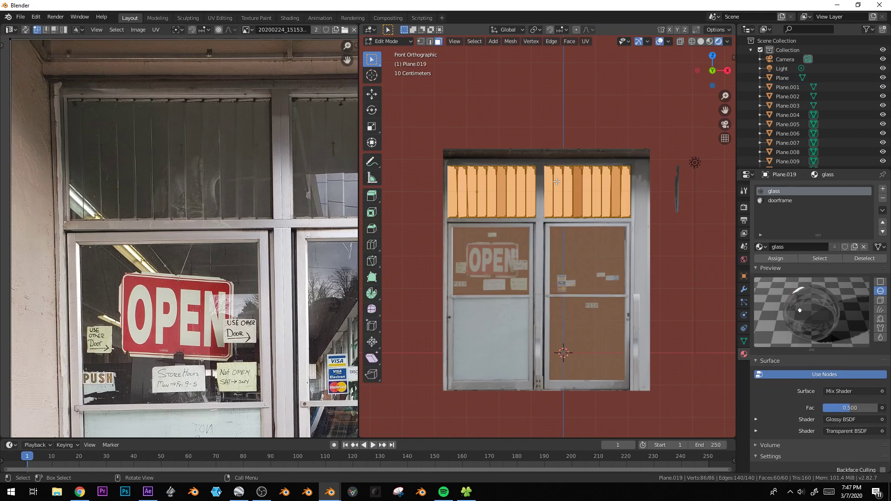
{"action": "key", "text": "Tab"}
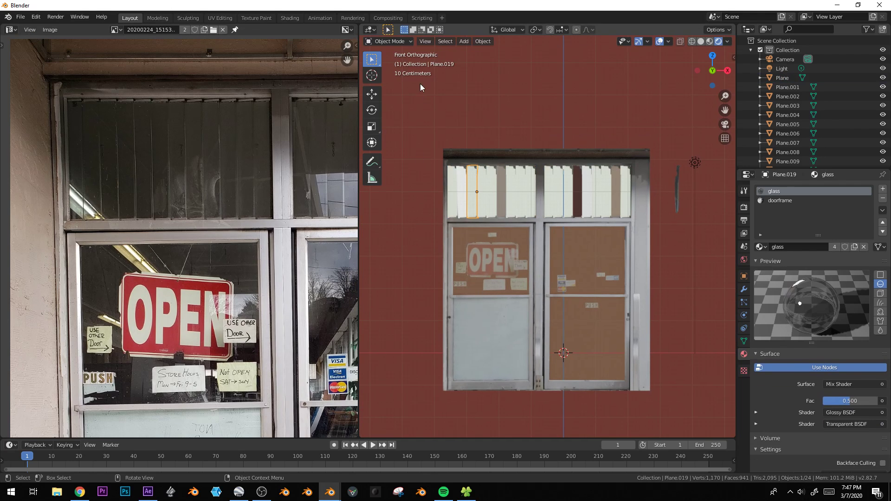
{"action": "left_click", "coordinate": [445, 43]}
{"action": "mouse_move", "coordinate": [469, 105]}
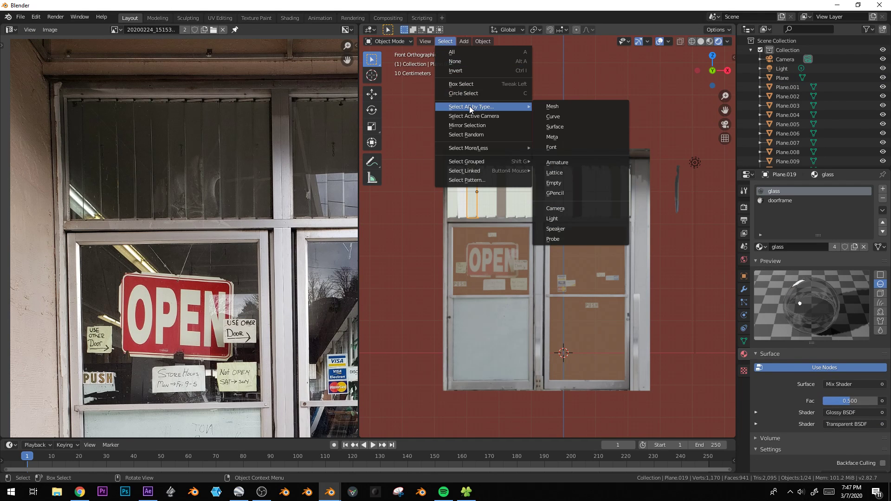
{"action": "left_click", "coordinate": [450, 42]}
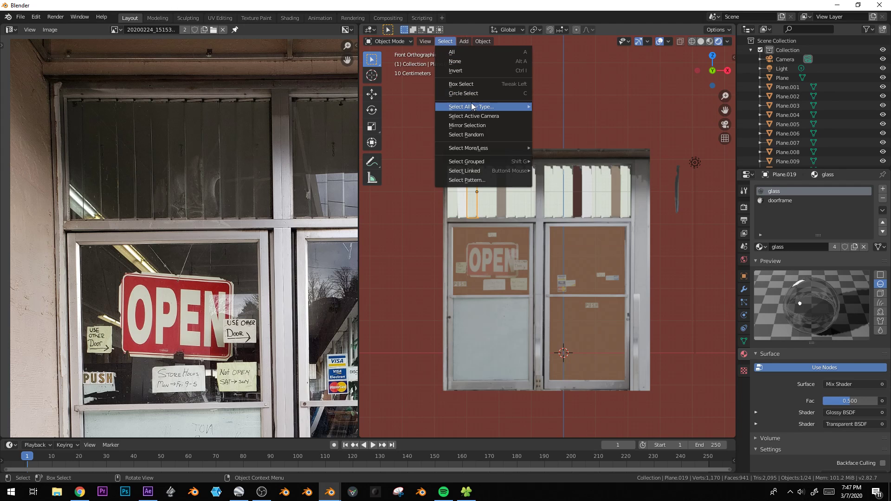
{"action": "mouse_move", "coordinate": [473, 107]}
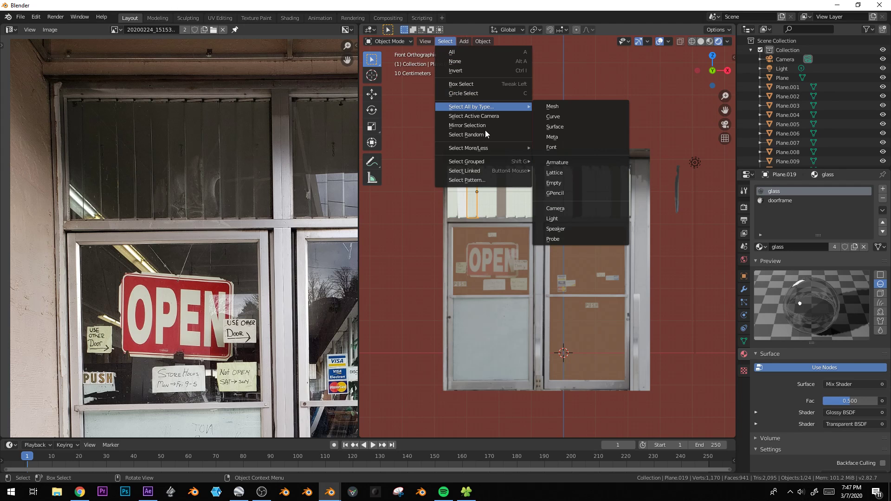
{"action": "mouse_move", "coordinate": [489, 165]}
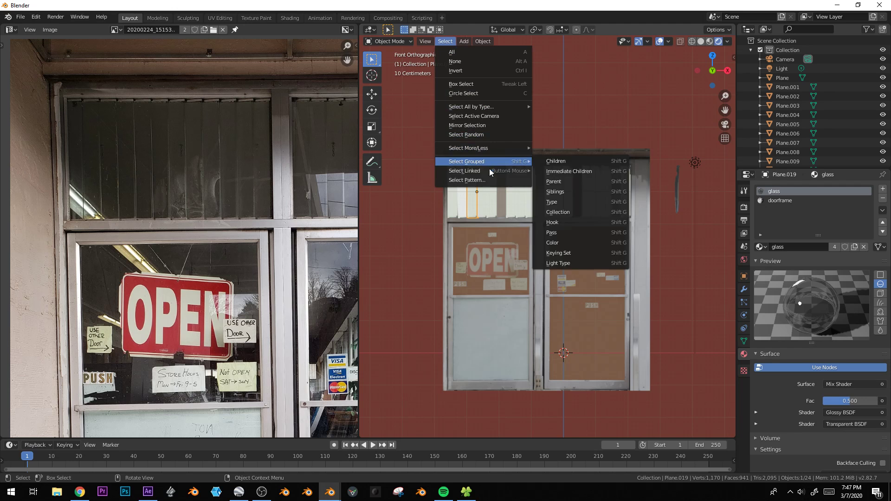
{"action": "left_click", "coordinate": [565, 177]}
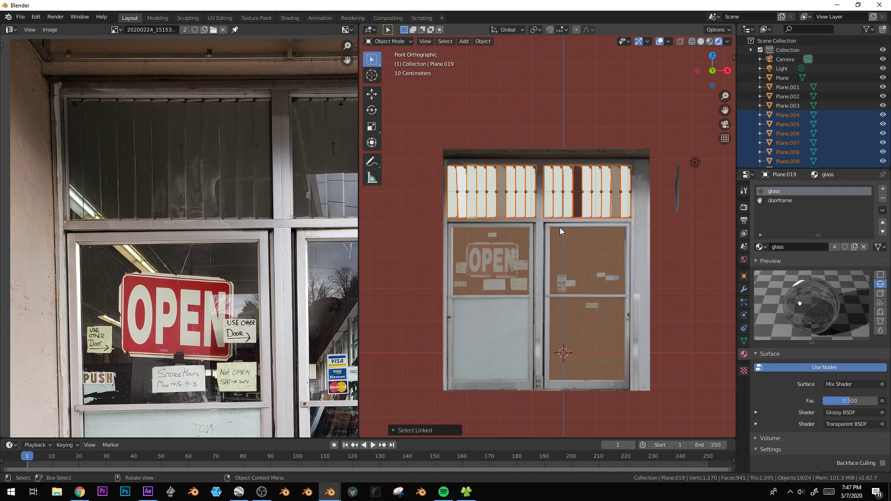
{"action": "key", "text": "ctrl+j"}
- Project the blinds' UVs from the front view, then enlarge and move them over the transom windows in the photo
{"action": "key", "text": "Tab"}
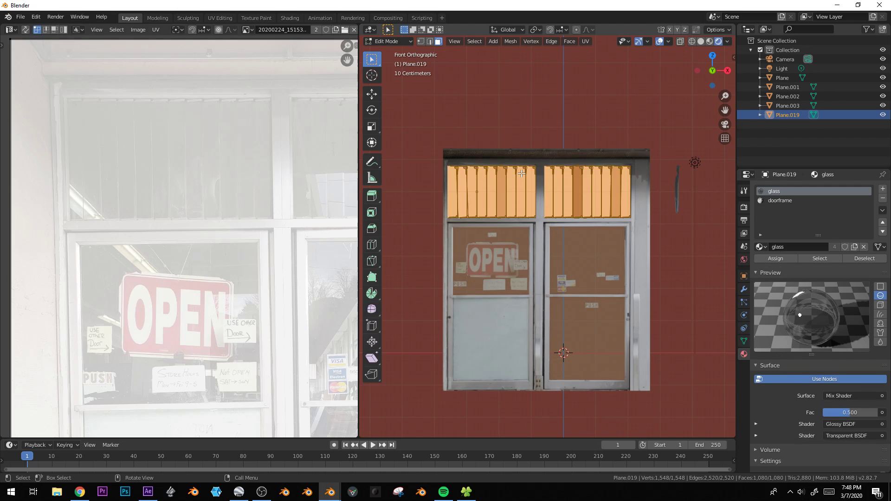
{"action": "key", "text": "u"}
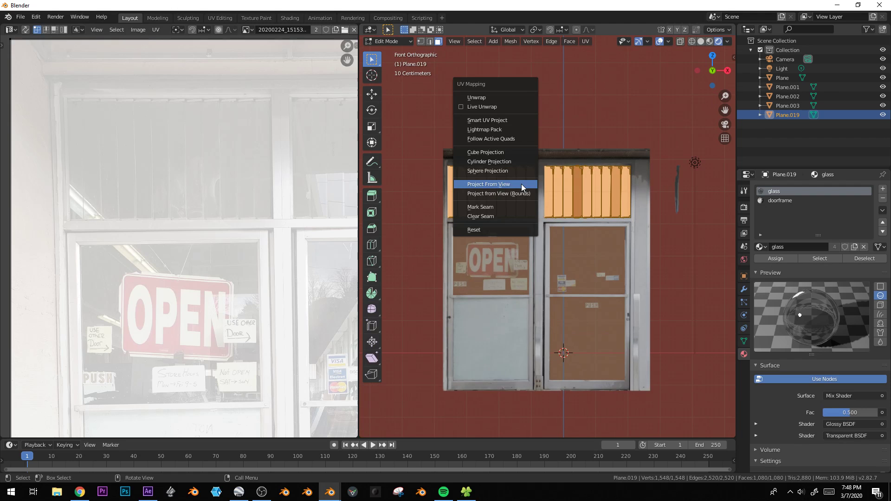
{"action": "left_click", "coordinate": [522, 184]}
{"action": "scroll", "coordinate": [292, 215], "scroll_direction": "down", "scroll_amount": 2}
{"action": "key", "text": "a"}
{"action": "key", "text": "g"}
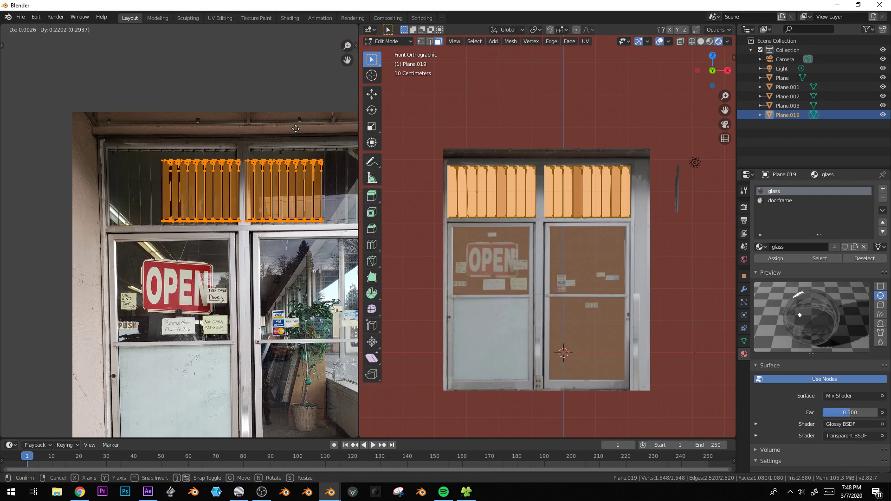
{"action": "left_click", "coordinate": [291, 138]}
{"action": "key", "text": "s"}
{"action": "left_click", "coordinate": [320, 121]}
{"action": "key", "text": "g"}
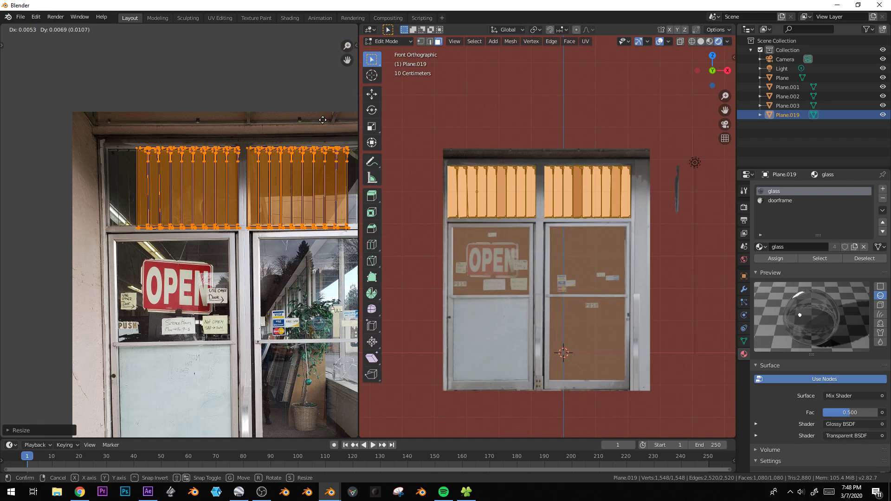
{"action": "left_click", "coordinate": [325, 120]}
- Widen the blinds' UVs along X and shift them to fit the two transom panes in the photo
{"action": "key", "text": "s"}
{"action": "left_click", "coordinate": [318, 135]}
{"action": "scroll", "coordinate": [322, 163], "scroll_direction": "down", "scroll_amount": 3}
{"action": "key", "text": "s"}
{"action": "key", "text": "x"}
{"action": "left_click", "coordinate": [35, 226]}
{"action": "scroll", "coordinate": [153, 290], "scroll_direction": "up", "scroll_amount": 3}
{"action": "middle_click_drag", "start_coordinate": [164, 294], "coordinate": [90, 315]}
{"action": "key", "text": "g"}
{"action": "left_click", "coordinate": [139, 297]}
{"action": "key", "text": "s"}
{"action": "key", "text": "x"}
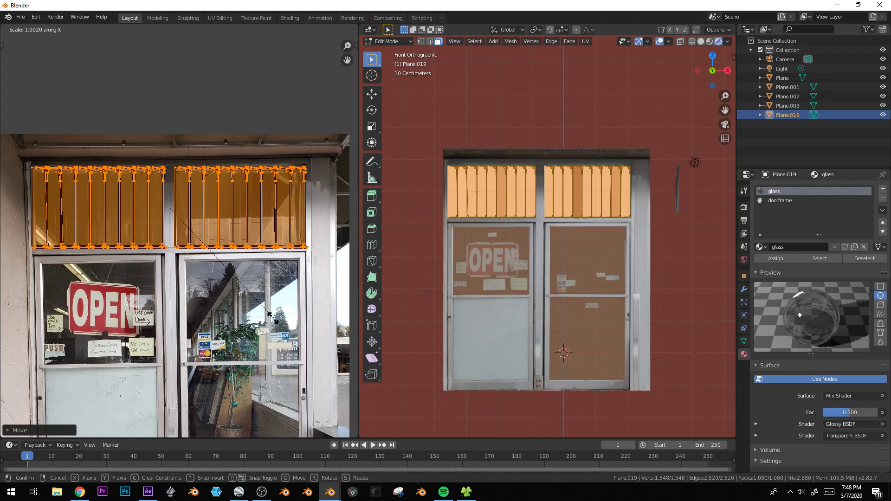
{"action": "left_click", "coordinate": [275, 320]}
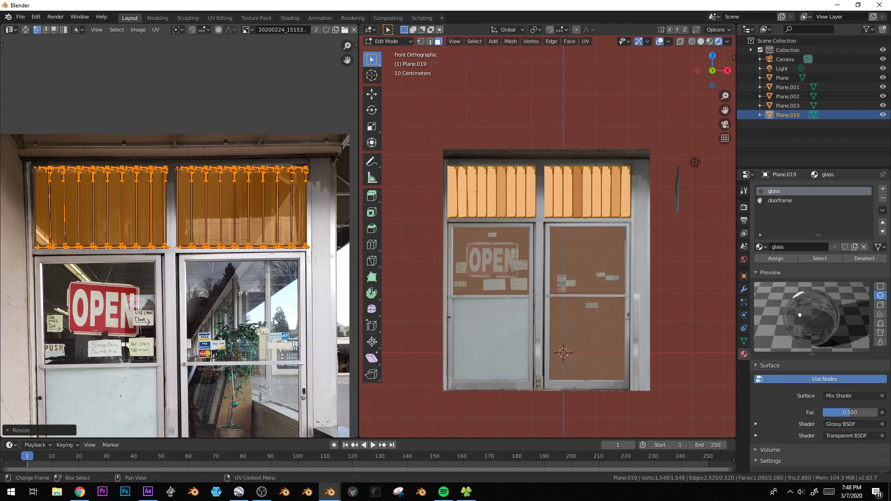
- Leave mesh editing and make a separate copy of the glass material for the joined blinds
{"action": "key", "text": "Tab"}
{"action": "middle_click_drag", "start_coordinate": [547, 232], "coordinate": [524, 266]}
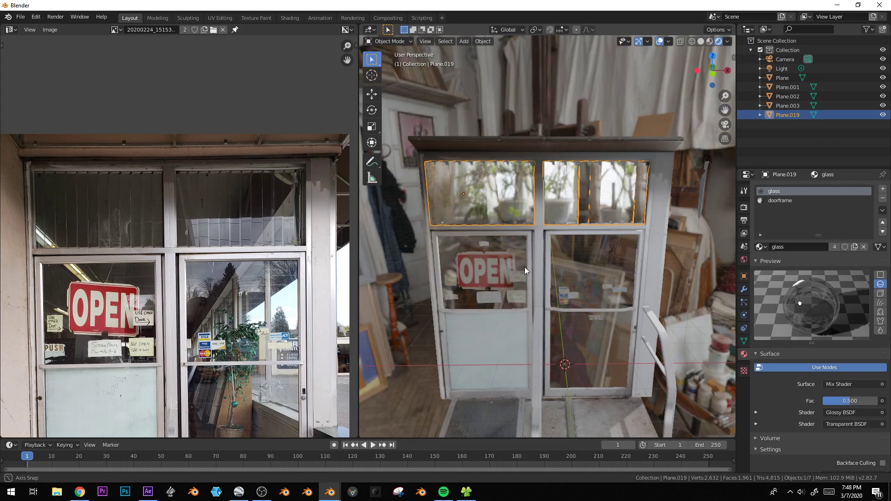
{"action": "left_click", "coordinate": [855, 247]}
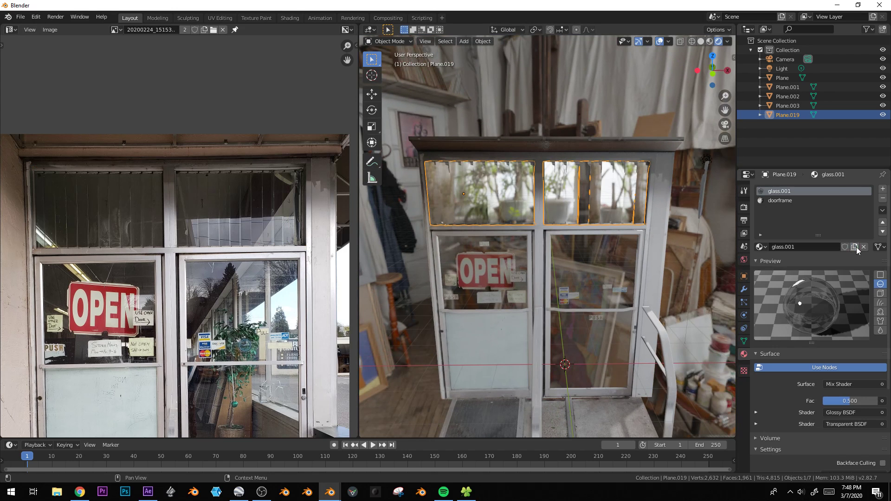
- Open the blinds' material nodes and feed a new image texture with mapping and texture coordinates into the Glossy BSDF
{"action": "left_click", "coordinate": [10, 29]}
{"action": "left_click", "coordinate": [35, 98]}
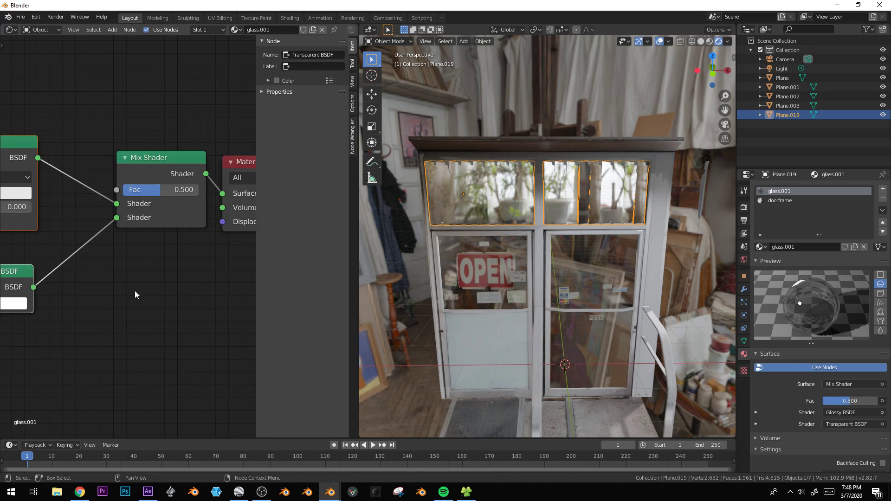
{"action": "scroll", "coordinate": [133, 288], "scroll_direction": "down", "scroll_amount": 5}
{"action": "middle_click_drag", "start_coordinate": [72, 214], "coordinate": [114, 215]}
{"action": "middle_click_drag", "start_coordinate": [68, 135], "coordinate": [132, 139]}
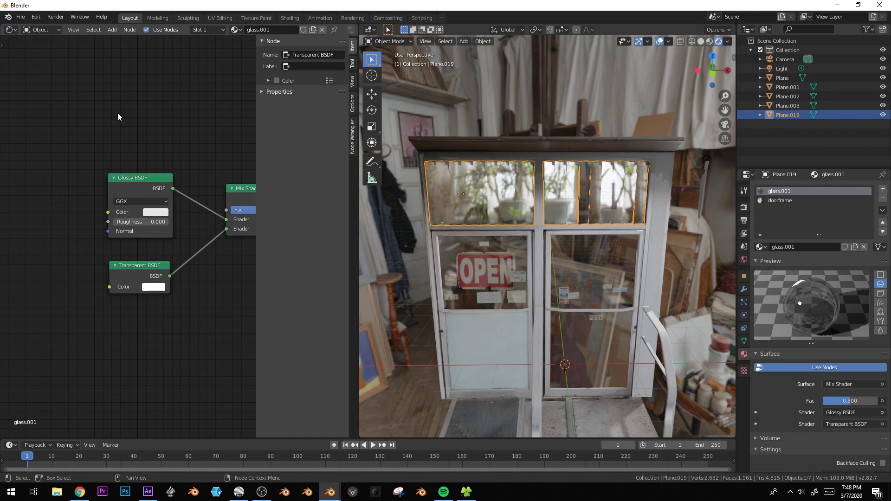
{"action": "left_click", "coordinate": [136, 179]}
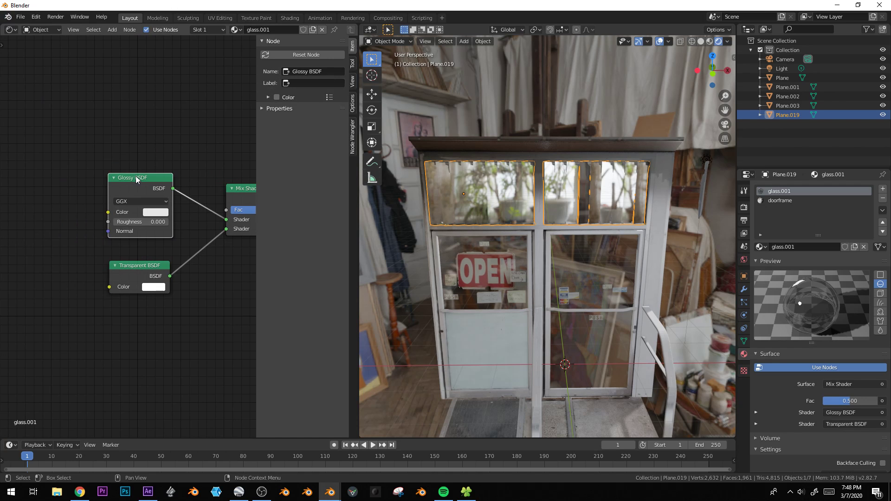
{"action": "key", "text": "ctrl+t"}
{"action": "middle_click_drag", "start_coordinate": [100, 287], "coordinate": [193, 310]}
{"action": "key", "text": "g"}
{"action": "left_click", "coordinate": [135, 319]}
{"action": "scroll", "coordinate": [134, 320], "scroll_direction": "down", "scroll_amount": 2}
{"action": "middle_click_drag", "start_coordinate": [105, 349], "coordinate": [161, 349]}
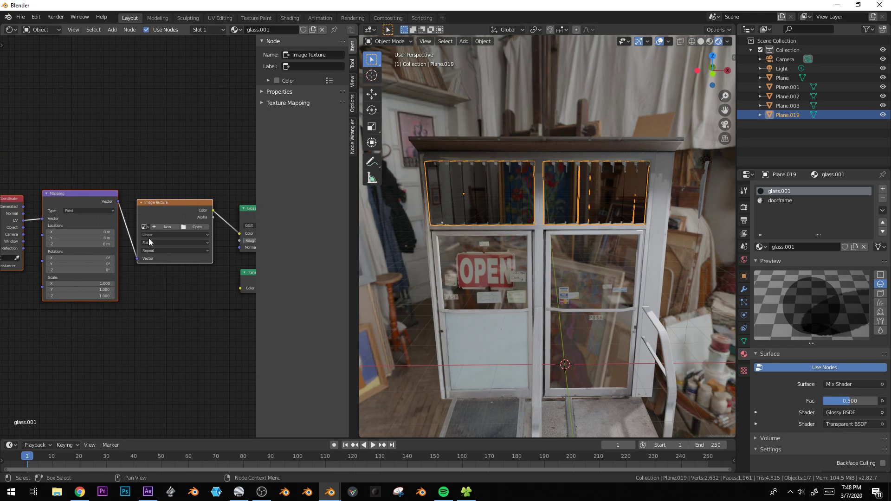
- Assign the photo 20200224_151532.jpg to the new image texture node of the blinds' material
{"action": "left_click", "coordinate": [144, 226]}
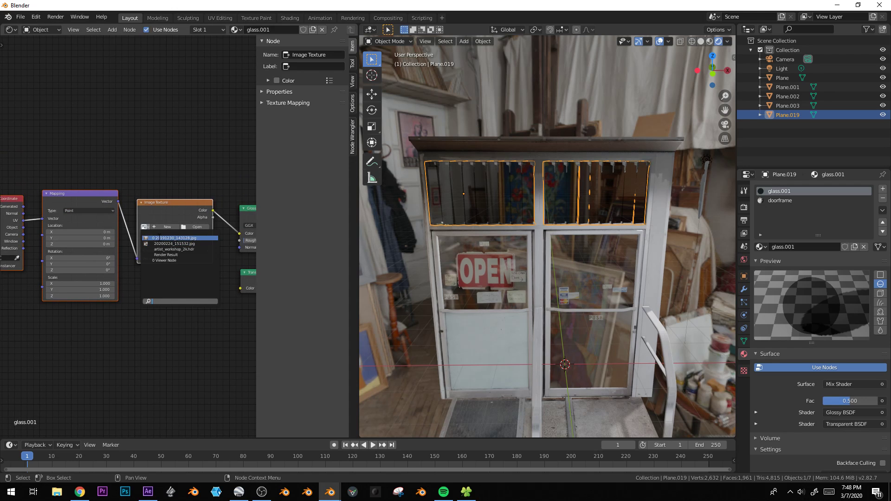
{"action": "scroll", "coordinate": [162, 278], "scroll_direction": "up", "scroll_amount": 5}
{"action": "left_click", "coordinate": [171, 212]}
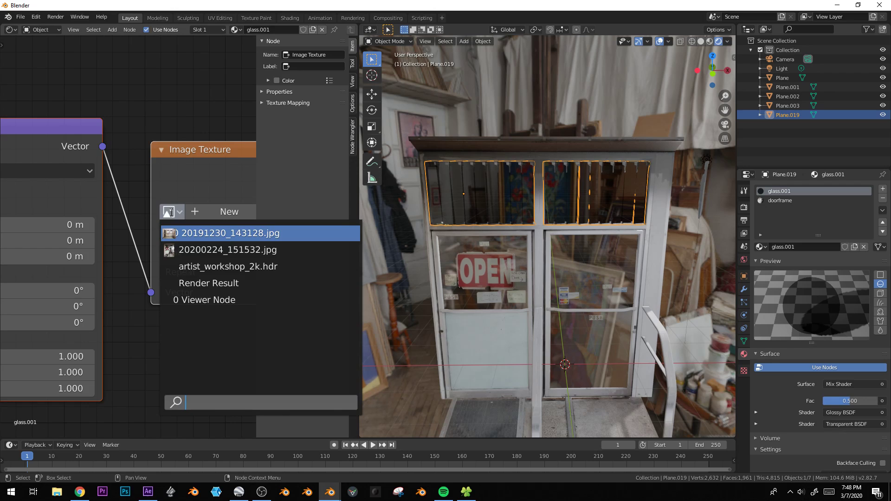
{"action": "left_click", "coordinate": [206, 250]}
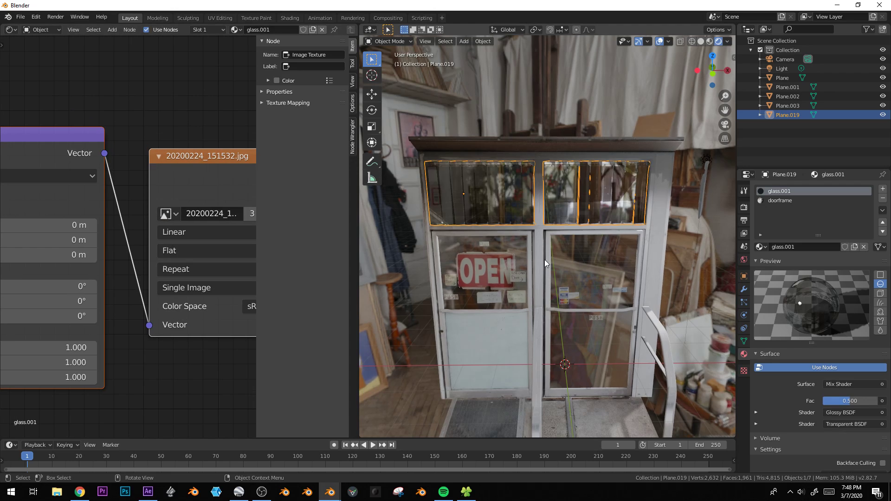
{"action": "middle_click_drag", "start_coordinate": [545, 260], "coordinate": [598, 245]}
{"action": "key", "text": "alt+a"}
{"action": "scroll", "coordinate": [531, 237], "scroll_direction": "up", "scroll_amount": 3}
{"action": "left_click", "coordinate": [621, 206]}
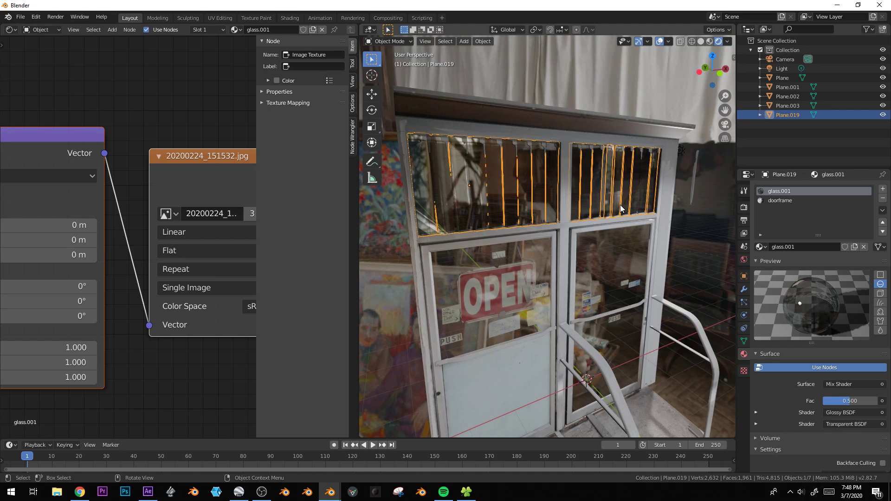
{"action": "left_click", "coordinate": [14, 32]}
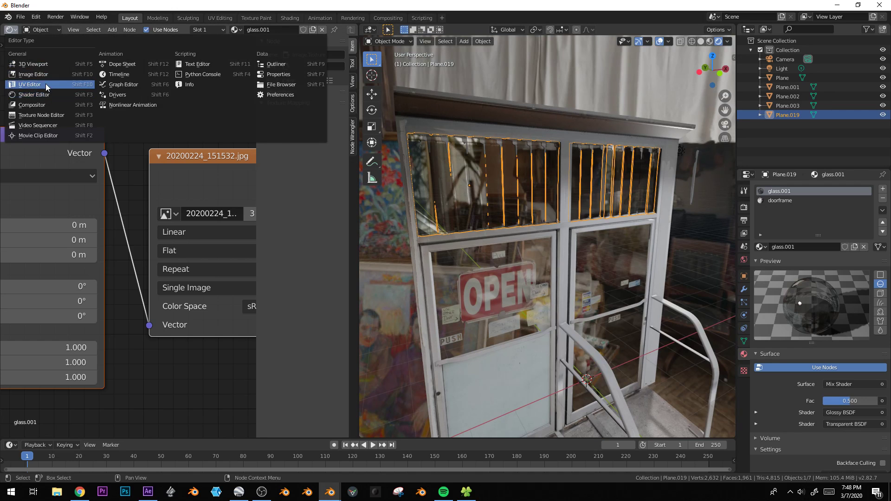
{"action": "middle_click_drag", "start_coordinate": [167, 373], "coordinate": [126, 363]}
{"action": "left_click", "coordinate": [141, 207]}
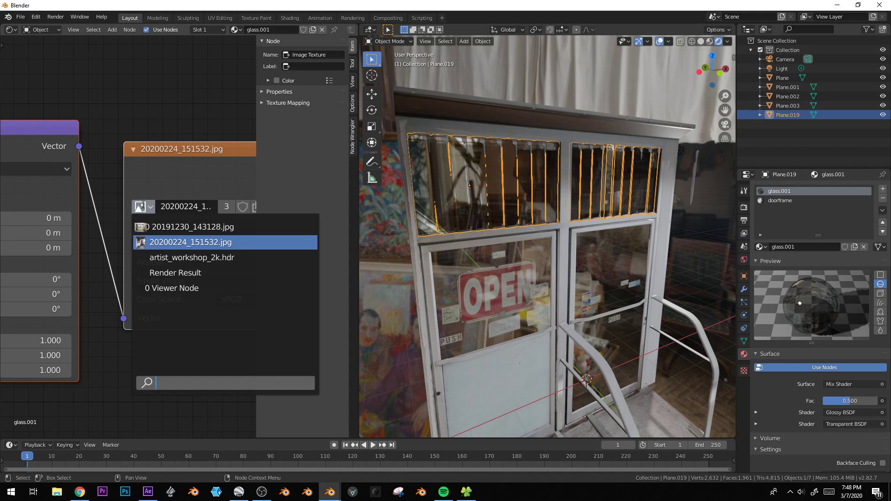
{"action": "left_click", "coordinate": [155, 239]}
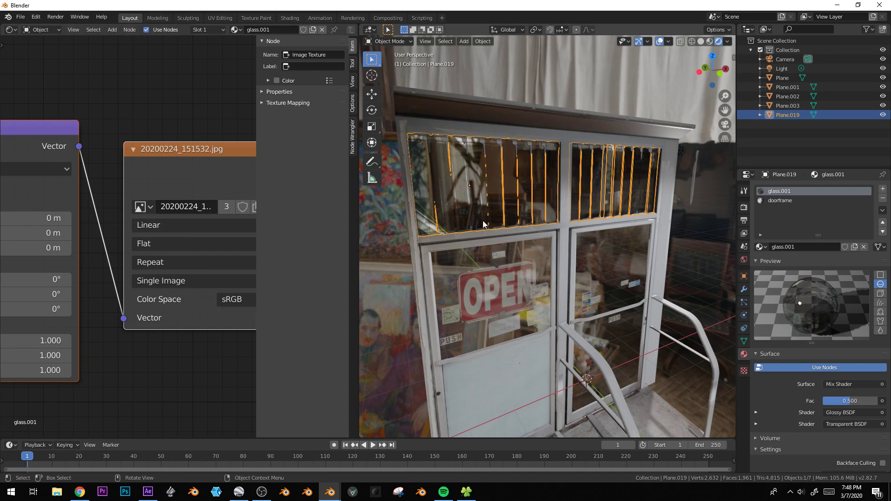
{"action": "middle_click_drag", "start_coordinate": [540, 207], "coordinate": [528, 202]}
- Try feeding the photo's colour into the Transparent BSDF as well, and cut that link again
{"action": "scroll", "coordinate": [202, 346], "scroll_direction": "down", "scroll_amount": 6}
{"action": "middle_click_drag", "start_coordinate": [202, 346], "coordinate": [39, 349]}
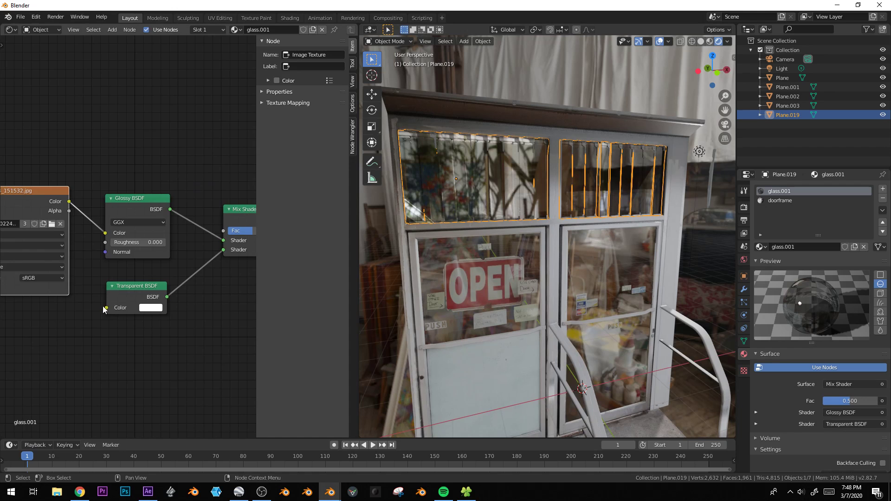
{"action": "scroll", "coordinate": [104, 271], "scroll_direction": "up", "scroll_amount": 3}
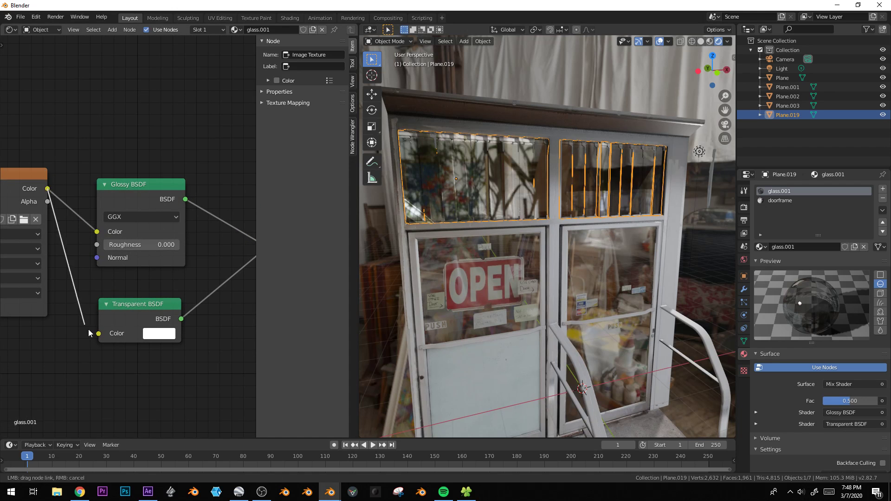
{"action": "left_click_drag", "start_coordinate": [96, 335], "coordinate": [99, 333]}
{"action": "mouse_move", "coordinate": [575, 246]}
{"action": "middle_mouse_down"}
{"action": "mouse_move", "coordinate": [540, 231]}
{"action": "mouse_move", "coordinate": [528, 241]}
{"action": "mouse_move", "coordinate": [550, 218]}
{"action": "mouse_move", "coordinate": [566, 258]}
{"action": "mouse_move", "coordinate": [592, 259]}
{"action": "mouse_move", "coordinate": [544, 253]}
{"action": "middle_mouse_up"}
{"action": "scroll", "coordinate": [550, 218], "scroll_direction": "down", "scroll_amount": 4}
{"action": "key", "text": "alt+a"}
{"action": "scroll", "coordinate": [543, 254], "scroll_direction": "up", "scroll_amount": 4}
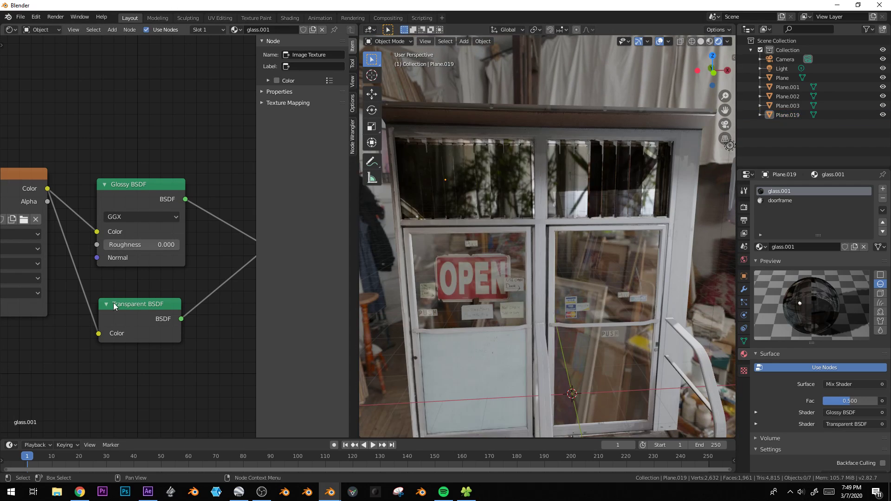
{"action": "right_click_drag", "start_coordinate": [73, 279], "coordinate": [67, 284], "text": "ctrl"}
- Rename the blinds' material as "glass with original reflectyion"
{"action": "scroll", "coordinate": [167, 299], "scroll_direction": "down", "scroll_amount": 4}
{"action": "middle_click_drag", "start_coordinate": [93, 338], "coordinate": [191, 328]}
{"action": "middle_click_drag", "start_coordinate": [13, 332], "coordinate": [144, 342]}
{"action": "middle_click_drag", "start_coordinate": [68, 339], "coordinate": [11, 345]}
{"action": "middle_click_drag", "start_coordinate": [437, 239], "coordinate": [465, 192]}
{"action": "scroll", "coordinate": [442, 202], "scroll_direction": "up", "scroll_amount": 4}
{"action": "scroll", "coordinate": [458, 227], "scroll_direction": "down", "scroll_amount": 3}
{"action": "key", "text": "Tab"}
{"action": "key", "text": "Tab"}
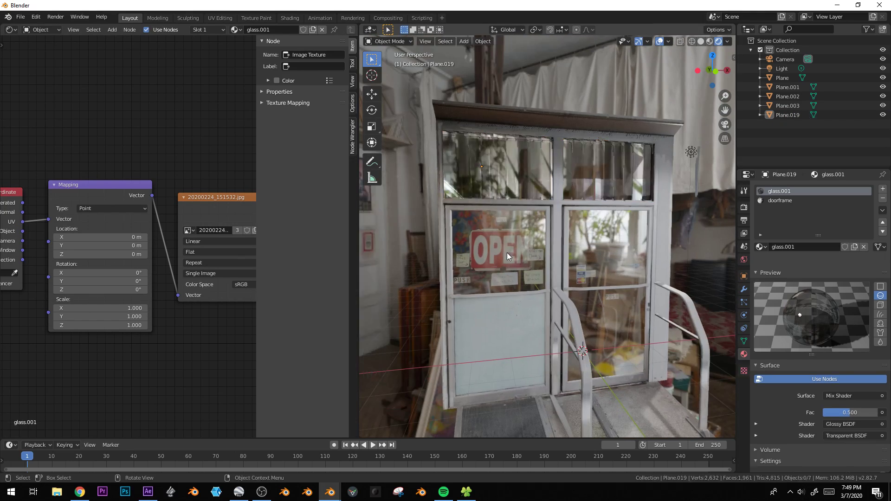
{"action": "left_click", "coordinate": [507, 253]}
{"action": "key", "text": "Tab"}
{"action": "key", "text": "Tab"}
{"action": "left_click", "coordinate": [521, 163]}
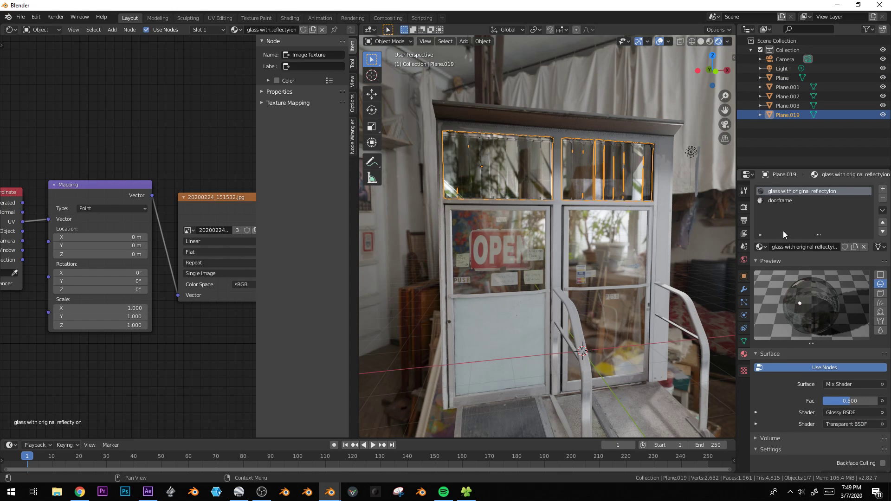
- Name the door's glass material "Just clean ol glass" and select all door faces that use it
{"action": "left_click", "coordinate": [551, 259]}
{"action": "key", "text": "Tab"}
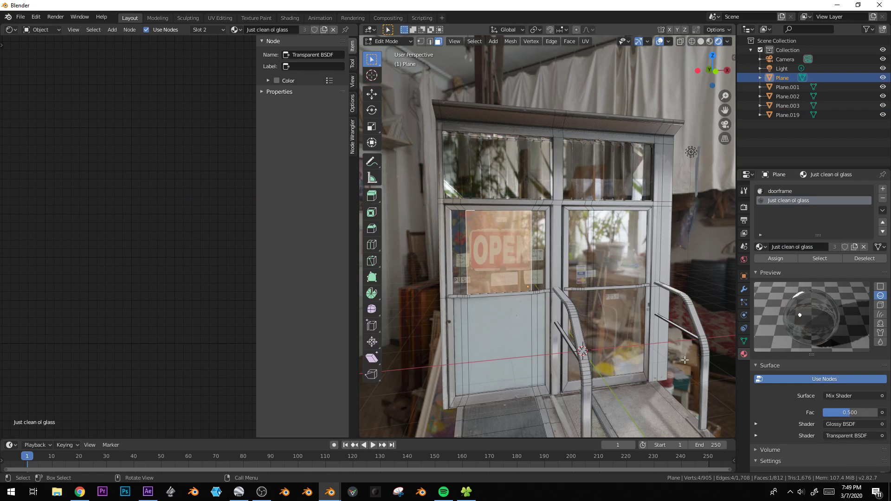
{"action": "left_click", "coordinate": [828, 258]}
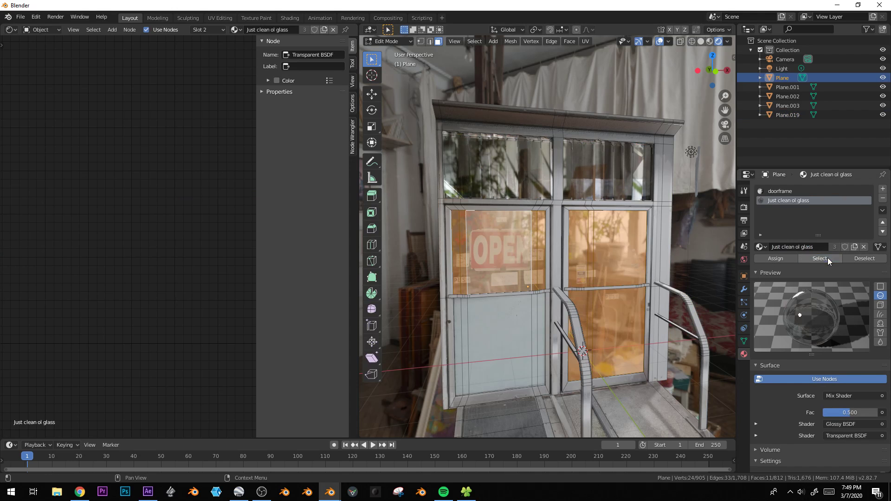
- Switch the node area to the UV Editor and examine the glass faces' UVs over the door photo
{"action": "left_click", "coordinate": [11, 30]}
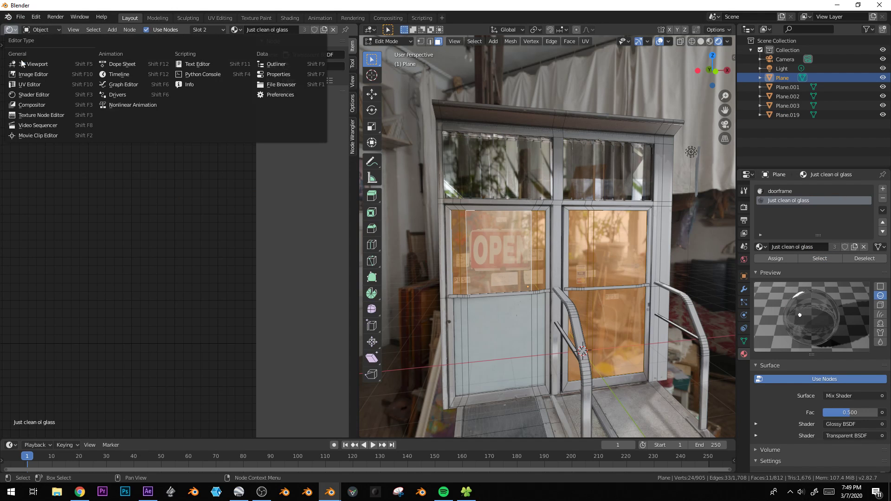
{"action": "left_click", "coordinate": [30, 84]}
{"action": "scroll", "coordinate": [104, 214], "scroll_direction": "down", "scroll_amount": 1}
{"action": "middle_click_drag", "start_coordinate": [138, 243], "coordinate": [159, 171]}
{"action": "key", "text": "Tab"}
{"action": "key", "text": "Tab"}
{"action": "key", "text": "Tab"}
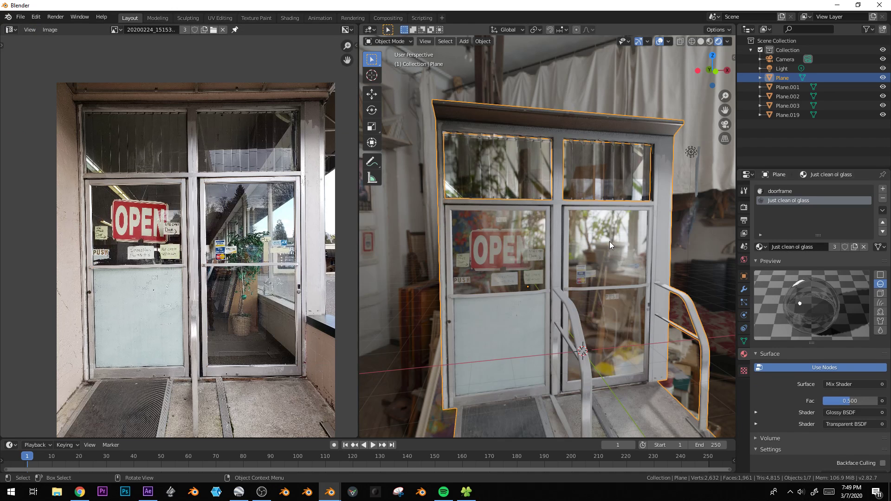
- Try the "glass with original reflectyion" material on the door's lower glass panes
{"action": "key", "text": "Tab"}
{"action": "left_click", "coordinate": [761, 247]}
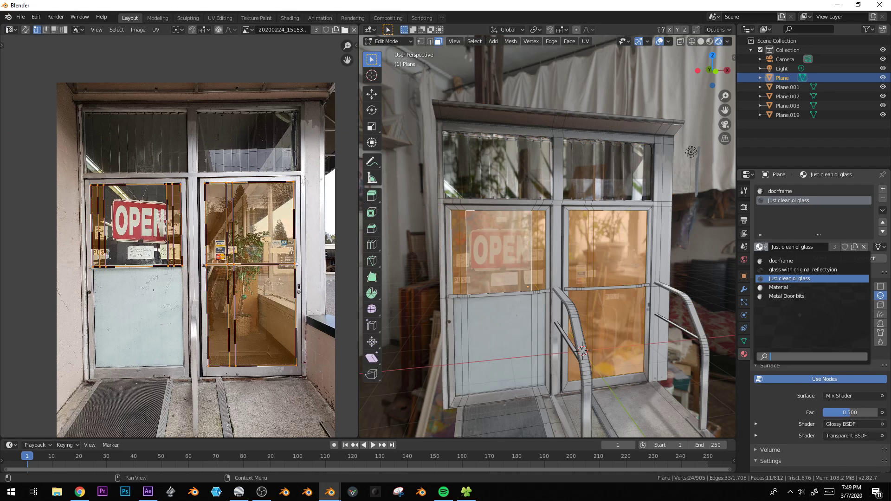
{"action": "left_click", "coordinate": [771, 268]}
{"action": "key", "text": "Tab"}
{"action": "middle_click_drag", "start_coordinate": [617, 265], "coordinate": [578, 269]}
{"action": "key", "text": "Tab"}
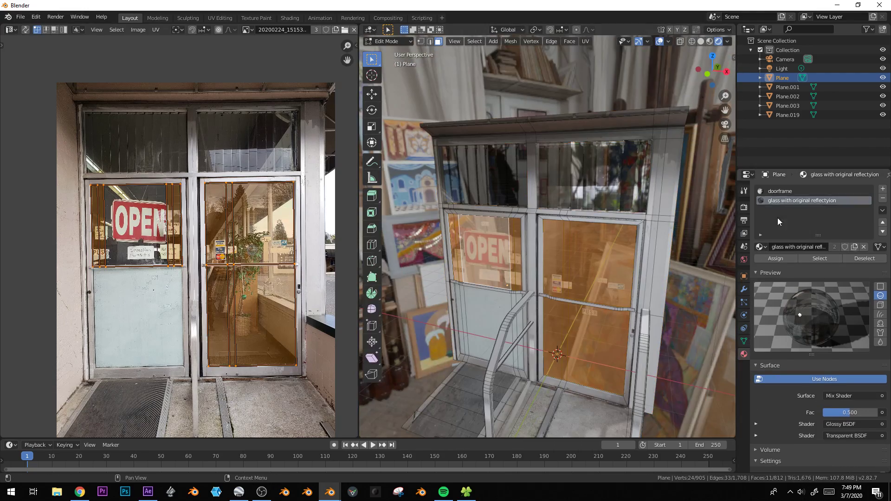
- Restore the "Just clean ol glass" material on the door's lower glass panes and leave mesh editing
{"action": "left_click", "coordinate": [764, 248]}
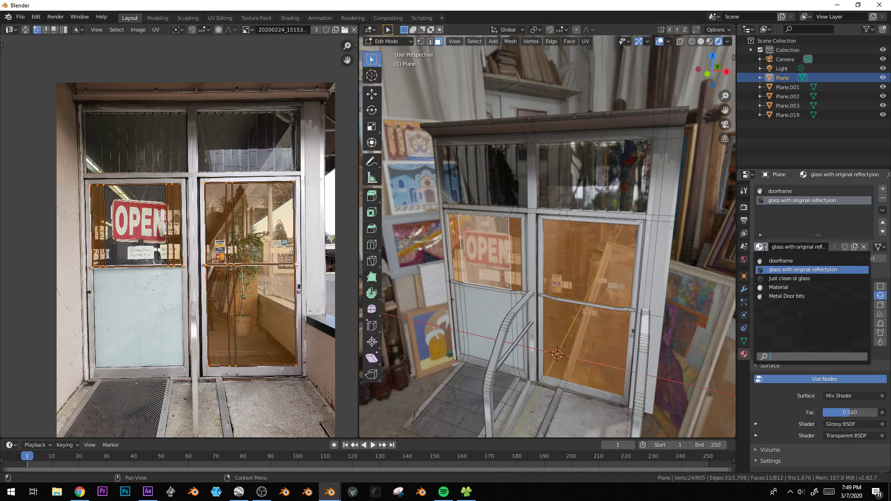
{"action": "left_click", "coordinate": [773, 278]}
{"action": "key", "text": "Tab"}
{"action": "middle_click_drag", "start_coordinate": [645, 269], "coordinate": [598, 243]}
{"action": "scroll", "coordinate": [588, 264], "scroll_direction": "up", "scroll_amount": 6}
{"action": "scroll", "coordinate": [584, 262], "scroll_direction": "down", "scroll_amount": 5}
{"action": "key", "text": "KP_1"}
{"action": "scroll", "coordinate": [600, 274], "scroll_direction": "up", "scroll_amount": 3}
{"action": "scroll", "coordinate": [604, 277], "scroll_direction": "down", "scroll_amount": 3}
- Display the shader nodes of the "Just clean ol glass" material and examine the door's glass reflections
{"action": "left_click", "coordinate": [11, 29]}
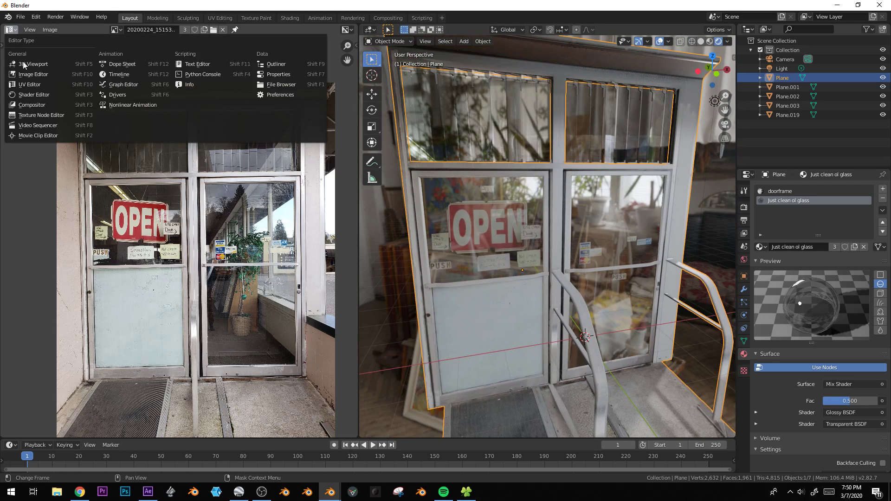
{"action": "left_click", "coordinate": [42, 95]}
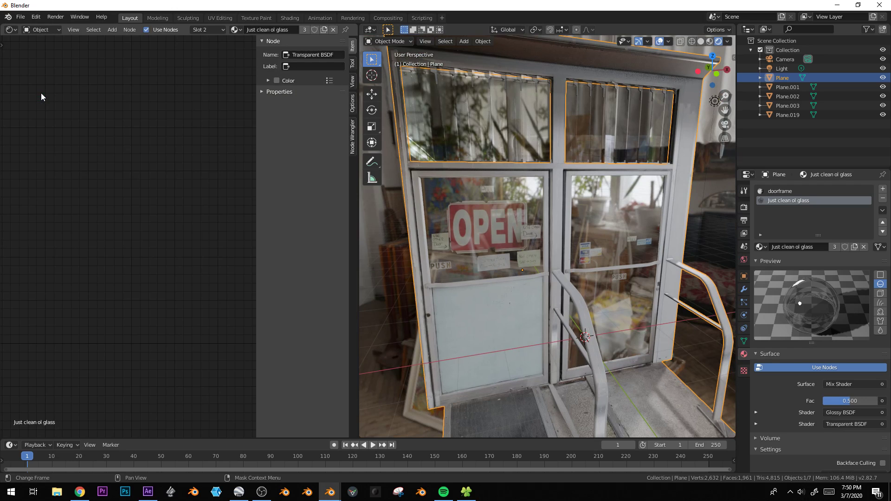
{"action": "scroll", "coordinate": [569, 221], "scroll_direction": "down", "scroll_amount": 5}
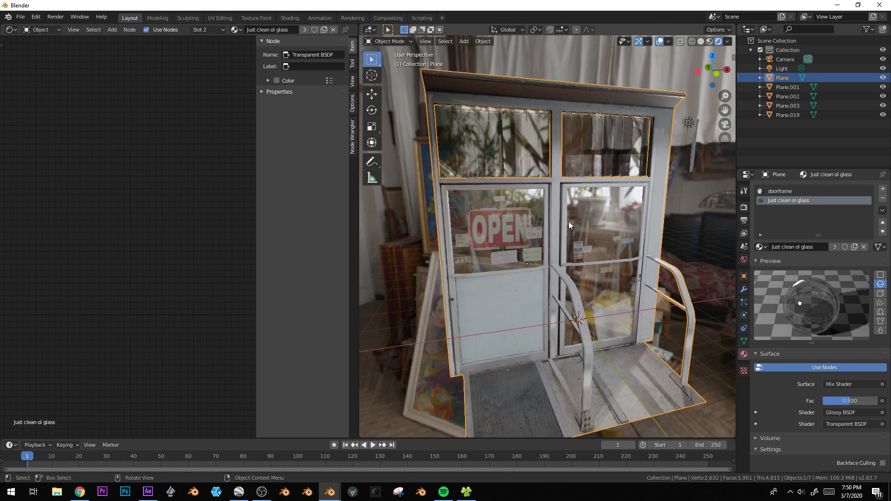
{"action": "scroll", "coordinate": [99, 200], "scroll_direction": "down", "scroll_amount": 3}
{"action": "middle_click_drag", "start_coordinate": [118, 215], "coordinate": [29, 168]}
{"action": "scroll", "coordinate": [86, 286], "scroll_direction": "up", "scroll_amount": 9}
{"action": "middle_click_drag", "start_coordinate": [134, 230], "coordinate": [106, 321]}
{"action": "scroll", "coordinate": [125, 293], "scroll_direction": "up", "scroll_amount": 2}
{"action": "middle_click_drag", "start_coordinate": [482, 257], "coordinate": [642, 198]}
{"action": "scroll", "coordinate": [593, 240], "scroll_direction": "up", "scroll_amount": 2}
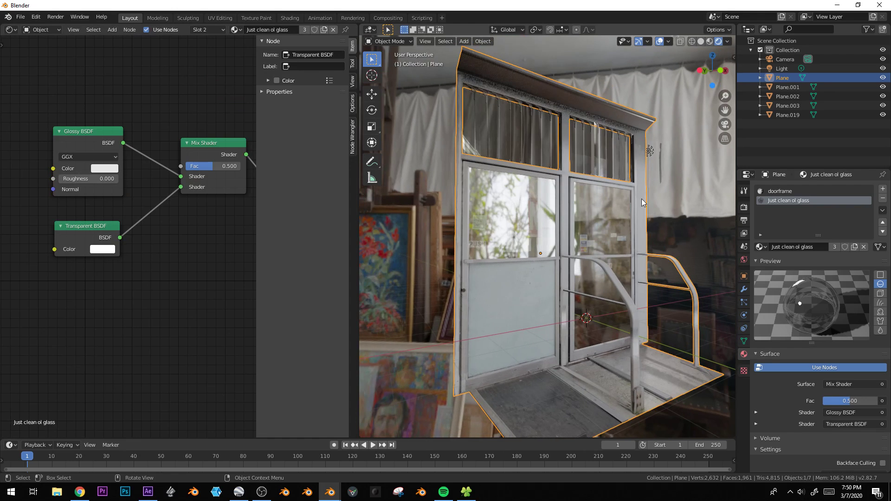
- Move the point light along Y farther in front of the door, with a radius of 0.28 m and power of 100 W
{"action": "left_click", "coordinate": [652, 150]}
{"action": "key", "text": "g"}
{"action": "key", "text": "y"}
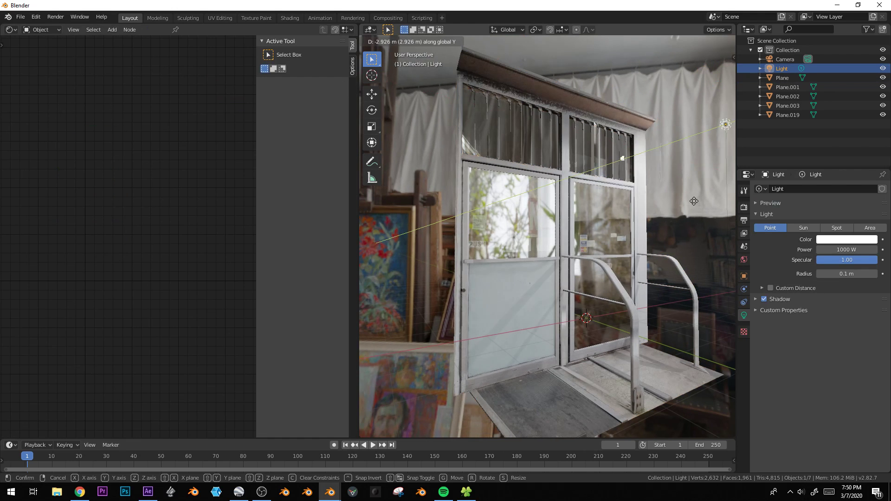
{"action": "left_click", "coordinate": [717, 203]}
{"action": "left_click_drag", "start_coordinate": [838, 272], "coordinate": [852, 272]}
{"action": "type", "text": "100"}
{"action": "key", "text": "Return"}
- Shift the light along X and change it to a Sun light with a strength of 5
{"action": "middle_click_drag", "start_coordinate": [475, 324], "coordinate": [687, 195]}
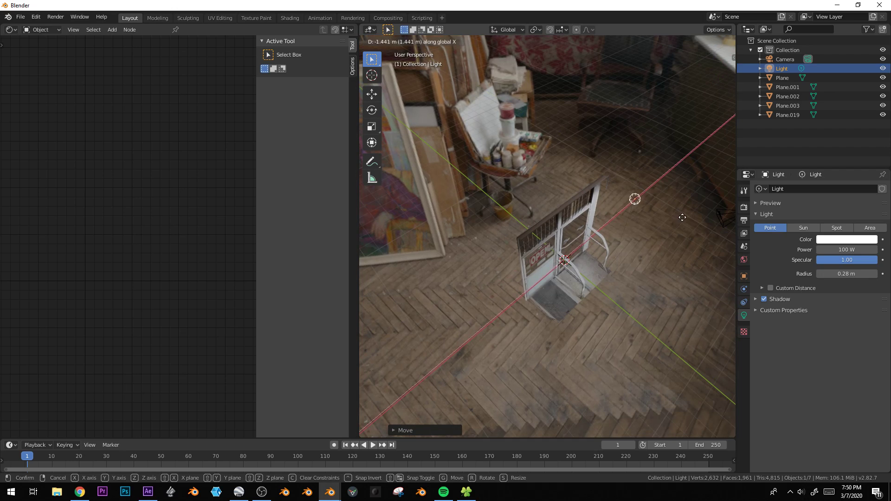
{"action": "left_click", "coordinate": [803, 228]}
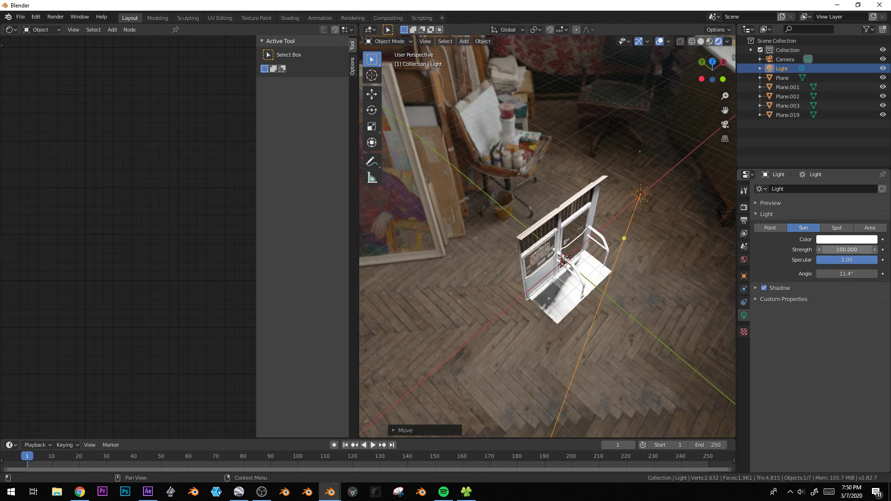
{"action": "type", "text": "5"}
{"action": "key", "text": "Return"}
- Rotate the sun light around Z so it shines across the door, and set its angle to 0.5°
{"action": "key", "text": "r"}
{"action": "key", "text": "z"}
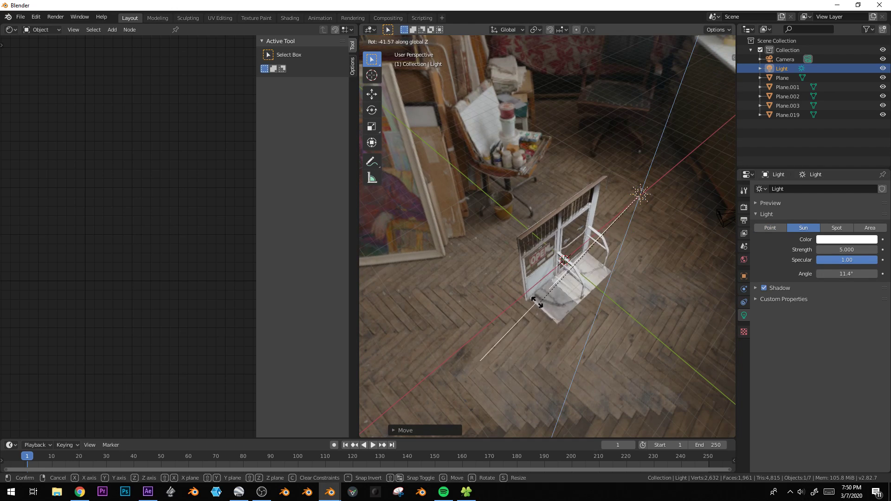
{"action": "left_click", "coordinate": [524, 283]}
{"action": "key", "text": "Return"}
{"action": "middle_click_drag", "start_coordinate": [517, 306], "coordinate": [508, 254]}
{"action": "middle_click_drag", "start_coordinate": [543, 291], "coordinate": [507, 361]}
- Try a free rotation of the sun light and undo the last two changes
{"action": "key", "text": "r"}
{"action": "key", "text": "r"}
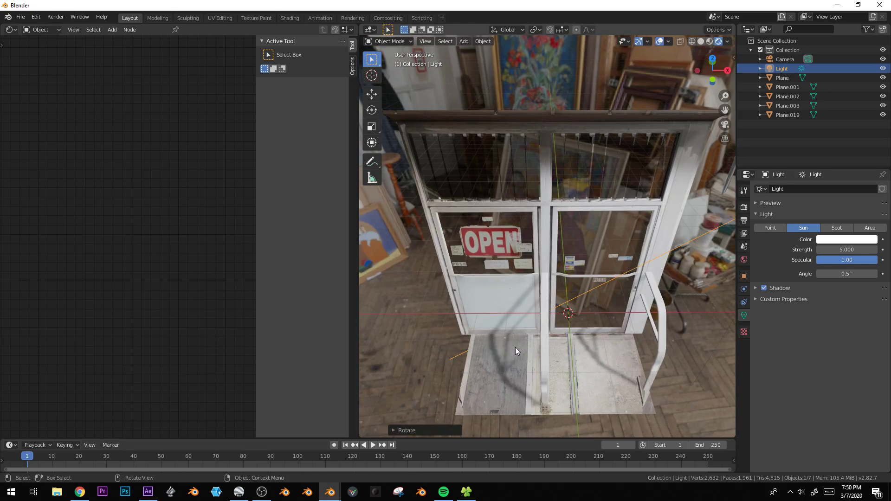
{"action": "left_click", "coordinate": [509, 344]}
{"action": "middle_click_drag", "start_coordinate": [509, 343], "coordinate": [561, 278]}
{"action": "key", "text": "ctrl+z"}
{"action": "key", "text": "ctrl+z"}
- Set the sun light's strength to 3
{"action": "middle_click_drag", "start_coordinate": [574, 317], "coordinate": [516, 368]}
{"action": "type", "text": "3"}
{"action": "key", "text": "Return"}
{"action": "middle_click_drag", "start_coordinate": [504, 330], "coordinate": [599, 301]}
- Select the storefront door and bring up its doorframe material's nodes
{"action": "left_click", "coordinate": [537, 319]}
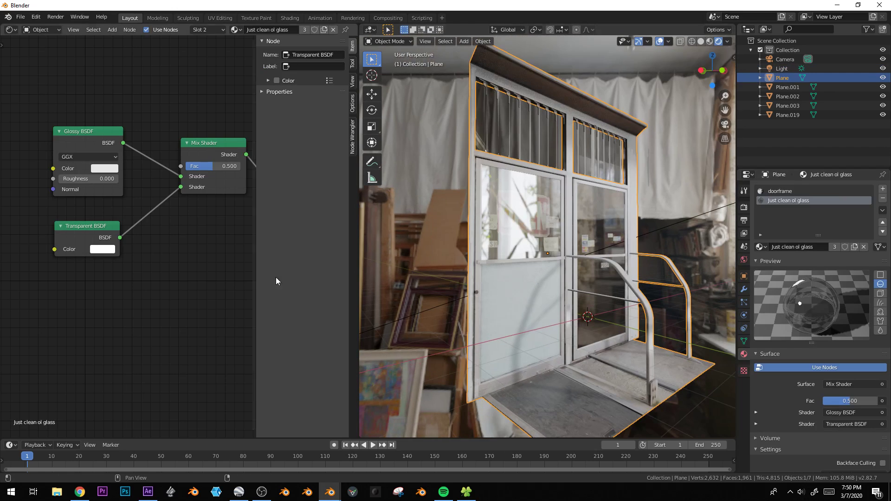
{"action": "middle_click_drag", "start_coordinate": [181, 291], "coordinate": [219, 301]}
{"action": "left_click", "coordinate": [129, 148]}
{"action": "middle_click_drag", "start_coordinate": [65, 305], "coordinate": [119, 317]}
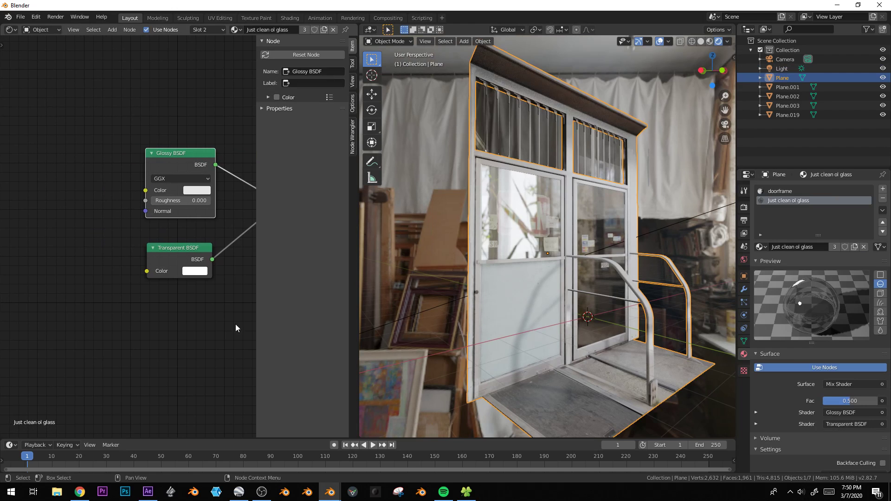
{"action": "left_click", "coordinate": [784, 192]}
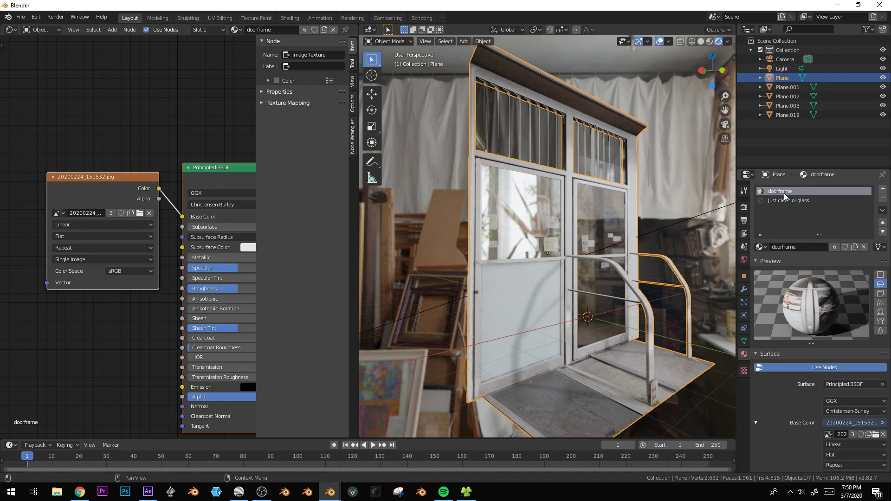
- Duplicate the photo's Image Texture node and connect the copy's Color output to the Principled BSDF Roughness
{"action": "middle_click_drag", "start_coordinate": [121, 350], "coordinate": [122, 274]}
{"action": "scroll", "coordinate": [158, 287], "scroll_direction": "down", "scroll_amount": 2}
{"action": "left_click", "coordinate": [118, 130]}
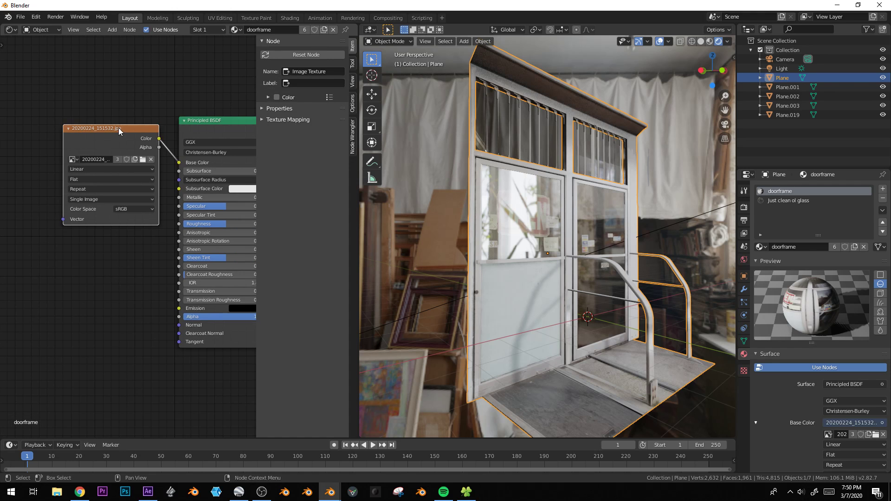
{"action": "middle_click_drag", "start_coordinate": [98, 307], "coordinate": [132, 253]}
{"action": "key", "text": "shift+d"}
{"action": "left_click", "coordinate": [87, 285]}
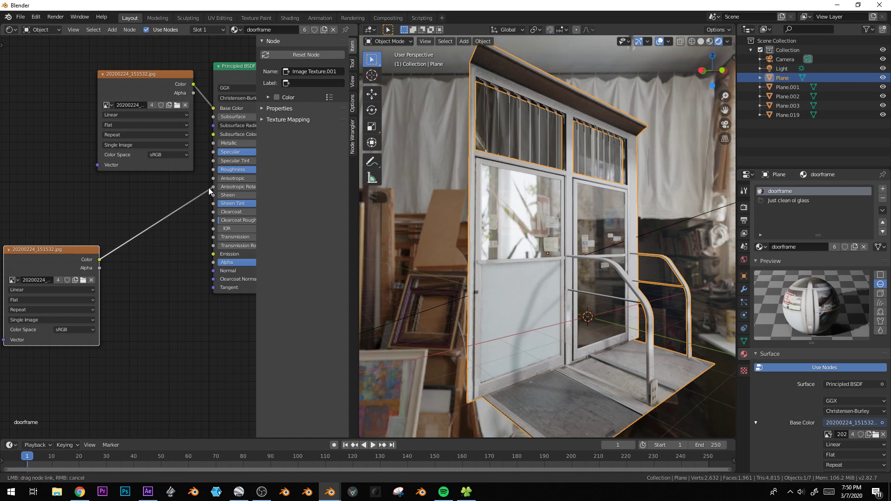
{"action": "left_click_drag", "start_coordinate": [215, 173], "coordinate": [213, 170]}
- Load ConcreteBunkerDirty0045_1_M.jpg from the textures folder into the duplicated image node feeding the roughness
{"action": "scroll", "coordinate": [616, 294], "scroll_direction": "up", "scroll_amount": 5}
{"action": "mouse_move", "coordinate": [616, 294]}
{"action": "middle_mouse_down"}
{"action": "mouse_move", "coordinate": [602, 270]}
{"action": "mouse_move", "coordinate": [610, 267]}
{"action": "mouse_move", "coordinate": [596, 268]}
{"action": "mouse_move", "coordinate": [580, 228]}
{"action": "mouse_move", "coordinate": [584, 279]}
{"action": "mouse_move", "coordinate": [613, 304]}
{"action": "middle_mouse_up"}
{"action": "scroll", "coordinate": [603, 266], "scroll_direction": "down", "scroll_amount": 5}
{"action": "scroll", "coordinate": [606, 270], "scroll_direction": "up", "scroll_amount": 4}
{"action": "middle_click_drag", "start_coordinate": [82, 279], "coordinate": [151, 263]}
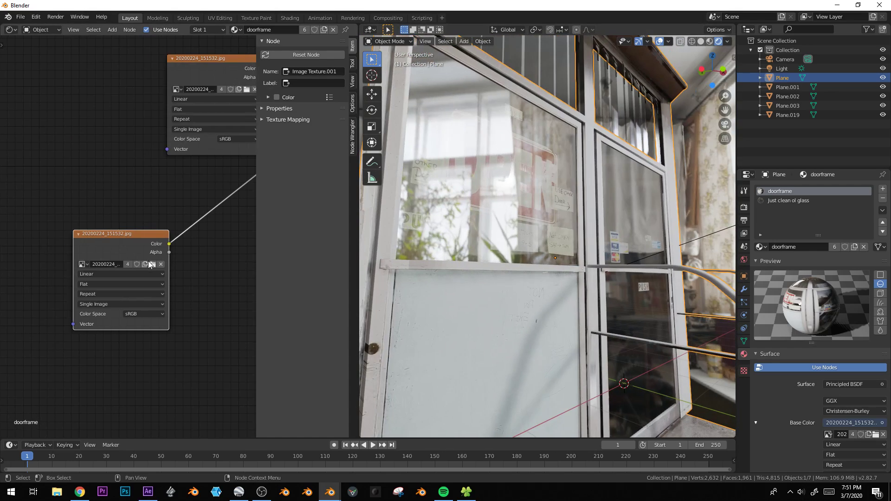
{"action": "left_click", "coordinate": [153, 265]}
{"action": "left_click", "coordinate": [34, 177]}
{"action": "scroll", "coordinate": [501, 327], "scroll_direction": "down", "scroll_amount": 10}
{"action": "scroll", "coordinate": [505, 295], "scroll_direction": "down", "scroll_amount": 5}
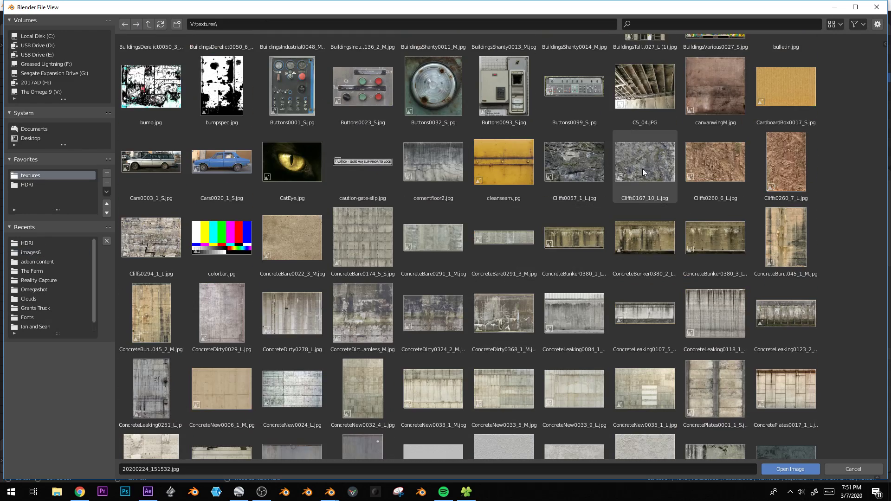
{"action": "scroll", "coordinate": [471, 308], "scroll_direction": "down", "scroll_amount": 5}
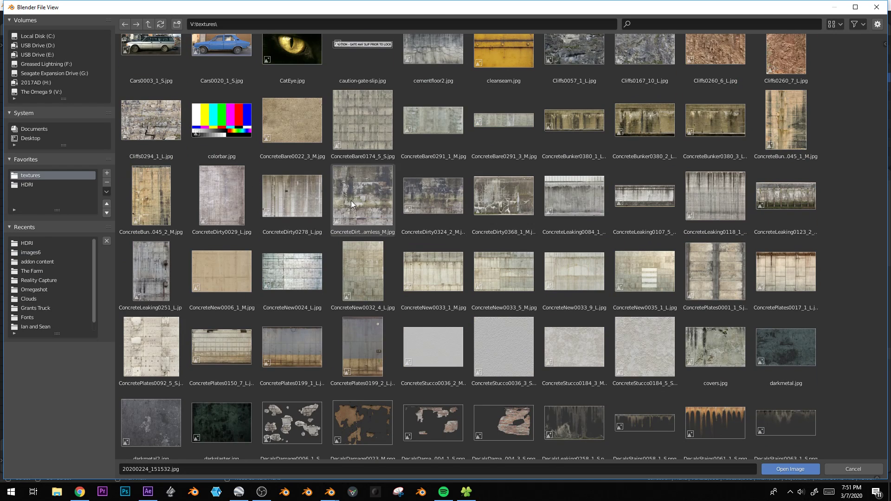
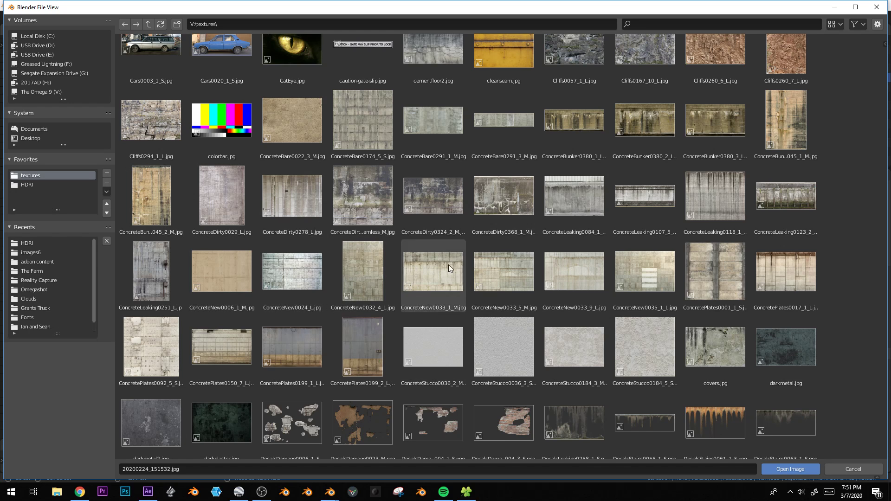
{"action": "scroll", "coordinate": [441, 249], "scroll_direction": "down", "scroll_amount": 1}
{"action": "scroll", "coordinate": [516, 247], "scroll_direction": "down", "scroll_amount": 6}
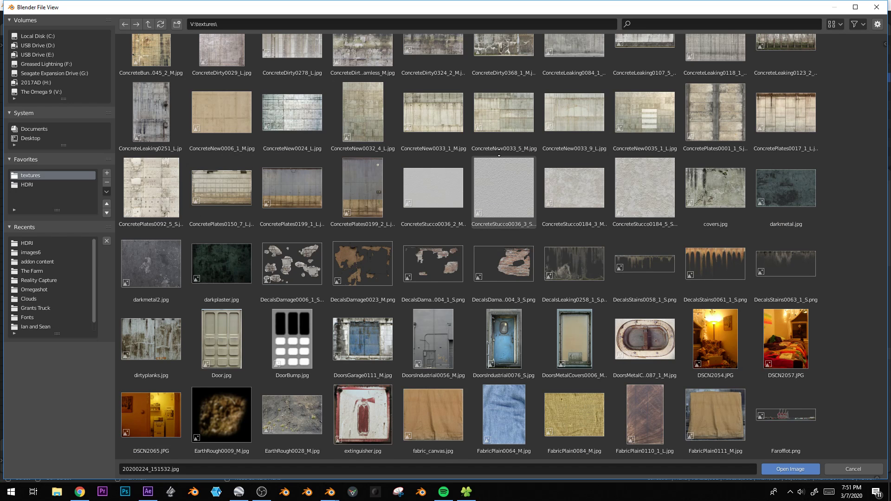
{"action": "scroll", "coordinate": [592, 187], "scroll_direction": "up", "scroll_amount": 1}
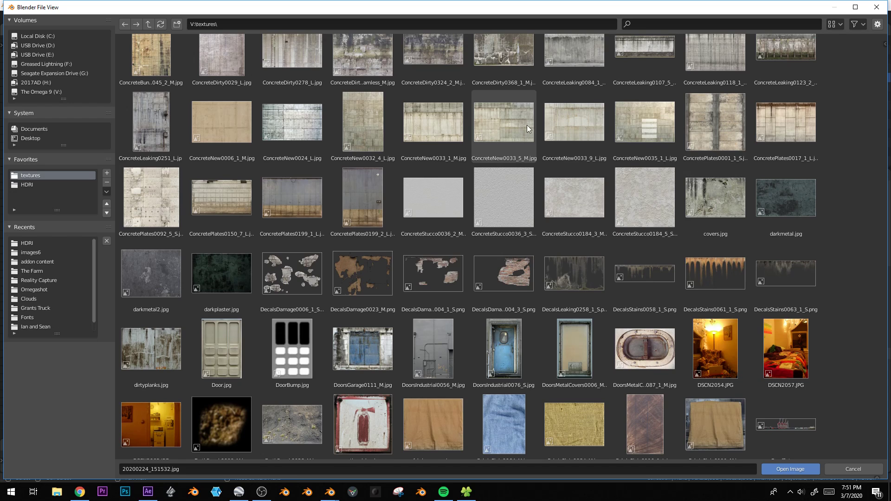
{"action": "scroll", "coordinate": [527, 124], "scroll_direction": "up", "scroll_amount": 4}
{"action": "scroll", "coordinate": [606, 145], "scroll_direction": "up", "scroll_amount": 8}
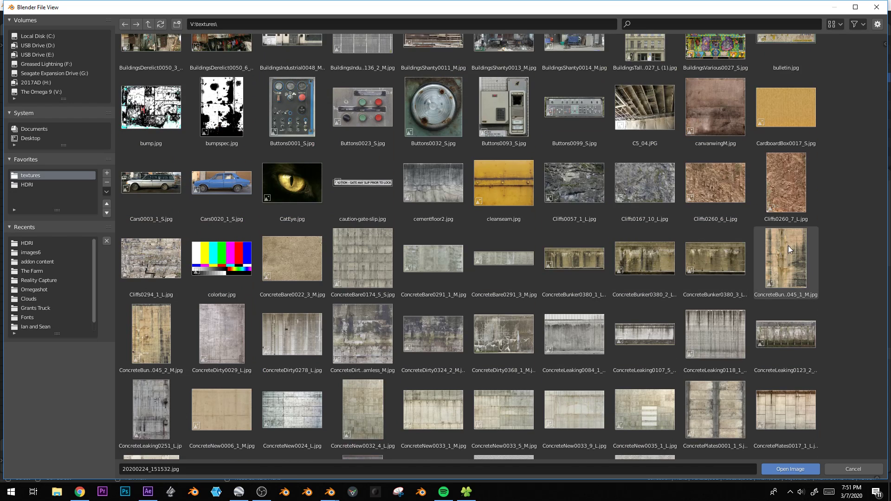
{"action": "double_click", "coordinate": [793, 267]}
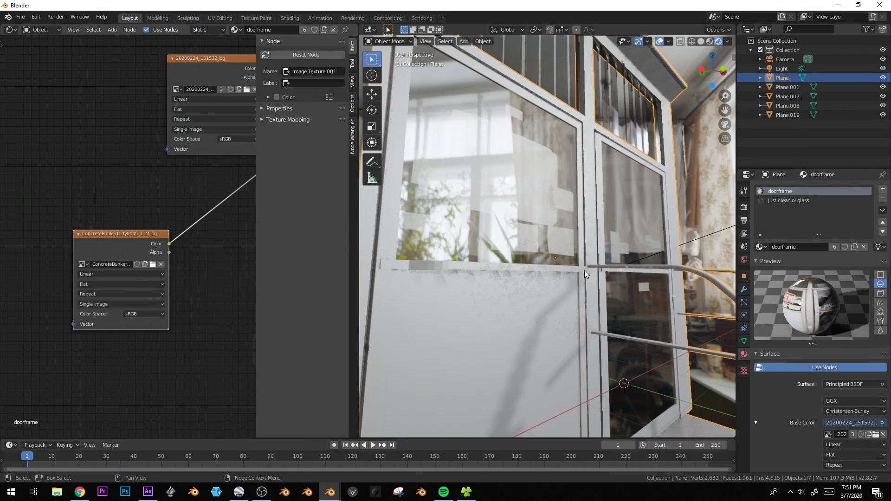
- Check the door's reflections from several angles and delete the sun light from the scene
{"action": "scroll", "coordinate": [570, 268], "scroll_direction": "down", "scroll_amount": 6}
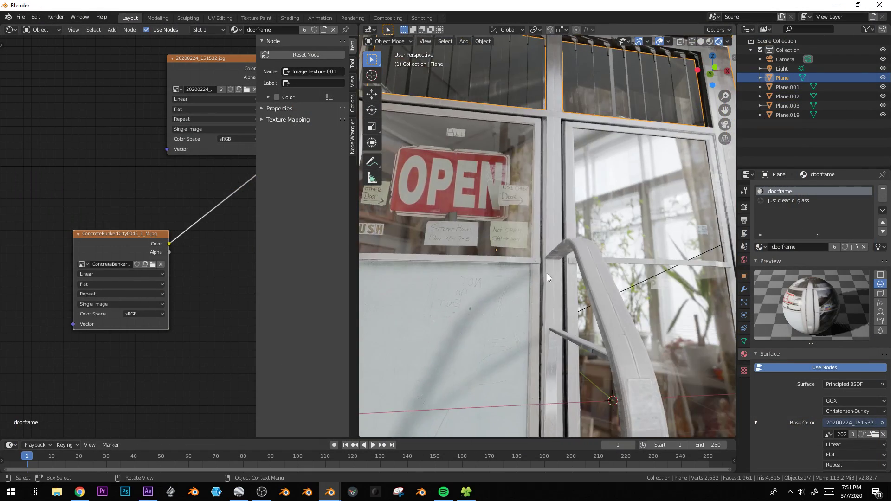
{"action": "middle_click_drag", "start_coordinate": [579, 272], "coordinate": [604, 275]}
{"action": "scroll", "coordinate": [604, 275], "scroll_direction": "up", "scroll_amount": 4}
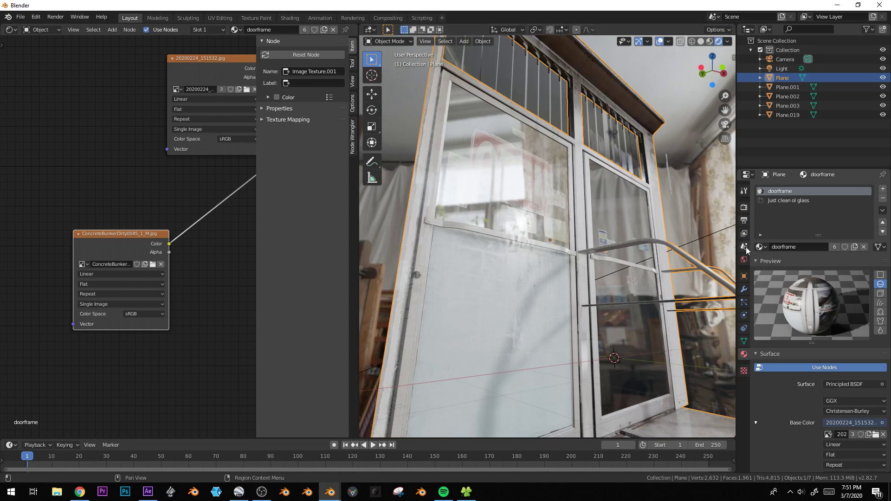
{"action": "middle_click_drag", "start_coordinate": [514, 320], "coordinate": [454, 333]}
{"action": "scroll", "coordinate": [561, 297], "scroll_direction": "down", "scroll_amount": 5}
{"action": "left_click", "coordinate": [652, 220]}
{"action": "key", "text": "x"}
{"action": "left_click", "coordinate": [651, 218]}
{"action": "middle_click_drag", "start_coordinate": [651, 219], "coordinate": [556, 241]}
{"action": "scroll", "coordinate": [570, 254], "scroll_direction": "up", "scroll_amount": 5}
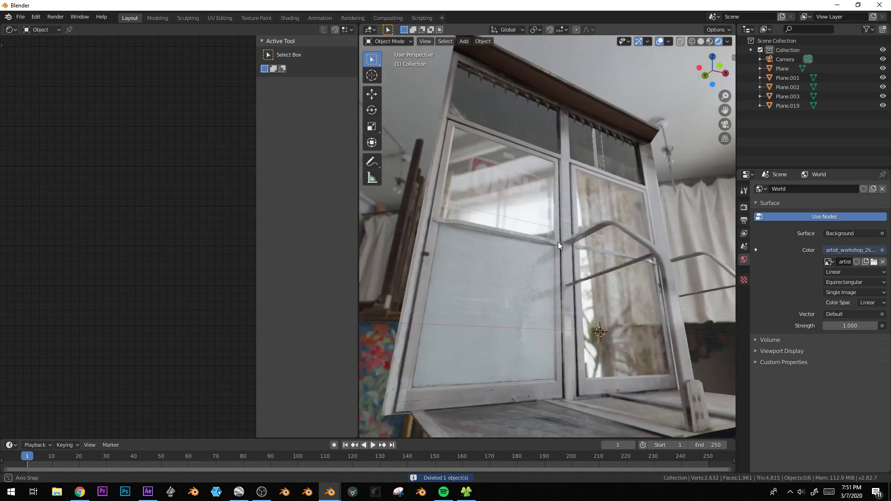
{"action": "scroll", "coordinate": [563, 292], "scroll_direction": "up", "scroll_amount": 4}
{"action": "middle_click_drag", "start_coordinate": [544, 277], "coordinate": [582, 292]}
- Circle-select the floor faces in front of the door in edit mode, including the strip between the handrails
{"action": "left_click", "coordinate": [653, 303]}
{"action": "middle_click_drag", "start_coordinate": [654, 302], "coordinate": [602, 342]}
{"action": "key", "text": "Tab"}
{"action": "key", "text": "alt+a"}
{"action": "key", "text": "c"}
{"action": "left_click_drag", "start_coordinate": [527, 342], "coordinate": [648, 346]}
{"action": "right_click", "coordinate": [648, 344]}
{"action": "middle_click_drag", "start_coordinate": [646, 341], "coordinate": [605, 357]}
{"action": "key", "text": "c"}
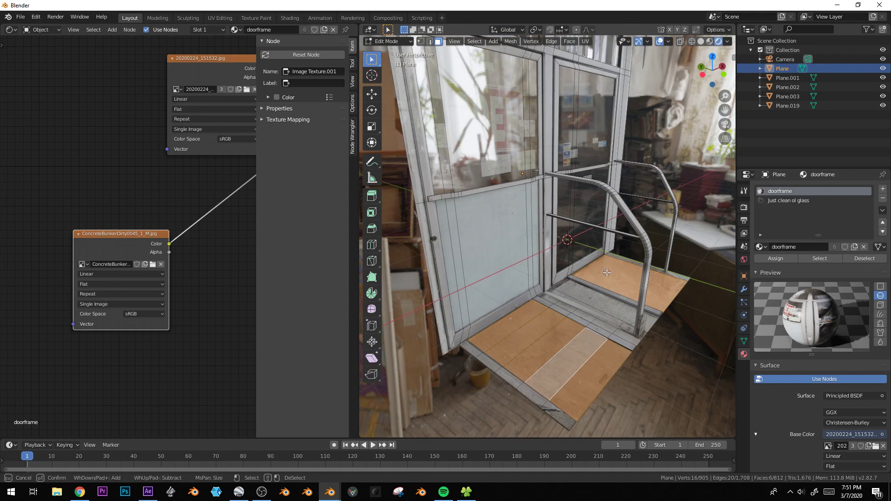
{"action": "left_click", "coordinate": [596, 305]}
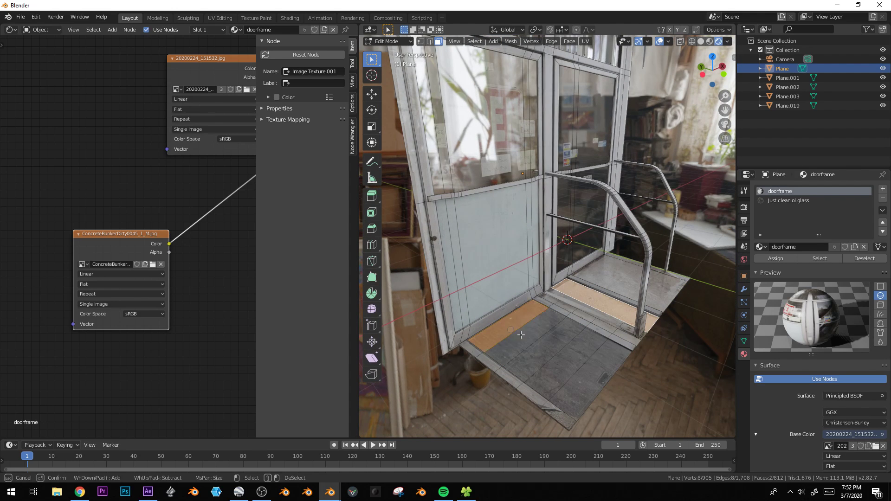
{"action": "left_click_drag", "start_coordinate": [520, 334], "coordinate": [635, 273]}
{"action": "right_click", "coordinate": [615, 280]}
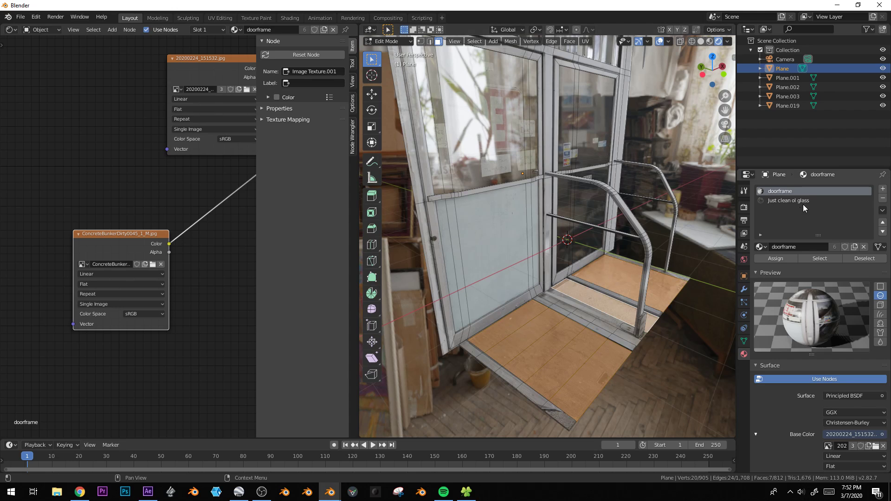
- Add a material slot to the door holding a single-user copy of doorframe, named "diffuse doorframe"
{"action": "left_click", "coordinate": [882, 189]}
{"action": "left_click", "coordinate": [760, 246]}
{"action": "type", "text": "do"}
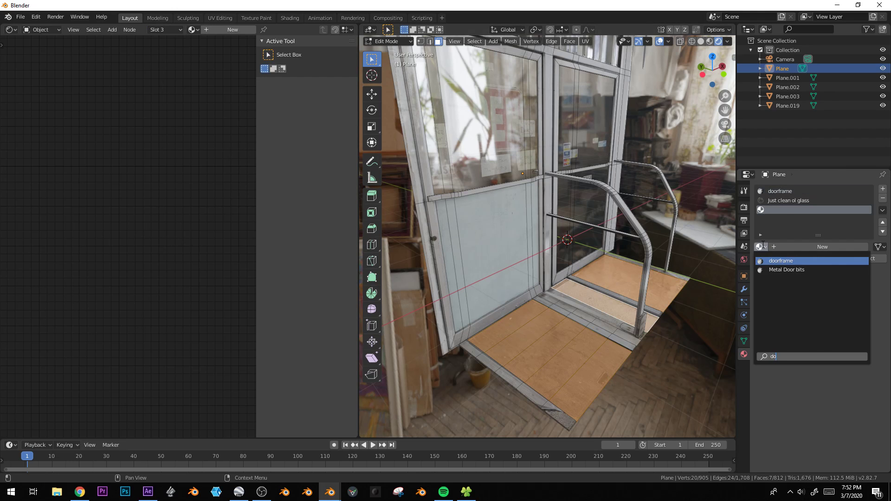
{"action": "key", "text": "Return"}
{"action": "left_click", "coordinate": [854, 247]}
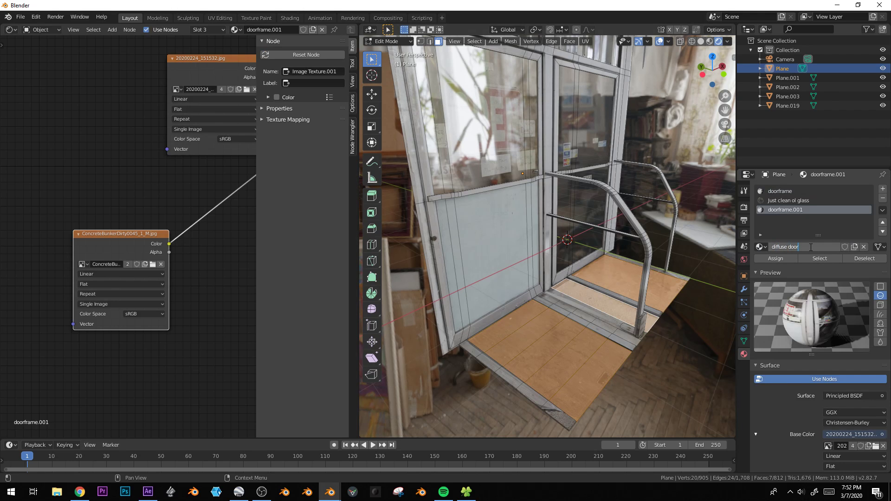
- Select the face loop along the brown cornice above the transom and assign the diffuse doorframe material to it
{"action": "middle_click_drag", "start_coordinate": [617, 204], "coordinate": [573, 192]}
{"action": "key", "text": "alt+a"}
{"action": "middle_click_drag", "start_coordinate": [568, 84], "coordinate": [551, 122], "text": "shift"}
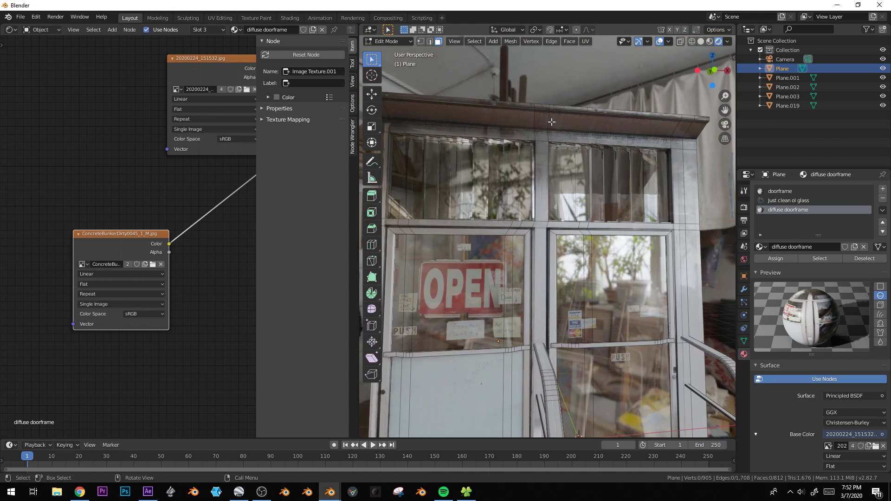
{"action": "left_click", "coordinate": [551, 121], "text": "alt"}
{"action": "left_click", "coordinate": [779, 259]}
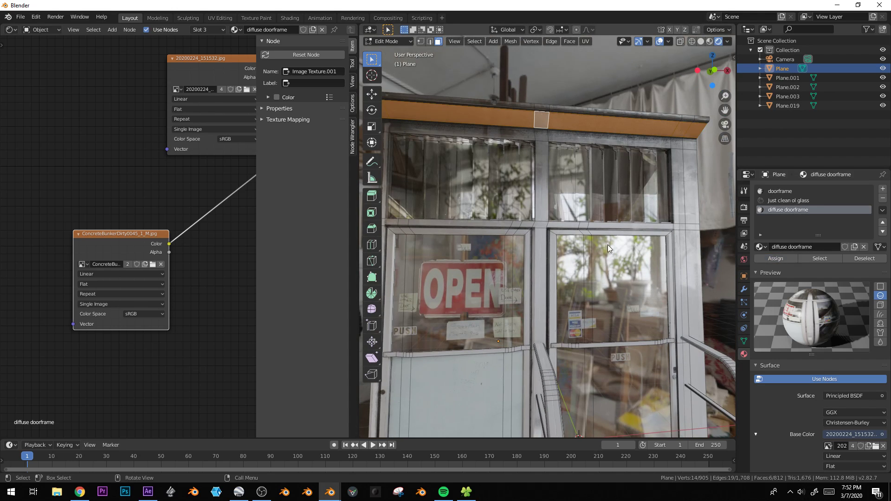
- Add a lengthwise loop cut to the door frame's outer side post and select the post's face loops
{"action": "key", "text": "Tab"}
{"action": "scroll", "coordinate": [566, 259], "scroll_direction": "down", "scroll_amount": 2}
{"action": "middle_click_drag", "start_coordinate": [517, 184], "coordinate": [527, 157]}
{"action": "middle_click_drag", "start_coordinate": [600, 337], "coordinate": [567, 269]}
{"action": "scroll", "coordinate": [598, 210], "scroll_direction": "up", "scroll_amount": 3}
{"action": "key", "text": "Tab"}
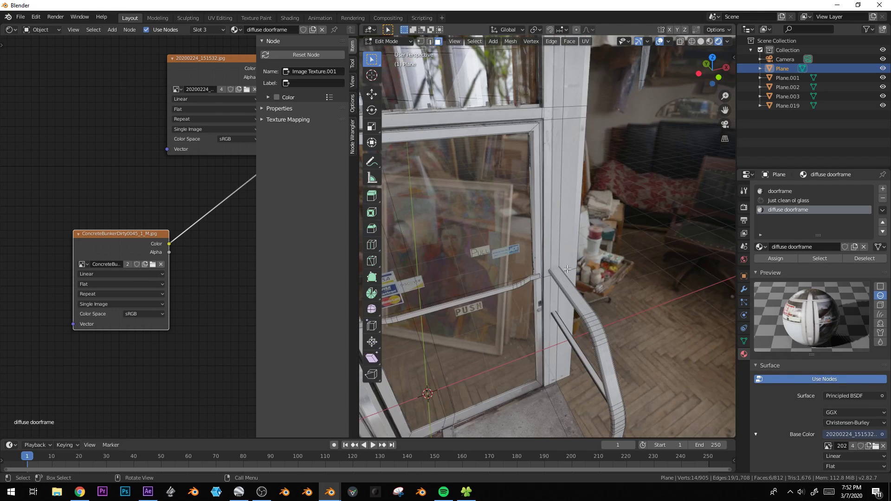
{"action": "left_click", "coordinate": [555, 105]}
{"action": "left_click", "coordinate": [560, 104]}
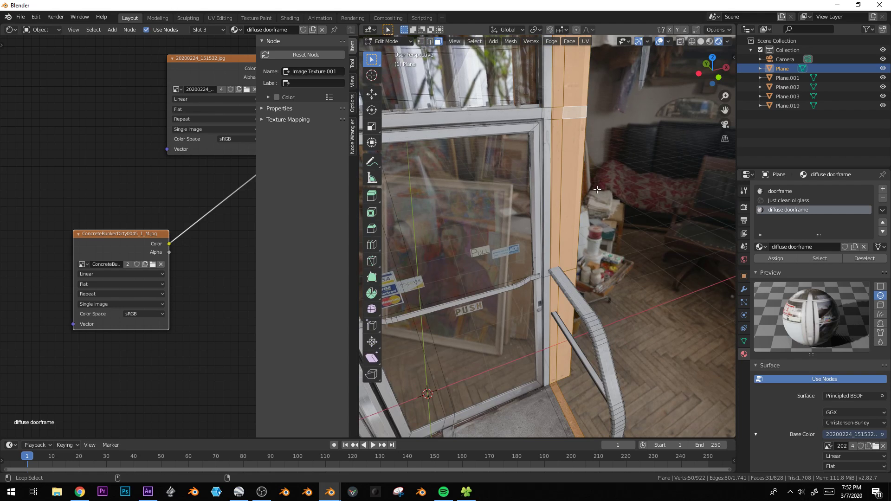
- Extrude the selected side post faces about 0.07 m
{"action": "scroll", "coordinate": [589, 189], "scroll_direction": "down", "scroll_amount": 1}
{"action": "middle_click_drag", "start_coordinate": [567, 218], "coordinate": [565, 339], "text": "shift"}
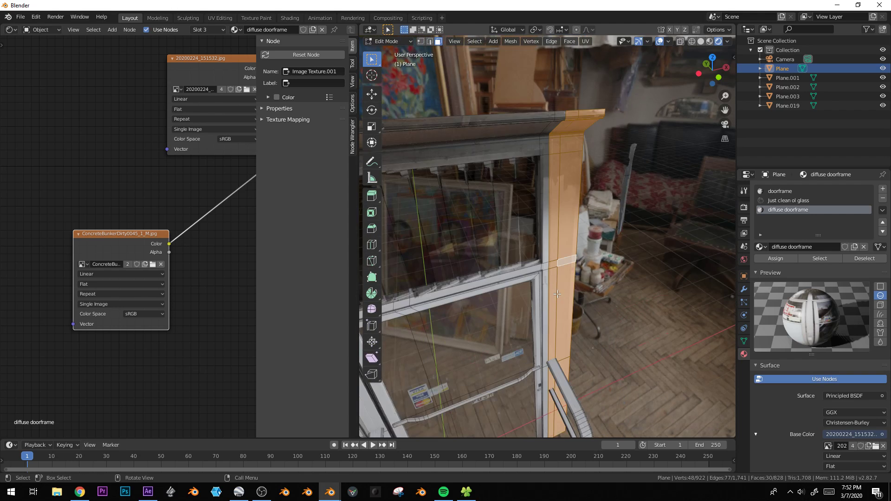
{"action": "scroll", "coordinate": [566, 297], "scroll_direction": "down", "scroll_amount": 1}
{"action": "middle_click_drag", "start_coordinate": [565, 279], "coordinate": [550, 232]}
{"action": "middle_click_drag", "start_coordinate": [550, 186], "coordinate": [580, 216]}
{"action": "key", "text": "e"}
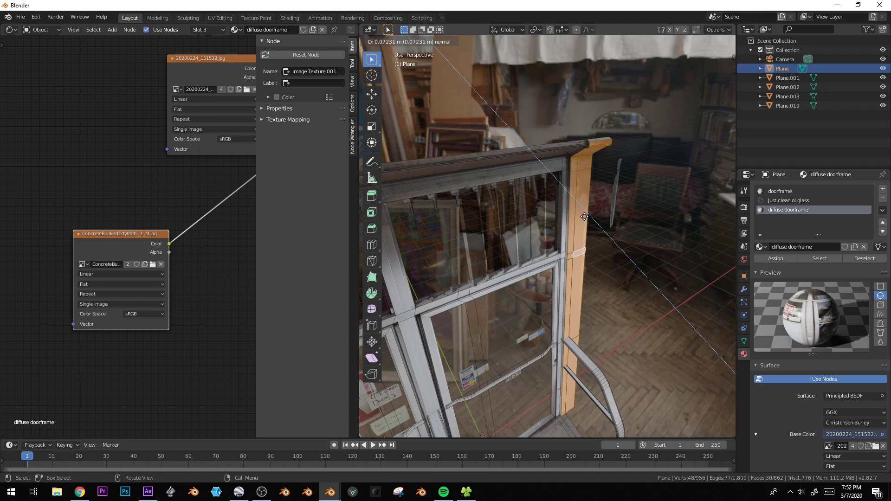
{"action": "left_click", "coordinate": [585, 216]}
{"action": "middle_click_drag", "start_coordinate": [585, 216], "coordinate": [588, 190]}
{"action": "middle_click_drag", "start_coordinate": [603, 314], "coordinate": [596, 218], "text": "shift"}
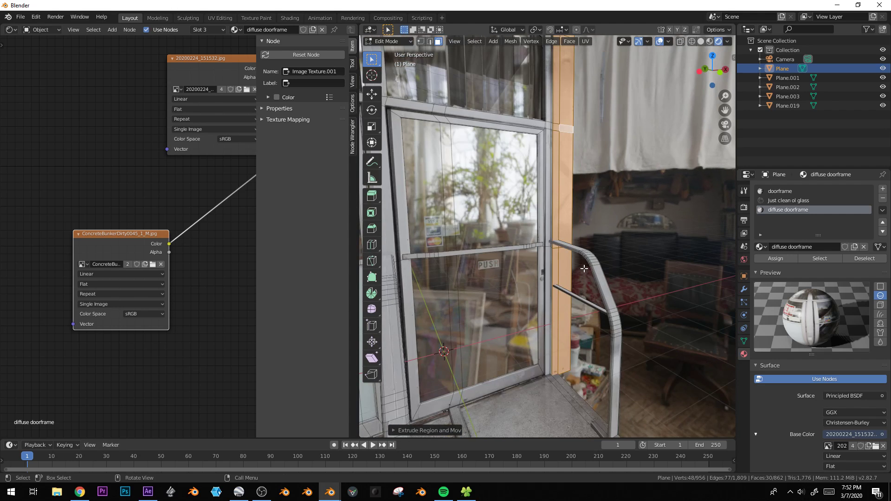
{"action": "key", "text": "Tab"}
{"action": "key", "text": "Tab"}
- Duplicate the bolted bracket at the foot of the middle handrail, slide the copy along Y and resize it
{"action": "left_click", "coordinate": [596, 275]}
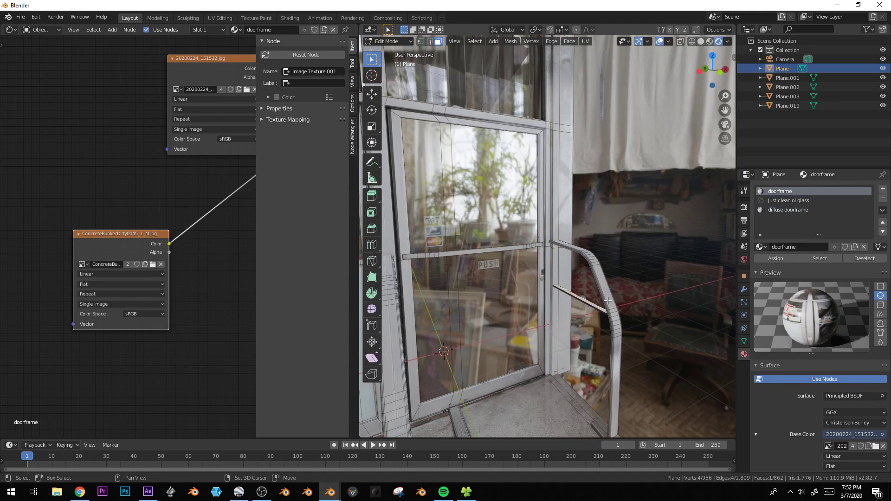
{"action": "scroll", "coordinate": [586, 312], "scroll_direction": "down", "scroll_amount": 2}
{"action": "key", "text": "g"}
{"action": "middle_click_drag", "start_coordinate": [593, 302], "coordinate": [578, 287]}
{"action": "left_click", "coordinate": [552, 321]}
{"action": "scroll", "coordinate": [552, 321], "scroll_direction": "down", "scroll_amount": 2}
{"action": "scroll", "coordinate": [577, 286], "scroll_direction": "up", "scroll_amount": 2}
{"action": "left_click", "coordinate": [483, 395]}
{"action": "key", "text": "ctrl+l"}
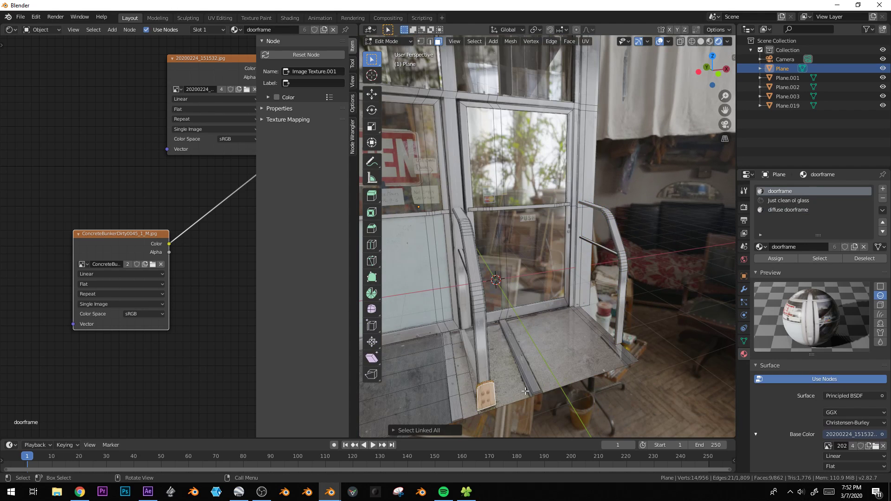
{"action": "key", "text": "shift+d"}
{"action": "key", "text": "y"}
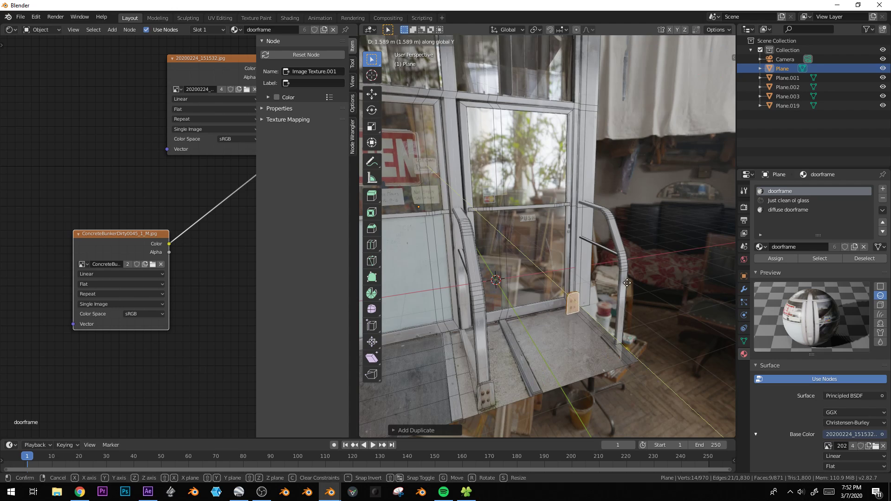
{"action": "left_click", "coordinate": [489, 308]}
- Place the bracket copy on the outer post at the upper handrail bar and shift it about 1.4 m along Y
{"action": "key", "text": "KP_1"}
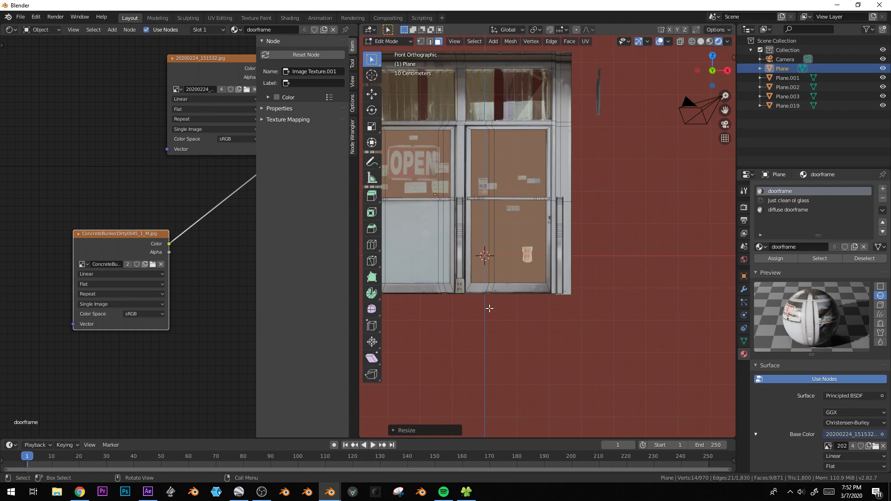
{"action": "scroll", "coordinate": [526, 312], "scroll_direction": "up", "scroll_amount": 4}
{"action": "key", "text": "g"}
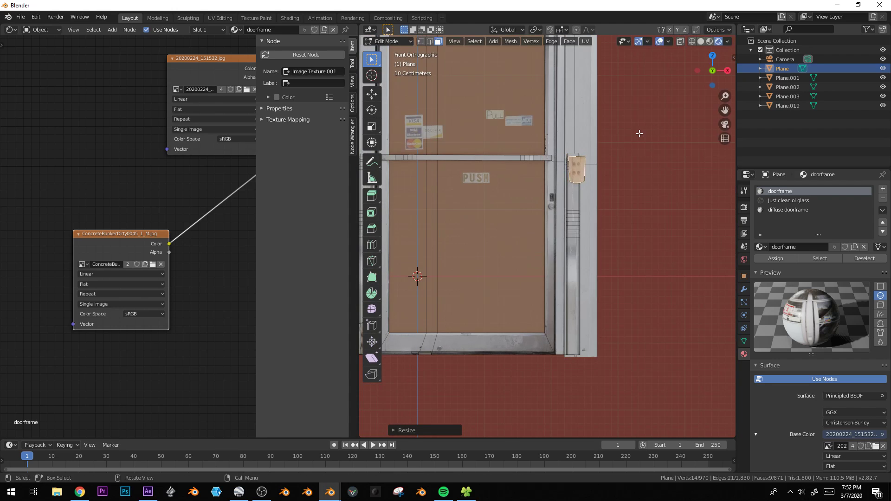
{"action": "left_click", "coordinate": [633, 136]}
{"action": "middle_click_drag", "start_coordinate": [633, 136], "coordinate": [594, 233]}
{"action": "key", "text": "y"}
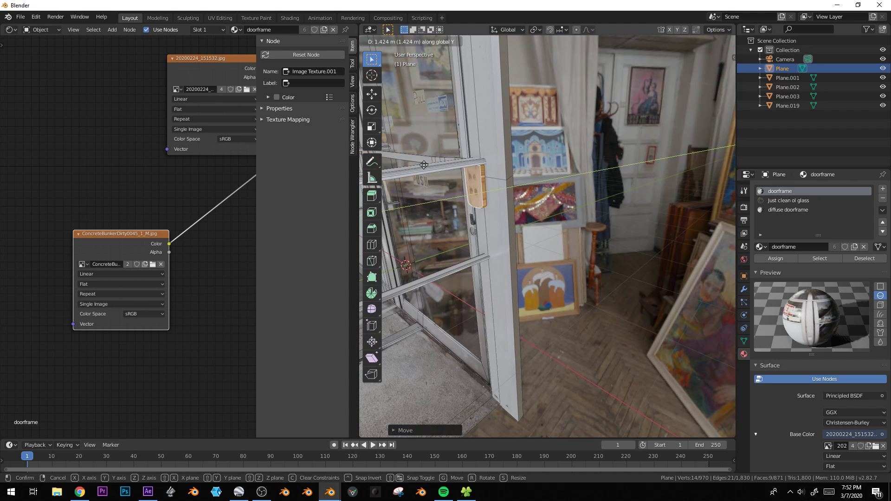
{"action": "left_click", "coordinate": [428, 164]}
{"action": "scroll", "coordinate": [428, 165], "scroll_direction": "up", "scroll_amount": 4}
{"action": "middle_click_drag", "start_coordinate": [428, 165], "coordinate": [529, 218], "text": "shift"}
{"action": "scroll", "coordinate": [511, 186], "scroll_direction": "up", "scroll_amount": 3}
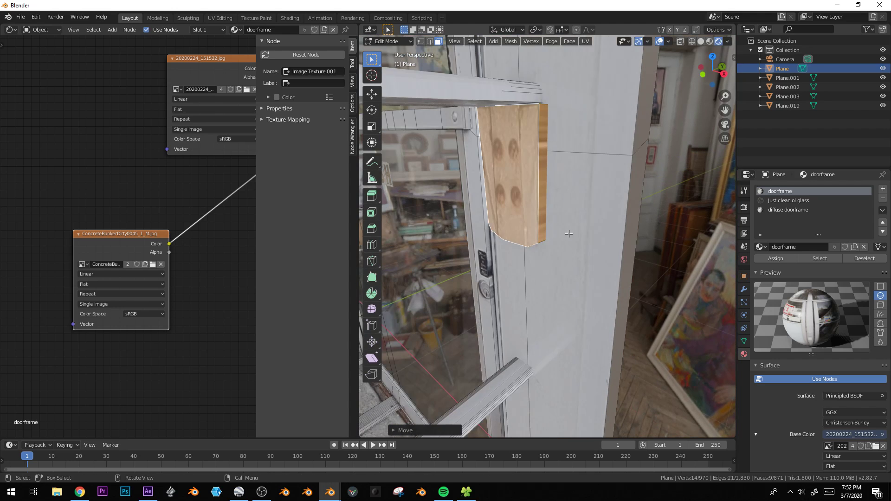
- Project the UVs of the bracket copy's narrow side faces from an orthographic view facing them
{"action": "middle_click_drag", "start_coordinate": [490, 126], "coordinate": [482, 122]}
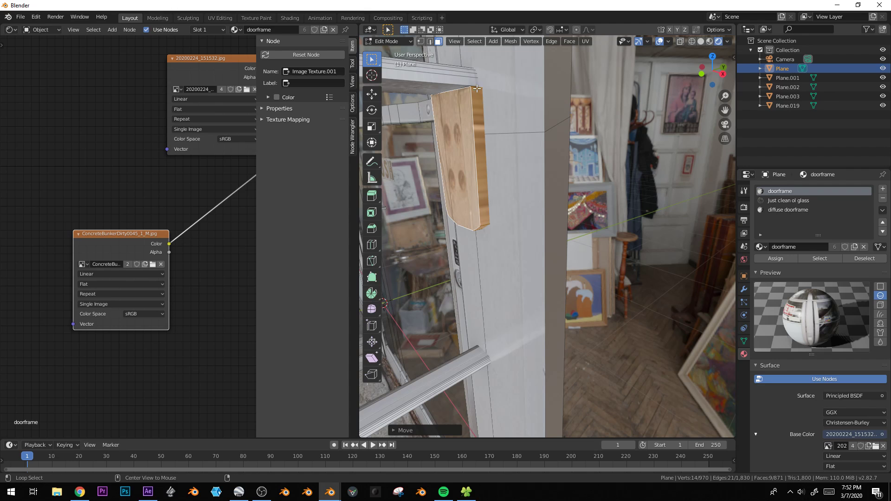
{"action": "key", "text": "ctrl+z"}
{"action": "key", "text": "KP_3"}
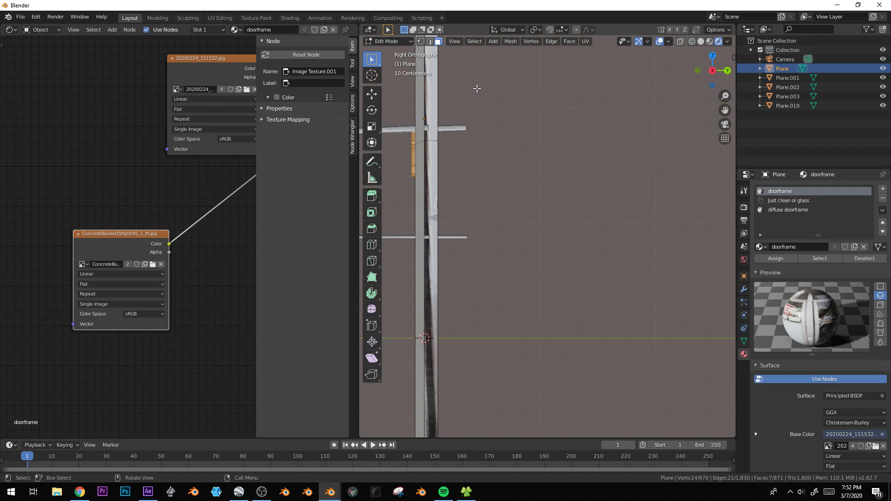
{"action": "key", "text": "KP_5"}
{"action": "key", "text": "KP_5"}
{"action": "key", "text": "KP_Decimal"}
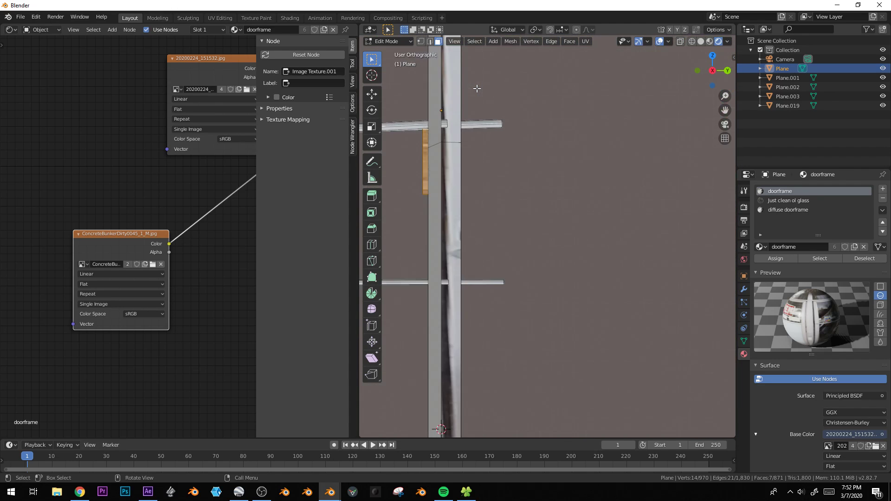
{"action": "scroll", "coordinate": [518, 127], "scroll_direction": "down", "scroll_amount": 1}
{"action": "key", "text": "KP_8"}
{"action": "key", "text": "KP_8"}
{"action": "key", "text": "KP_8"}
{"action": "key", "text": "KP_8"}
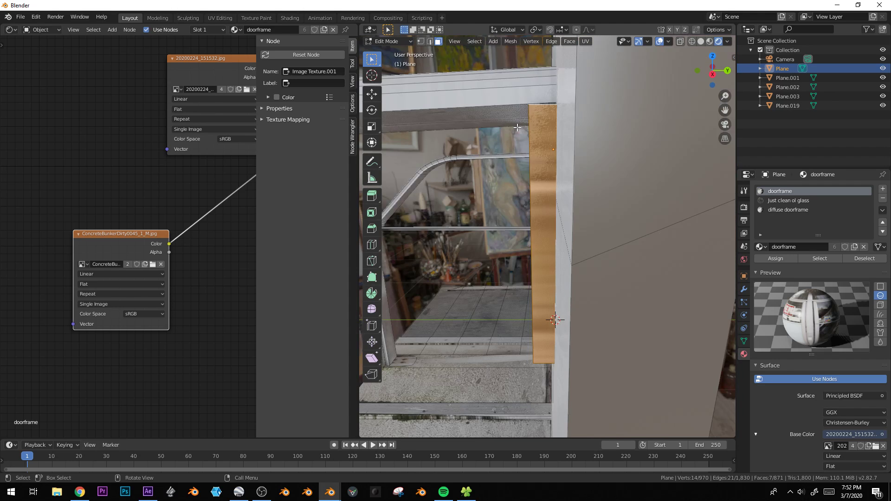
{"action": "key", "text": "KP_5"}
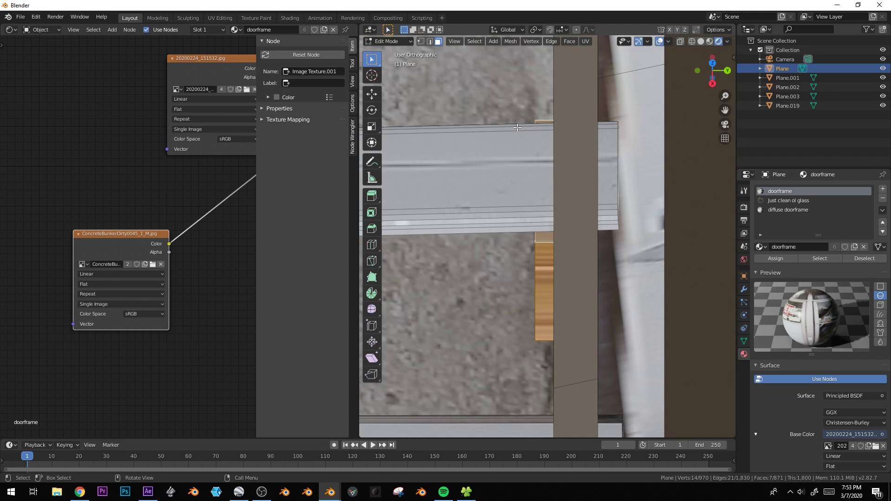
{"action": "key", "text": "u"}
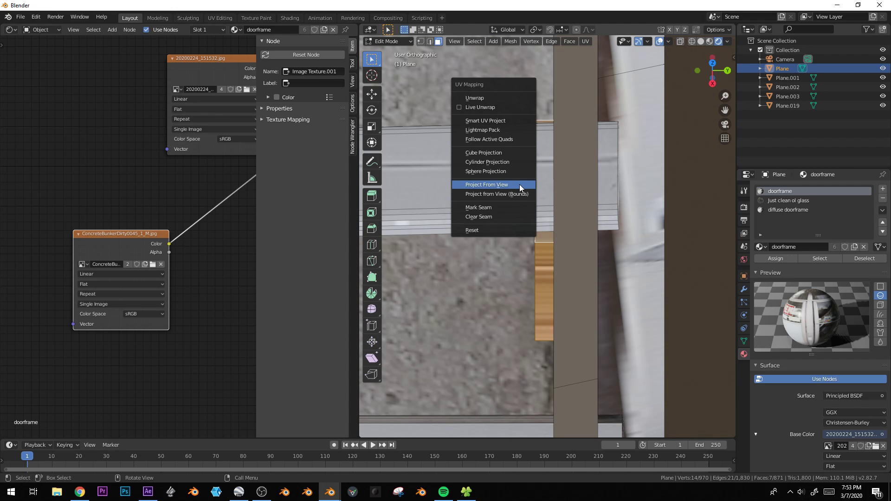
{"action": "left_click", "coordinate": [519, 185]}
{"action": "middle_click_drag", "start_coordinate": [497, 218], "coordinate": [602, 217]}
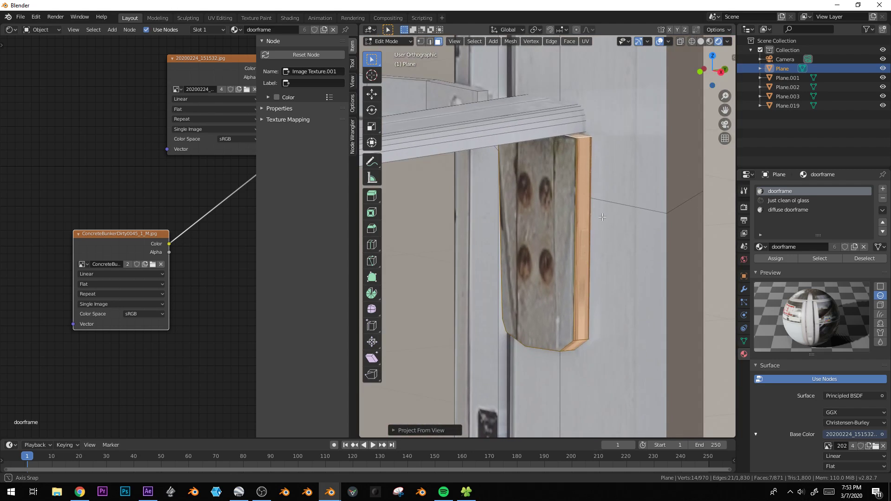
- Scale down the projected side-face UVs, rotate them a quarter turn and place them on the storefront photo's upper door rail
{"action": "left_click", "coordinate": [10, 30]}
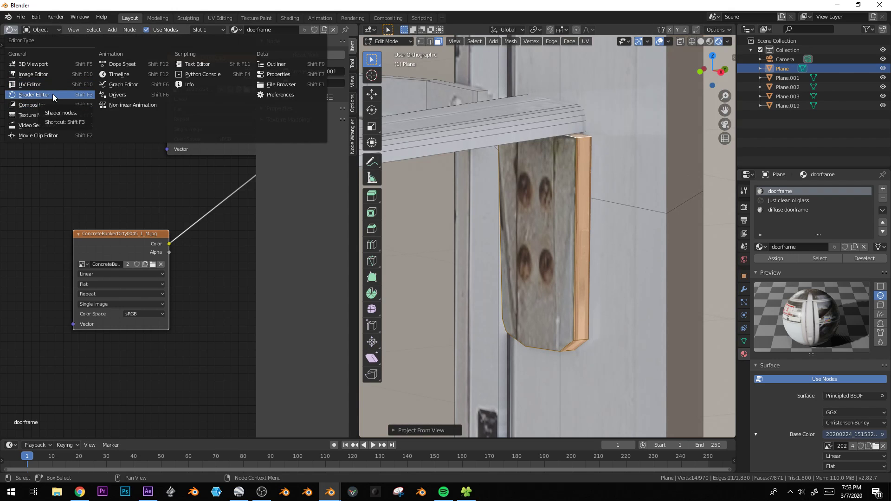
{"action": "left_click", "coordinate": [54, 89]}
{"action": "scroll", "coordinate": [246, 223], "scroll_direction": "up", "scroll_amount": 2}
{"action": "key", "text": "s"}
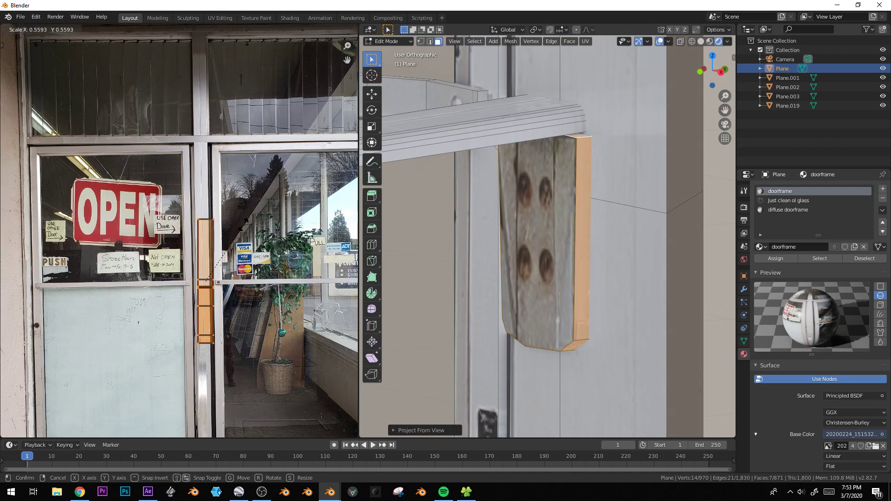
{"action": "left_click", "coordinate": [246, 223]}
{"action": "key", "text": "g"}
{"action": "left_click", "coordinate": [238, 137]}
{"action": "key", "text": "r"}
{"action": "left_click", "coordinate": [166, 148]}
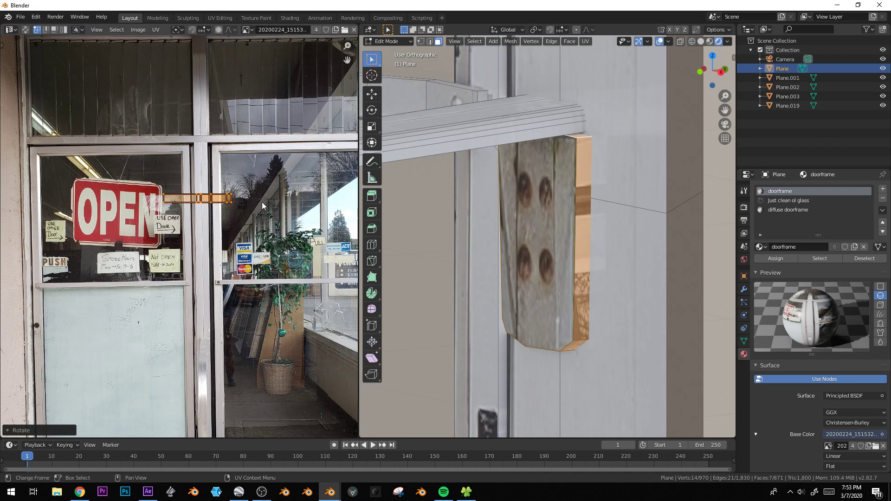
{"action": "key", "text": "g"}
{"action": "left_click", "coordinate": [323, 129]}
- Examine the retextured bracket and the whole door with its handrails from the side
{"action": "key", "text": "Tab"}
{"action": "key", "text": "Tab"}
{"action": "key", "text": "2"}
{"action": "key", "text": "alt+a"}
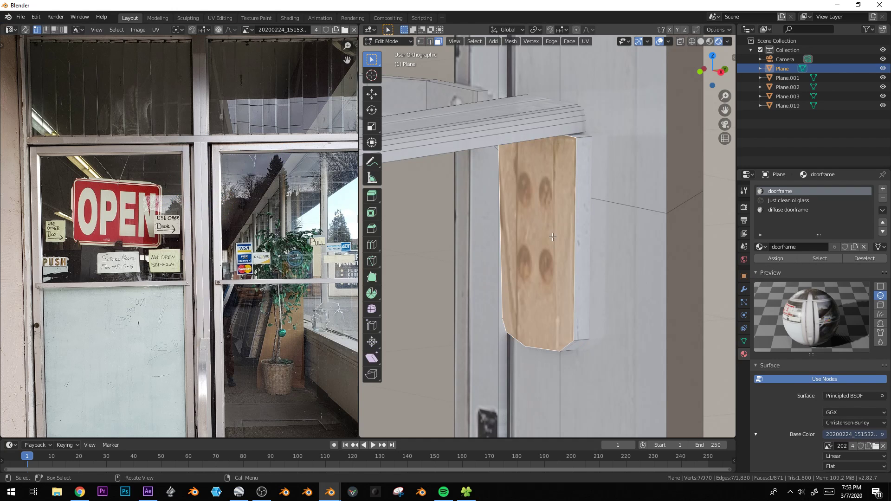
{"action": "key", "text": "Tab"}
{"action": "scroll", "coordinate": [598, 290], "scroll_direction": "down", "scroll_amount": 3}
{"action": "scroll", "coordinate": [598, 291], "scroll_direction": "down", "scroll_amount": 1}
{"action": "key", "text": "Tab"}
{"action": "middle_click_drag", "start_coordinate": [515, 290], "coordinate": [617, 341]}
{"action": "key", "text": "Tab"}
{"action": "scroll", "coordinate": [559, 263], "scroll_direction": "down", "scroll_amount": 7}
{"action": "scroll", "coordinate": [560, 262], "scroll_direction": "down", "scroll_amount": 2}
{"action": "key", "text": "alt+a"}
{"action": "scroll", "coordinate": [522, 291], "scroll_direction": "down", "scroll_amount": 3}
- Disconnect the concrete texture from the diffuse doorframe material's roughness and raise the roughness to its maximum
{"action": "left_click", "coordinate": [601, 356]}
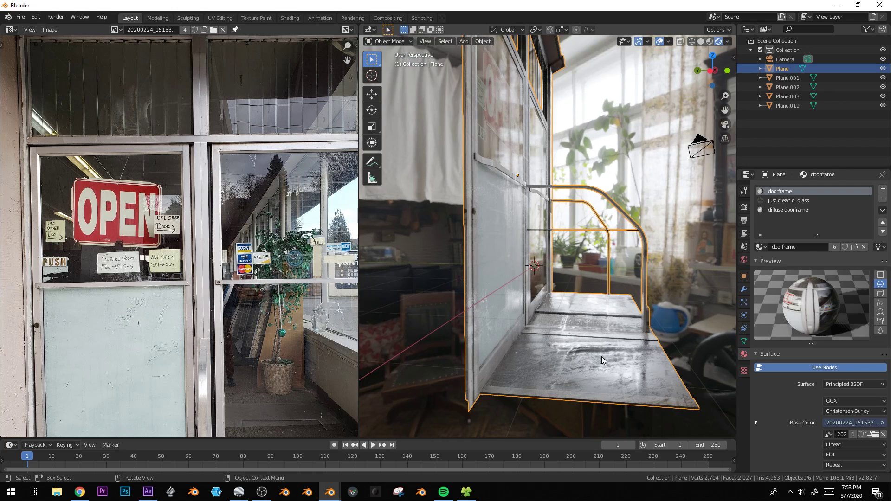
{"action": "key", "text": "Tab"}
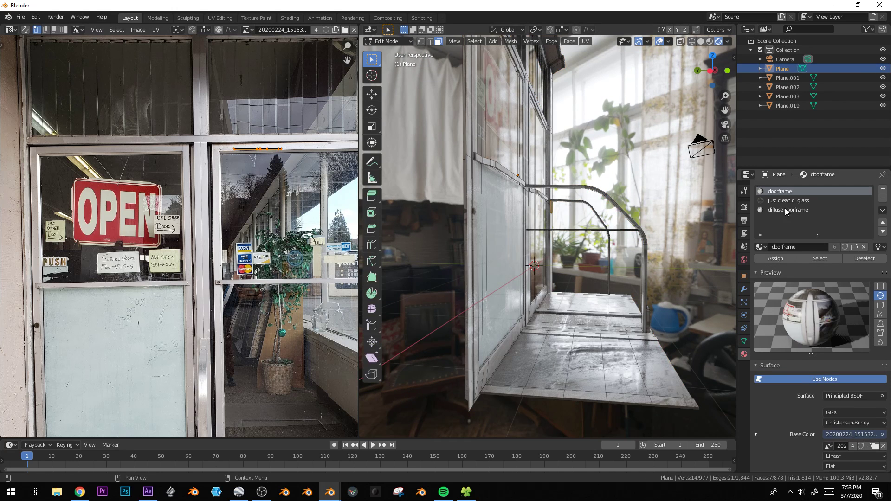
{"action": "left_click", "coordinate": [783, 211]}
{"action": "left_click", "coordinate": [816, 258]}
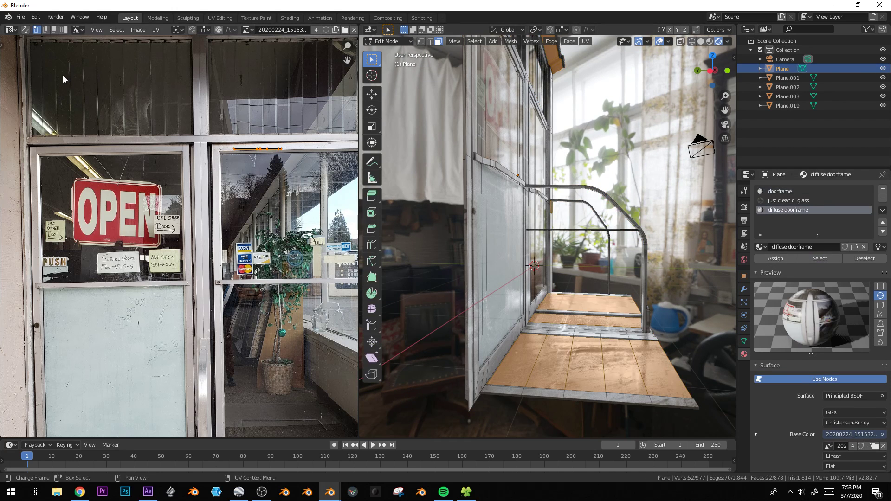
{"action": "left_click", "coordinate": [8, 30]}
{"action": "left_click", "coordinate": [28, 96]}
{"action": "scroll", "coordinate": [77, 333], "scroll_direction": "up", "scroll_amount": 4}
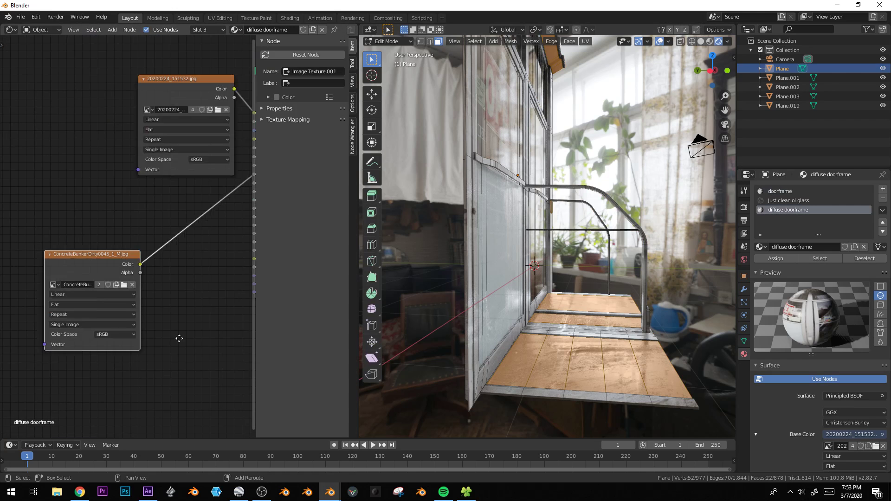
{"action": "middle_click_drag", "start_coordinate": [78, 332], "coordinate": [106, 277]}
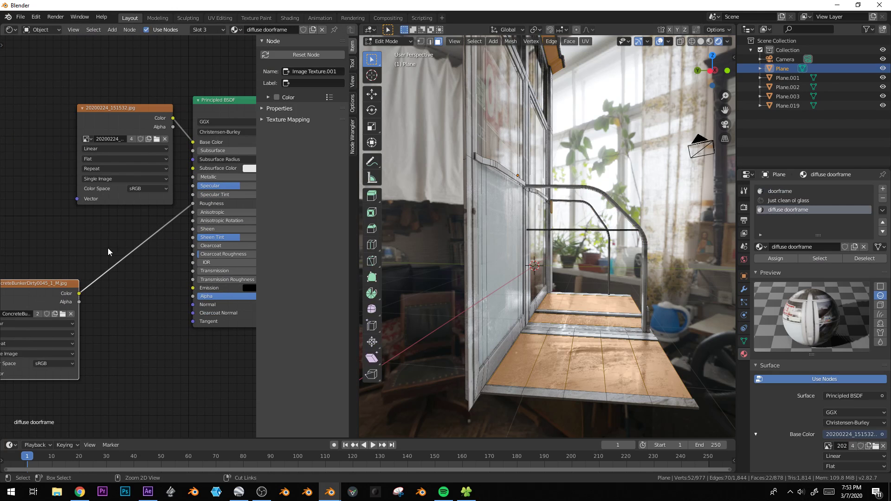
{"action": "right_click_drag", "start_coordinate": [131, 284], "coordinate": [139, 289], "text": "ctrl"}
{"action": "left_click_drag", "start_coordinate": [215, 204], "coordinate": [254, 205]}
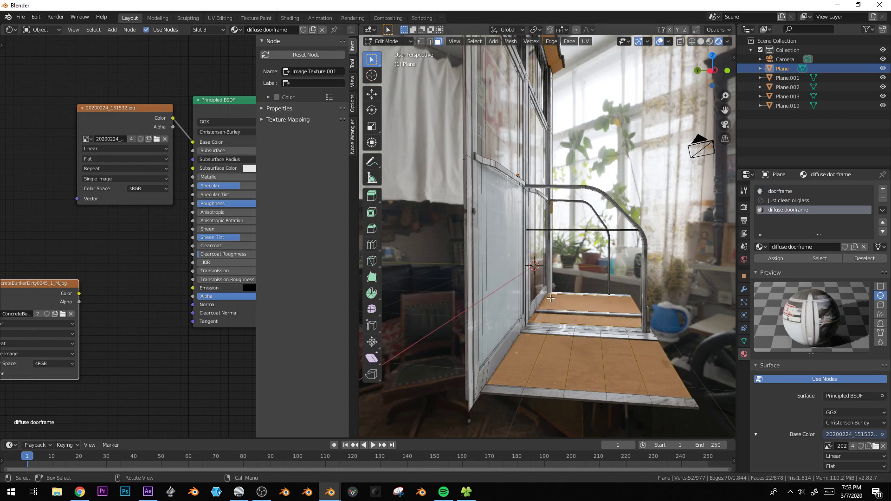
{"action": "key", "text": "Tab"}
{"action": "mouse_move", "coordinate": [632, 325]}
{"action": "middle_mouse_down"}
{"action": "mouse_move", "coordinate": [619, 338]}
{"action": "mouse_move", "coordinate": [637, 313]}
{"action": "mouse_move", "coordinate": [631, 319]}
{"action": "middle_mouse_up"}
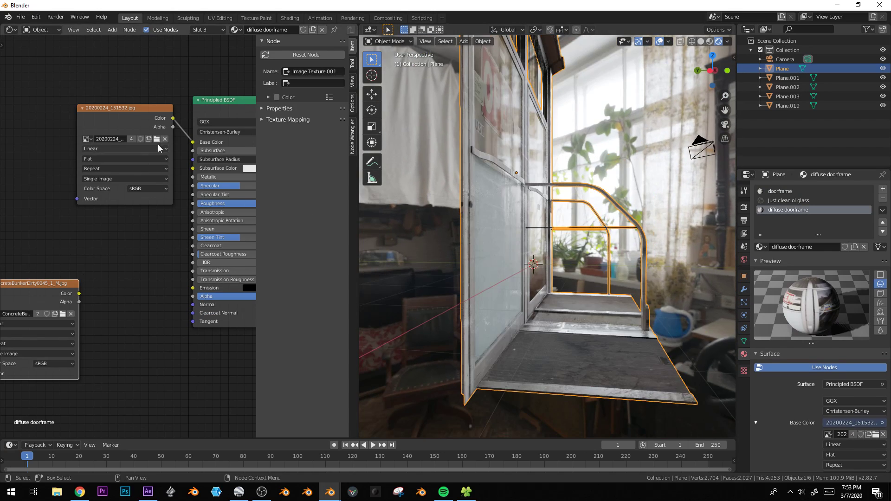
- Drive the diffuse doorframe's roughness from the storefront photo through a white-to-black ColorRamp, with the black stop at position 0.245
{"action": "left_click_drag", "start_coordinate": [151, 107], "coordinate": [71, 110]}
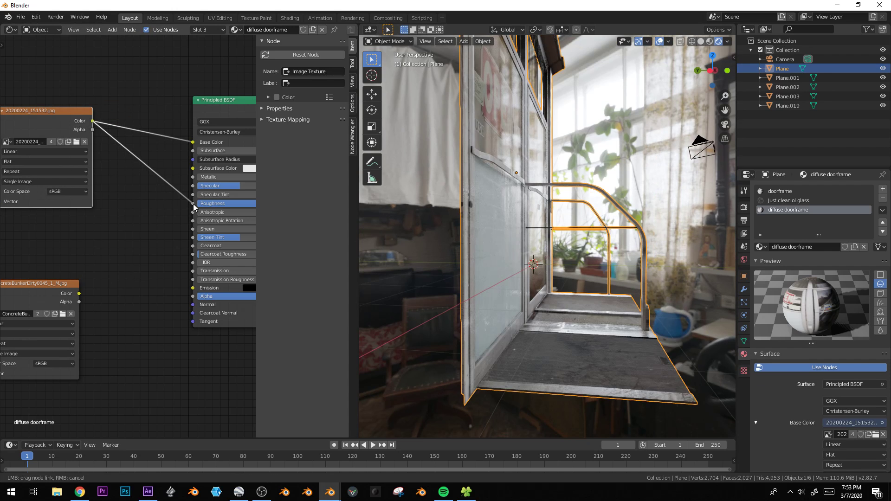
{"action": "left_click_drag", "start_coordinate": [194, 207], "coordinate": [193, 204]}
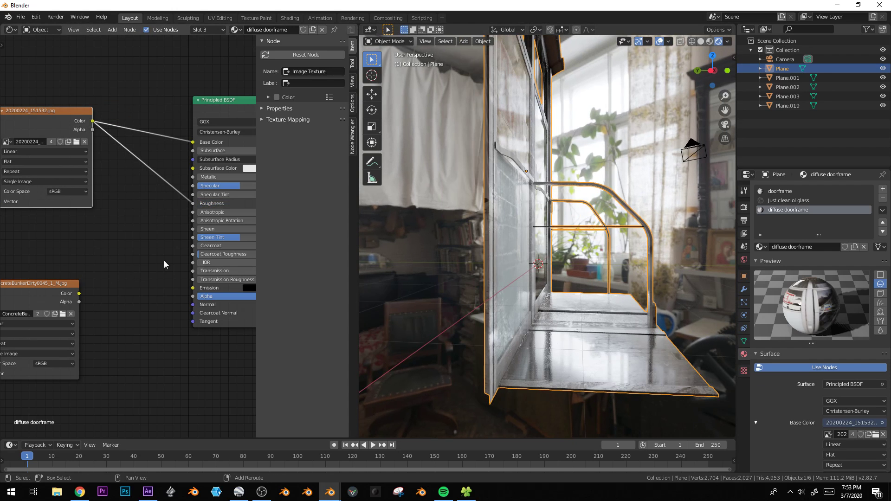
{"action": "mouse_move", "coordinate": [136, 332]}
{"action": "left_click", "coordinate": [211, 208]}
{"action": "left_click", "coordinate": [218, 215]}
{"action": "left_click_drag", "start_coordinate": [220, 216], "coordinate": [175, 214]}
{"action": "middle_click_drag", "start_coordinate": [573, 289], "coordinate": [410, 299]}
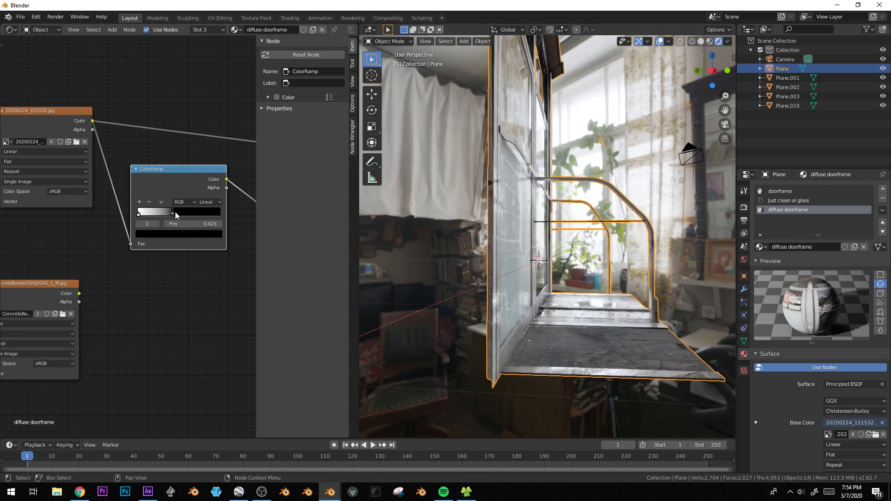
{"action": "left_click_drag", "start_coordinate": [183, 212], "coordinate": [156, 212]}
{"action": "mouse_move", "coordinate": [586, 226]}
{"action": "middle_mouse_down"}
{"action": "mouse_move", "coordinate": [557, 237]}
{"action": "mouse_move", "coordinate": [513, 277]}
{"action": "mouse_move", "coordinate": [552, 262]}
{"action": "mouse_move", "coordinate": [575, 227]}
{"action": "middle_mouse_up"}
{"action": "scroll", "coordinate": [570, 234], "scroll_direction": "down", "scroll_amount": 4}
- Select a glass pane of the right door and add an image texture setup to its material's Glossy BSDF
{"action": "key", "text": "KP_1"}
{"action": "left_click", "coordinate": [583, 193]}
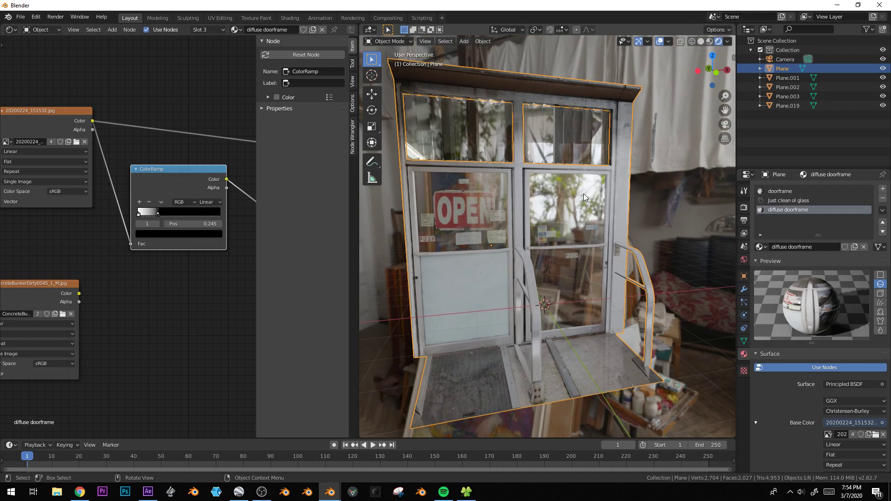
{"action": "key", "text": "Tab"}
{"action": "left_click", "coordinate": [551, 201], "text": "alt"}
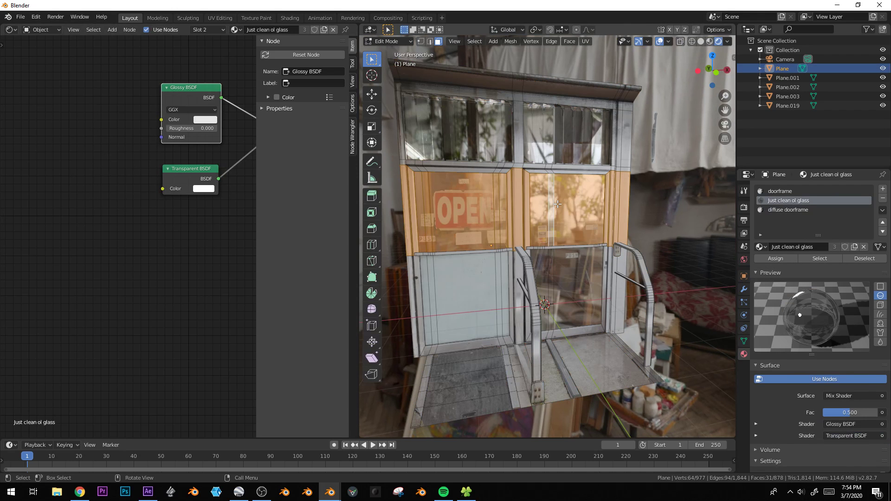
{"action": "left_click", "coordinate": [557, 204]}
{"action": "middle_click_drag", "start_coordinate": [177, 215], "coordinate": [161, 238]}
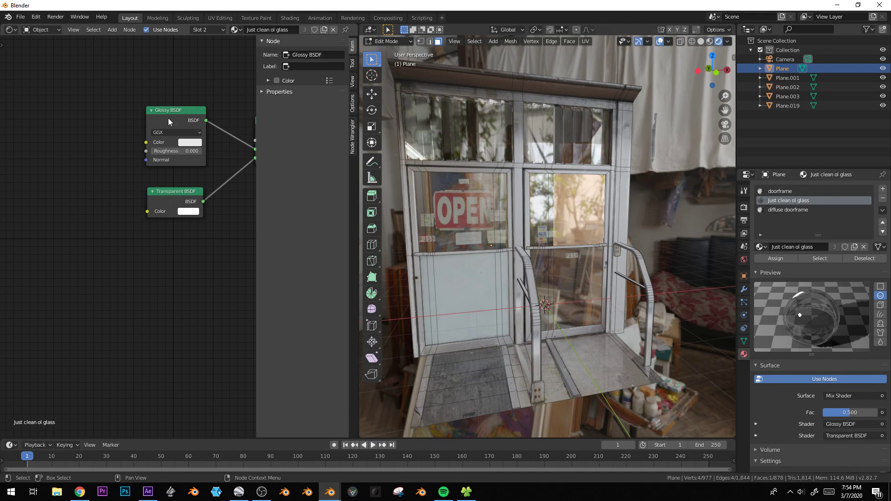
{"action": "key", "text": "ctrl+t"}
- Load the PlasterWhiteDirty0014_M image from the textures folder into the glass material's new image texture
{"action": "middle_click_drag", "start_coordinate": [86, 194], "coordinate": [85, 303]}
{"action": "left_click", "coordinate": [119, 224]}
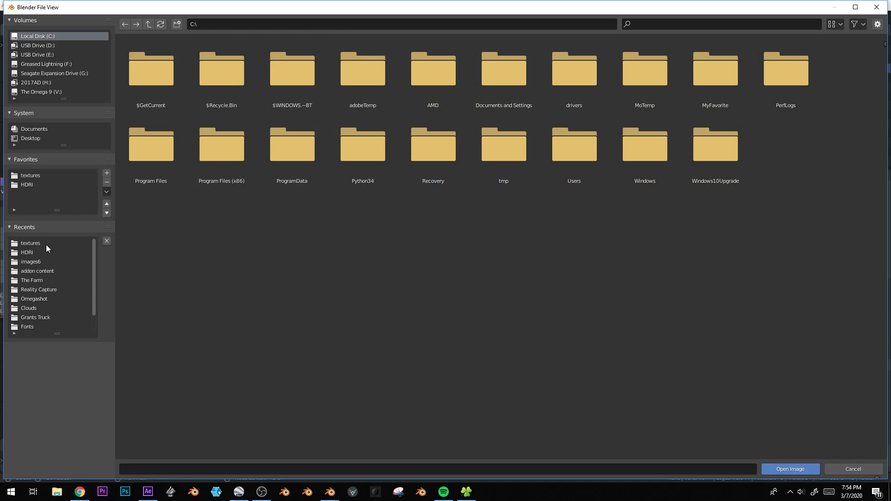
{"action": "left_click", "coordinate": [33, 243]}
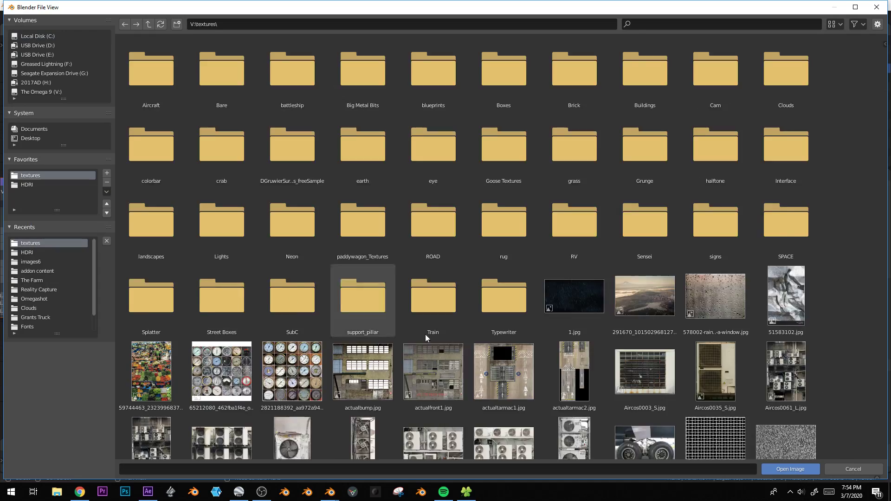
{"action": "scroll", "coordinate": [425, 335], "scroll_direction": "down", "scroll_amount": 3}
{"action": "left_click_drag", "start_coordinate": [887, 56], "coordinate": [889, 219]}
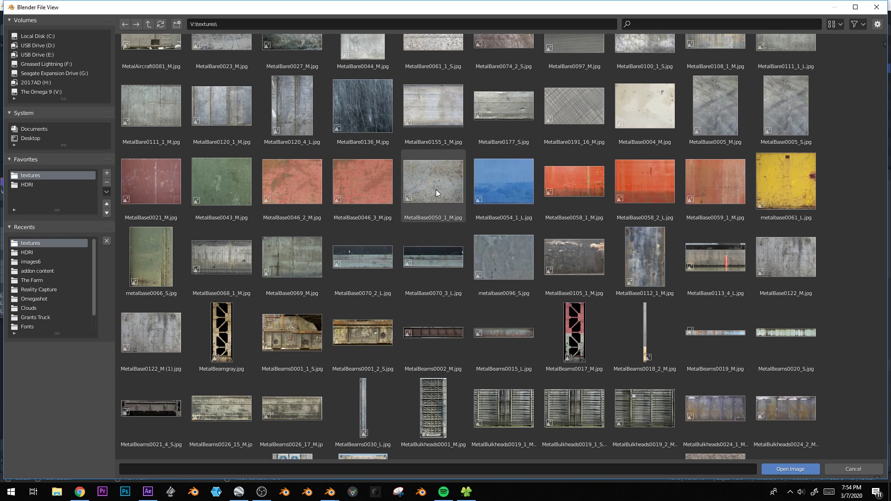
{"action": "scroll", "coordinate": [434, 188], "scroll_direction": "down", "scroll_amount": 1}
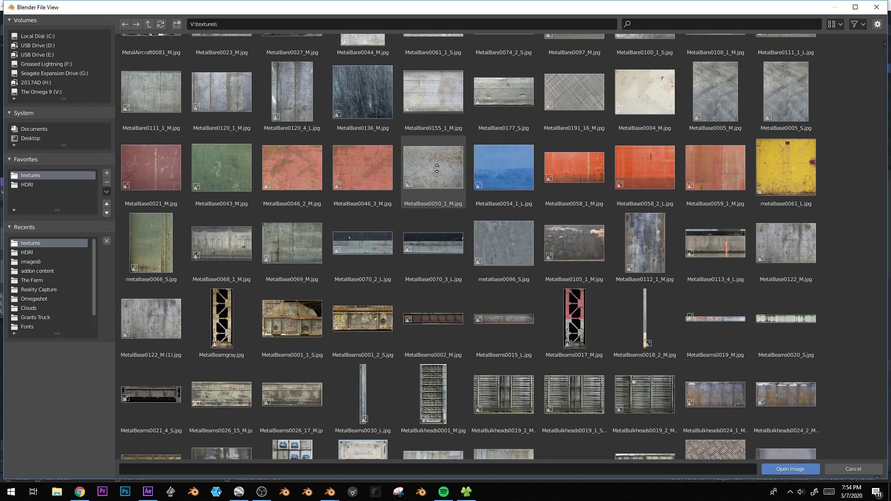
{"action": "scroll", "coordinate": [478, 185], "scroll_direction": "down", "scroll_amount": 3}
{"action": "scroll", "coordinate": [487, 163], "scroll_direction": "down", "scroll_amount": 3}
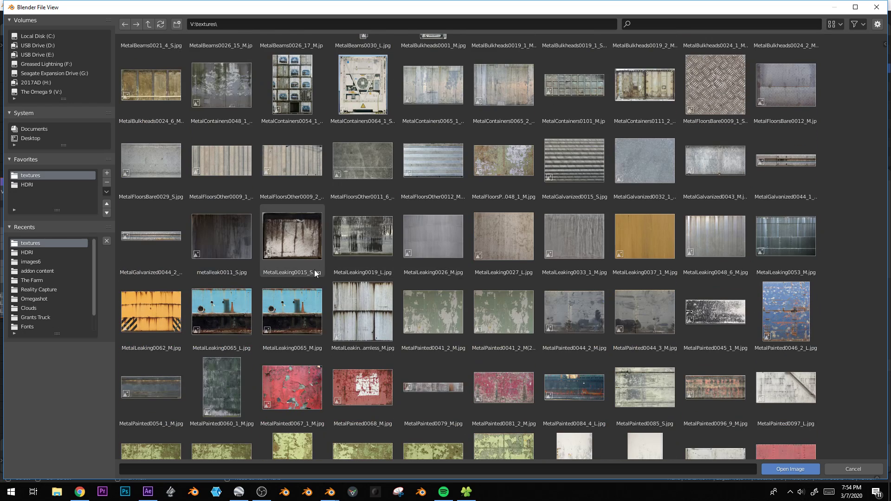
{"action": "scroll", "coordinate": [314, 269], "scroll_direction": "down", "scroll_amount": 5}
{"action": "scroll", "coordinate": [445, 265], "scroll_direction": "down", "scroll_amount": 2}
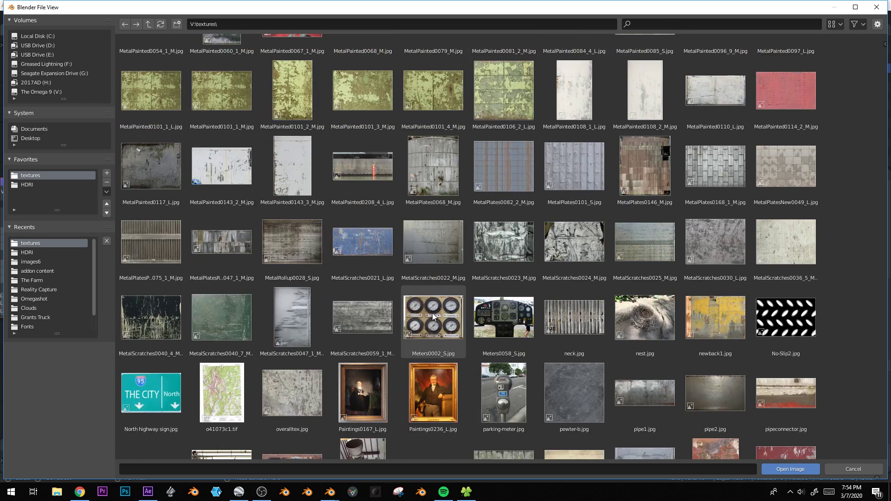
{"action": "scroll", "coordinate": [371, 250], "scroll_direction": "down", "scroll_amount": 1}
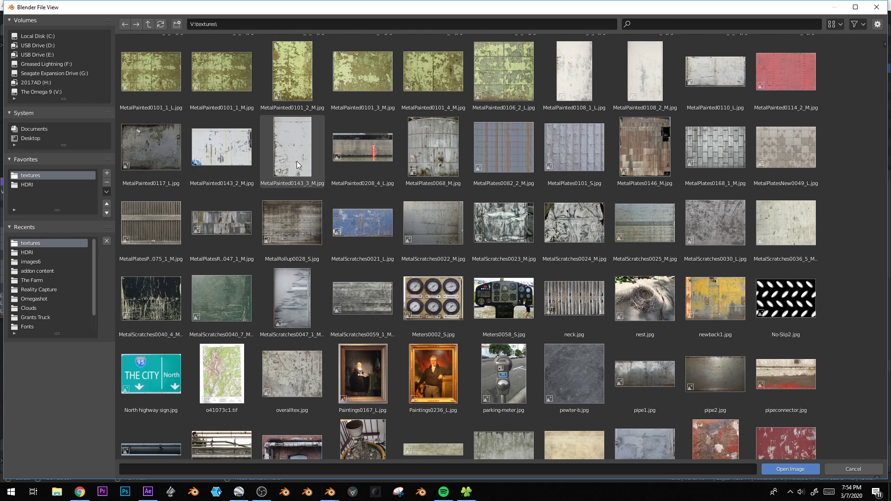
{"action": "scroll", "coordinate": [645, 301], "scroll_direction": "down", "scroll_amount": 4}
{"action": "scroll", "coordinate": [506, 274], "scroll_direction": "down", "scroll_amount": 4}
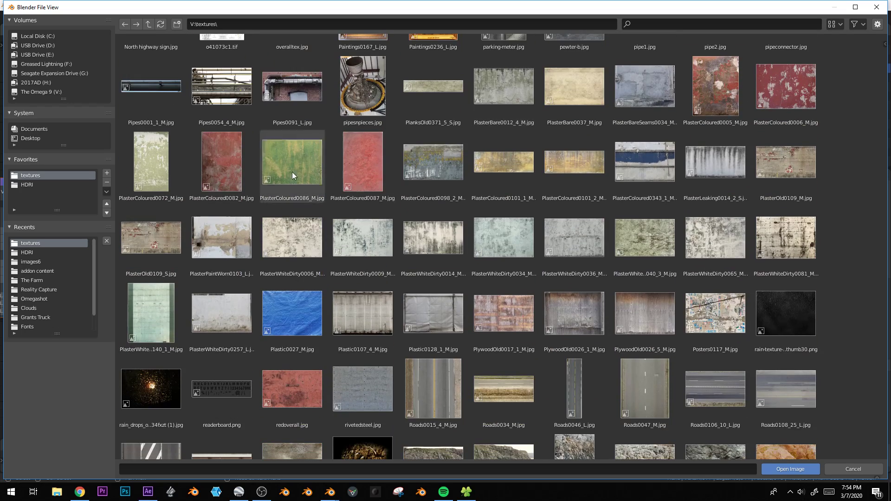
{"action": "double_click", "coordinate": [436, 245]}
- Display the PlasterWhiteDirty image in the UV Editor and fit it to the view
{"action": "middle_click_drag", "start_coordinate": [544, 268], "coordinate": [620, 297]}
{"action": "scroll", "coordinate": [632, 297], "scroll_direction": "down", "scroll_amount": 2}
{"action": "left_click", "coordinate": [11, 29]}
{"action": "left_click", "coordinate": [32, 86]}
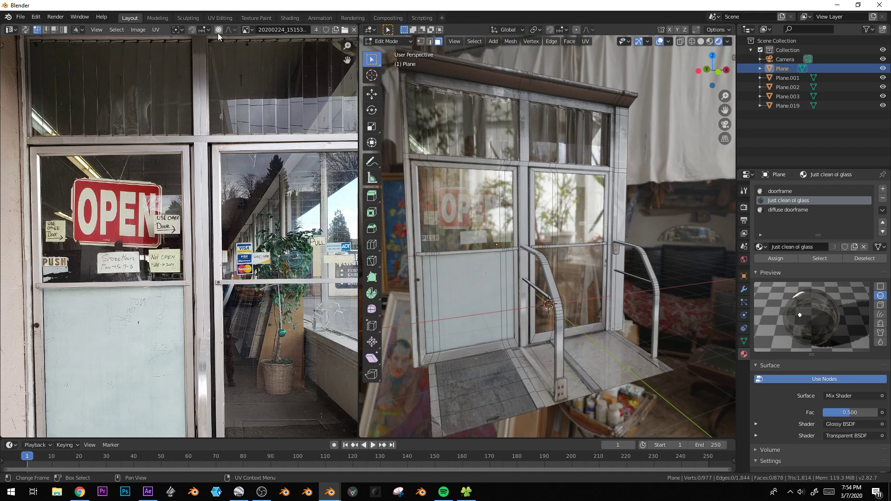
{"action": "left_click", "coordinate": [246, 30]}
{"action": "left_click", "coordinate": [285, 79]}
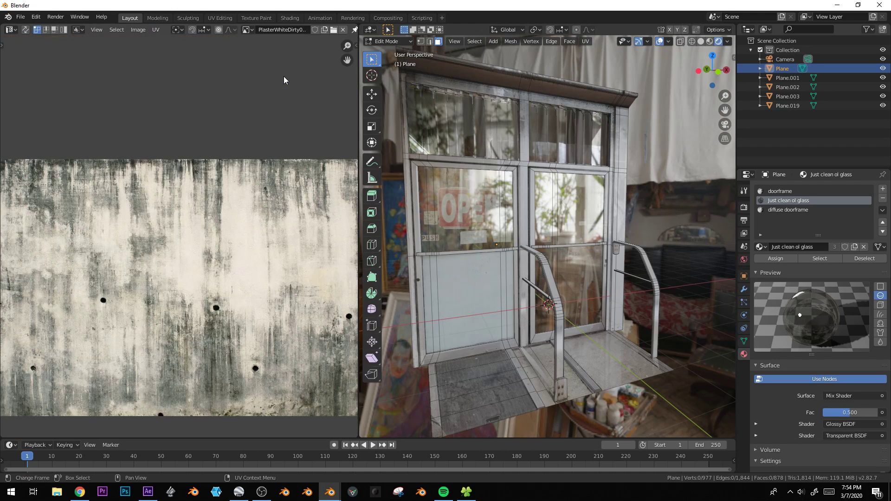
{"action": "key", "text": "Home"}
- Select all faces of the door using the Just clean ol glass material and project their UVs from the front orthographic view
{"action": "key", "text": "Tab"}
{"action": "key", "text": "KP_1"}
{"action": "key", "text": "Tab"}
{"action": "left_click", "coordinate": [483, 187]}
{"action": "left_click", "coordinate": [484, 189], "text": "alt"}
{"action": "left_click", "coordinate": [671, 205]}
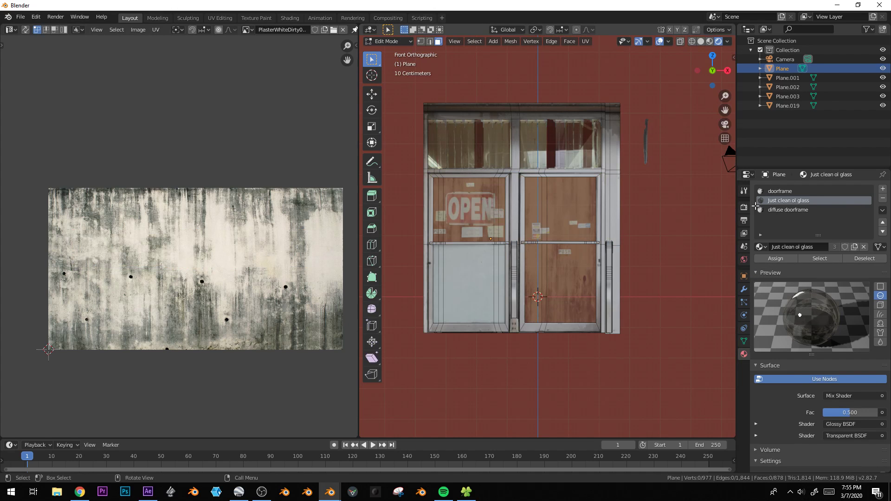
{"action": "left_click", "coordinate": [820, 258]}
{"action": "scroll", "coordinate": [552, 227], "scroll_direction": "up", "scroll_amount": 2}
{"action": "key", "text": "u"}
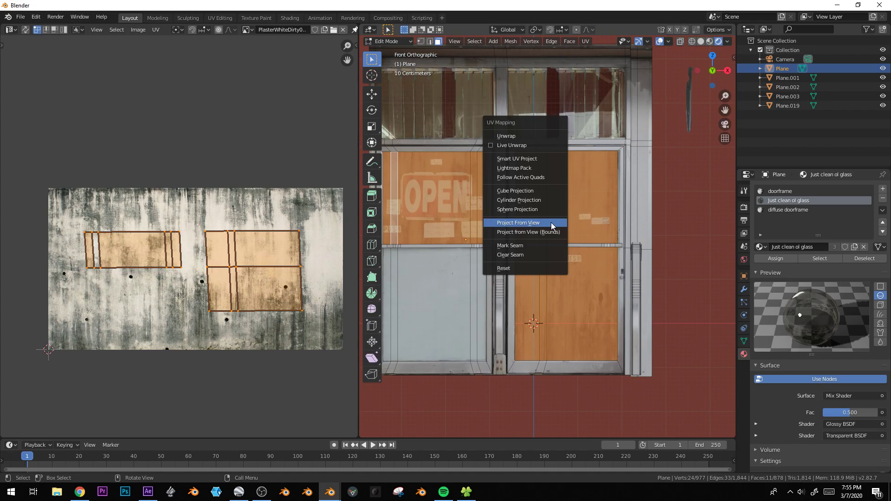
{"action": "left_click", "coordinate": [551, 226]}
- Scale the door glass UVs to the plaster image's full height, widen them along X and reposition them within the image
{"action": "key", "text": "s"}
{"action": "left_click", "coordinate": [327, 238]}
{"action": "key", "text": "g"}
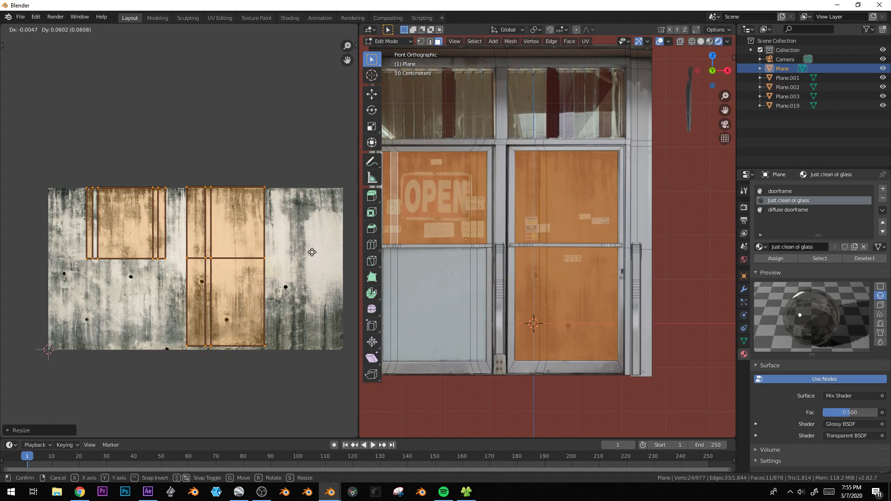
{"action": "left_click", "coordinate": [313, 259]}
{"action": "key", "text": "s"}
{"action": "key", "text": "x"}
{"action": "left_click", "coordinate": [309, 264]}
{"action": "key", "text": "g"}
{"action": "left_click", "coordinate": [308, 260]}
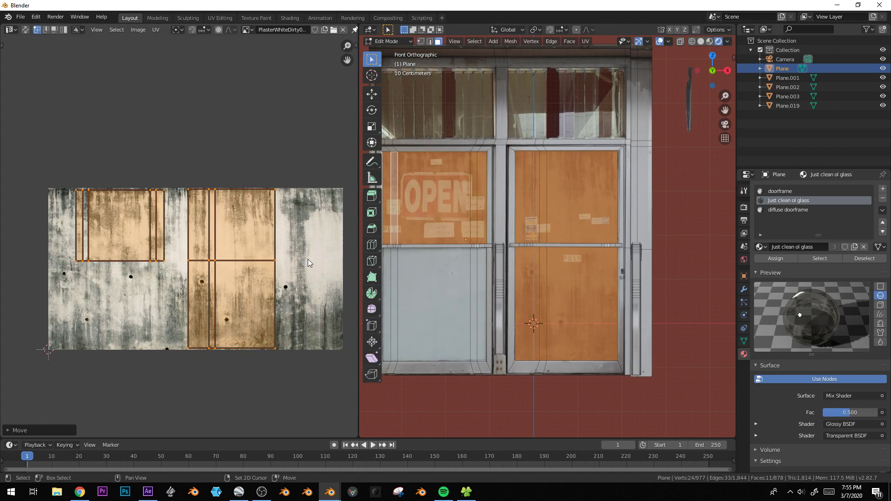
{"action": "key", "text": "s"}
{"action": "key", "text": "x"}
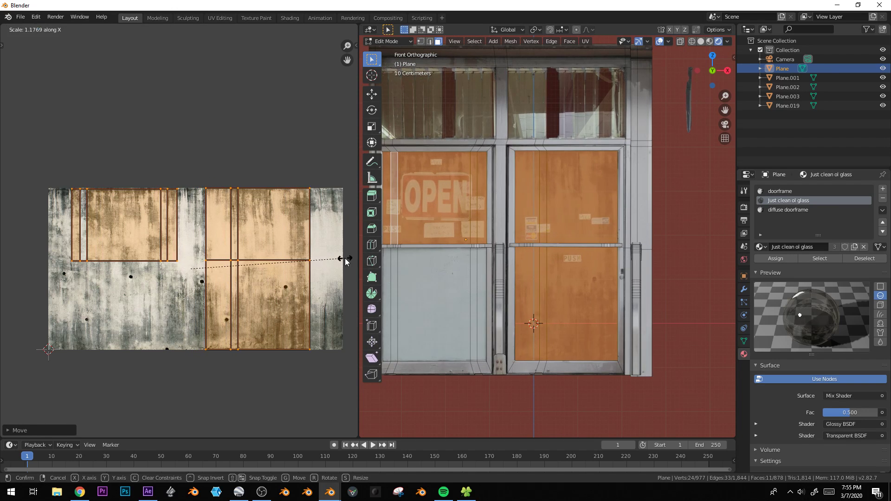
{"action": "right_click", "coordinate": [337, 262]}
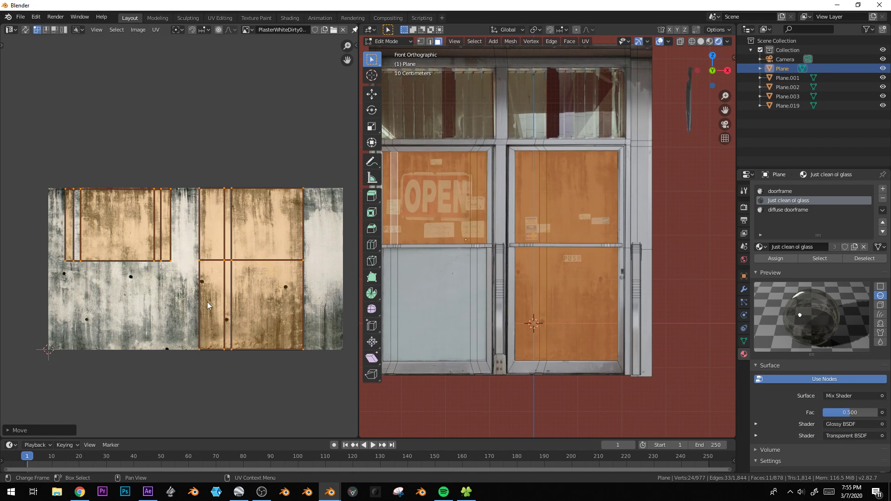
- Select the UV island of the door's left pane and widen it slightly along X
{"action": "key", "text": "alt+a"}
{"action": "key", "text": "b"}
{"action": "left_click_drag", "start_coordinate": [185, 169], "coordinate": [22, 292]}
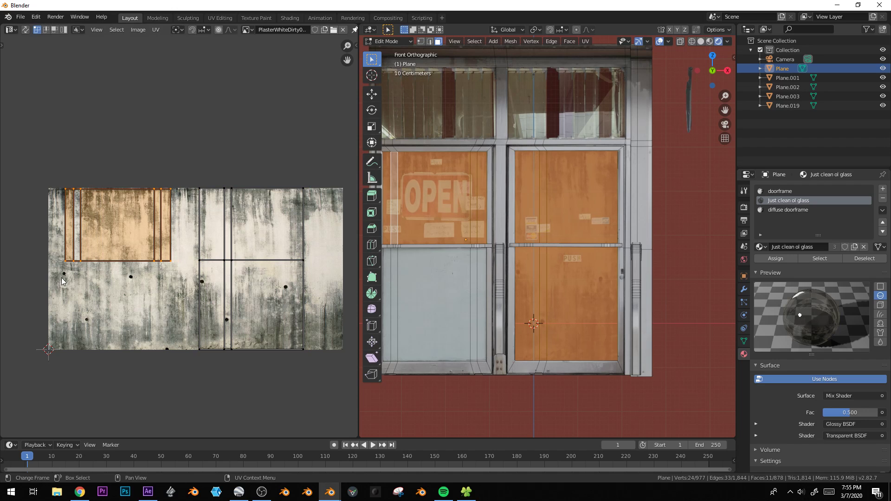
{"action": "key", "text": "s"}
{"action": "key", "text": "x"}
{"action": "left_click", "coordinate": [240, 244]}
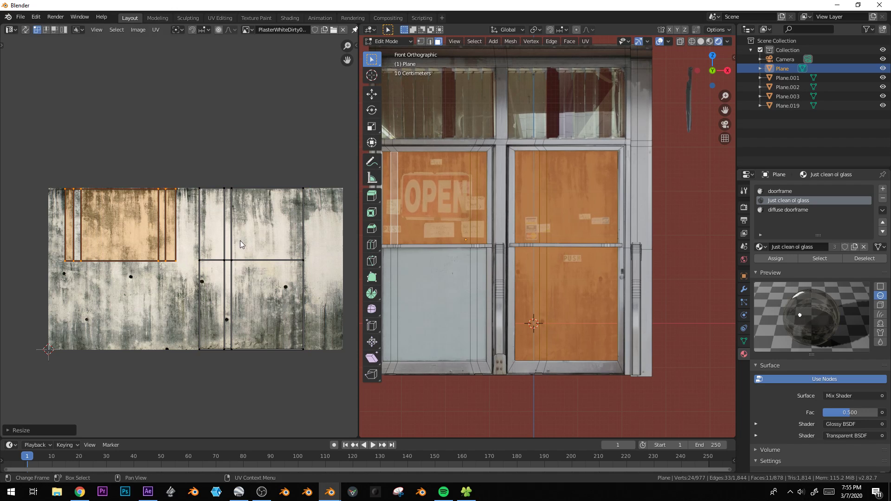
- Switch to editing the upper windows object and select all its faces using the glass with original reflectyion material
{"action": "middle_click_drag", "start_coordinate": [519, 209], "coordinate": [565, 201]}
{"action": "key", "text": "KP_1"}
{"action": "key", "text": "alt+a"}
{"action": "left_click", "coordinate": [815, 258]}
{"action": "key", "text": "Tab"}
{"action": "left_click", "coordinate": [571, 156]}
{"action": "key", "text": "Tab"}
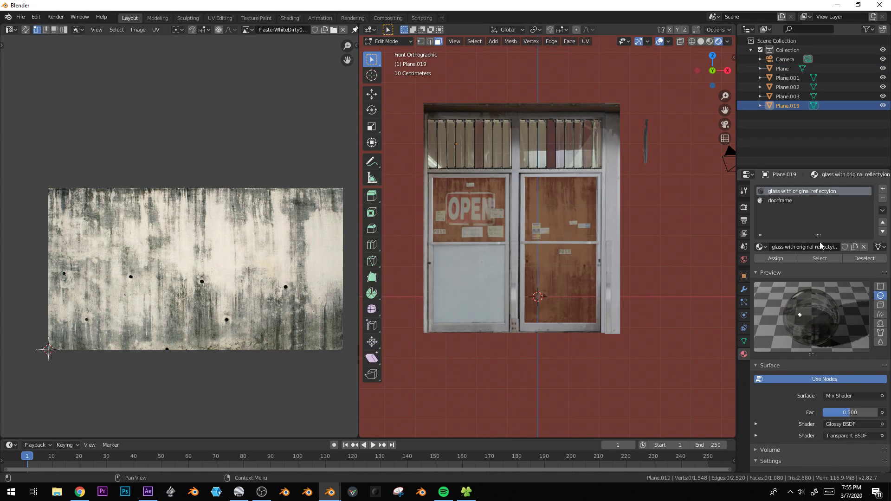
{"action": "left_click", "coordinate": [817, 258]}
- Enlarge the upper windows' UVs to span the plaster image's width, stretch them along Y and align them with its upper edge
{"action": "key", "text": "s"}
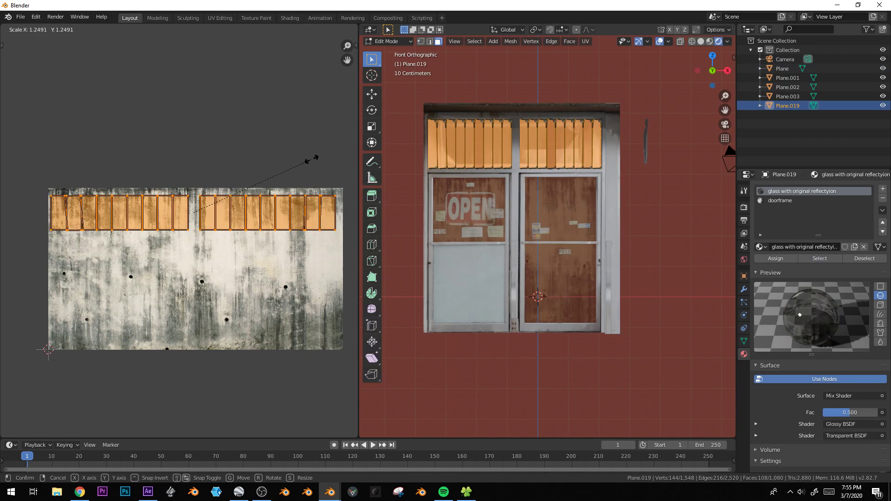
{"action": "left_click", "coordinate": [315, 155]}
{"action": "key", "text": "g"}
{"action": "left_click", "coordinate": [315, 154]}
{"action": "key", "text": "s"}
{"action": "key", "text": "y"}
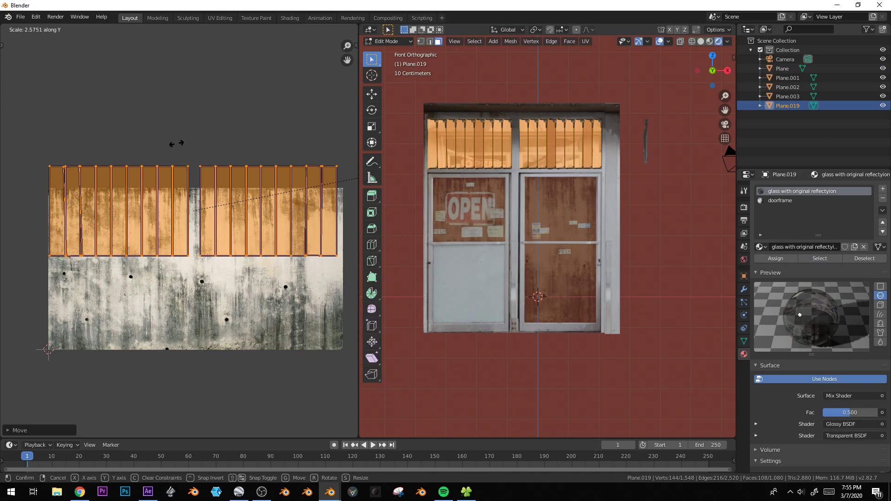
{"action": "left_click", "coordinate": [193, 153]}
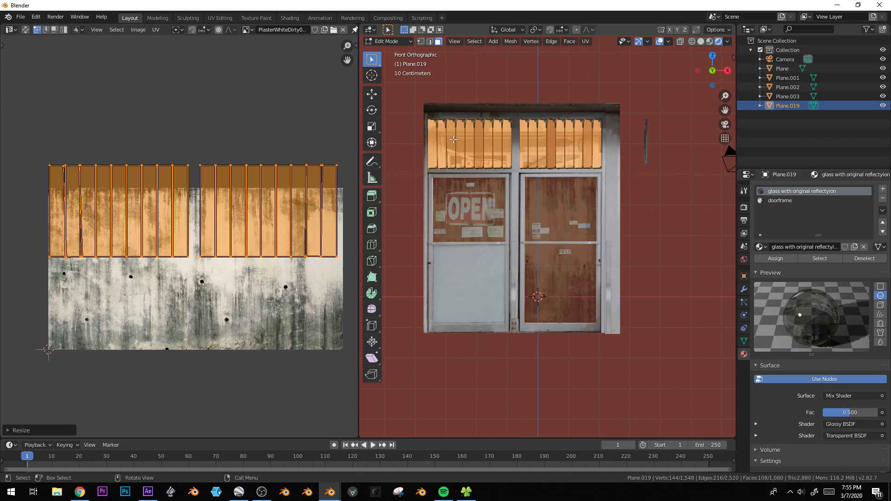
{"action": "key", "text": "g"}
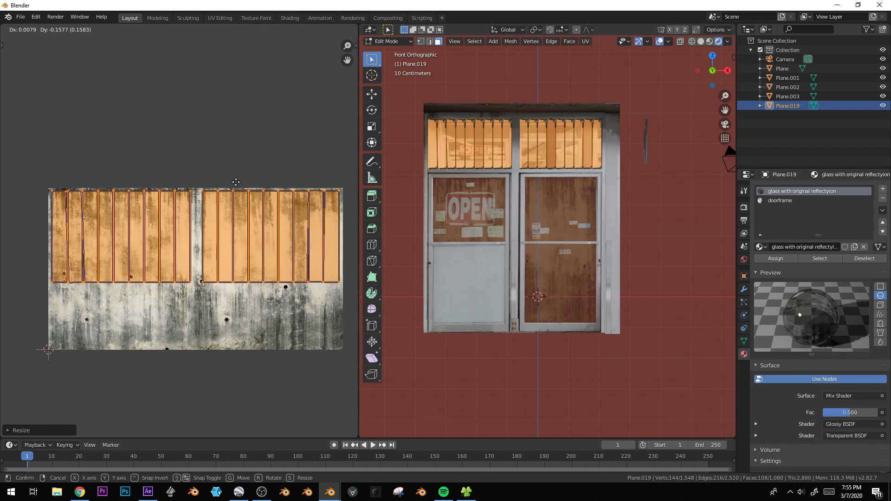
{"action": "left_click", "coordinate": [234, 181]}
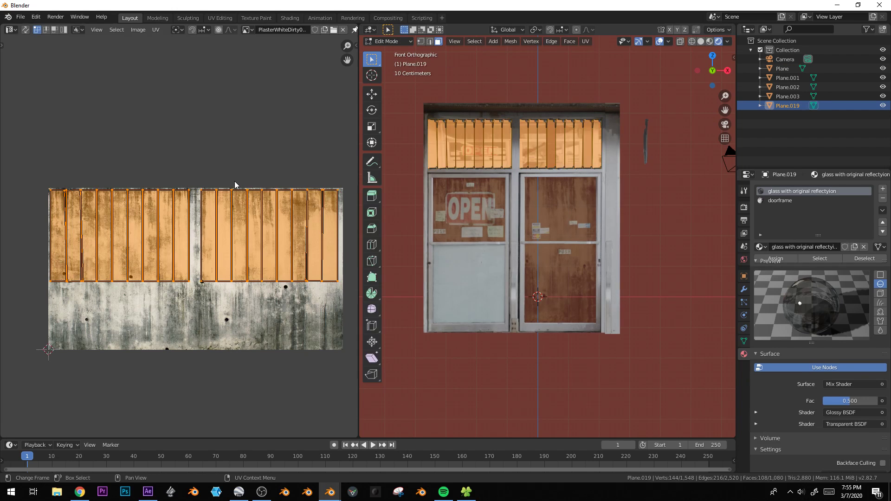
- Open the upper windows' glass material in the Shader Editor and delete the texture nodes feeding its shaders
{"action": "key", "text": "Tab"}
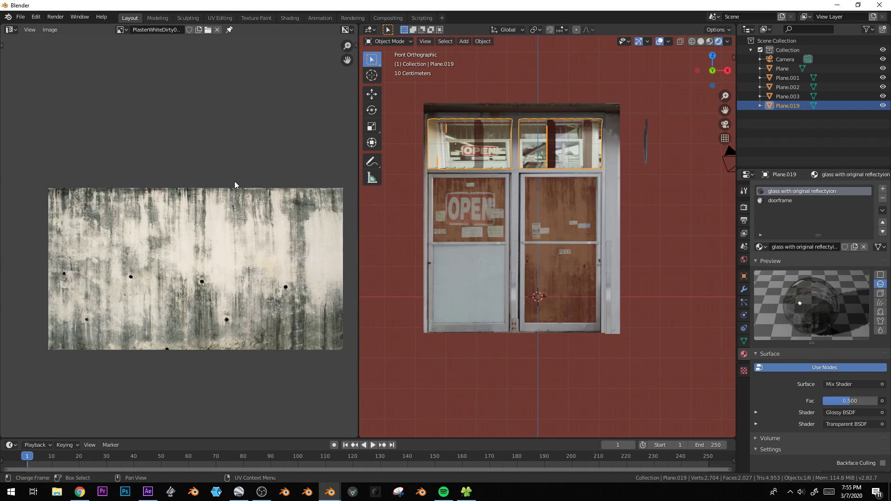
{"action": "left_click", "coordinate": [13, 30]}
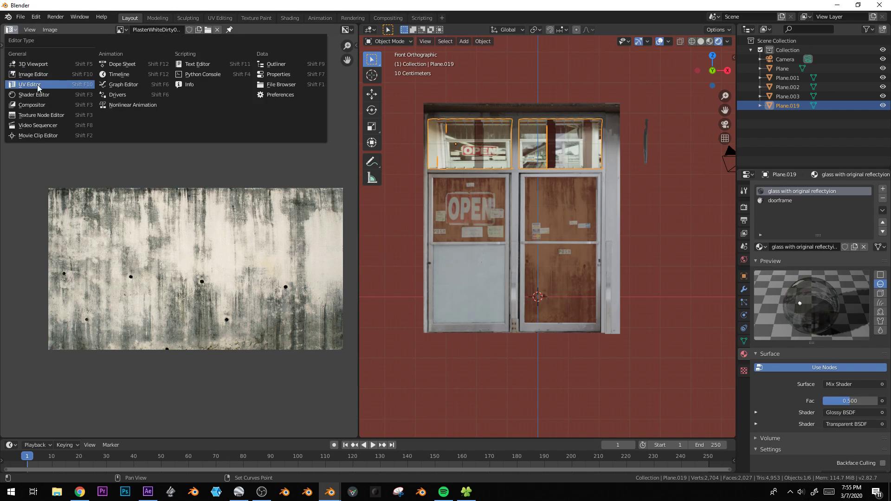
{"action": "left_click", "coordinate": [45, 96]}
{"action": "mouse_move", "coordinate": [79, 312]}
{"action": "middle_mouse_down"}
{"action": "mouse_move", "coordinate": [246, 330]}
{"action": "mouse_move", "coordinate": [75, 319]}
{"action": "middle_mouse_up"}
{"action": "right_click_drag", "start_coordinate": [134, 214], "coordinate": [134, 215], "text": "ctrl"}
{"action": "scroll", "coordinate": [133, 216], "scroll_direction": "down", "scroll_amount": 4}
{"action": "middle_click_drag", "start_coordinate": [102, 234], "coordinate": [170, 253]}
{"action": "left_click_drag", "start_coordinate": [172, 147], "coordinate": [19, 260]}
{"action": "key", "text": "x"}
{"action": "scroll", "coordinate": [478, 231], "scroll_direction": "up", "scroll_amount": 3}
{"action": "key", "text": "Tab"}
{"action": "key", "text": "Tab"}
{"action": "left_click", "coordinate": [560, 191]}
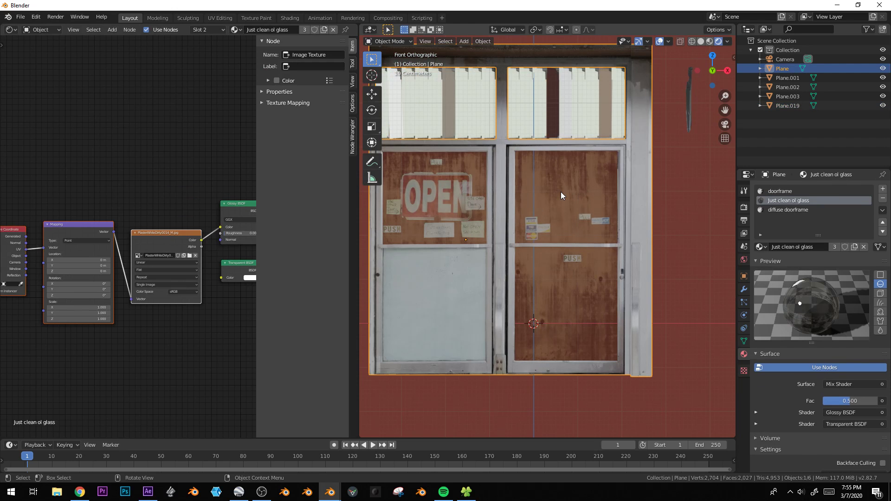
{"action": "key", "text": "Tab"}
{"action": "key", "text": "Tab"}
{"action": "key", "text": "Tab"}
{"action": "key", "text": "Tab"}
{"action": "key", "text": "Tab"}
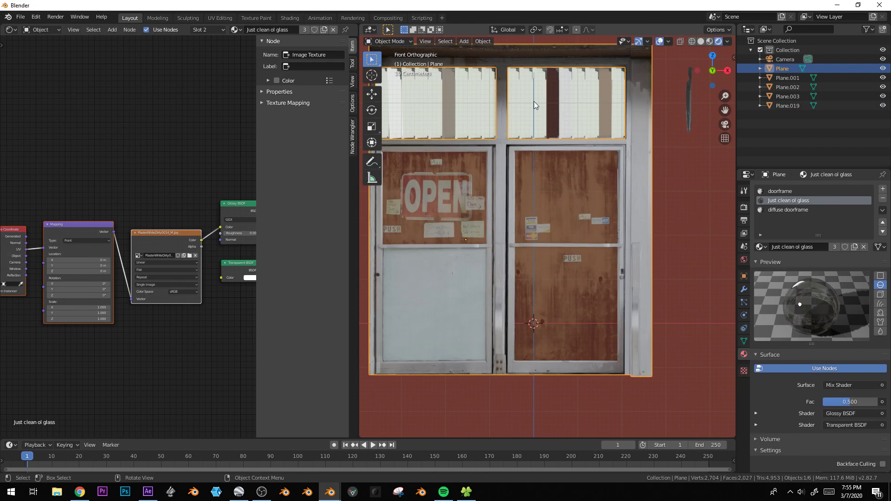
{"action": "key", "text": "alt+a"}
{"action": "key", "text": "Tab"}
- Replace the upper windows' original reflection glass material with Just clean ol glass
{"action": "left_click", "coordinate": [533, 102]}
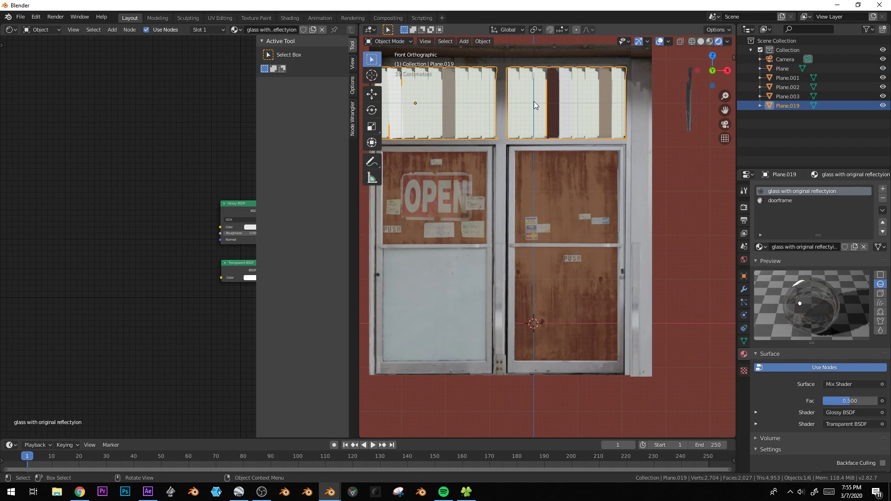
{"action": "key", "text": "Tab"}
{"action": "left_click", "coordinate": [761, 247]}
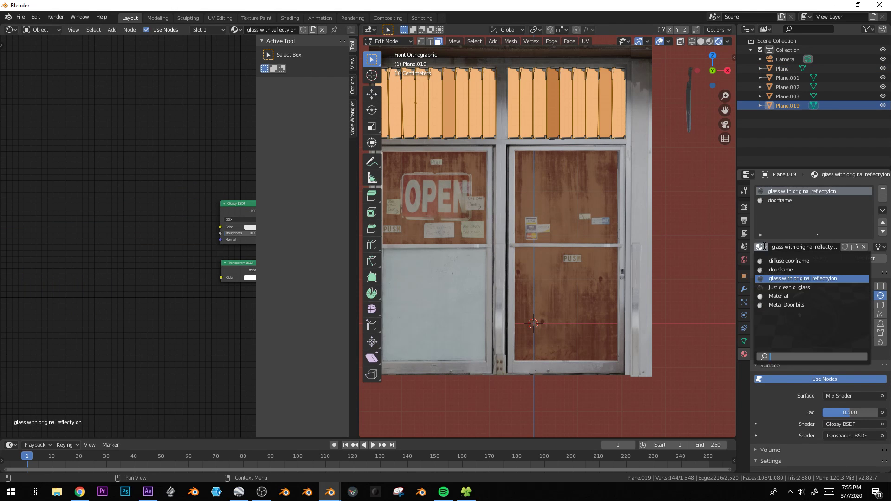
{"action": "left_click", "coordinate": [780, 287]}
{"action": "key", "text": "Tab"}
{"action": "scroll", "coordinate": [549, 146], "scroll_direction": "down", "scroll_amount": 3}
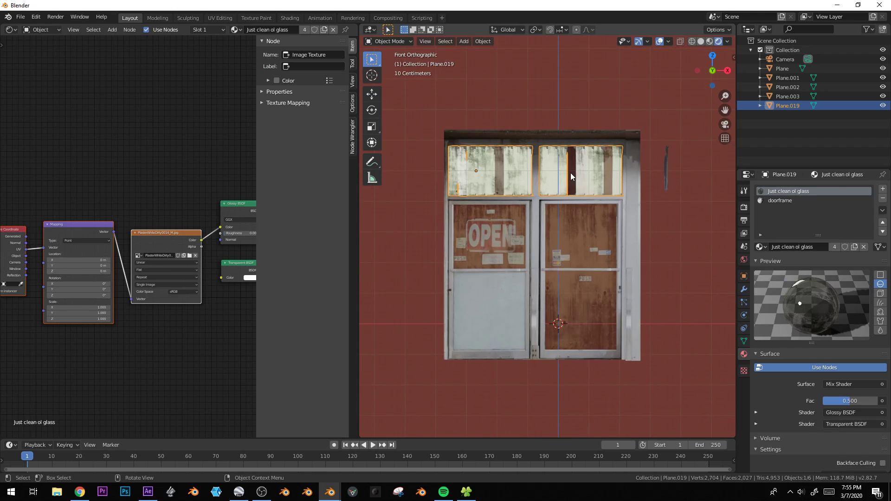
- Display the upper windows' UVs in the UV Editor and fit them over nearly the full height of the plaster image
{"action": "key", "text": "Tab"}
{"action": "scroll", "coordinate": [570, 176], "scroll_direction": "up", "scroll_amount": 1}
{"action": "left_click", "coordinate": [10, 29]}
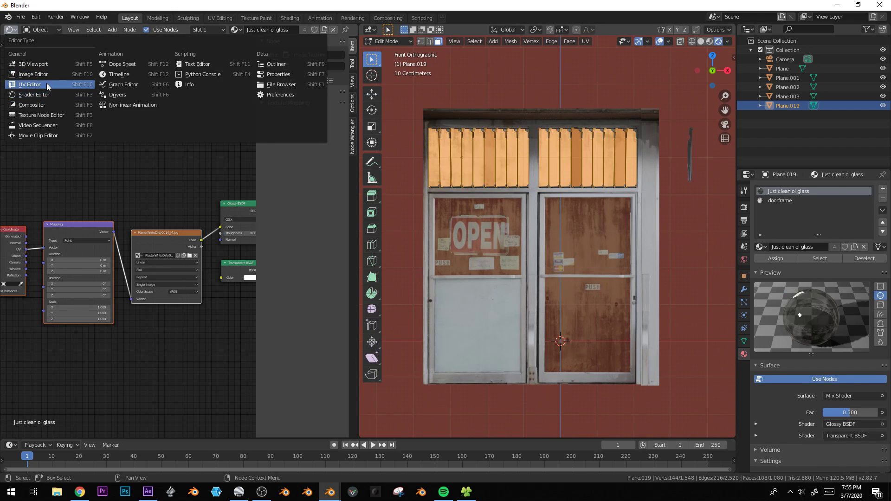
{"action": "left_click", "coordinate": [48, 85]}
{"action": "key", "text": "g"}
{"action": "left_click", "coordinate": [326, 148]}
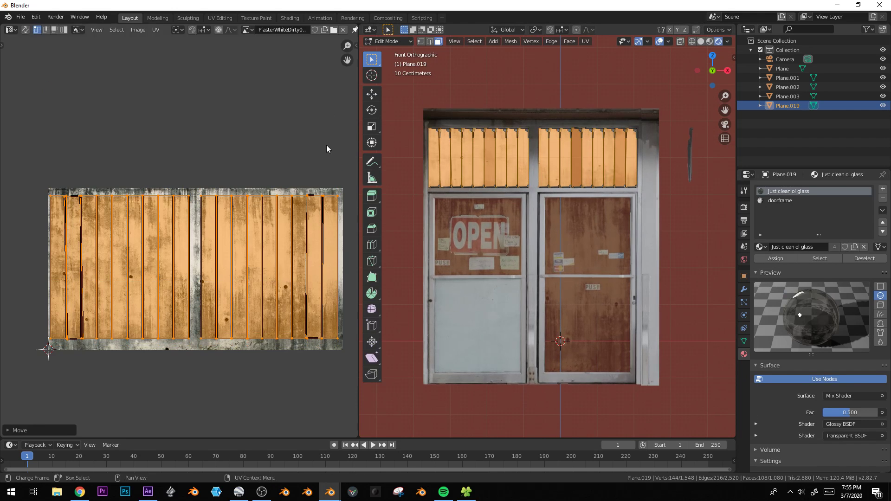
- Narrow the upper windows' UVs along X, rescale them along Y and reposition them over the plaster image
{"action": "key", "text": "s"}
{"action": "key", "text": "x"}
{"action": "left_click", "coordinate": [299, 164]}
{"action": "key", "text": "g"}
{"action": "left_click", "coordinate": [294, 157]}
{"action": "key", "text": "s"}
{"action": "key", "text": "y"}
{"action": "right_click", "coordinate": [639, 186]}
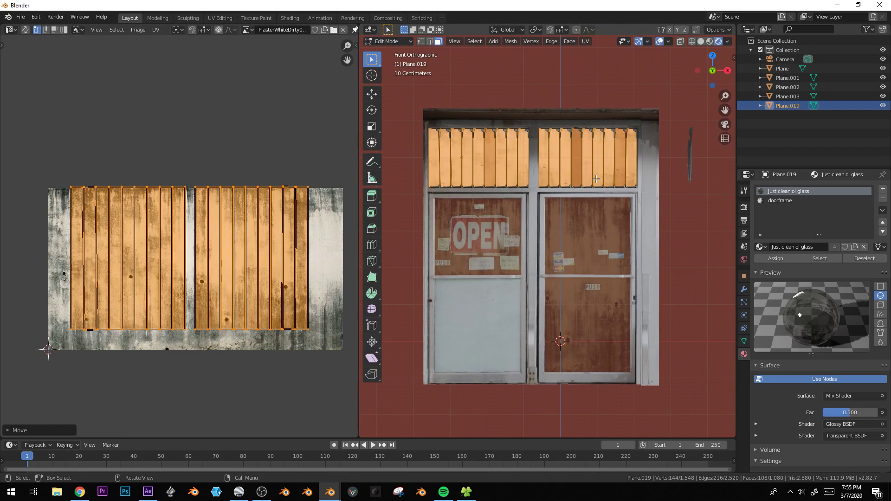
{"action": "key", "text": "s"}
{"action": "key", "text": "y"}
{"action": "left_click", "coordinate": [295, 136]}
{"action": "key", "text": "g"}
{"action": "left_click", "coordinate": [283, 138]}
{"action": "key", "text": "Tab"}
{"action": "middle_click_drag", "start_coordinate": [552, 203], "coordinate": [588, 183]}
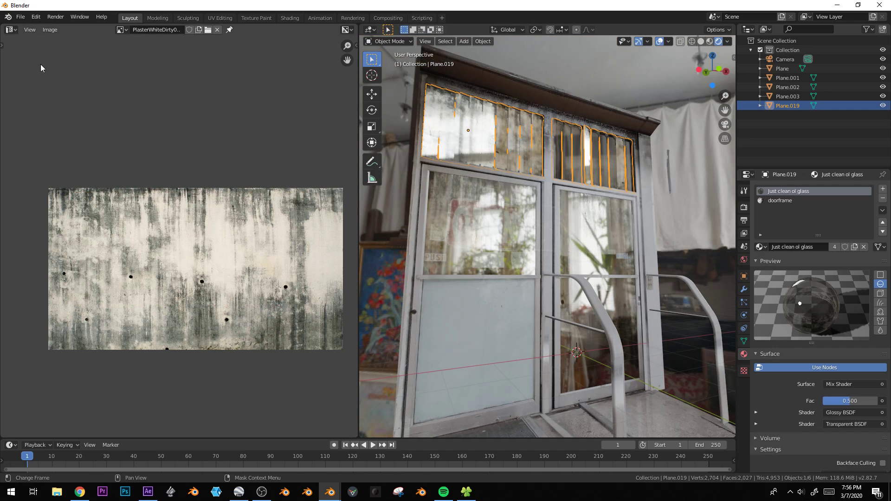
- In the Shader Editor, reroute the plaster texture's color output from the Glossy BSDF's Color to its Roughness
{"action": "left_click", "coordinate": [11, 29]}
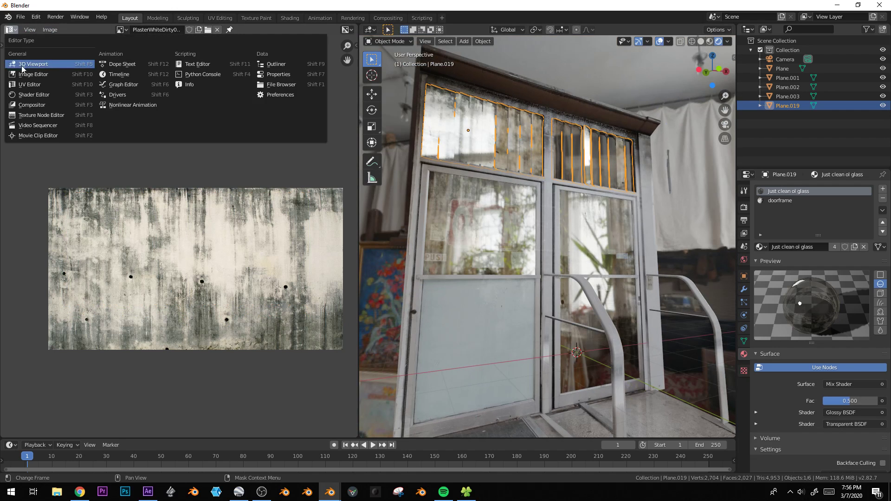
{"action": "left_click", "coordinate": [33, 95]}
{"action": "middle_click_drag", "start_coordinate": [156, 206], "coordinate": [100, 159]}
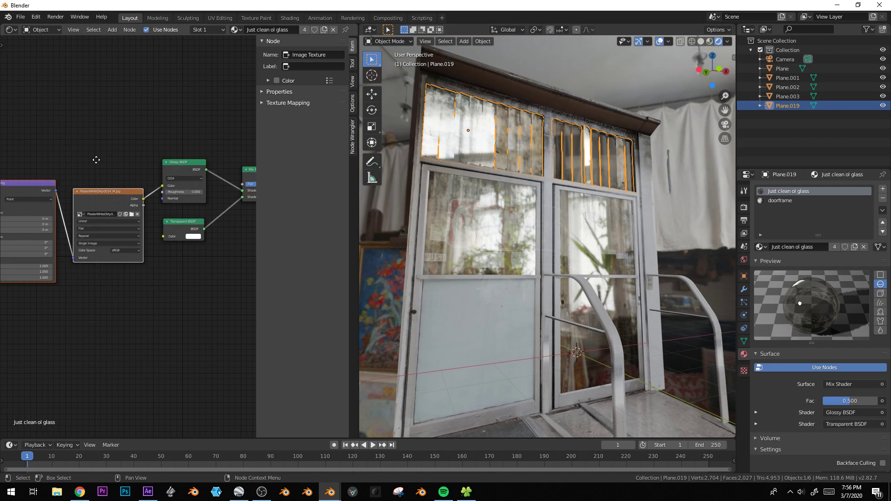
{"action": "scroll", "coordinate": [126, 158], "scroll_direction": "up", "scroll_amount": 1}
{"action": "left_click_drag", "start_coordinate": [172, 172], "coordinate": [171, 180]}
{"action": "middle_click_drag", "start_coordinate": [558, 279], "coordinate": [582, 246]}
{"action": "scroll", "coordinate": [186, 115], "scroll_direction": "down", "scroll_amount": 3}
- Move the Glossy BSDF, Transparent BSDF and downstream nodes away from the plaster texture to make room between them
{"action": "middle_click_drag", "start_coordinate": [193, 85], "coordinate": [142, 127]}
{"action": "left_click_drag", "start_coordinate": [128, 137], "coordinate": [255, 270]}
{"action": "scroll", "coordinate": [195, 290], "scroll_direction": "down", "scroll_amount": 3}
{"action": "middle_click_drag", "start_coordinate": [184, 295], "coordinate": [143, 284]}
{"action": "key", "text": "g"}
{"action": "left_click", "coordinate": [192, 261]}
- Insert a ColorRamp between the plaster texture and the Glossy BSDF's Roughness, running from white at position 0 to black
{"action": "scroll", "coordinate": [99, 249], "scroll_direction": "up", "scroll_amount": 3}
{"action": "key", "text": "shift+a"}
{"action": "mouse_move", "coordinate": [98, 249]}
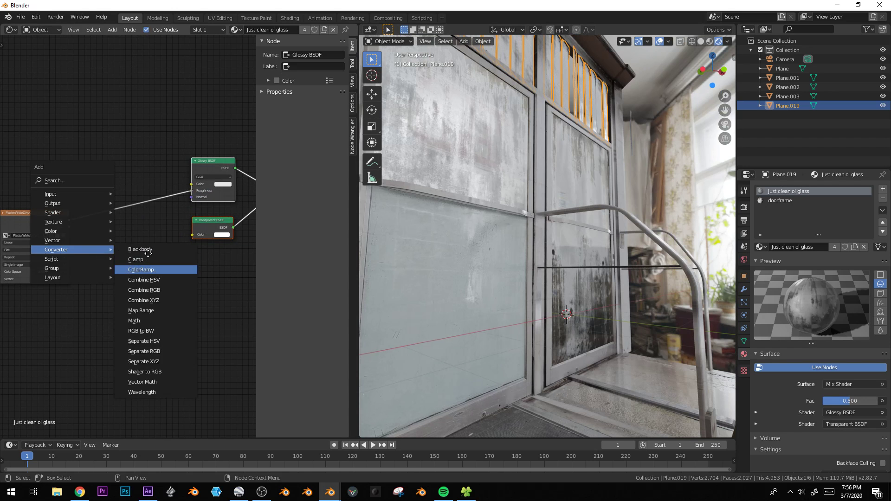
{"action": "left_click", "coordinate": [142, 269]}
{"action": "left_click", "coordinate": [128, 222]}
{"action": "left_click_drag", "start_coordinate": [104, 222], "coordinate": [66, 223]}
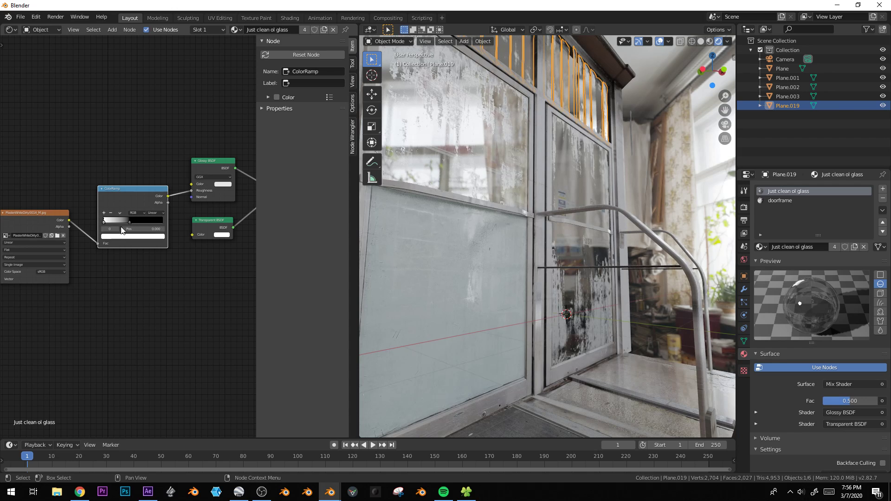
- Move the ColorRamp's black stop to position 1.000
{"action": "mouse_move", "coordinate": [131, 221]}
{"action": "left_mouse_down"}
{"action": "mouse_move", "coordinate": [107, 221]}
{"action": "mouse_move", "coordinate": [168, 220]}
{"action": "mouse_move", "coordinate": [143, 221]}
{"action": "left_mouse_up"}
{"action": "middle_click_drag", "start_coordinate": [553, 259], "coordinate": [569, 288]}
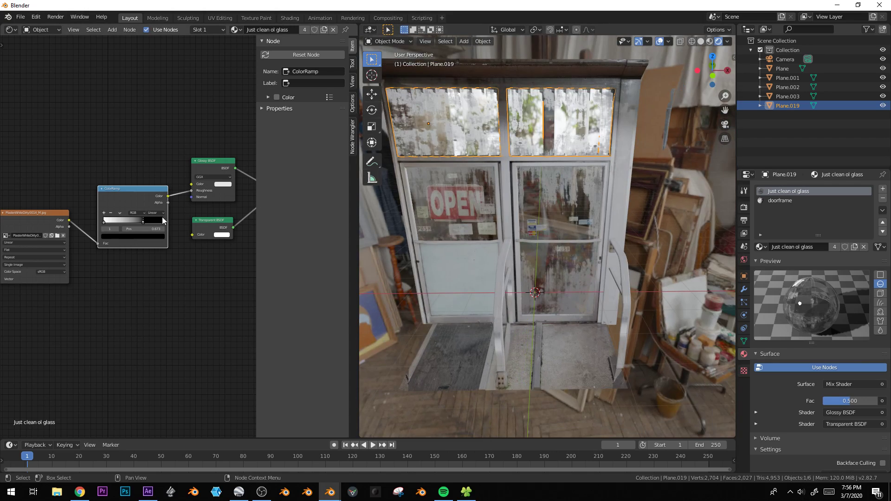
{"action": "left_click_drag", "start_coordinate": [146, 222], "coordinate": [171, 221]}
{"action": "middle_click_drag", "start_coordinate": [541, 236], "coordinate": [575, 236]}
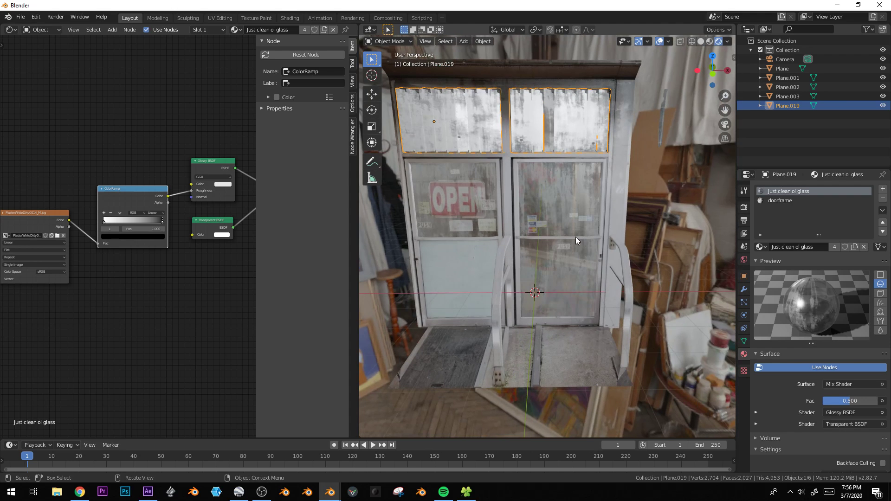
- Add a third stop to the ColorRamp and place it close to the white stop
{"action": "left_click", "coordinate": [104, 223]}
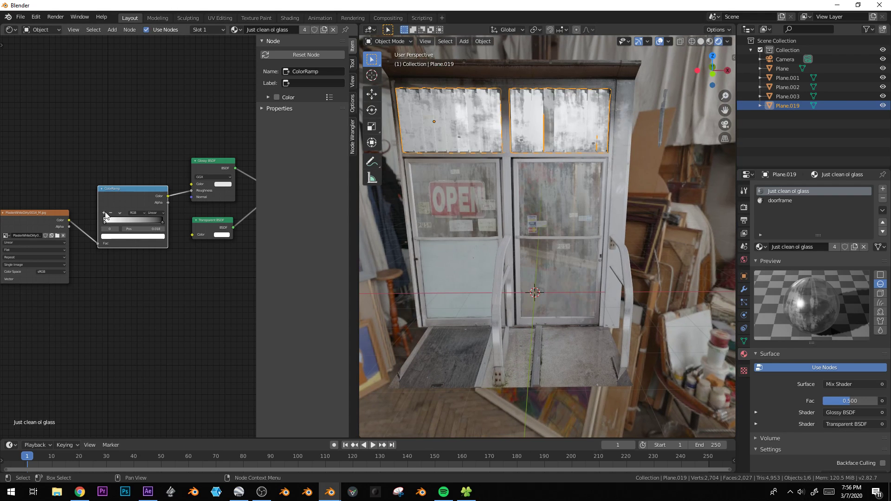
{"action": "left_click", "coordinate": [104, 213]}
{"action": "left_click_drag", "start_coordinate": [134, 220], "coordinate": [103, 223]}
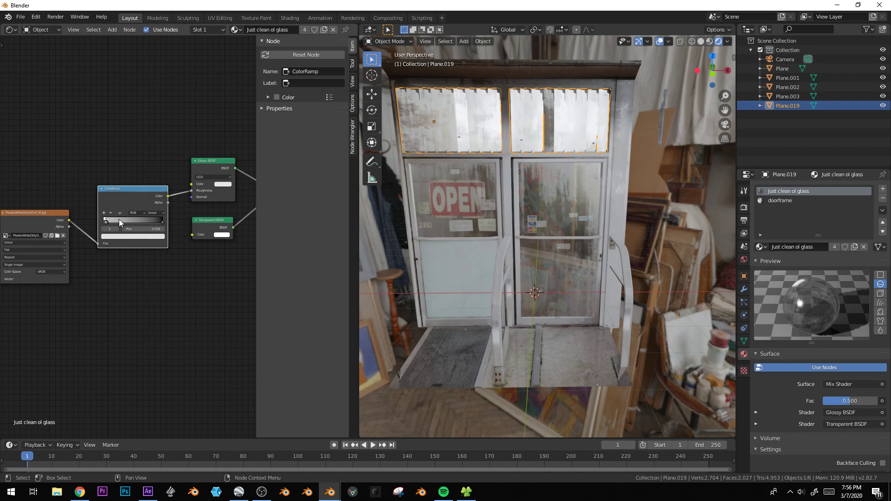
{"action": "left_click_drag", "start_coordinate": [103, 223], "coordinate": [109, 218]}
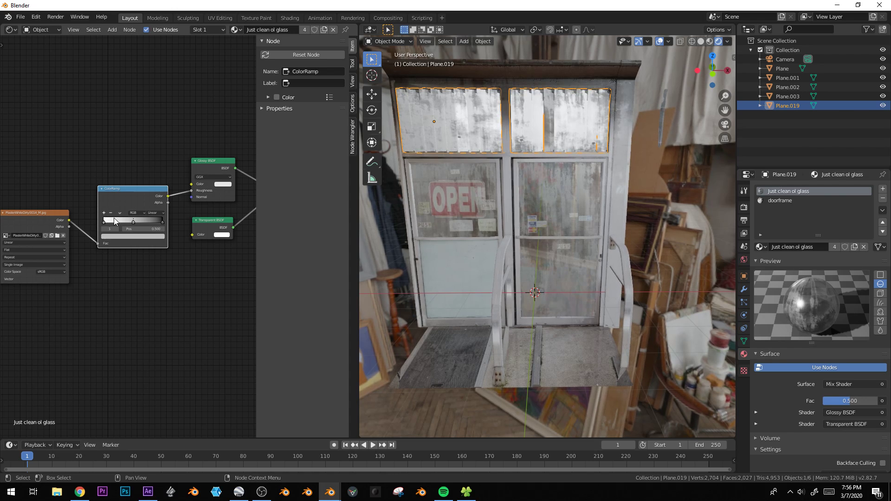
{"action": "left_click_drag", "start_coordinate": [132, 223], "coordinate": [102, 225]}
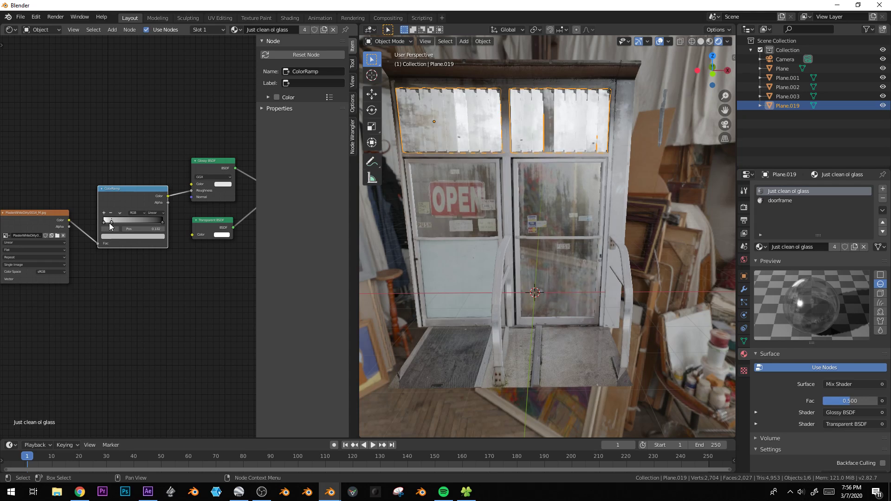
{"action": "mouse_move", "coordinate": [500, 250]}
{"action": "middle_mouse_down"}
{"action": "mouse_move", "coordinate": [549, 216]}
{"action": "mouse_move", "coordinate": [561, 243]}
{"action": "mouse_move", "coordinate": [510, 260]}
{"action": "middle_mouse_up"}
- Darken the added ColorRamp stop to a medium grey
{"action": "left_click", "coordinate": [122, 236]}
{"action": "mouse_move", "coordinate": [152, 165]}
{"action": "left_mouse_down"}
{"action": "mouse_move", "coordinate": [152, 182]}
{"action": "mouse_move", "coordinate": [152, 172]}
{"action": "left_mouse_up"}
{"action": "middle_click_drag", "start_coordinate": [544, 242], "coordinate": [576, 234]}
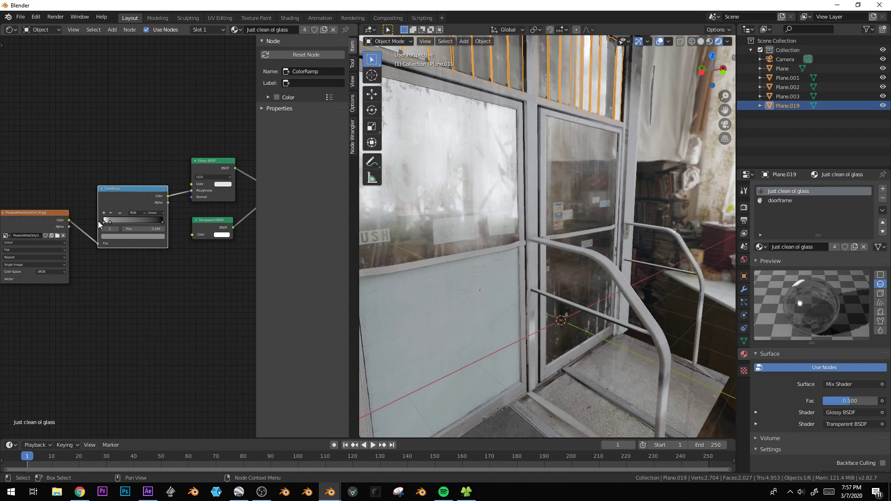
- Move the ColorRamp's black stop to position 0.491 and inspect the glass reflections on the doors
{"action": "left_click_drag", "start_coordinate": [98, 224], "coordinate": [88, 226]}
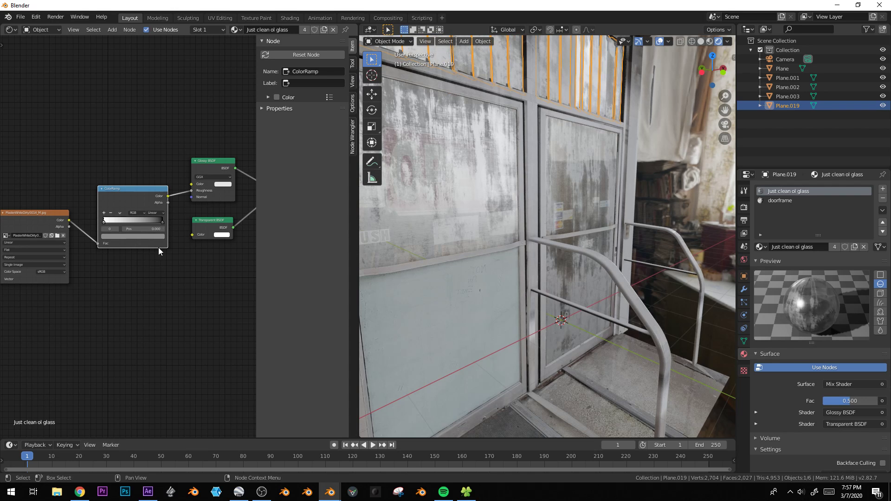
{"action": "key", "text": "ctrl+z"}
{"action": "left_click_drag", "start_coordinate": [162, 226], "coordinate": [116, 226]}
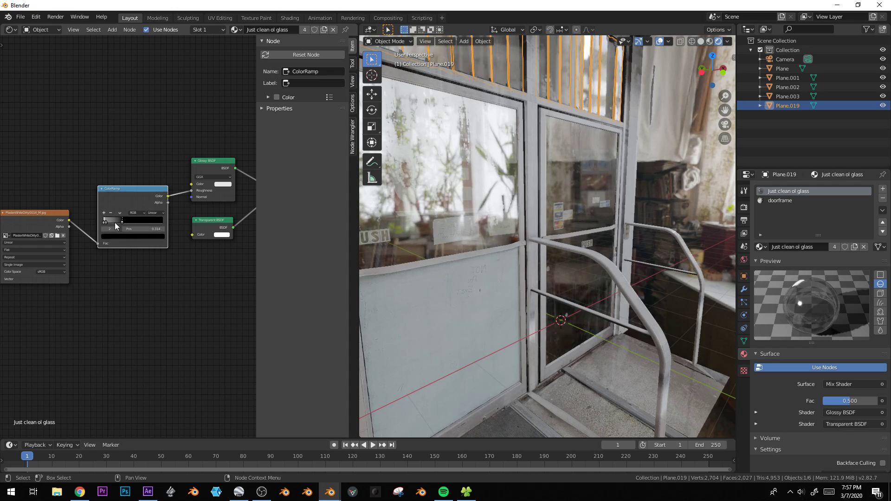
{"action": "mouse_move", "coordinate": [565, 236]}
{"action": "middle_mouse_down"}
{"action": "mouse_move", "coordinate": [526, 227]}
{"action": "mouse_move", "coordinate": [545, 229]}
{"action": "mouse_move", "coordinate": [518, 263]}
{"action": "mouse_move", "coordinate": [576, 240]}
{"action": "mouse_move", "coordinate": [584, 227]}
{"action": "mouse_move", "coordinate": [600, 235]}
{"action": "mouse_move", "coordinate": [561, 231]}
{"action": "mouse_move", "coordinate": [581, 252]}
{"action": "mouse_move", "coordinate": [586, 236]}
{"action": "mouse_move", "coordinate": [550, 237]}
{"action": "mouse_move", "coordinate": [536, 249]}
{"action": "mouse_move", "coordinate": [558, 247]}
{"action": "mouse_move", "coordinate": [580, 260]}
{"action": "mouse_move", "coordinate": [577, 276]}
{"action": "mouse_move", "coordinate": [566, 239]}
{"action": "mouse_move", "coordinate": [584, 225]}
{"action": "mouse_move", "coordinate": [556, 244]}
{"action": "middle_mouse_up"}
{"action": "key", "text": "alt+a"}
{"action": "scroll", "coordinate": [576, 240], "scroll_direction": "up", "scroll_amount": 4}
{"action": "scroll", "coordinate": [600, 235], "scroll_direction": "down", "scroll_amount": 4}
{"action": "scroll", "coordinate": [535, 249], "scroll_direction": "up", "scroll_amount": 3}
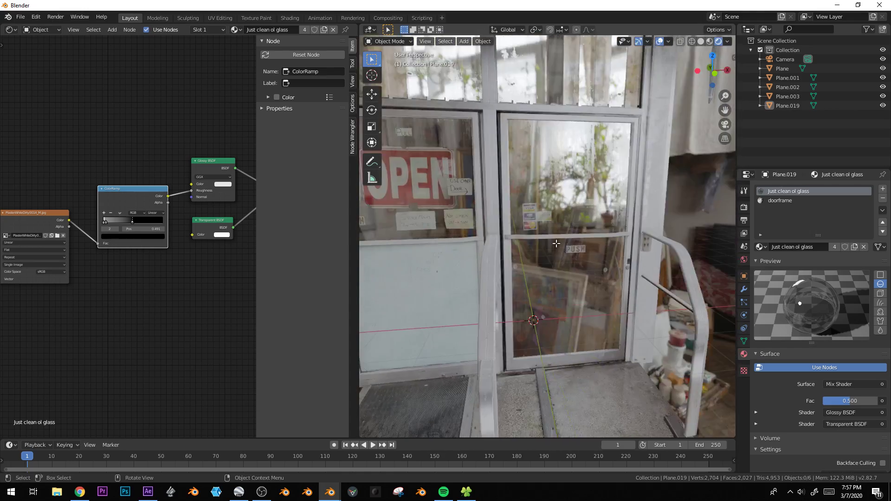
- Select the main door frame object and add an Edge Split modifier to it
{"action": "left_click", "coordinate": [622, 182]}
{"action": "right_click", "coordinate": [622, 183]}
{"action": "left_click", "coordinate": [608, 173]}
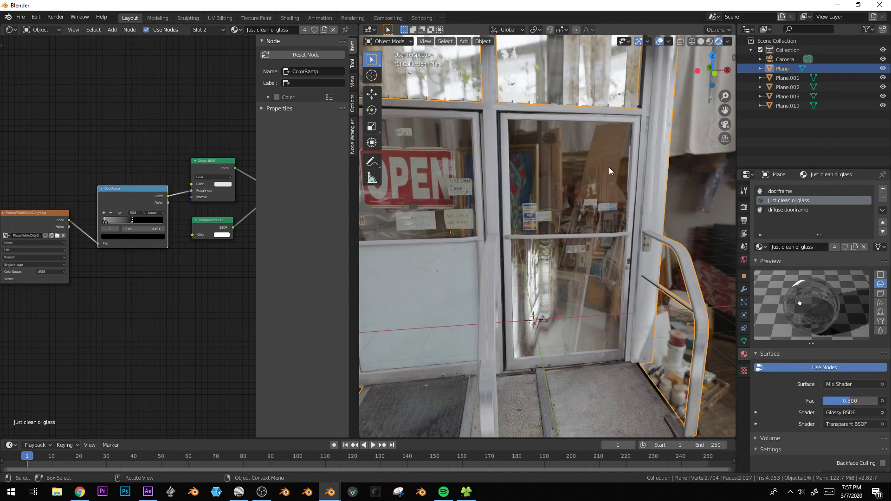
{"action": "middle_click_drag", "start_coordinate": [601, 191], "coordinate": [626, 227]}
{"action": "left_click", "coordinate": [744, 289]}
{"action": "left_click", "coordinate": [794, 188]}
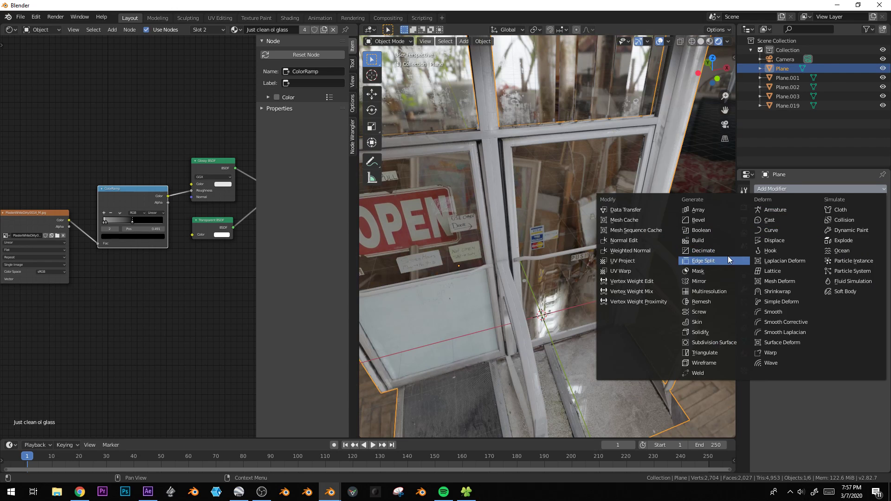
{"action": "left_click", "coordinate": [702, 260]}
- Add a horizontal and a vertical loop cut through the right door's glass in the mesh
{"action": "key", "text": "Tab"}
{"action": "key", "text": "ctrl+r"}
{"action": "left_click", "coordinate": [547, 226]}
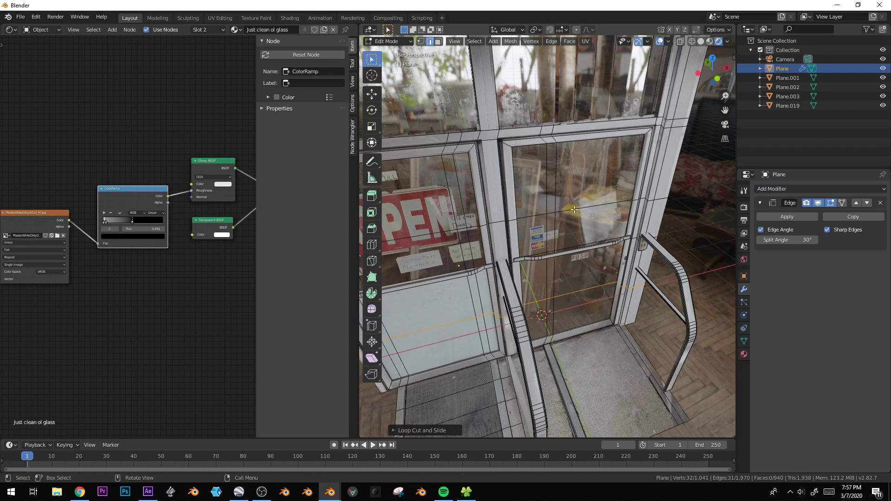
{"action": "left_click", "coordinate": [591, 210]}
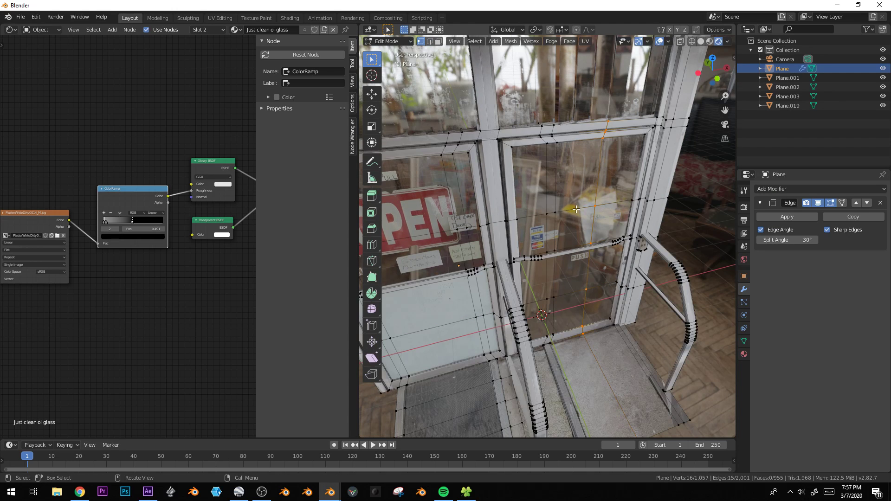
- Select vertices in the lower part of the right door's glass and move them along X
{"action": "left_click_drag", "start_coordinate": [577, 290], "coordinate": [538, 309], "text": "shift"}
{"action": "right_click", "coordinate": [565, 314]}
{"action": "middle_click_drag", "start_coordinate": [485, 292], "coordinate": [534, 295]}
{"action": "scroll", "coordinate": [557, 288], "scroll_direction": "down", "scroll_amount": 1}
{"action": "scroll", "coordinate": [611, 273], "scroll_direction": "up", "scroll_amount": 2}
{"action": "key", "text": "g"}
{"action": "key", "text": "x"}
{"action": "middle_click_drag", "start_coordinate": [611, 273], "coordinate": [592, 246]}
{"action": "left_click", "coordinate": [634, 279]}
- Cut a vertical loop through the left door and try to move two of its center vertices along Y
{"action": "key", "text": "Tab"}
{"action": "scroll", "coordinate": [612, 238], "scroll_direction": "down", "scroll_amount": 3}
{"action": "scroll", "coordinate": [609, 269], "scroll_direction": "up", "scroll_amount": 2}
{"action": "key", "text": "Tab"}
{"action": "scroll", "coordinate": [609, 267], "scroll_direction": "up", "scroll_amount": 1}
{"action": "scroll", "coordinate": [592, 246], "scroll_direction": "down", "scroll_amount": 2}
{"action": "middle_click_drag", "start_coordinate": [485, 240], "coordinate": [572, 271], "text": "shift"}
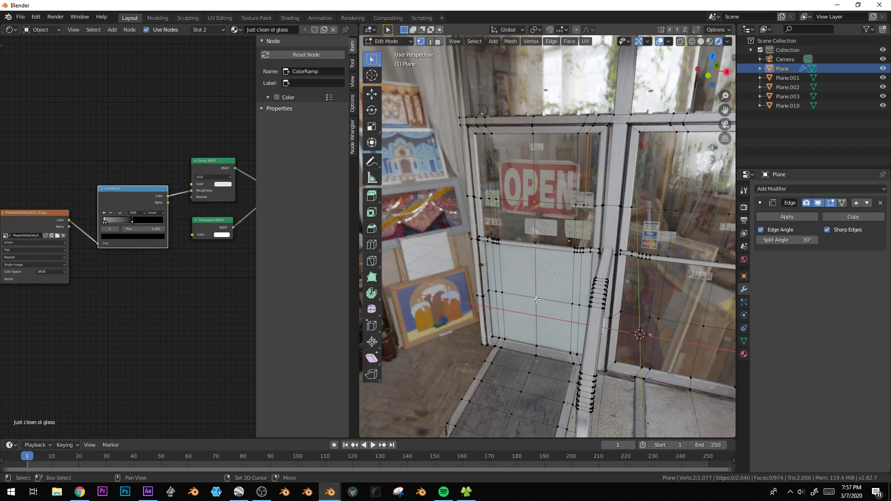
{"action": "middle_click_drag", "start_coordinate": [537, 300], "coordinate": [565, 312]}
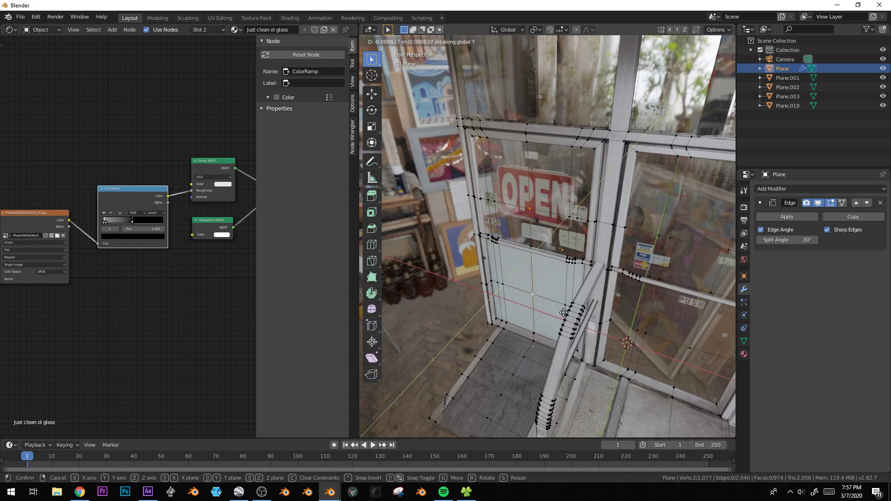
{"action": "right_click", "coordinate": [557, 311]}
- Hook the left door's two selected vertices to a new empty and try to move the empty along Y
{"action": "scroll", "coordinate": [558, 311], "scroll_direction": "up", "scroll_amount": 2}
{"action": "middle_click_drag", "start_coordinate": [558, 310], "coordinate": [567, 293]}
{"action": "scroll", "coordinate": [569, 297], "scroll_direction": "up", "scroll_amount": 1}
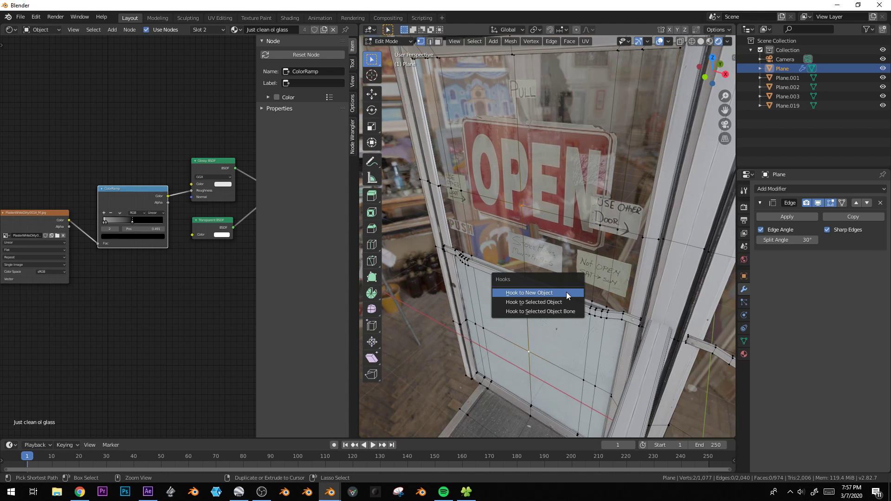
{"action": "left_click", "coordinate": [566, 293]}
{"action": "middle_click_drag", "start_coordinate": [566, 293], "coordinate": [564, 328]}
{"action": "key", "text": "Tab"}
{"action": "key", "text": "g"}
{"action": "key", "text": "y"}
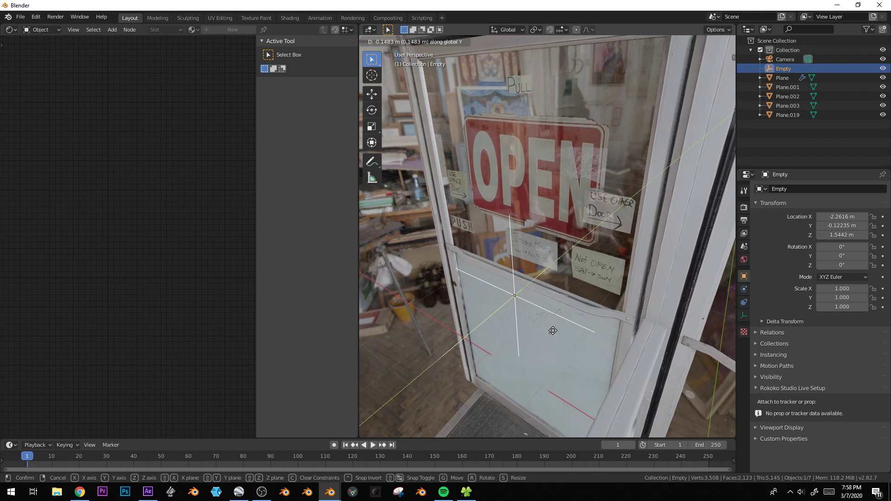
{"action": "right_click", "coordinate": [557, 330]}
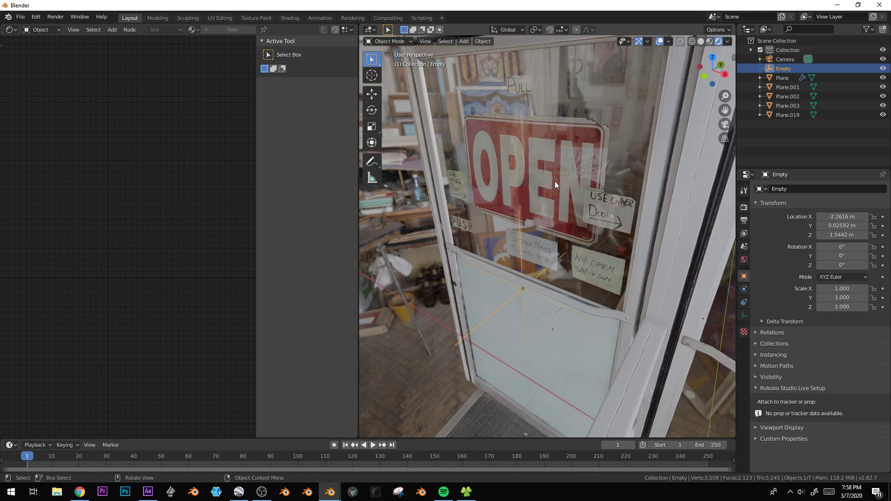
- Delete the hook's empty and reselect the door frame object
{"action": "left_click", "coordinate": [566, 170]}
{"action": "key", "text": "Tab"}
{"action": "key", "text": "Tab"}
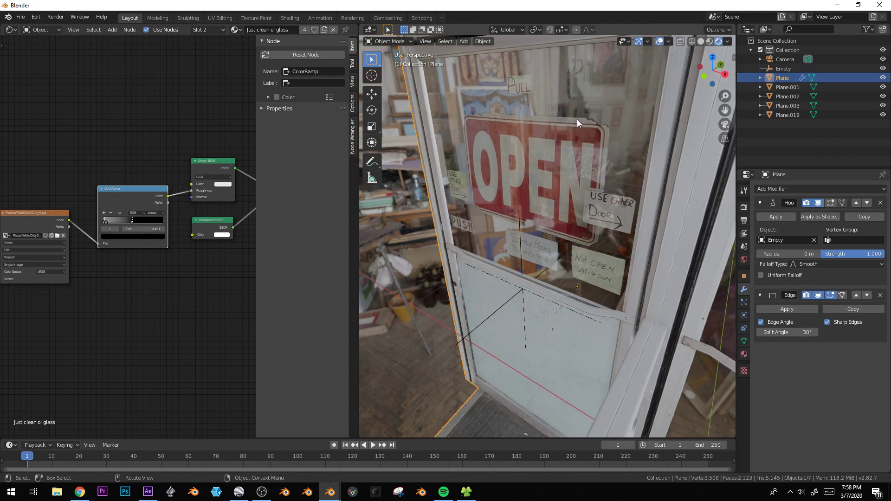
{"action": "left_click", "coordinate": [500, 309]}
{"action": "key", "text": "x"}
{"action": "left_click", "coordinate": [499, 309]}
{"action": "left_click", "coordinate": [570, 218]}
- Move the two selected center vertices of the left door slightly along Y
{"action": "key", "text": "Tab"}
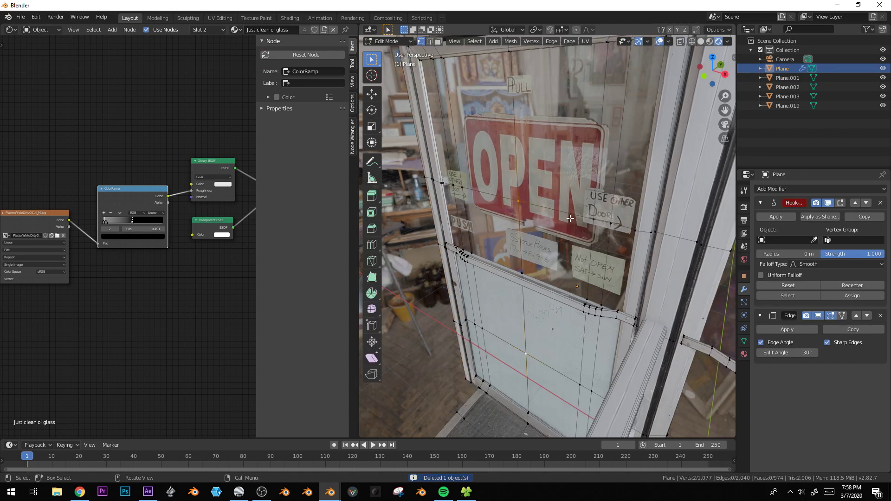
{"action": "middle_click_drag", "start_coordinate": [562, 214], "coordinate": [567, 227]}
{"action": "key", "text": "g"}
{"action": "key", "text": "y"}
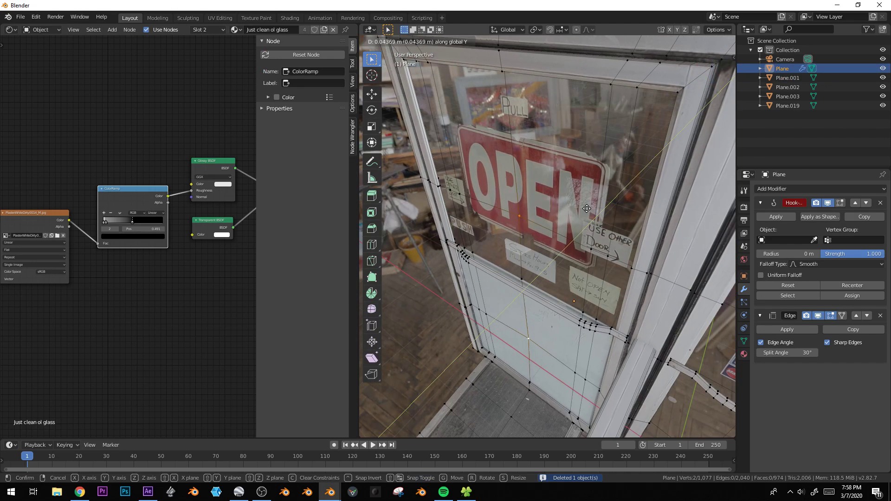
{"action": "left_click", "coordinate": [569, 225]}
{"action": "scroll", "coordinate": [571, 226], "scroll_direction": "down", "scroll_amount": 3}
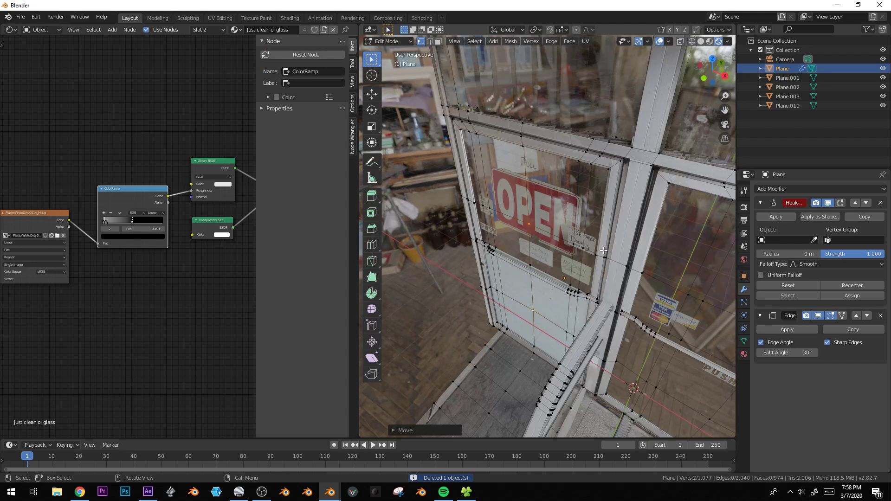
- Cut a vertical loop through the right door and raise its vertices on the beam above by about 0.03 m along Z
{"action": "key", "text": "KP_1"}
{"action": "middle_click_drag", "start_coordinate": [646, 252], "coordinate": [486, 241], "text": "shift"}
{"action": "scroll", "coordinate": [511, 234], "scroll_direction": "up", "scroll_amount": 1}
{"action": "middle_click_drag", "start_coordinate": [564, 221], "coordinate": [608, 309], "text": "shift"}
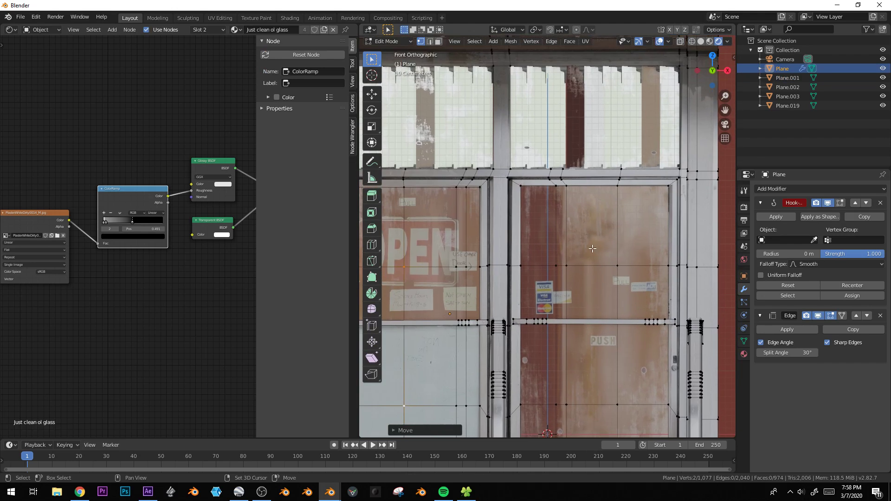
{"action": "scroll", "coordinate": [605, 301], "scroll_direction": "up", "scroll_amount": 1}
{"action": "middle_click_drag", "start_coordinate": [603, 158], "coordinate": [583, 197], "text": "shift"}
{"action": "scroll", "coordinate": [583, 198], "scroll_direction": "up", "scroll_amount": 1}
{"action": "left_click", "coordinate": [583, 186]}
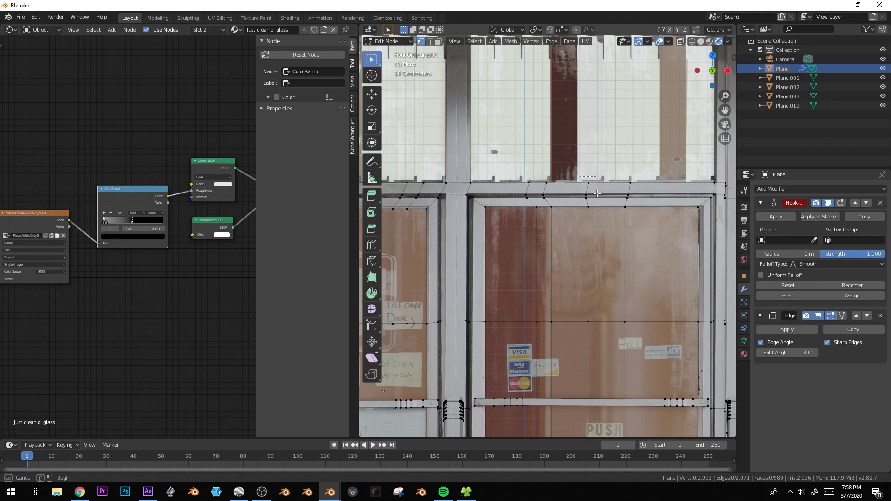
{"action": "key", "text": "g"}
{"action": "key", "text": "z"}
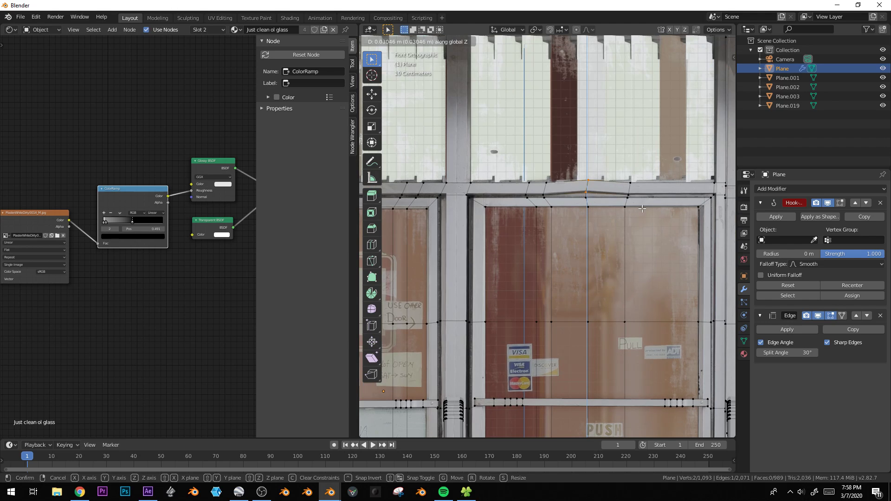
{"action": "left_click", "coordinate": [640, 210]}
{"action": "key", "text": "Tab"}
- Add several loop cuts around the lower leg of the right handrail
{"action": "scroll", "coordinate": [633, 213], "scroll_direction": "down", "scroll_amount": 6}
{"action": "middle_click_drag", "start_coordinate": [633, 213], "coordinate": [624, 297]}
{"action": "left_click", "coordinate": [625, 252]}
{"action": "scroll", "coordinate": [624, 301], "scroll_direction": "up", "scroll_amount": 5}
{"action": "key", "text": "Tab"}
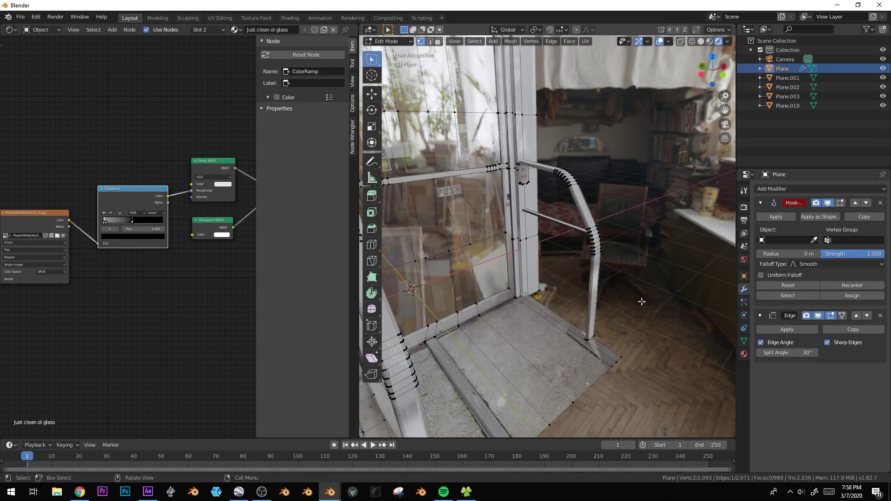
{"action": "middle_click_drag", "start_coordinate": [641, 302], "coordinate": [658, 294]}
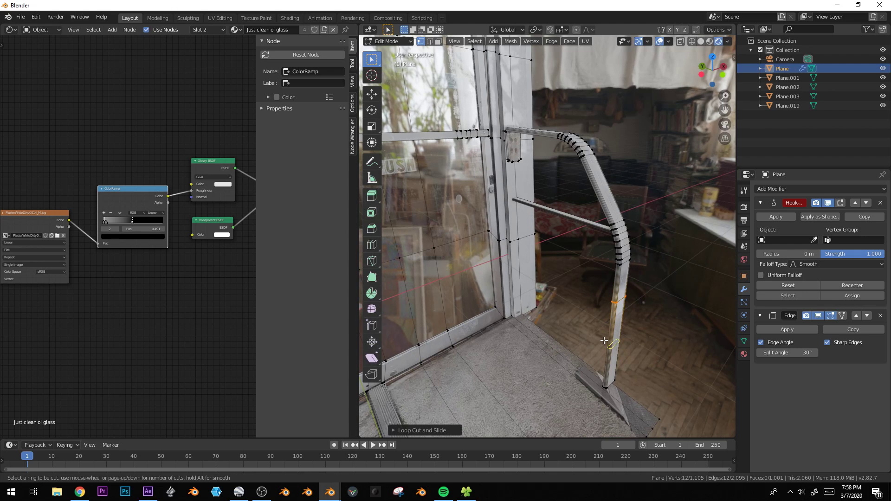
{"action": "left_click", "coordinate": [637, 353]}
{"action": "key", "text": "Tab"}
{"action": "scroll", "coordinate": [638, 349], "scroll_direction": "down", "scroll_amount": 2}
{"action": "left_click", "coordinate": [643, 338]}
{"action": "mouse_move", "coordinate": [643, 338]}
{"action": "middle_mouse_down"}
{"action": "mouse_move", "coordinate": [673, 310]}
{"action": "mouse_move", "coordinate": [623, 313]}
{"action": "mouse_move", "coordinate": [582, 335]}
{"action": "middle_mouse_up"}
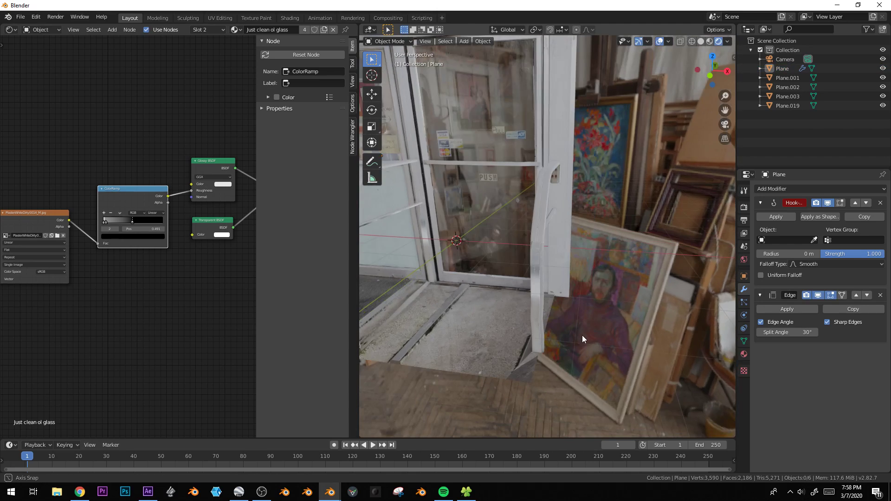
- Add a face at the ramp's outer front corner beside the right handrail's foot
{"action": "left_click", "coordinate": [527, 373]}
{"action": "key", "text": "Tab"}
{"action": "key", "text": "2"}
{"action": "key", "text": "alt+a"}
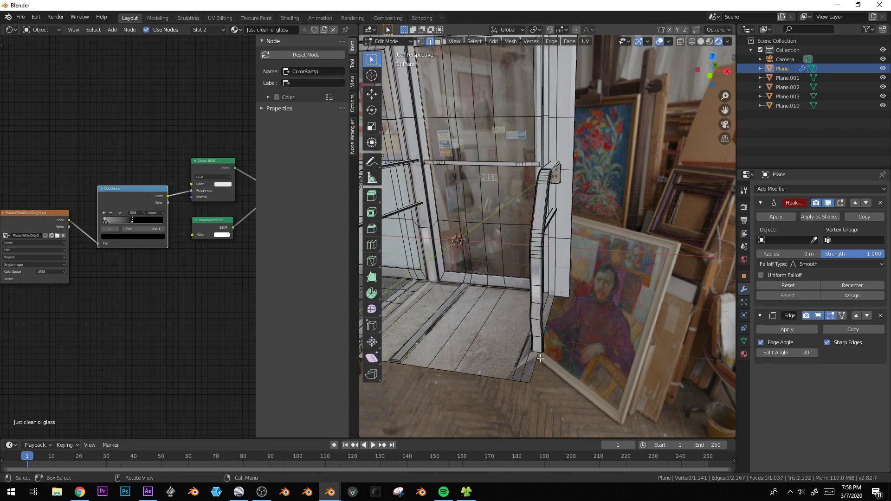
{"action": "left_click", "coordinate": [553, 368]}
{"action": "key", "text": "Tab"}
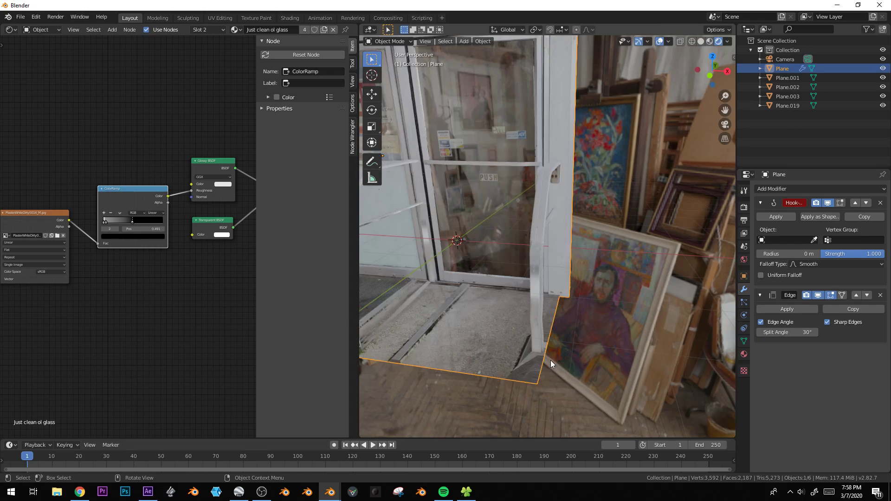
- Inspect the whole storefront from several angles to check the frame, glass reflections and handrails
{"action": "scroll", "coordinate": [549, 334], "scroll_direction": "down", "scroll_amount": 5}
{"action": "key", "text": "alt+a"}
{"action": "middle_click_drag", "start_coordinate": [544, 294], "coordinate": [658, 198]}
{"action": "scroll", "coordinate": [583, 277], "scroll_direction": "up", "scroll_amount": 3}
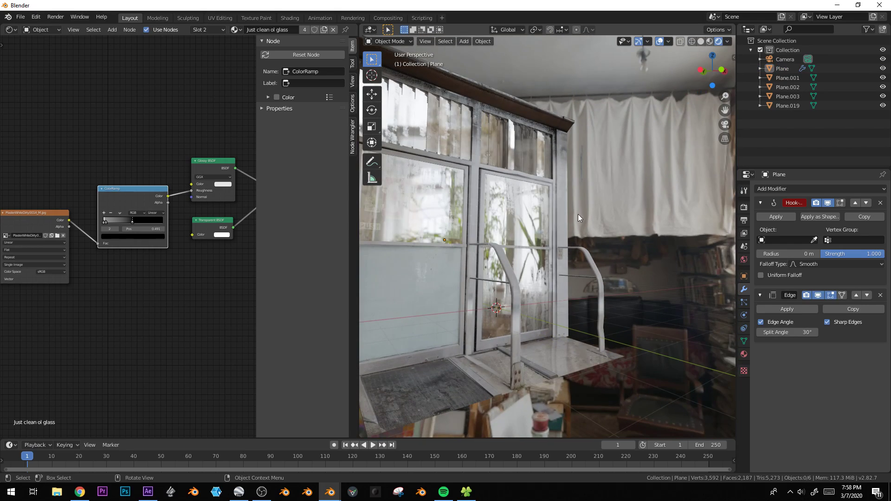
{"action": "middle_click_drag", "start_coordinate": [605, 236], "coordinate": [519, 271]}
{"action": "left_click", "coordinate": [514, 241]}
{"action": "left_click", "coordinate": [608, 249]}
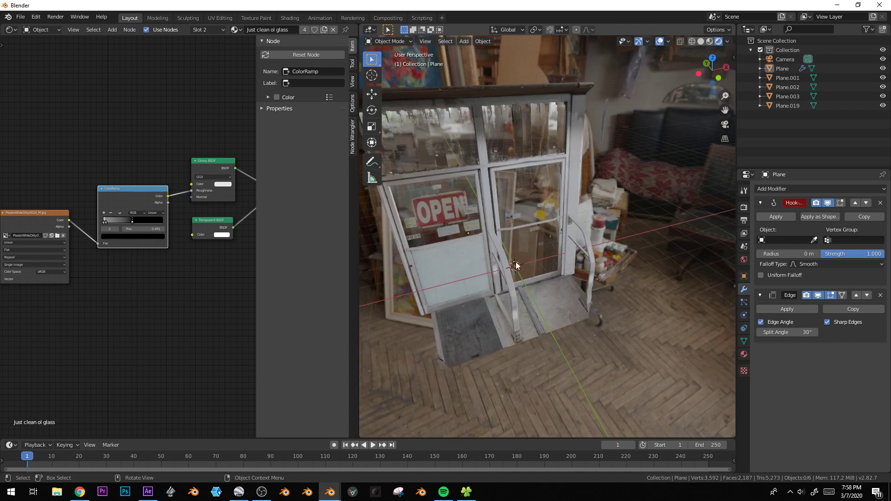
{"action": "scroll", "coordinate": [506, 236], "scroll_direction": "up", "scroll_amount": 2}
- Edit the paper signs and stickers mesh and move the PUSH sign on the left door's glass
{"action": "left_click", "coordinate": [495, 210]}
{"action": "key", "text": "Tab"}
{"action": "key", "text": "Tab"}
{"action": "left_click", "coordinate": [495, 209]}
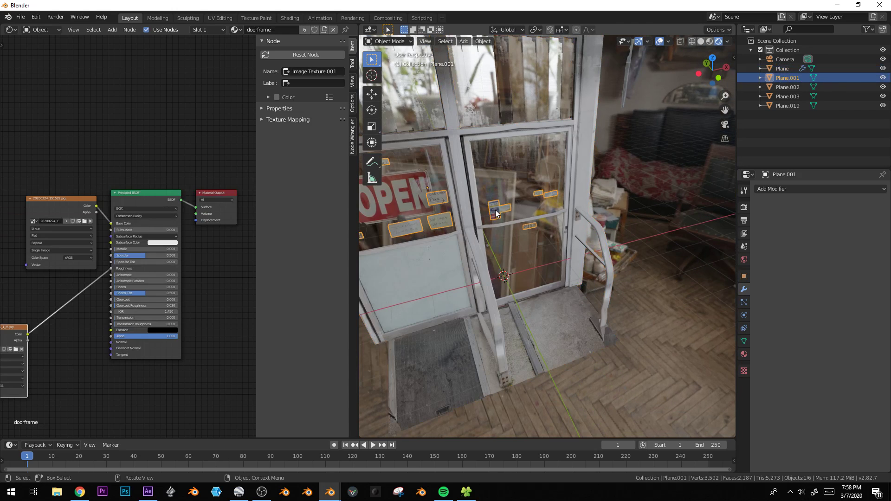
{"action": "key", "text": "Tab"}
{"action": "middle_click_drag", "start_coordinate": [505, 212], "coordinate": [517, 142]}
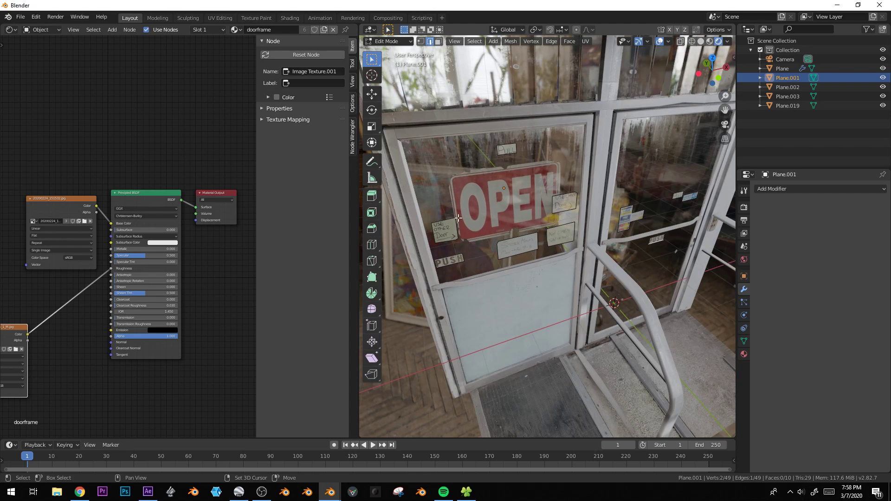
{"action": "middle_click_drag", "start_coordinate": [520, 264], "coordinate": [562, 260]}
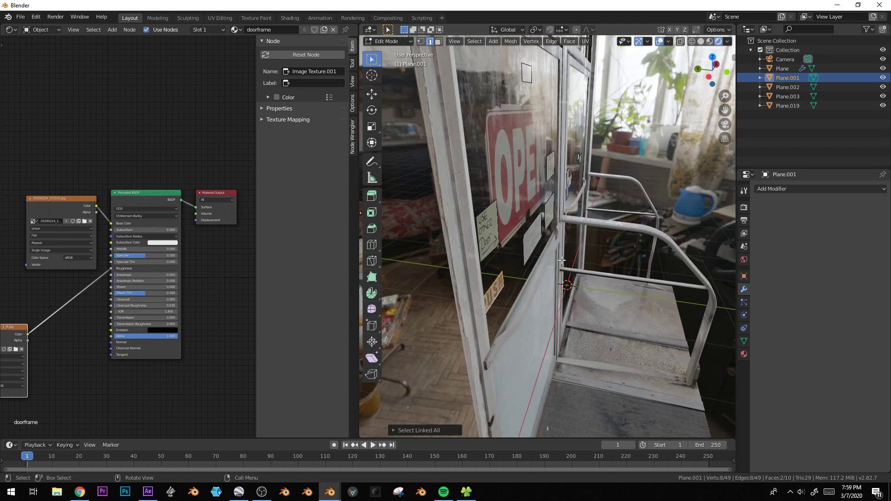
{"action": "left_click", "coordinate": [550, 264]}
- Move the payment card stickers on the right door's glass
{"action": "key", "text": "Tab"}
{"action": "middle_click_drag", "start_coordinate": [671, 293], "coordinate": [619, 257]}
{"action": "key", "text": "alt+a"}
{"action": "key", "text": "Tab"}
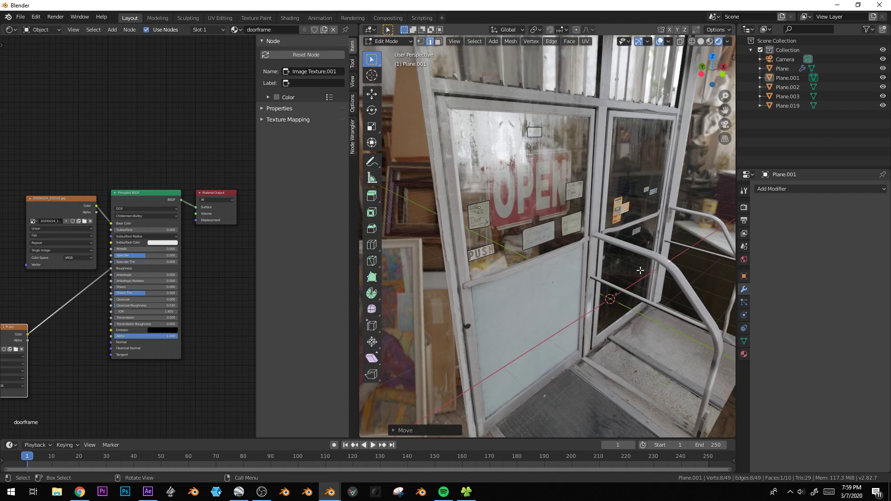
- Rotate the payment card stickers slightly on the right door's glass, adjust their height, and finish editing the mesh
{"action": "key", "text": "KP_1"}
{"action": "key", "text": "KP_Decimal"}
{"action": "middle_click_drag", "start_coordinate": [562, 227], "coordinate": [449, 220]}
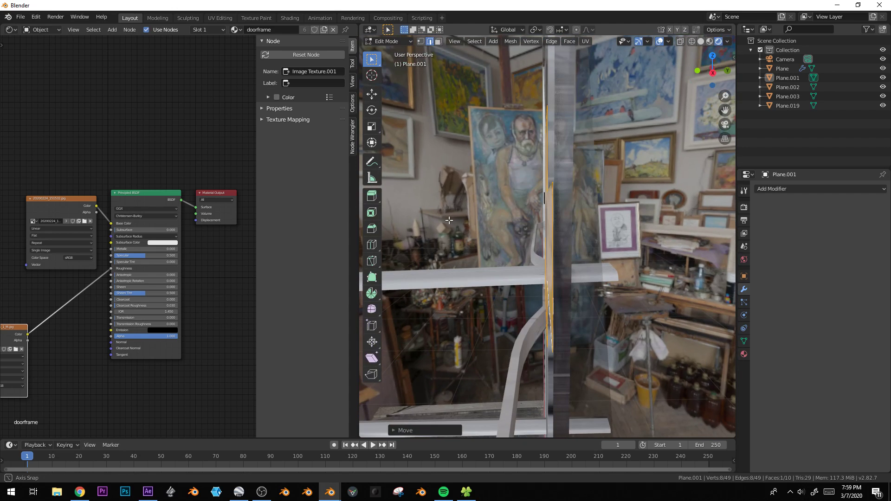
{"action": "scroll", "coordinate": [448, 220], "scroll_direction": "up", "scroll_amount": 1}
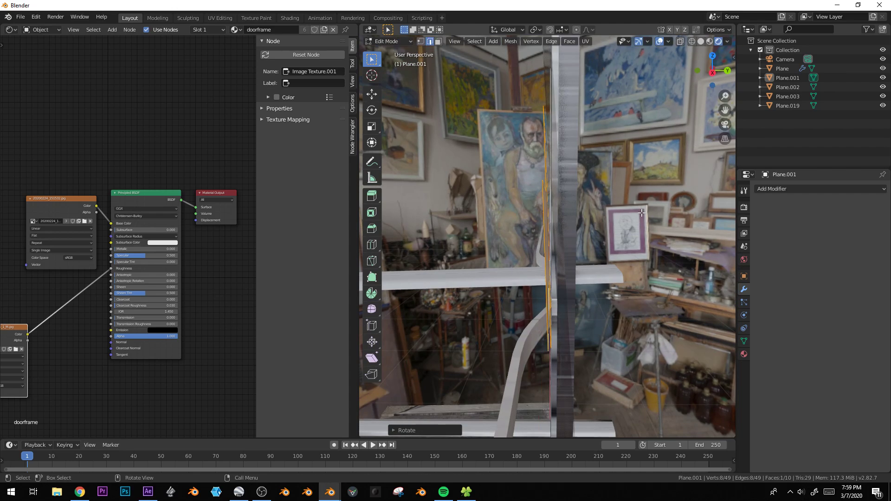
{"action": "middle_click_drag", "start_coordinate": [646, 213], "coordinate": [533, 288]}
{"action": "key", "text": "g"}
{"action": "key", "text": "z"}
{"action": "key", "text": "Tab"}
- Import the produce market photo from the textures folder as an image plane, using an Emit material
{"action": "key", "text": "KP_1"}
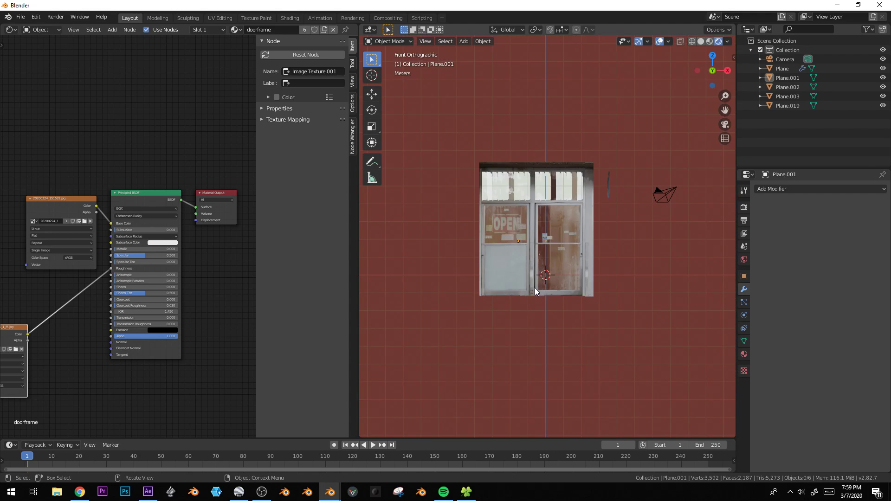
{"action": "scroll", "coordinate": [534, 288], "scroll_direction": "up", "scroll_amount": 4}
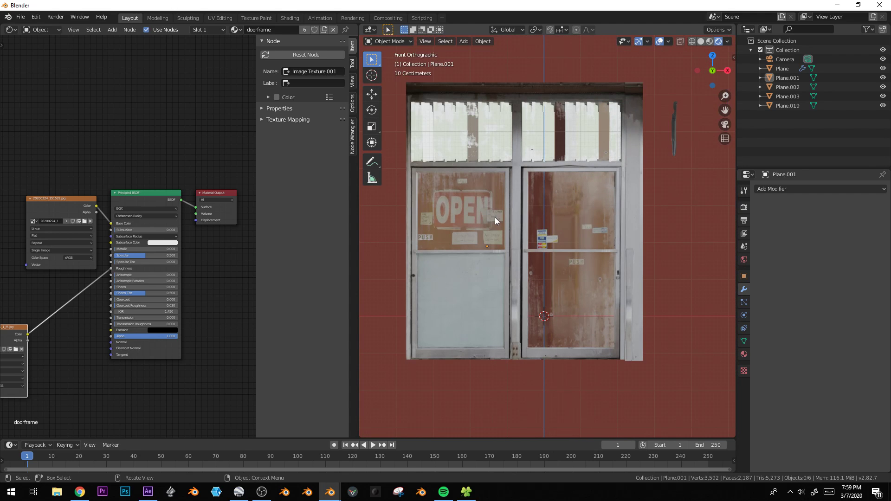
{"action": "key", "text": "F3"}
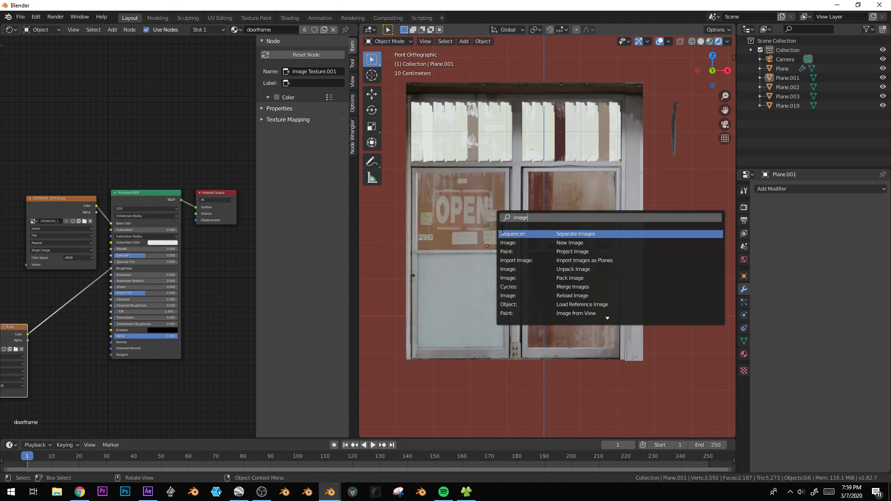
{"action": "type", "text": "images"}
{"action": "key", "text": "Return"}
{"action": "scroll", "coordinate": [494, 280], "scroll_direction": "down", "scroll_amount": 3}
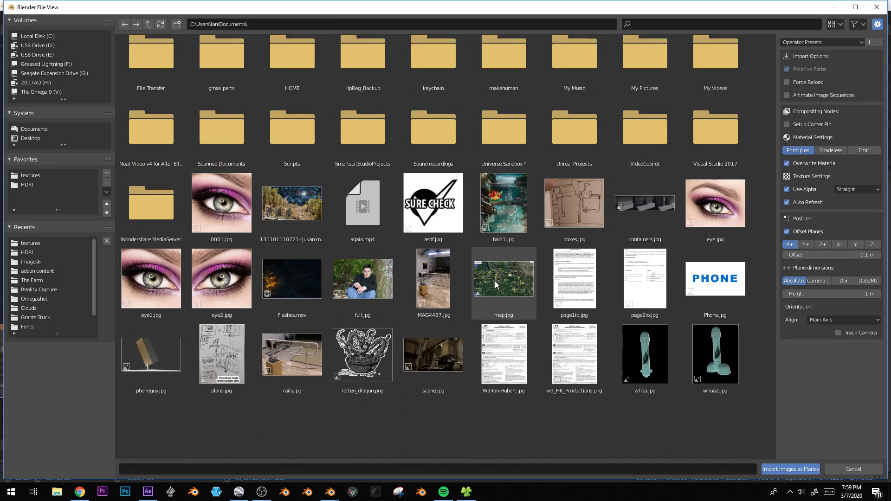
{"action": "left_click", "coordinate": [37, 244]}
{"action": "scroll", "coordinate": [496, 259], "scroll_direction": "down", "scroll_amount": 2}
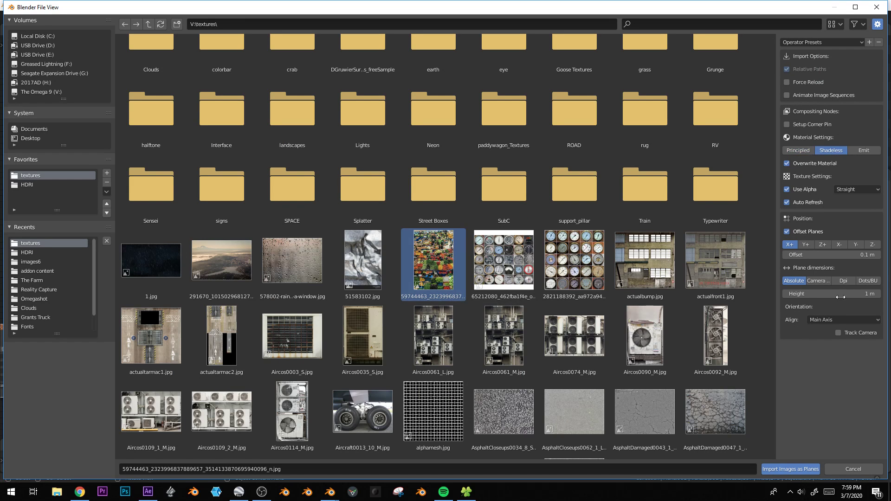
{"action": "left_click", "coordinate": [863, 151]}
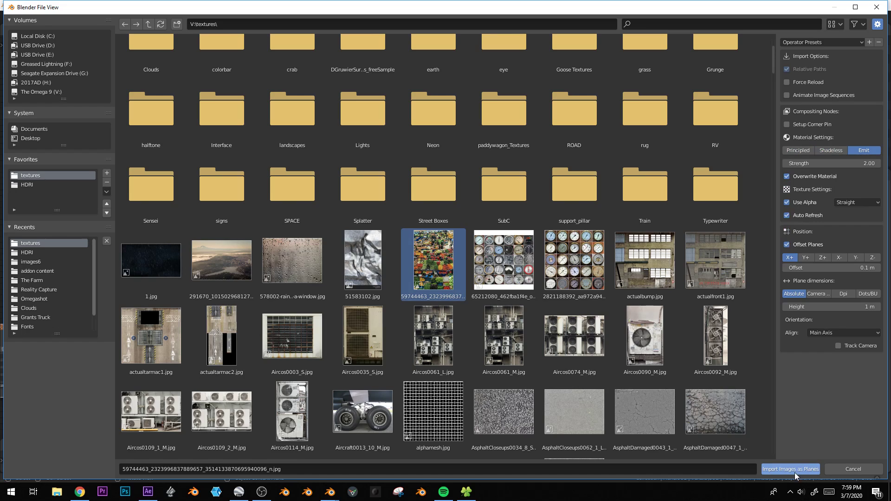
{"action": "left_click", "coordinate": [794, 473]}
- Scale up the imported produce image plane and rotate it 90° around the global Z axis
{"action": "scroll", "coordinate": [519, 316], "scroll_direction": "down", "scroll_amount": 3}
{"action": "key", "text": "s"}
{"action": "left_click", "coordinate": [686, 253]}
{"action": "type", "text": "rz"}
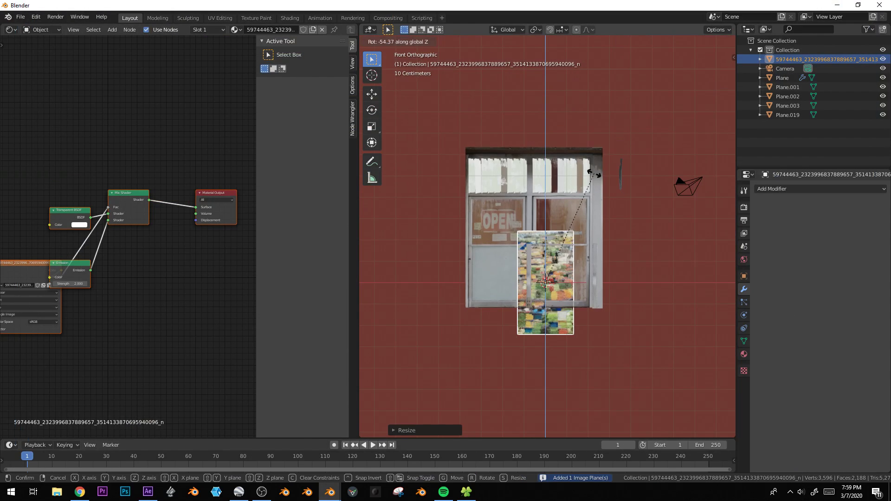
{"action": "type", "text": "90"}
{"action": "key", "text": "Return"}
- In front view, enlarge the produce image plane and position it over the storefront's doors and upper windows
{"action": "key", "text": "s"}
{"action": "left_click", "coordinate": [642, 237]}
{"action": "key", "text": "g"}
{"action": "left_click", "coordinate": [633, 189]}
{"action": "key", "text": "s"}
{"action": "left_click", "coordinate": [651, 222]}
{"action": "key", "text": "g"}
{"action": "left_click", "coordinate": [655, 213]}
- Move the produce image plane along Y so it sits behind the storefront, and adjust its size
{"action": "middle_click_drag", "start_coordinate": [654, 214], "coordinate": [564, 297]}
{"action": "key", "text": "g"}
{"action": "key", "text": "y"}
{"action": "left_click", "coordinate": [658, 252]}
{"action": "key", "text": "KP_1"}
{"action": "key", "text": "s"}
{"action": "left_click", "coordinate": [673, 251]}
- Set the world background strength to 0.200
{"action": "left_click", "coordinate": [743, 261]}
{"action": "mouse_move", "coordinate": [858, 325]}
{"action": "left_mouse_down"}
{"action": "mouse_move", "coordinate": [825, 326]}
{"action": "mouse_move", "coordinate": [868, 325]}
{"action": "left_mouse_up"}
{"action": "middle_click_drag", "start_coordinate": [547, 278], "coordinate": [582, 272]}
- Enlarge the produce image plane behind the storefront and check how it looks through the glass
{"action": "key", "text": "s"}
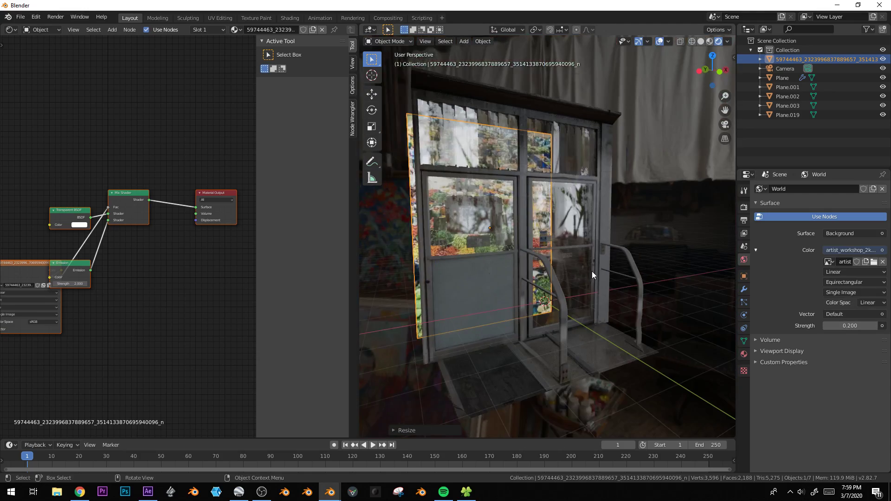
{"action": "left_click", "coordinate": [692, 257]}
{"action": "middle_click_drag", "start_coordinate": [692, 257], "coordinate": [601, 264]}
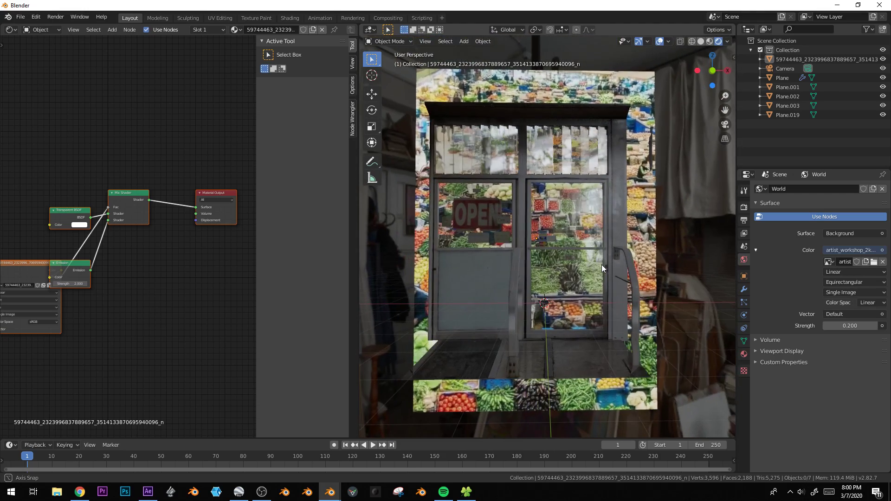
{"action": "middle_click_drag", "start_coordinate": [600, 266], "coordinate": [586, 287]}
- Delete the produce image plane behind the storefront
{"action": "left_click", "coordinate": [662, 246]}
{"action": "key", "text": "x"}
{"action": "left_click", "coordinate": [662, 244]}
- Open the mesh of vertical blinds in the upper windows for editing
{"action": "middle_click_drag", "start_coordinate": [662, 244], "coordinate": [614, 283]}
{"action": "scroll", "coordinate": [615, 284], "scroll_direction": "up", "scroll_amount": 2}
{"action": "middle_click_drag", "start_coordinate": [502, 137], "coordinate": [537, 280], "text": "shift"}
{"action": "scroll", "coordinate": [534, 238], "scroll_direction": "up", "scroll_amount": 2}
{"action": "left_click", "coordinate": [534, 239]}
{"action": "key", "text": "Tab"}
{"action": "key", "text": "KP_1"}
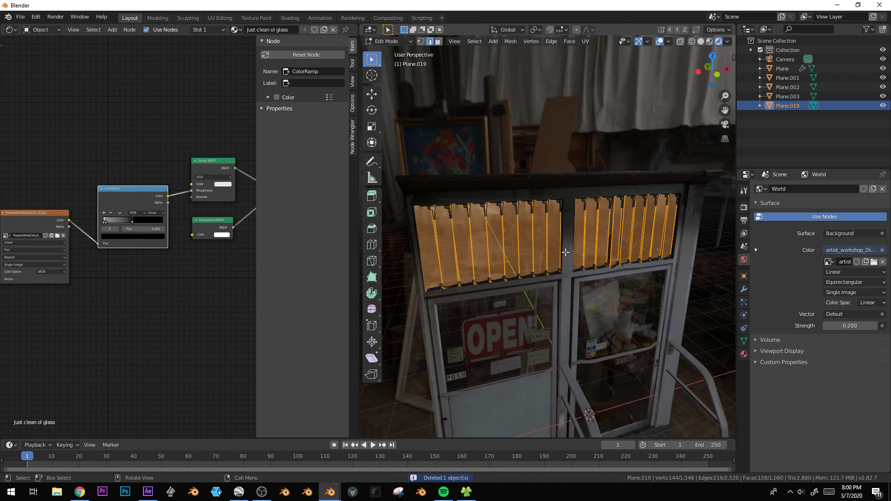
- Select the long vertical edges of all the blind slats, bevel them slightly, and return to Object Mode
{"action": "left_click_drag", "start_coordinate": [715, 237], "coordinate": [715, 238]}
{"action": "middle_click_drag", "start_coordinate": [714, 237], "coordinate": [613, 290]}
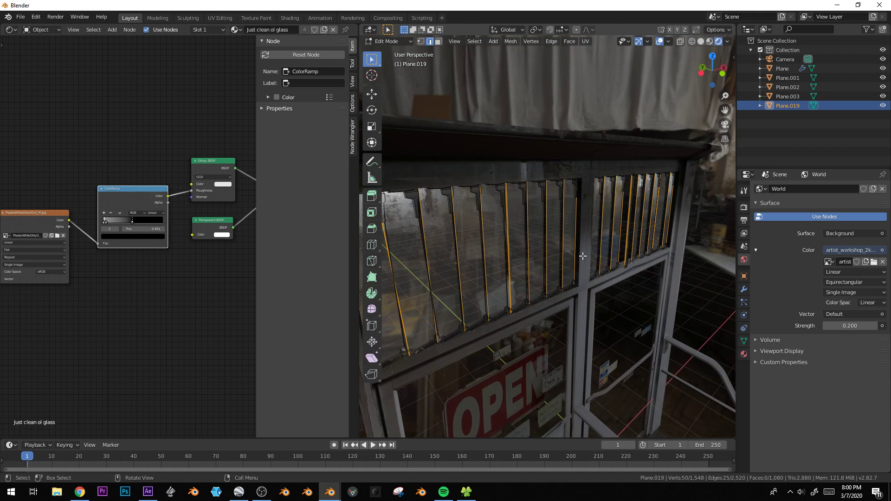
{"action": "key", "text": "b"}
{"action": "key", "text": "KP_1"}
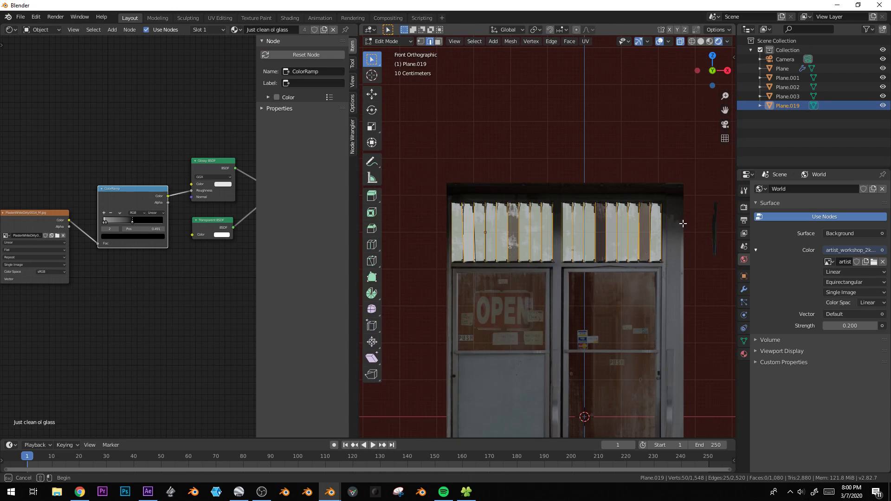
{"action": "left_click_drag", "start_coordinate": [379, 234], "coordinate": [379, 235]}
{"action": "middle_click_drag", "start_coordinate": [379, 234], "coordinate": [647, 351]}
{"action": "key", "text": "ctrl+b"}
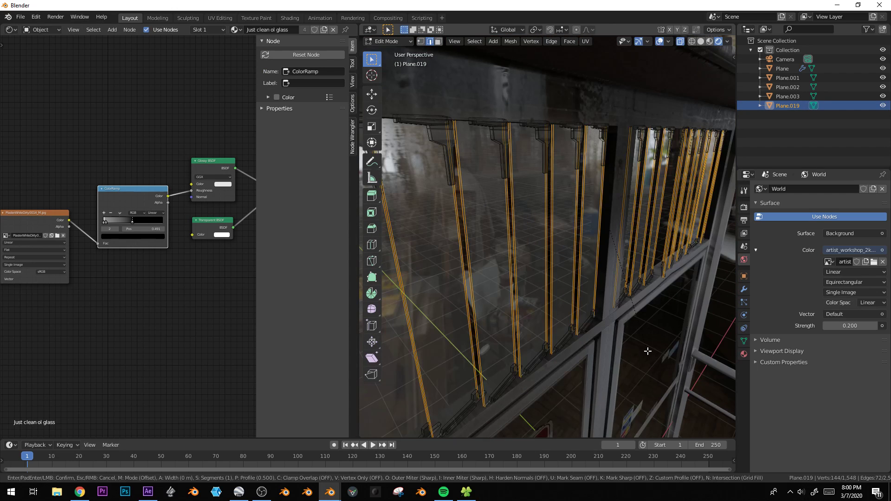
{"action": "left_click", "coordinate": [660, 355]}
{"action": "key", "text": "Tab"}
{"action": "middle_click_drag", "start_coordinate": [661, 355], "coordinate": [628, 305]}
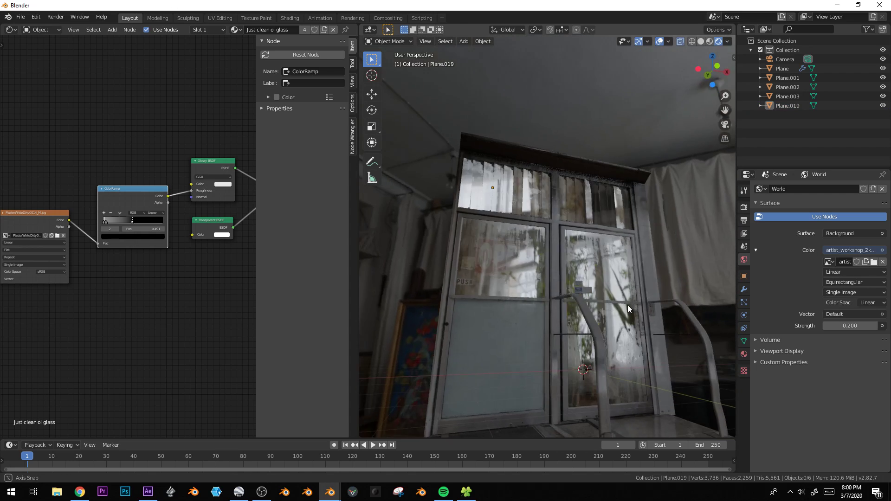